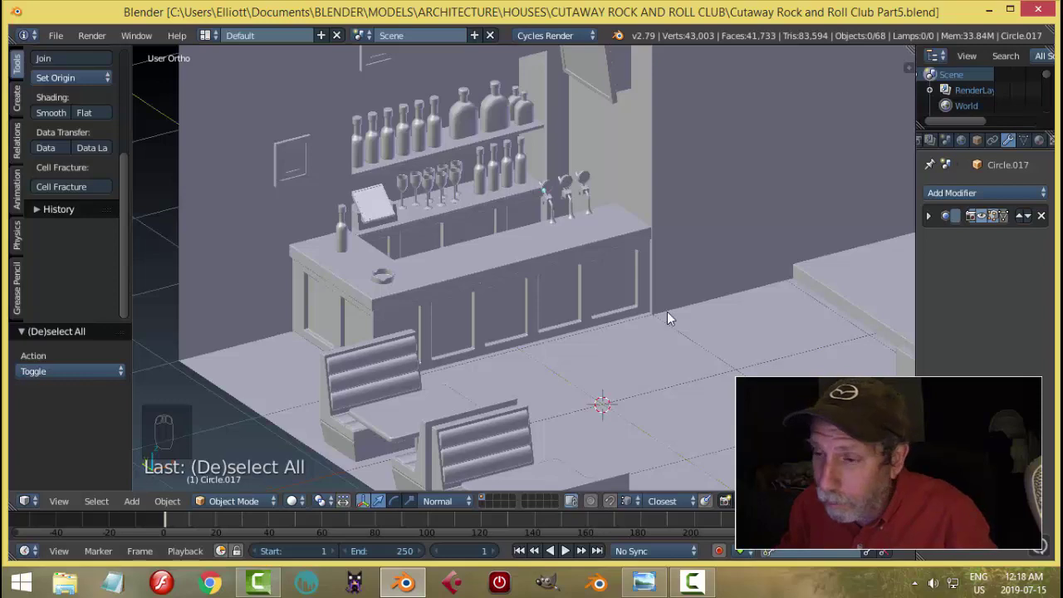
- Add a mesh circle with 18 vertices on the floor in front of the bar counter
middle_drag(667, 312, 535, 308)
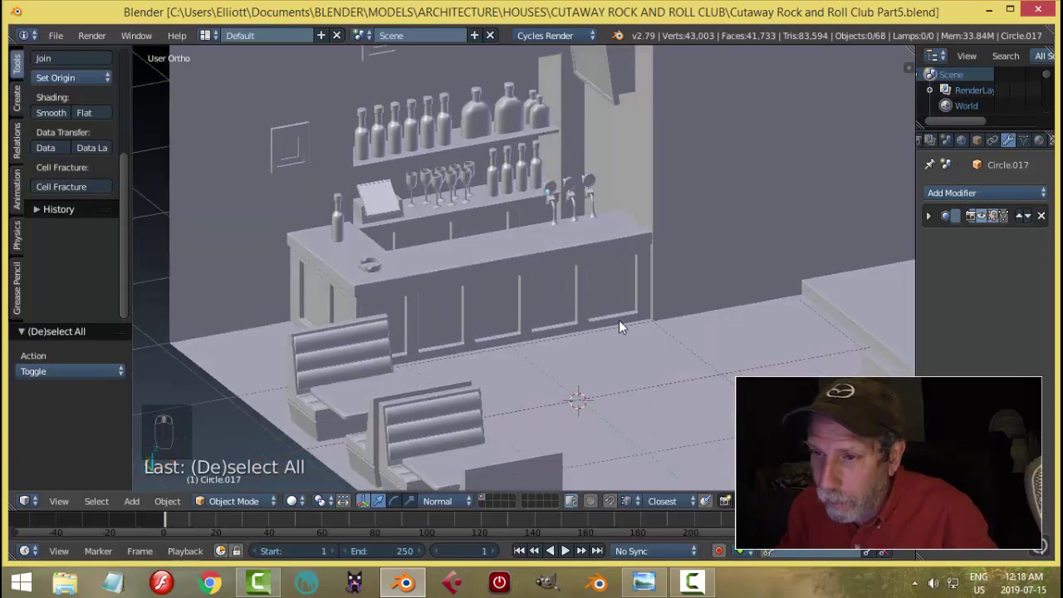
middle_drag(620, 326, 628, 326)
key(shift+a)
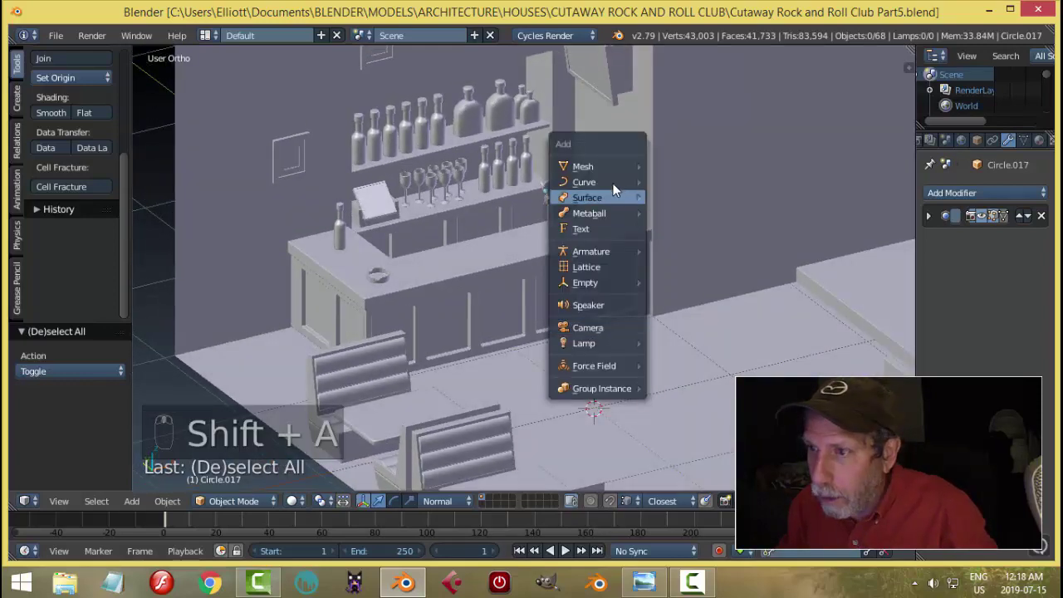
mouse_move(611, 168)
click(676, 196)
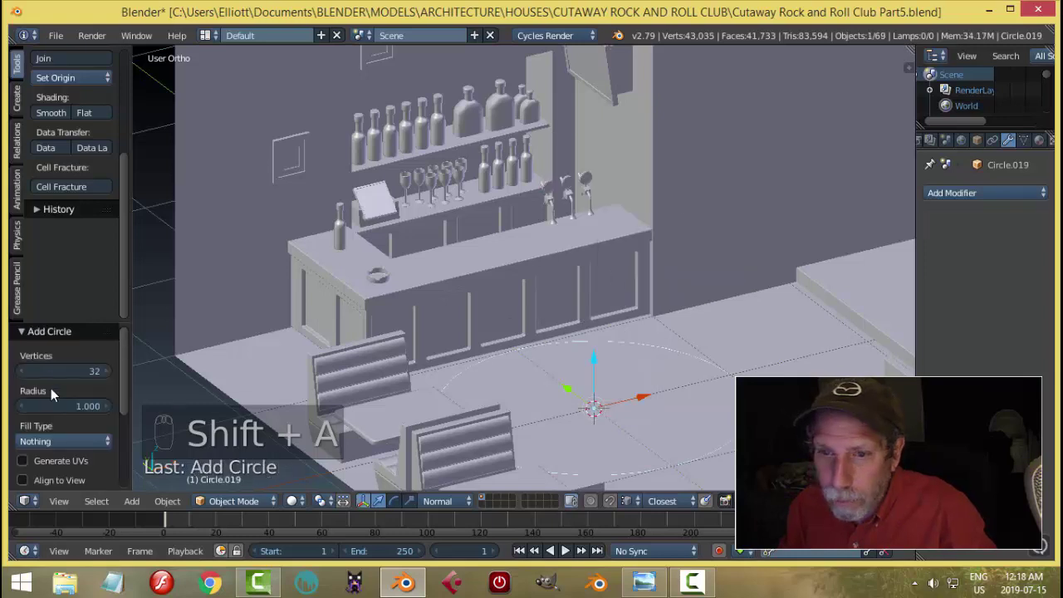
click(75, 372)
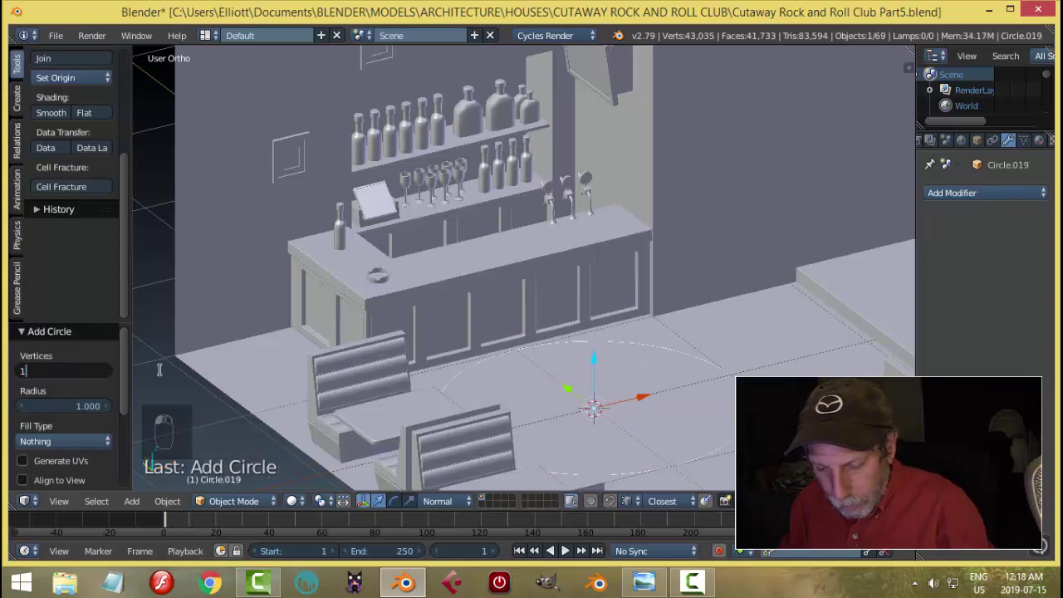
text(18)
key(Return)
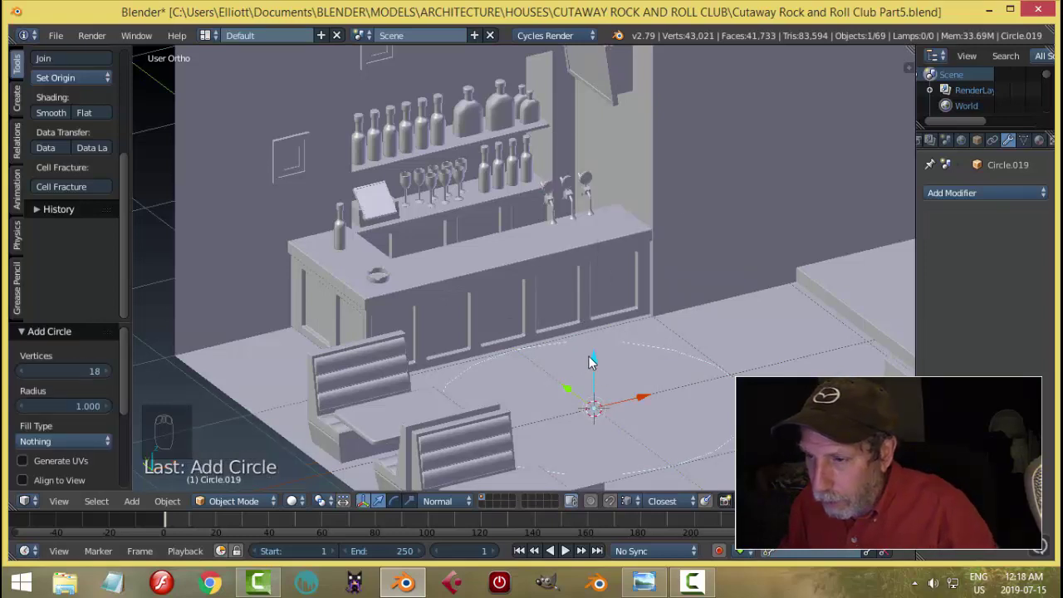
- Raise the circle above the floor and scale its mesh to about 0.204 in Edit Mode
click(750, 351)
key(Tab)
click(864, 344)
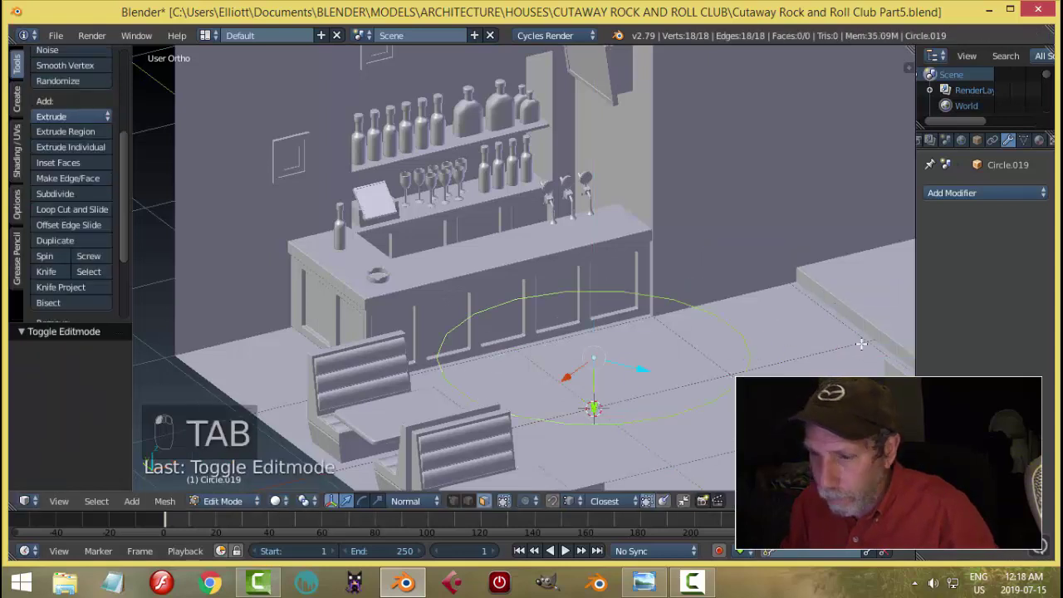
key(s)
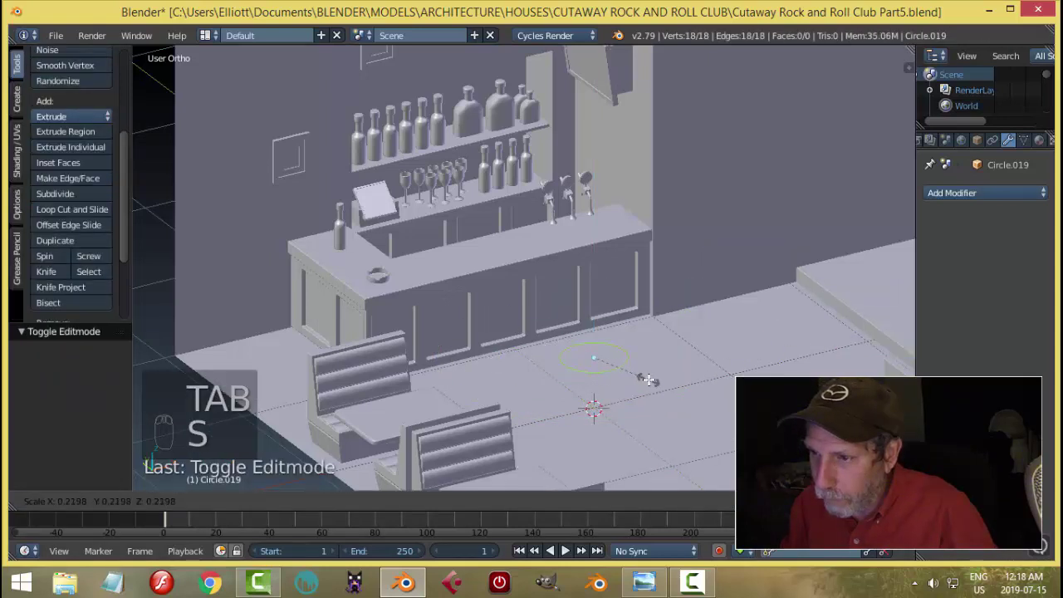
click(641, 378)
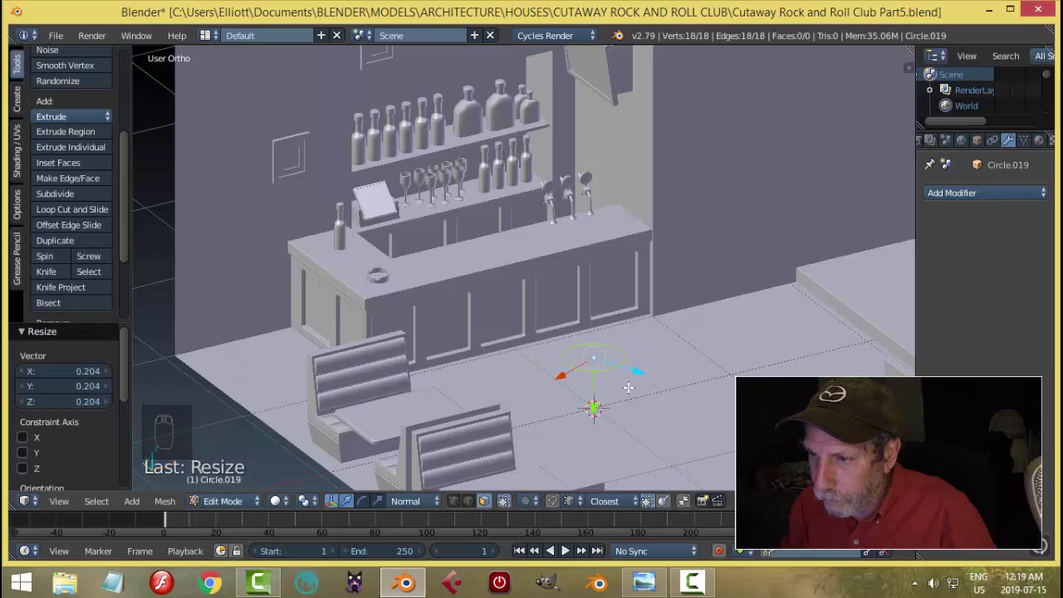
- Set the transform orientation to Global and move the circle about 0.432 along Y toward the bar
click(428, 501)
click(445, 475)
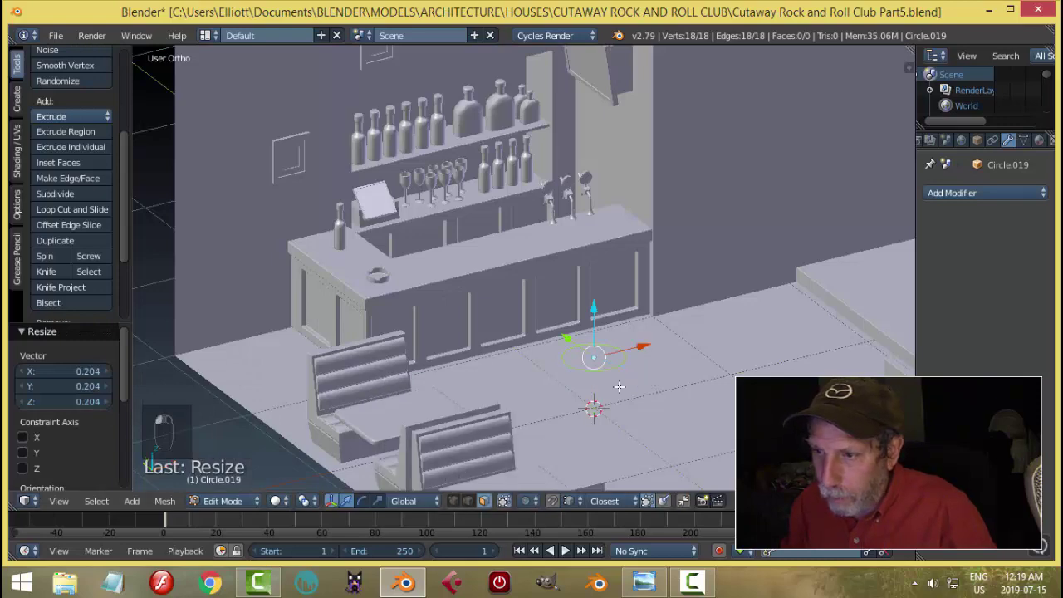
middle_drag(619, 386, 647, 337)
key(g)
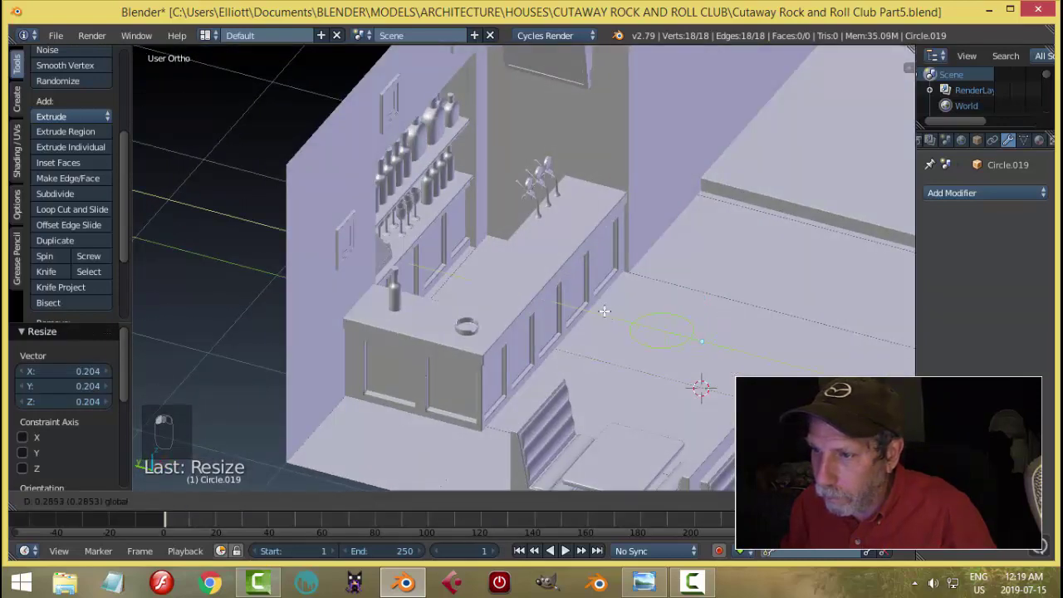
click(675, 296)
middle_drag(778, 325, 746, 321)
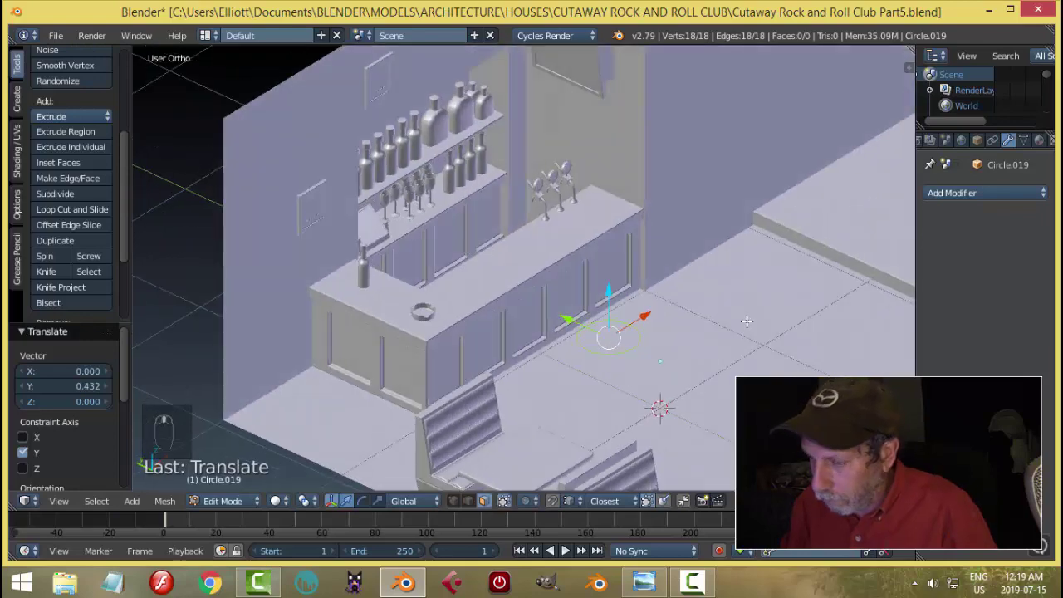
- In the front view, move the circle about 0.534 along X and 0.074 up, toward the beer-tap end of the bar
key(KP_1)
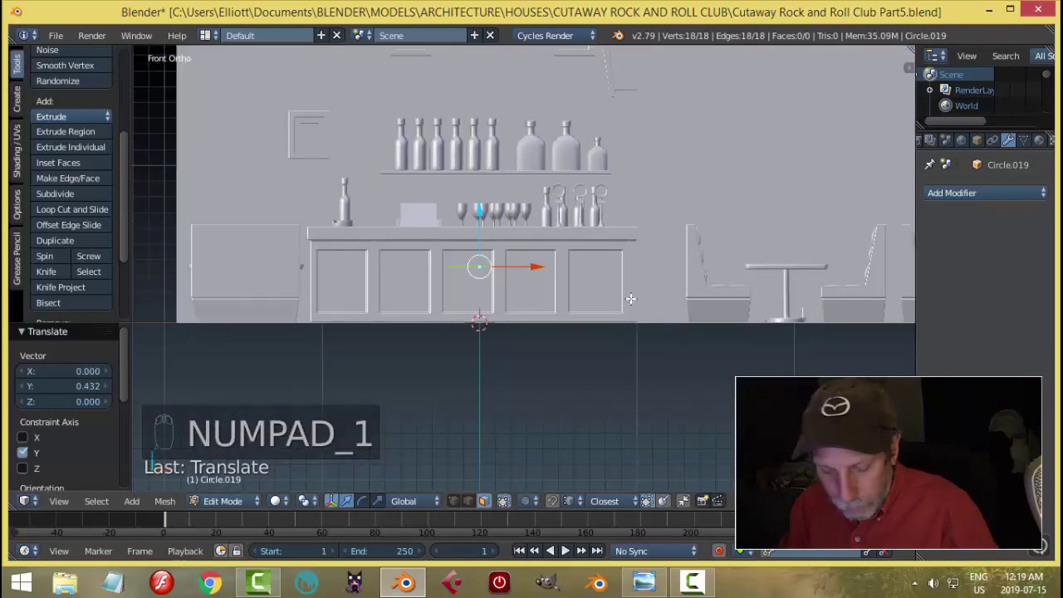
key(g)
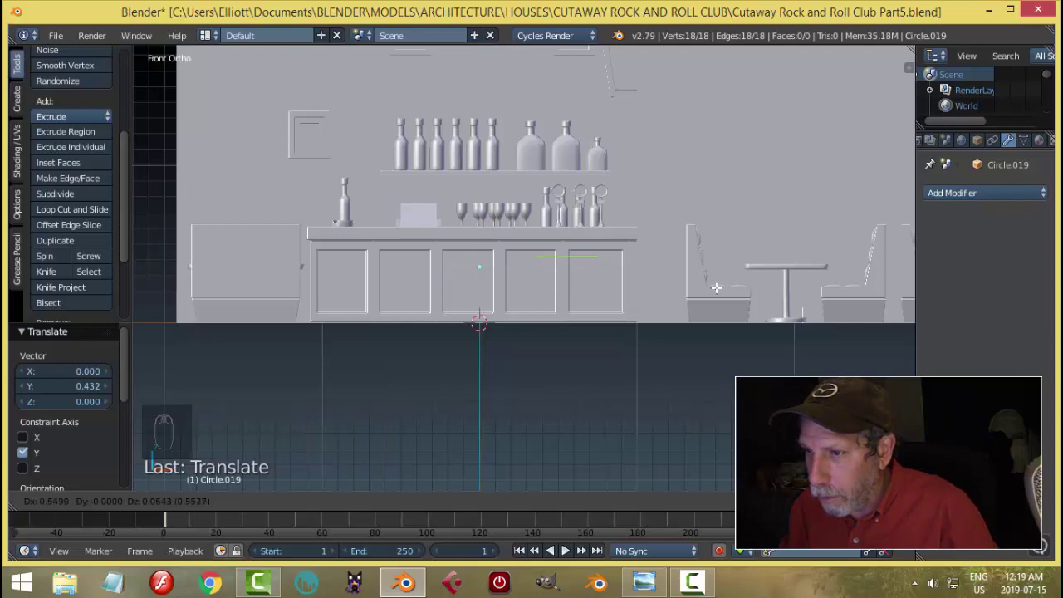
click(715, 286)
middle_drag(716, 287, 724, 370)
- Scale the circle down slightly and move it about 0.277 along Y, closer to the bar front
key(s)
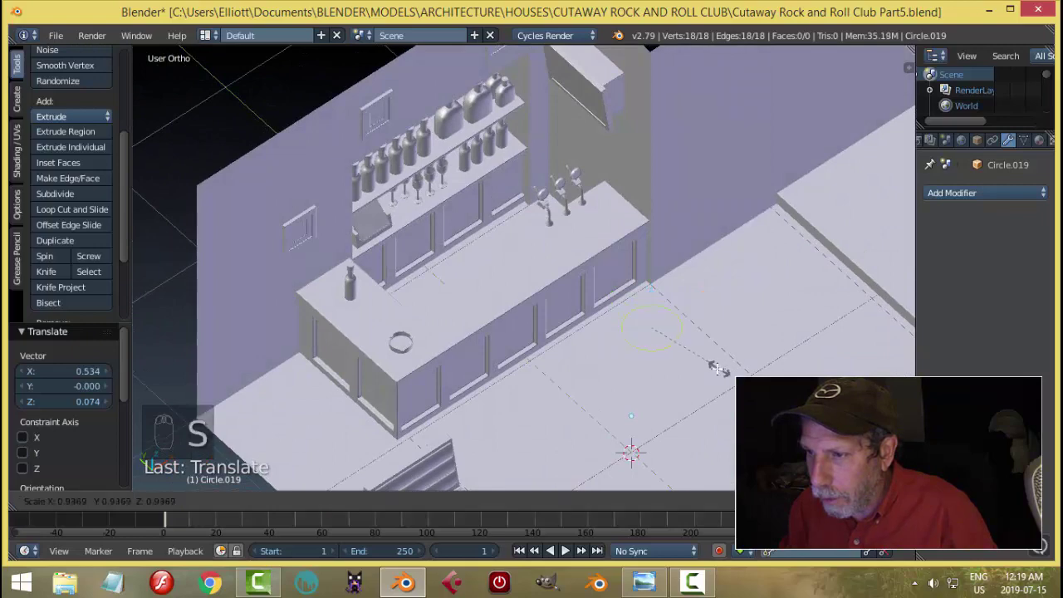
click(680, 328)
drag(629, 297, 605, 267)
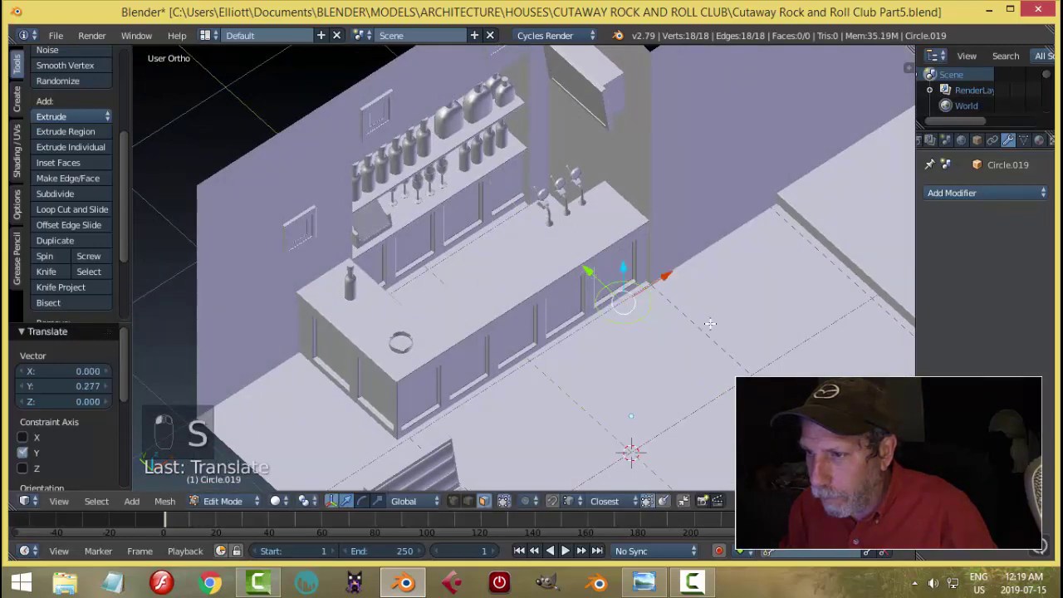
middle_drag(605, 267, 680, 303)
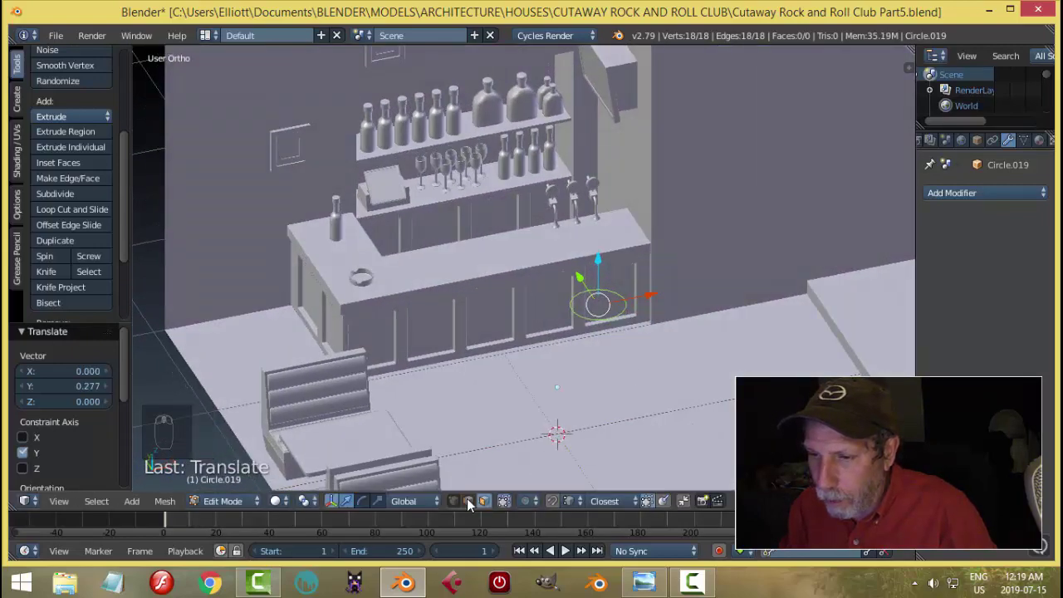
- Extrude the circle's edges upward by about 0.056 to form the side wall of the seat
scroll(717, 387, up, 2)
middle_drag(713, 380, 706, 333)
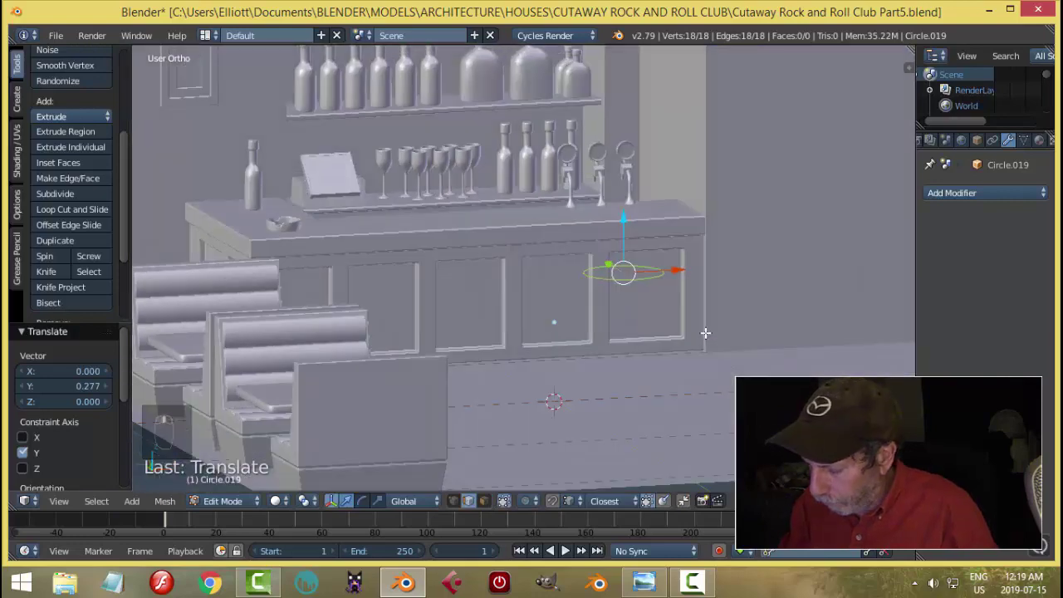
key(KP_Decimal)
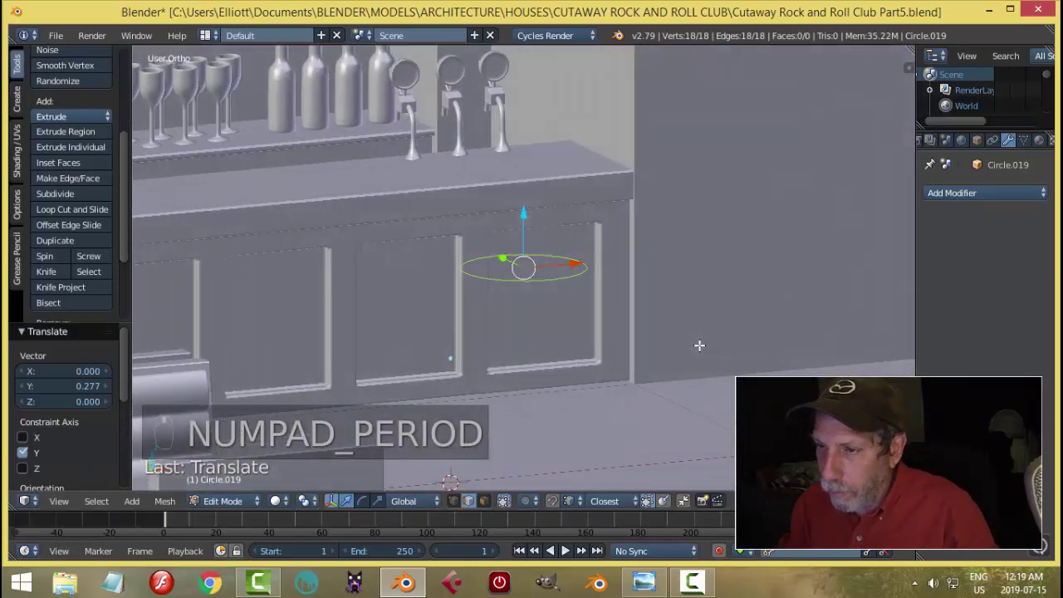
key(e)
key(e)
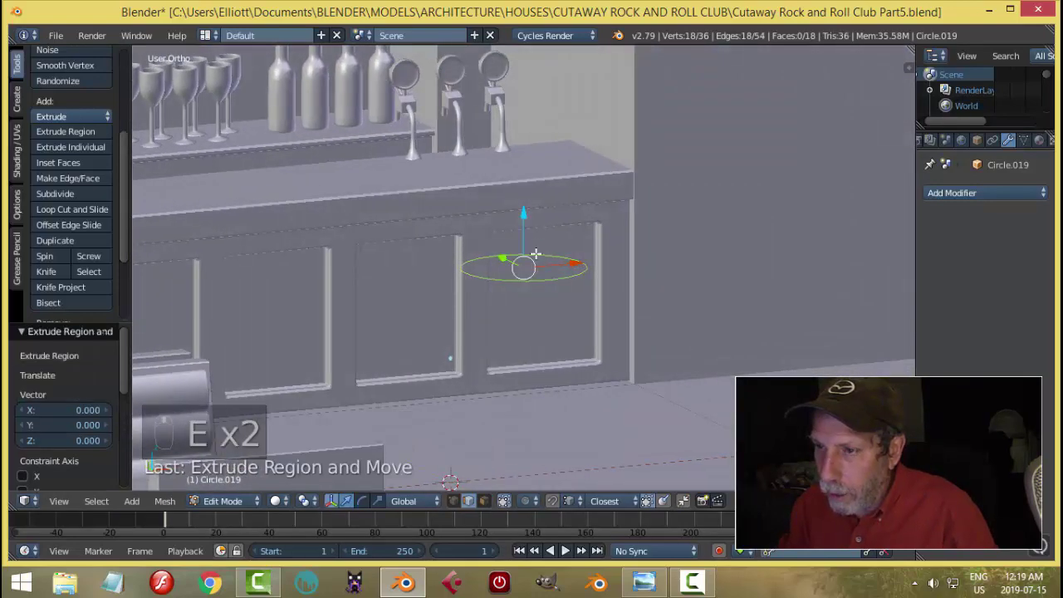
click(526, 196)
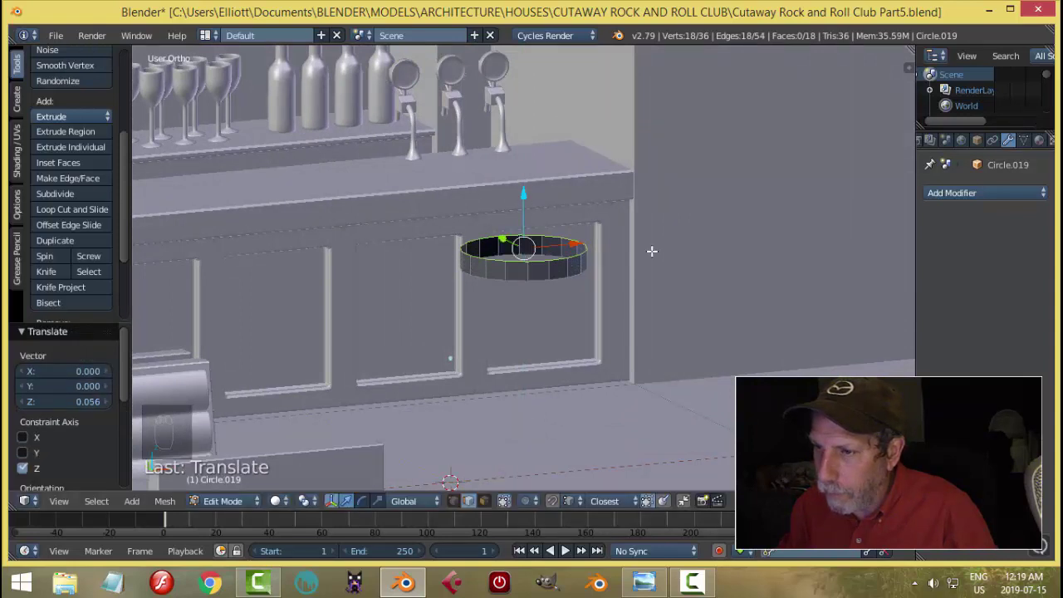
- Extrude the seat's top rim inward, scaling the new loop to about 0.644
key(e)
key(s)
click(448, 372)
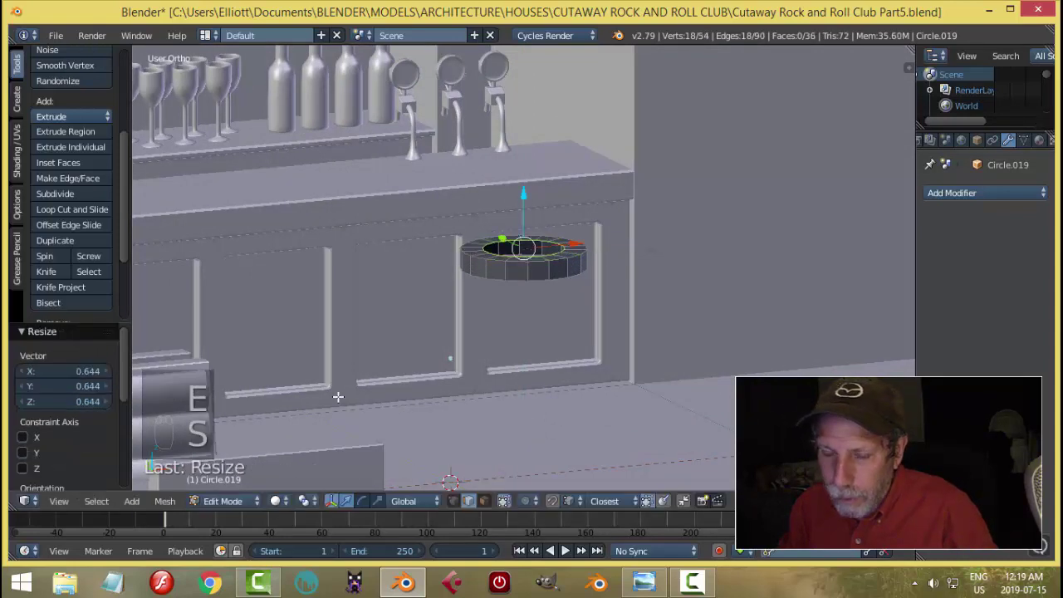
- Close the seat's top opening with a Grid Fill using a span of 2, and deselect everything
click(170, 503)
mouse_move(187, 267)
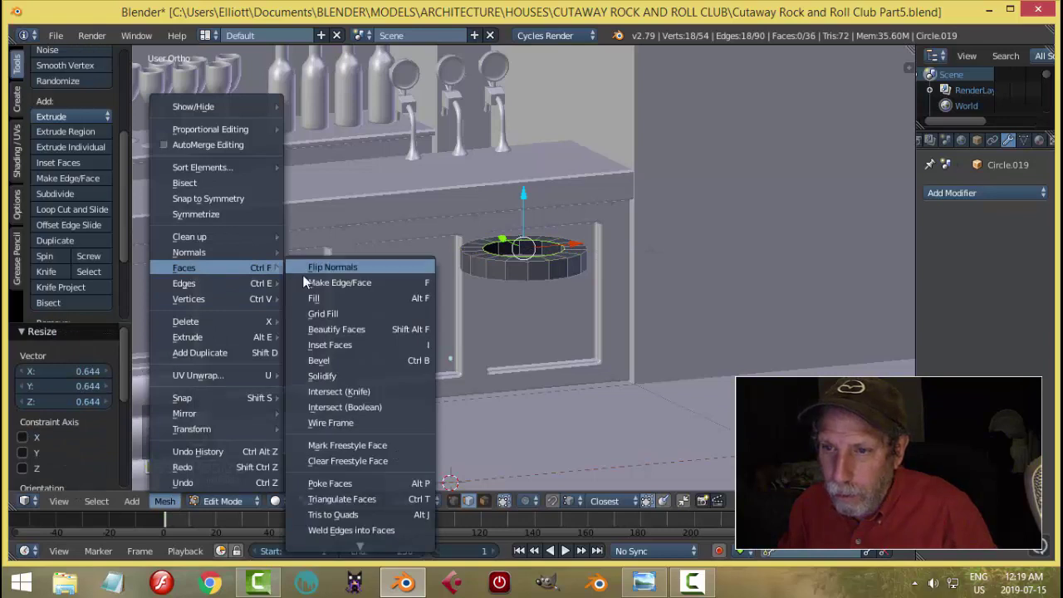
click(322, 313)
click(85, 373)
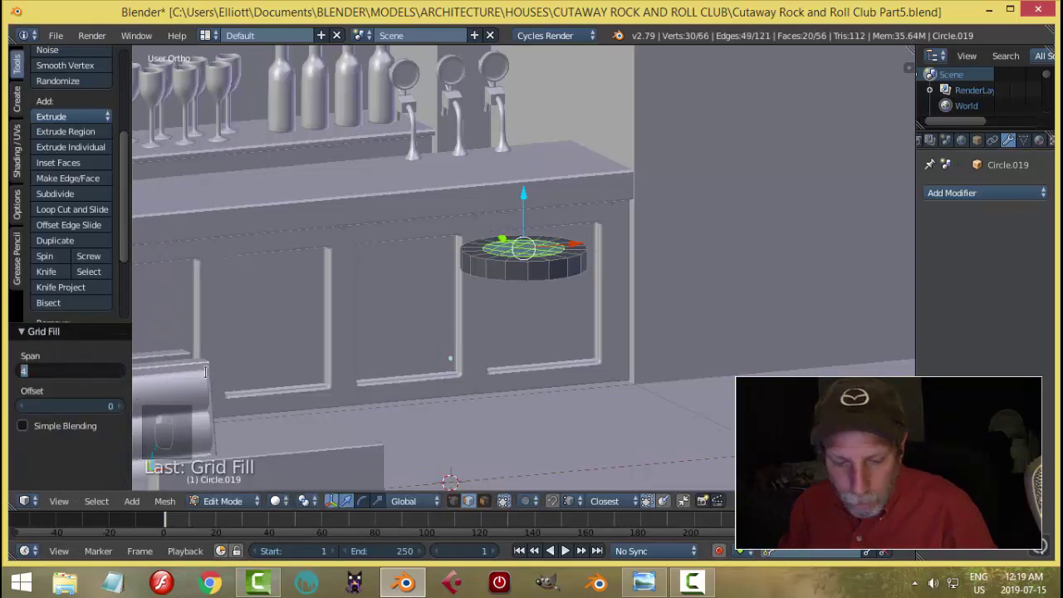
text(2)
key(Return)
key(a)
- Select the seat's bottom edge loop and extrude it inward, scaling the new loop to about 0.62
scroll(560, 292, up, 3)
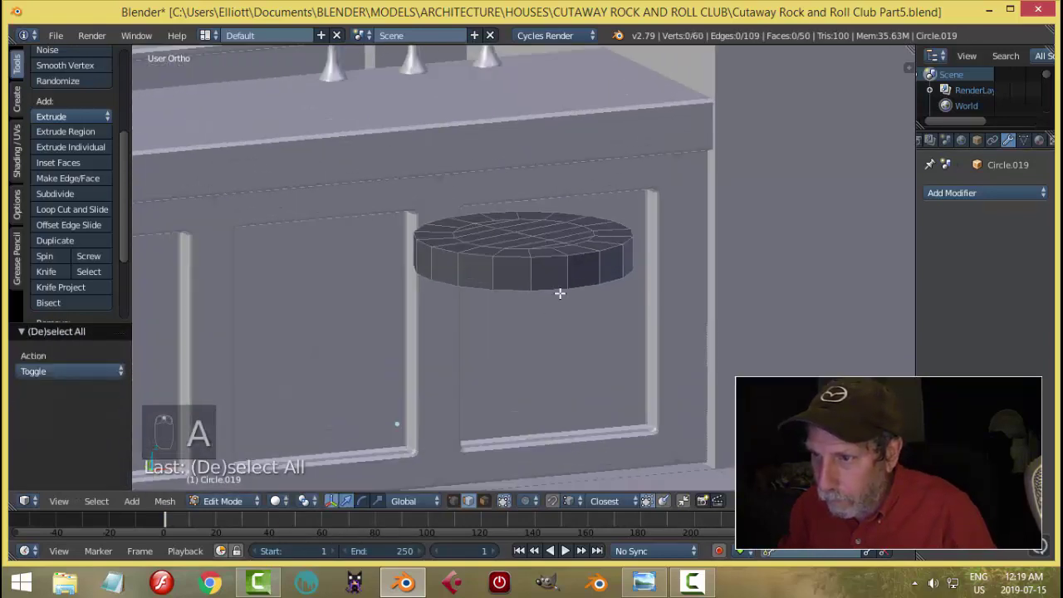
alt+right_click(573, 288)
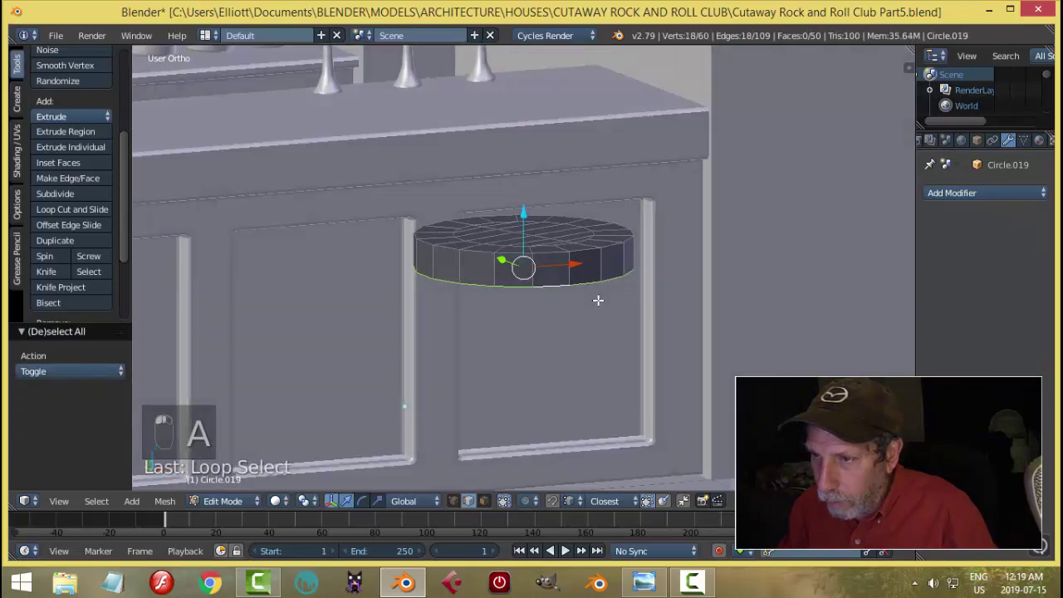
middle_drag(598, 300, 673, 276)
key(e)
key(s)
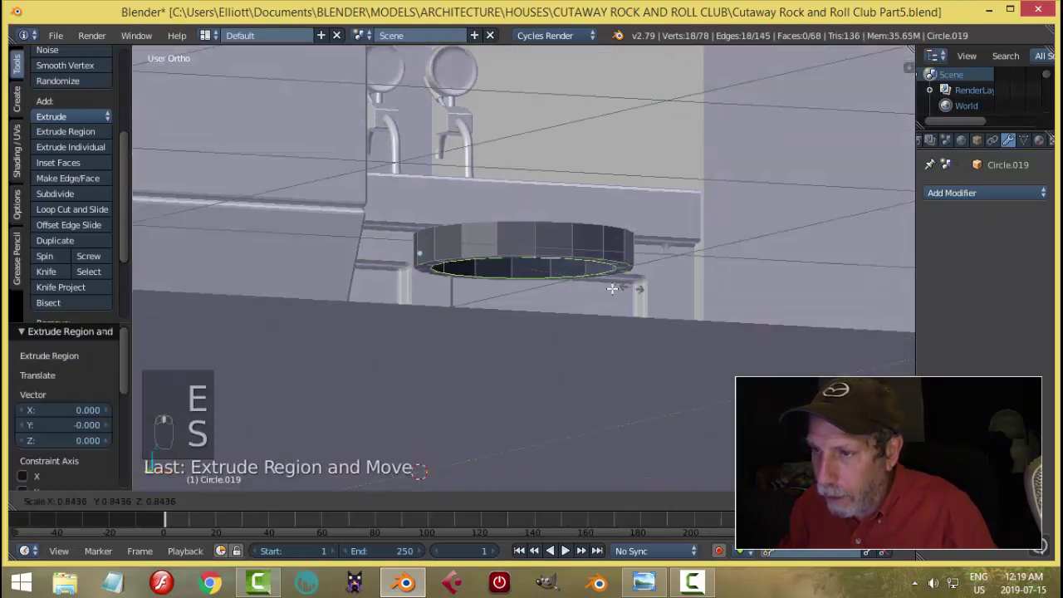
click(603, 291)
- Close the seat's bottom opening with a Grid Fill using a span of 2, and clear the selection
click(158, 500)
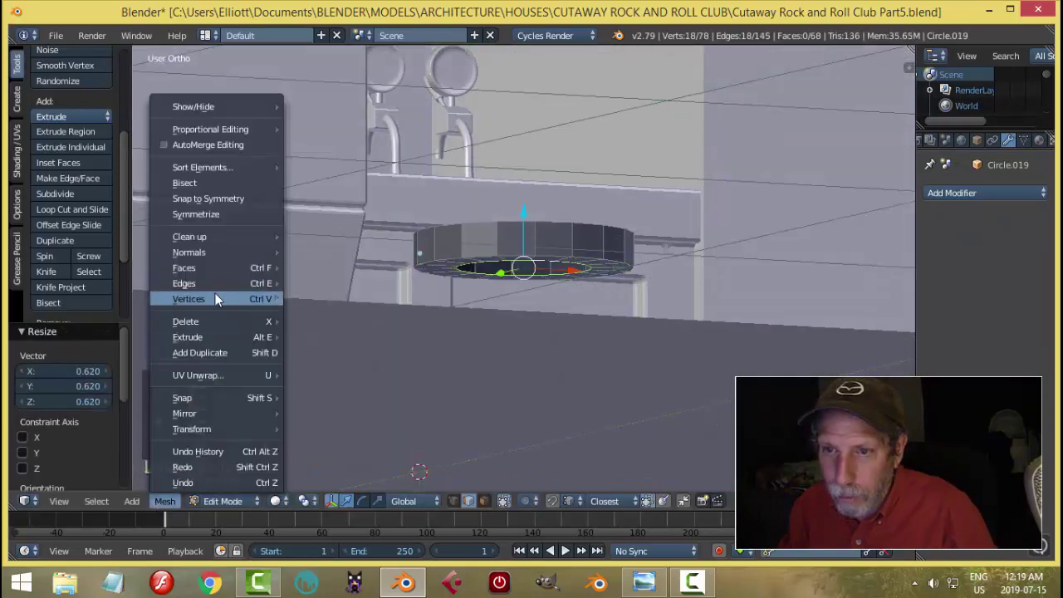
mouse_move(218, 269)
click(320, 313)
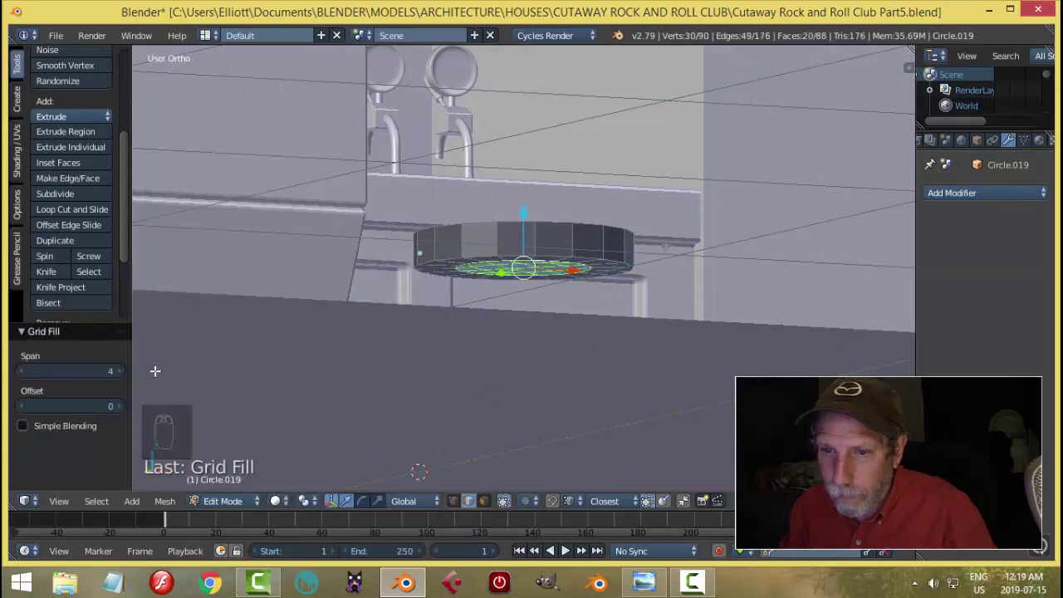
click(87, 372)
key(Return)
key(a)
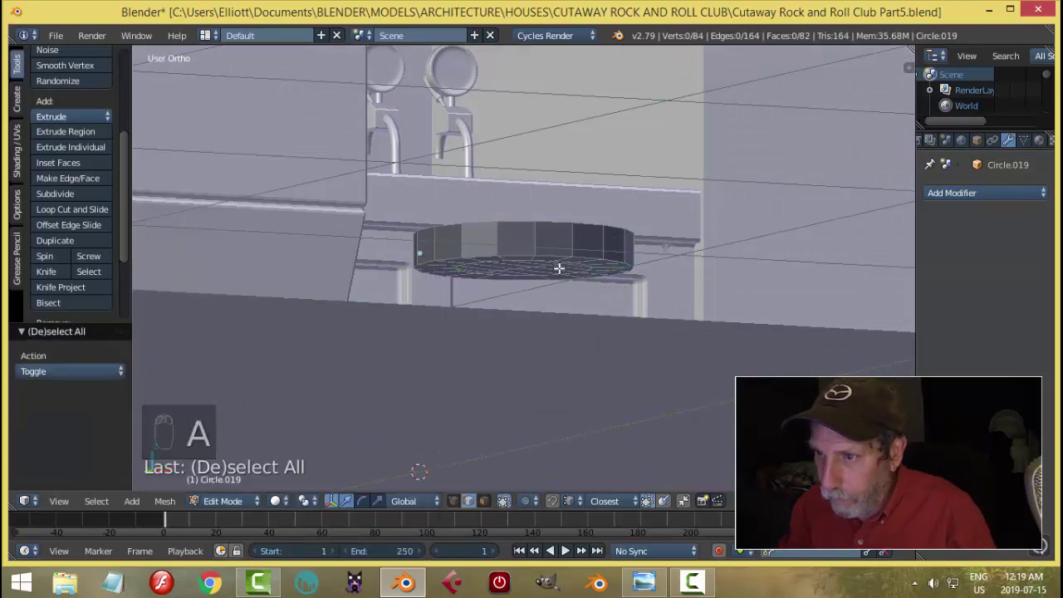
- Bevel the seat's top and bottom outer edge loops with two segments and an offset of about 0.006
middle_drag(220, 381, 563, 311)
alt+right_click(557, 264)
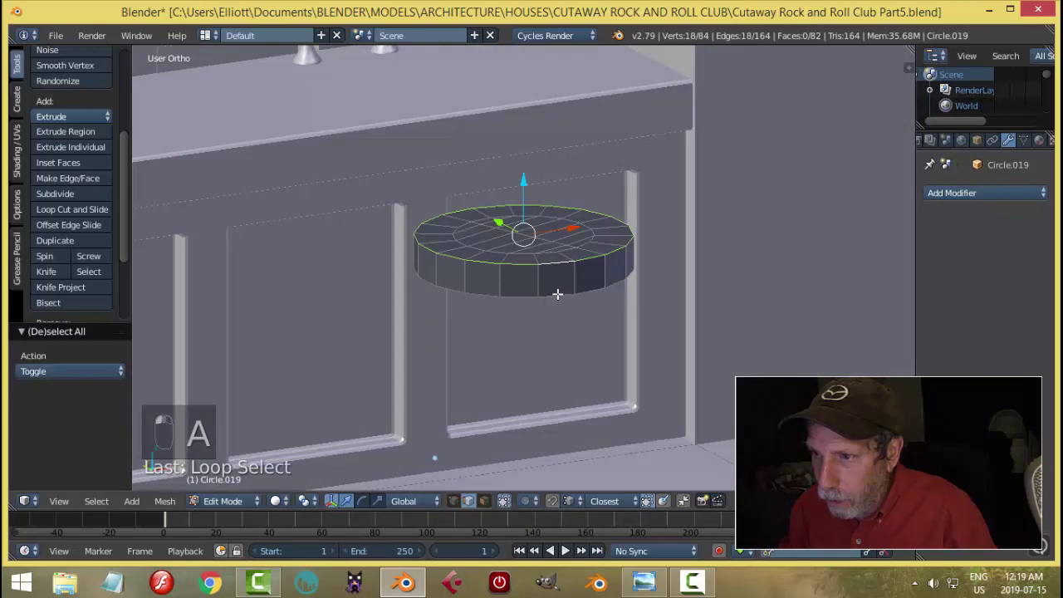
key(ctrl+b)
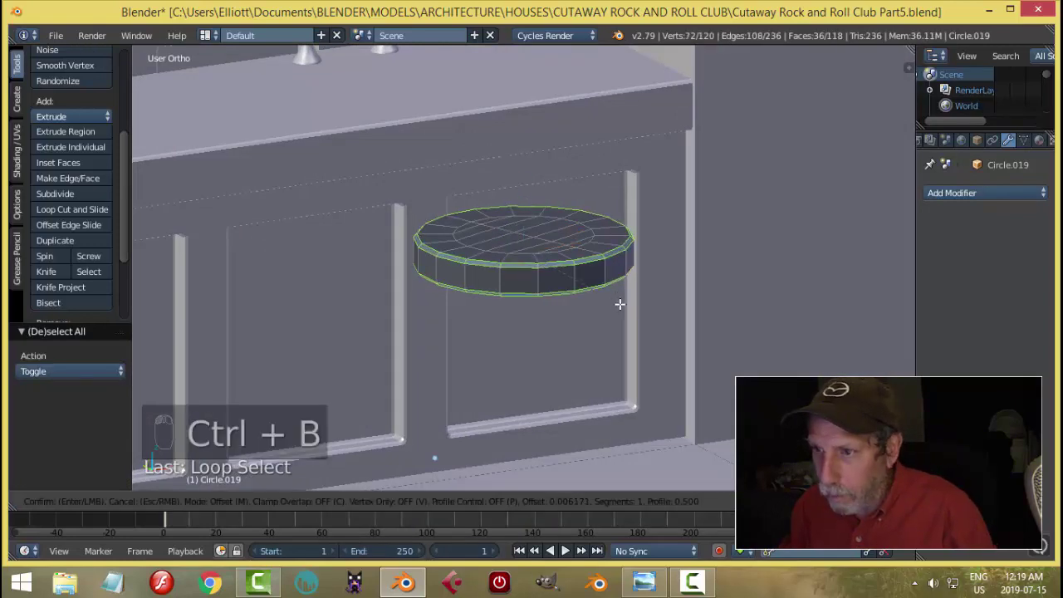
scroll(620, 304, up, 1)
click(620, 304)
key(a)
- In Object Mode, set the seat's origin to its geometry and snap the 3D cursor to the seat
key(Tab)
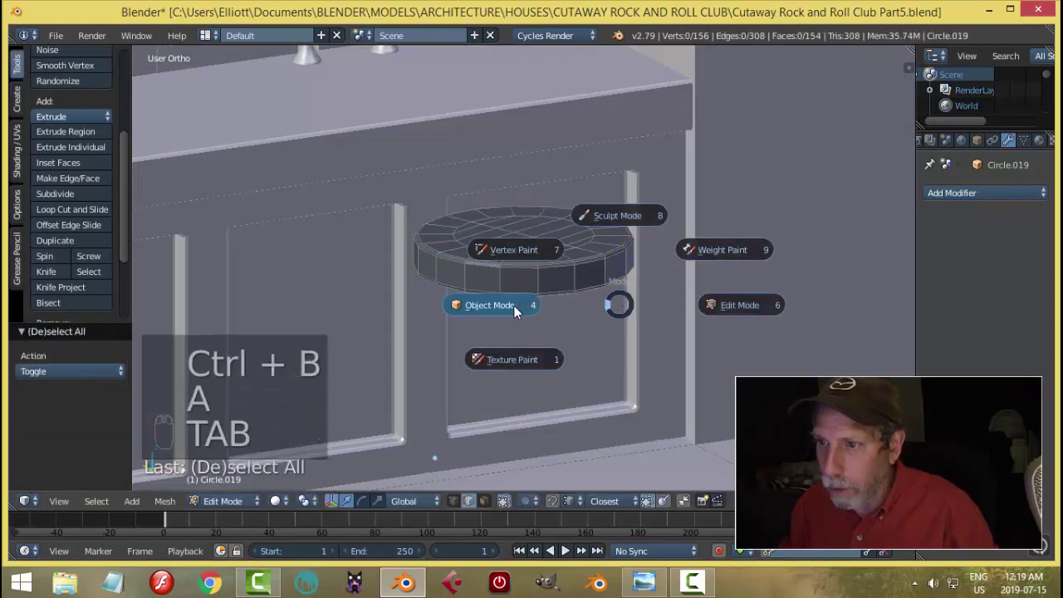
click(514, 306)
click(64, 77)
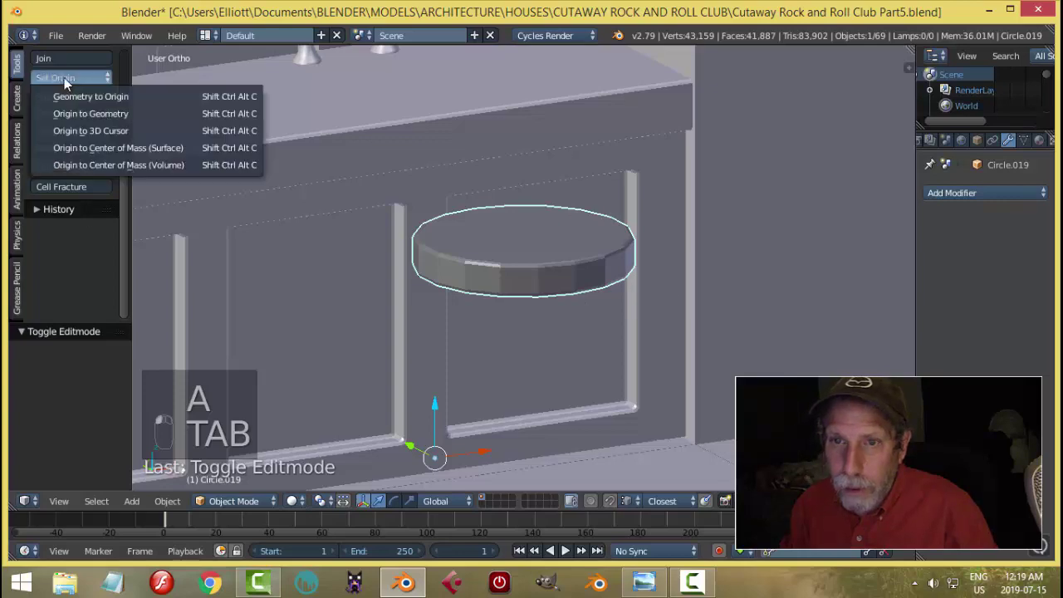
click(84, 113)
key(shift+s)
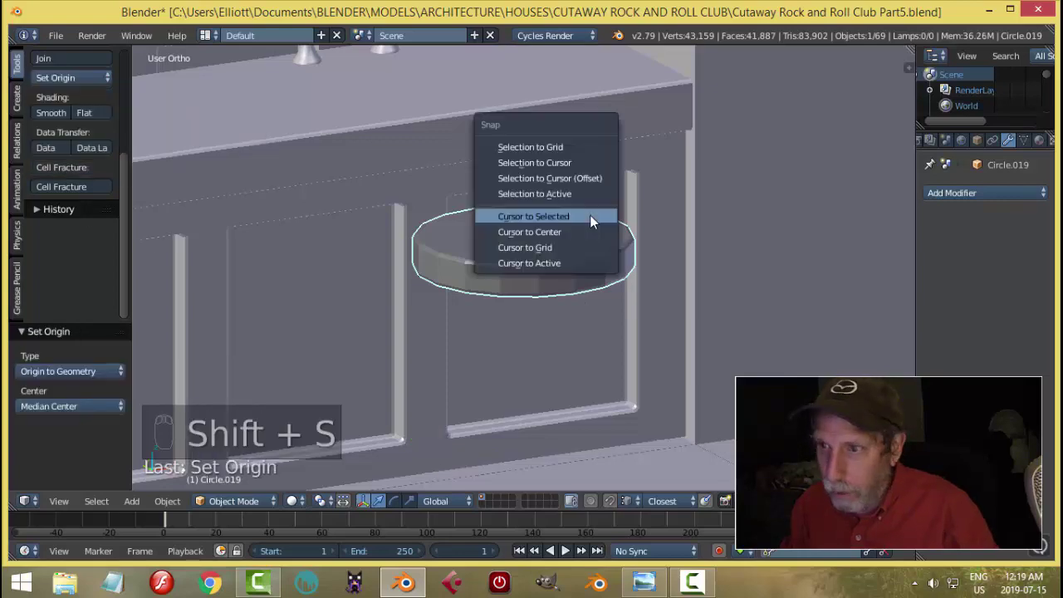
click(590, 215)
middle_drag(601, 240, 637, 269)
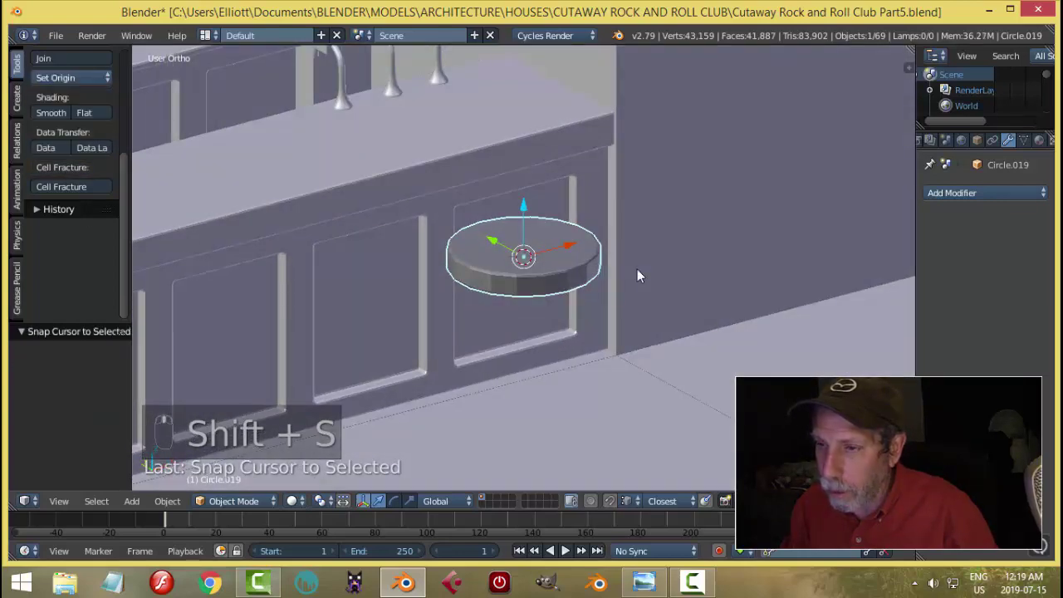
- Scale the whole seat mesh to about 0.69 in X and Y only, and return to Object Mode
key(Tab)
click(736, 267)
key(a)
key(a)
key(s)
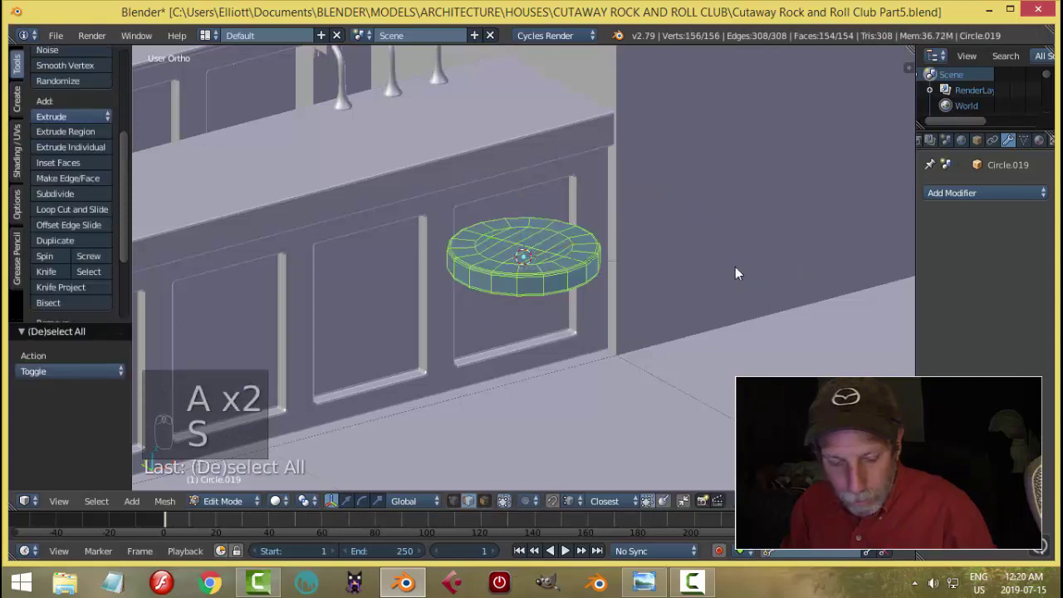
key(shift+z)
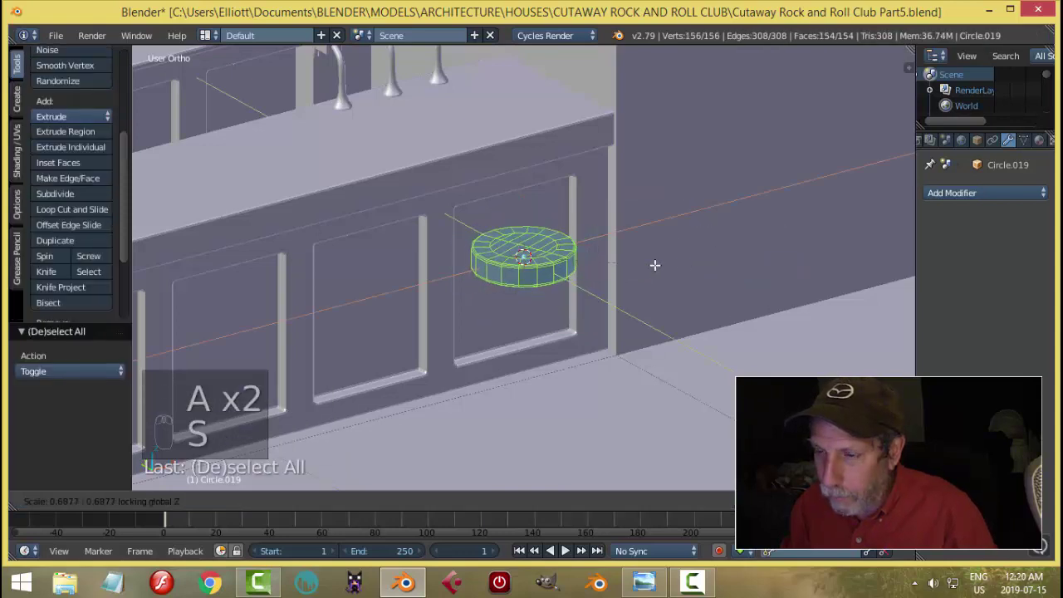
click(652, 265)
key(a)
key(Tab)
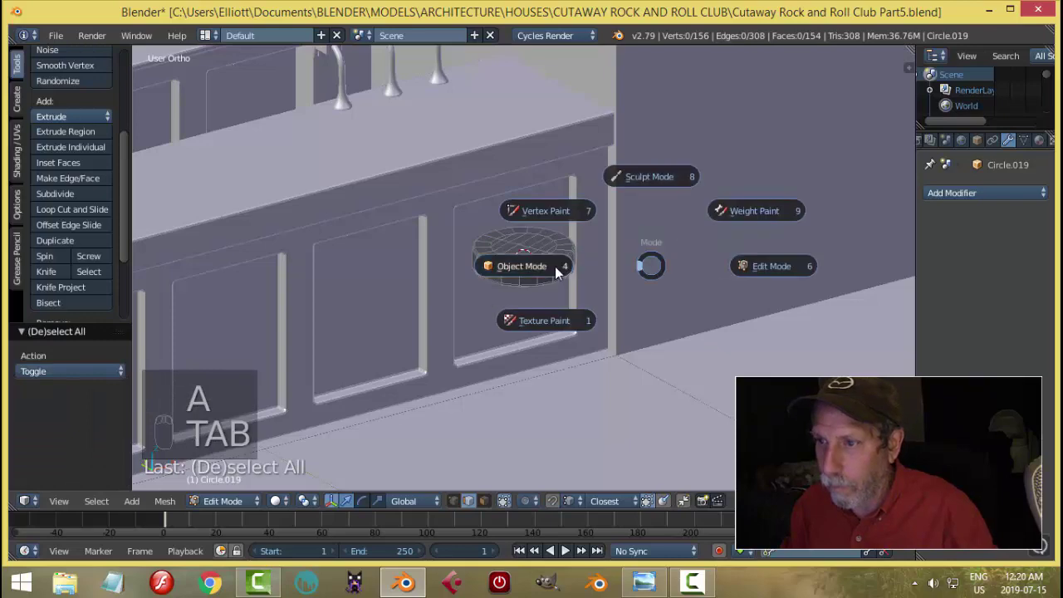
click(560, 268)
- Link the modifiers of the nearest beer tap to the seat, giving it the same Subdivision Surface, and clear the selection
scroll(570, 244, down, 2)
scroll(574, 238, up, 4)
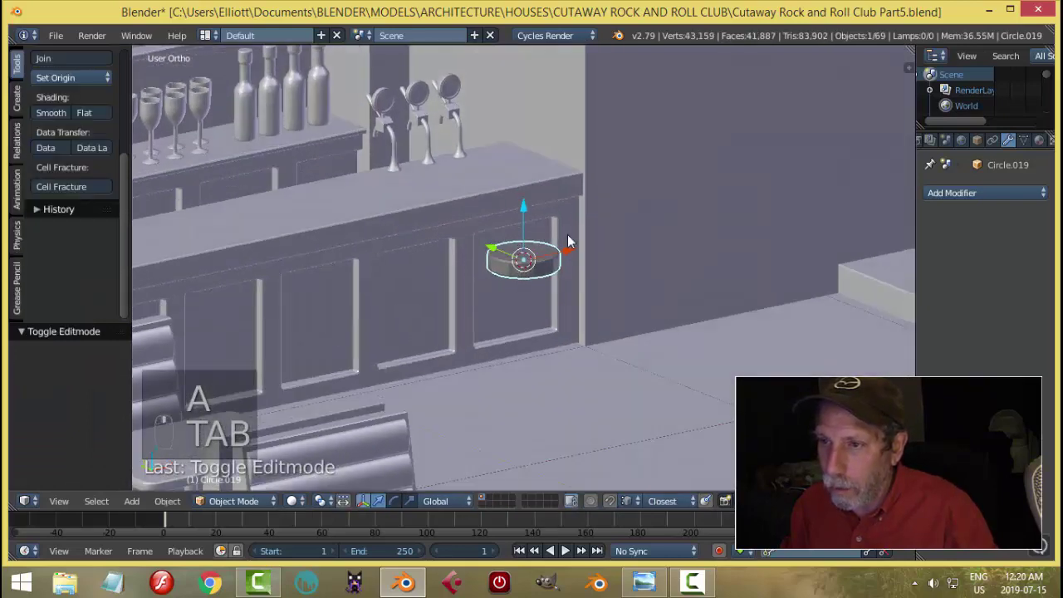
shift+right_click(433, 93)
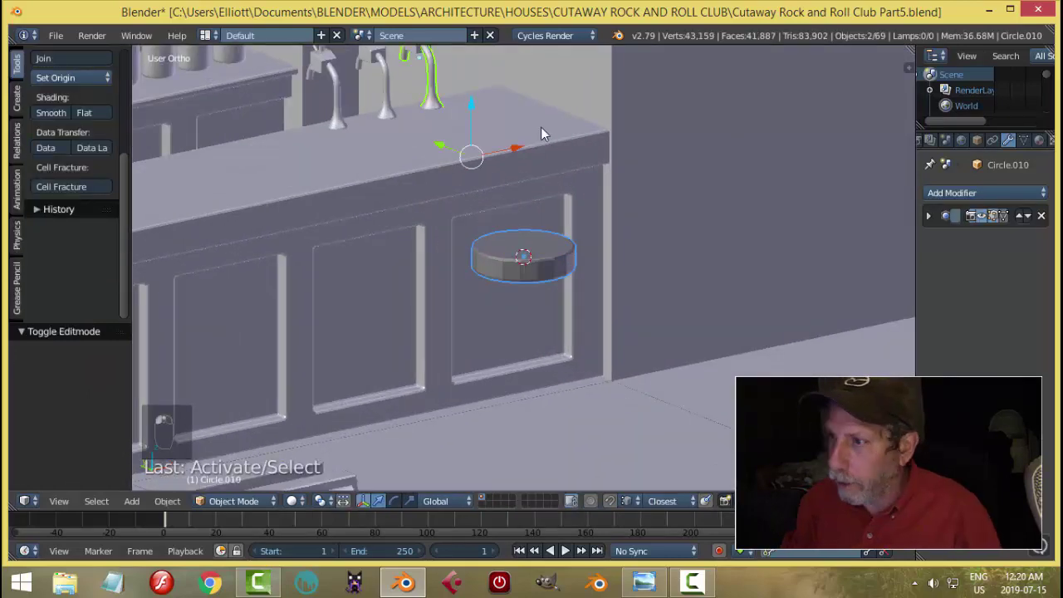
click(930, 215)
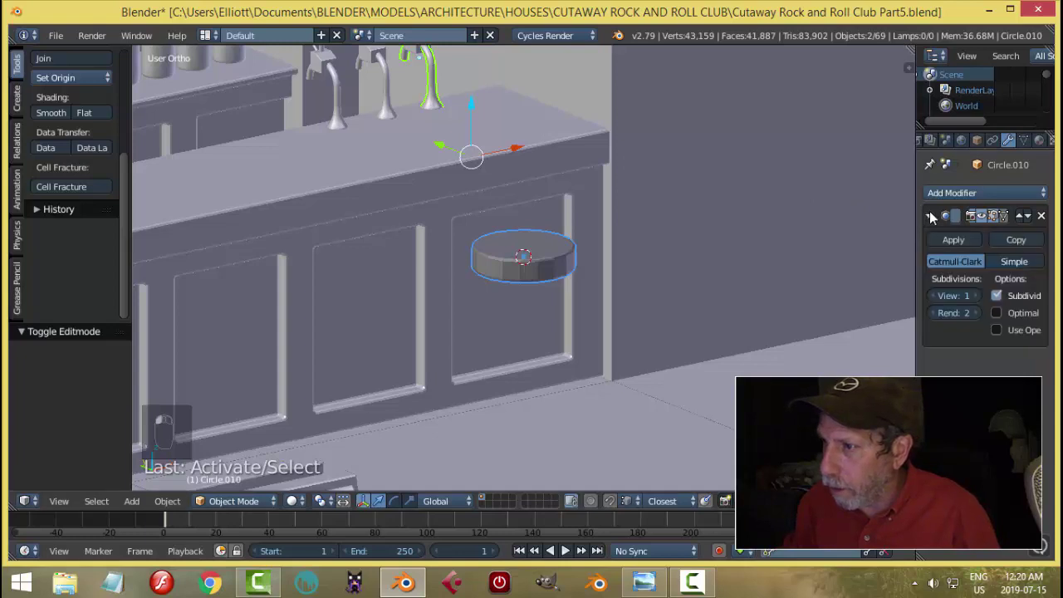
key(ctrl+l)
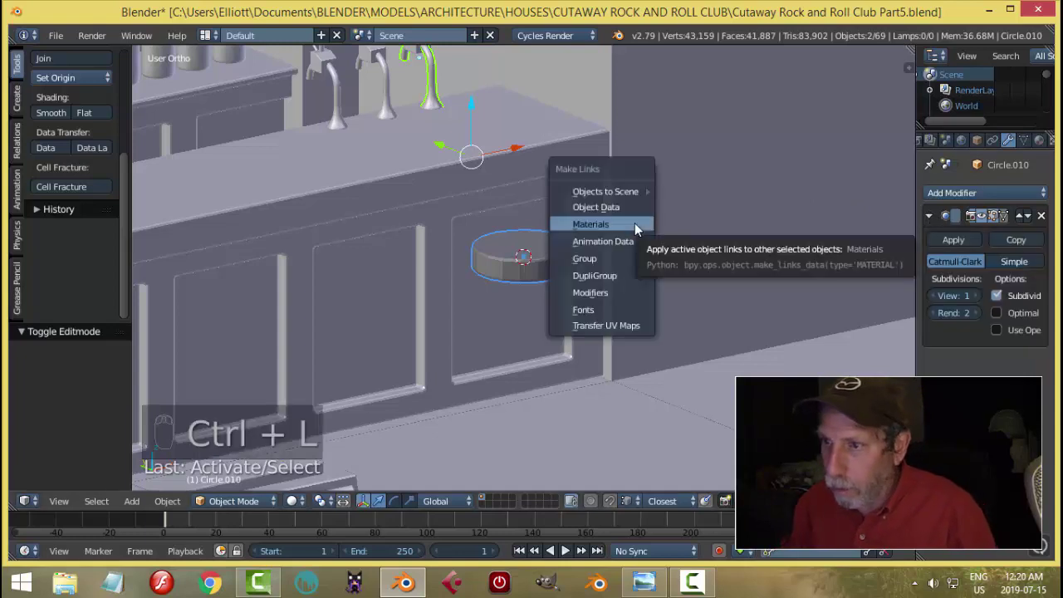
click(629, 291)
key(a)
- Apply smooth shading to the seat and deselect it
right_click(544, 270)
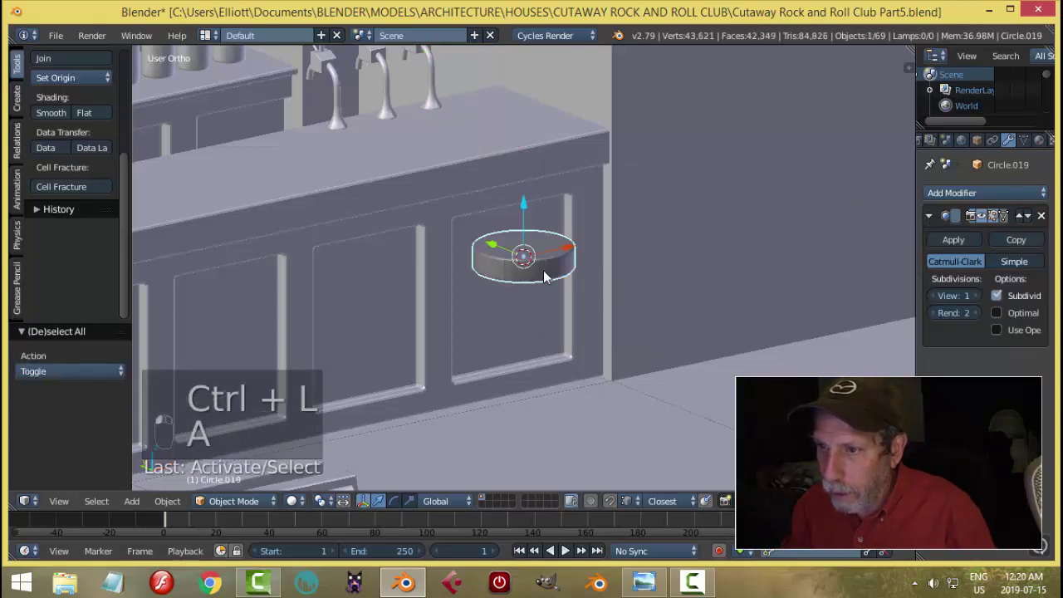
click(51, 112)
key(a)
- Link the material of the bar counter to the seat
middle_drag(758, 266, 626, 269)
scroll(626, 269, down, 3)
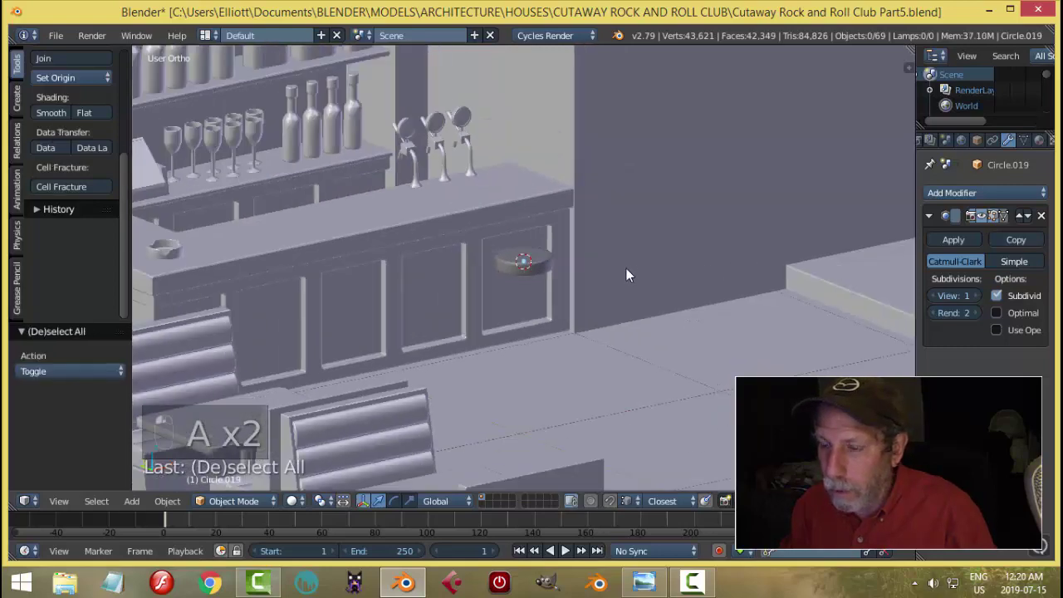
scroll(639, 277, up, 4)
right_click(548, 264)
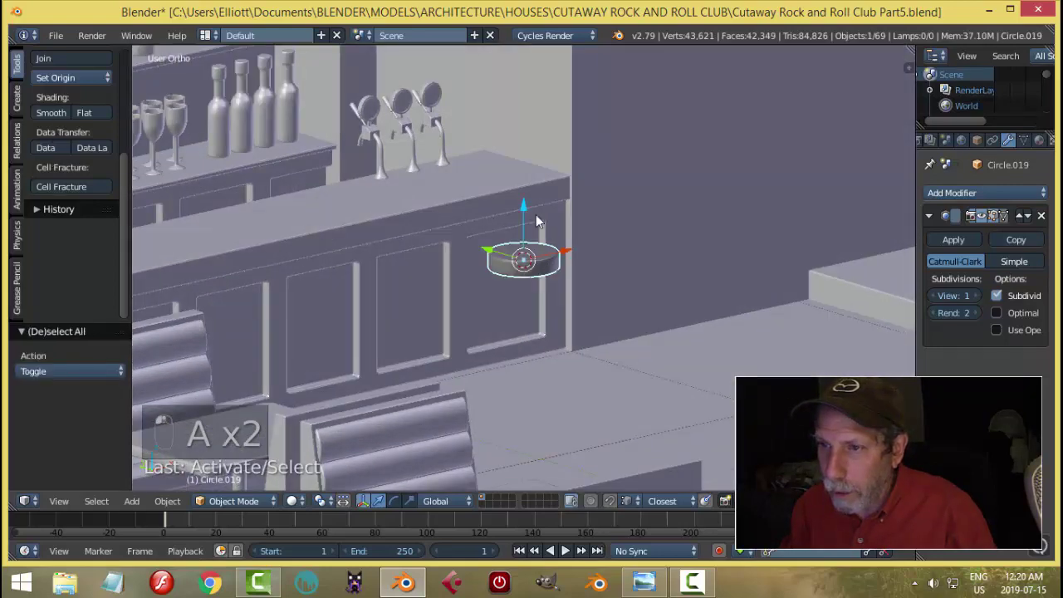
shift+right_click(502, 193)
key(ctrl+l)
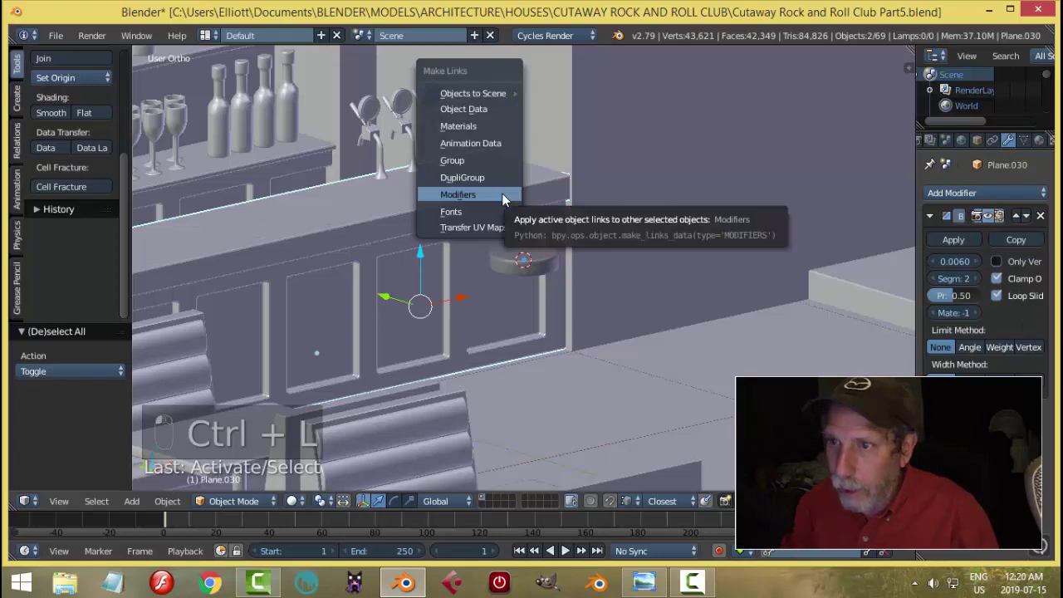
click(490, 126)
- Clear the selection and save the file over the existing version
key(a)
scroll(529, 316, down, 3)
middle_drag(592, 242, 565, 275)
key(ctrl+s)
click(565, 275)
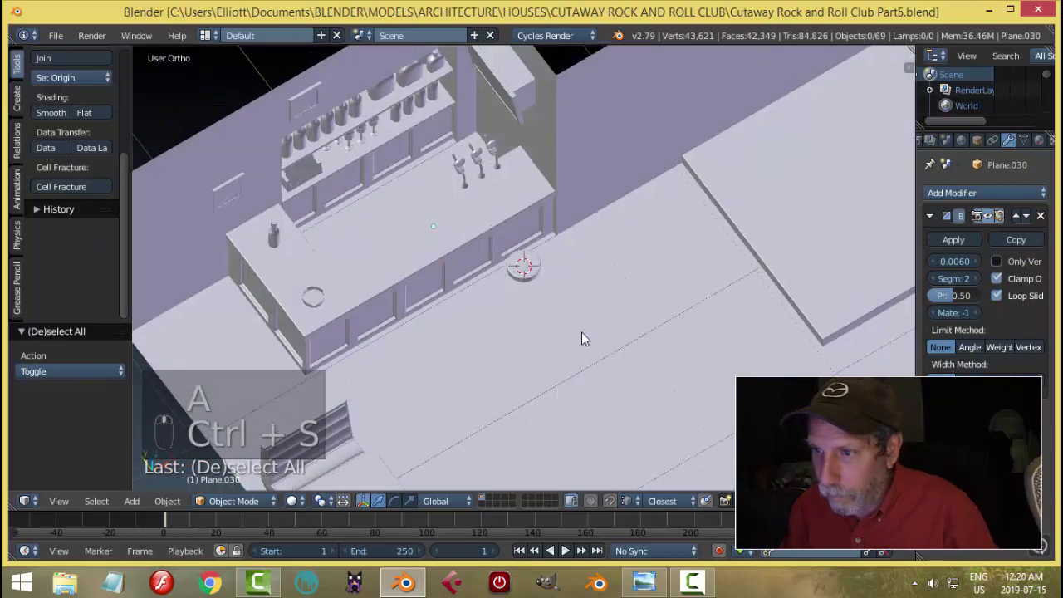
- Duplicate the seat's bottom outer edge loop and move the copy straight down by about 0.276
scroll(582, 332, up, 3)
right_click(549, 283)
middle_drag(598, 308, 564, 275)
scroll(648, 262, up, 3)
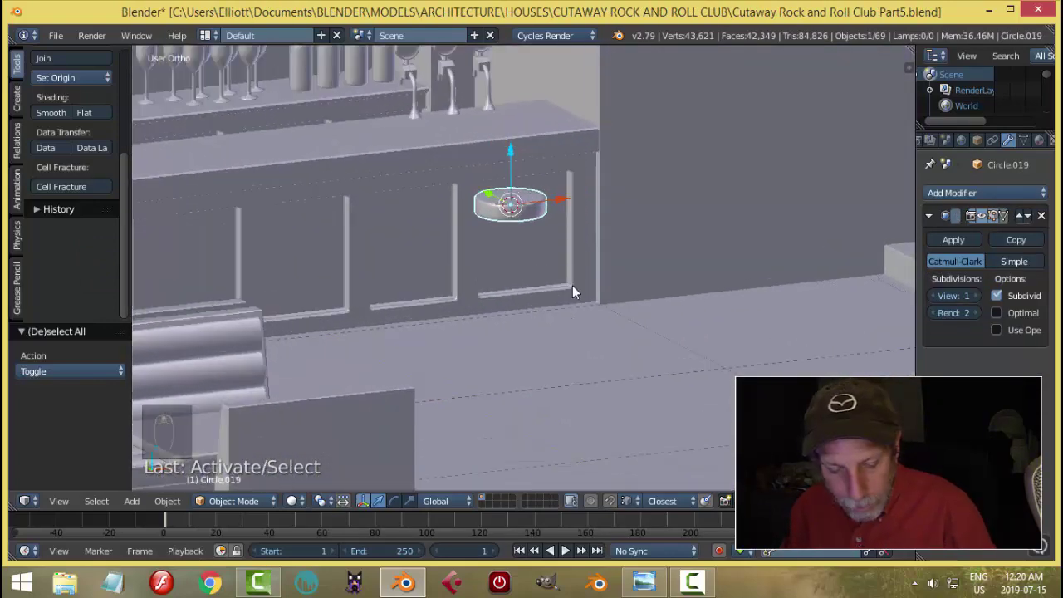
key(Tab)
scroll(539, 213, up, 4)
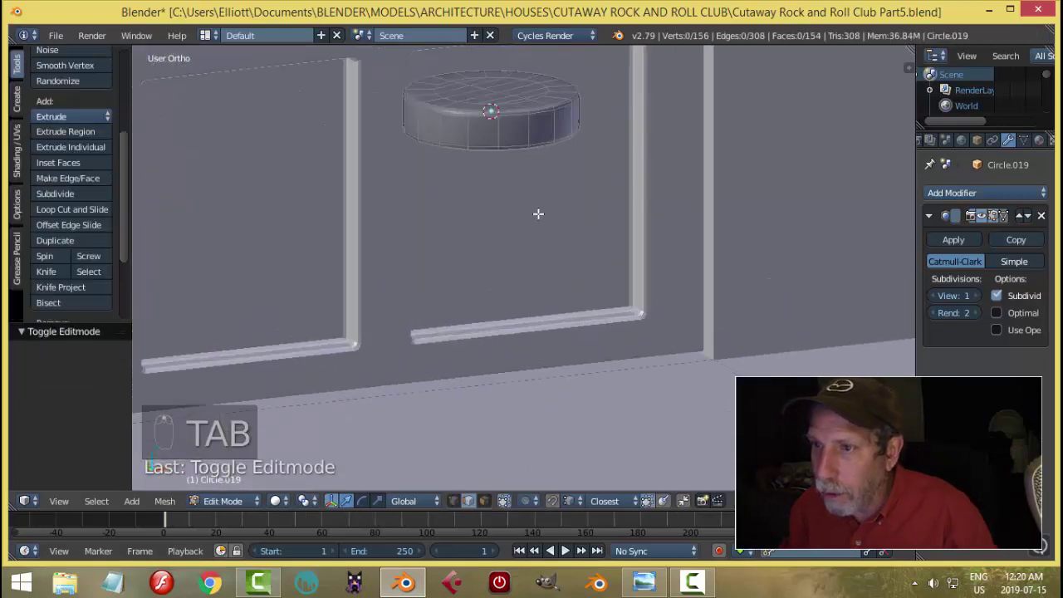
alt+right_click(515, 146)
middle_drag(551, 178, 540, 145)
key(shift+d)
right_click(503, 133)
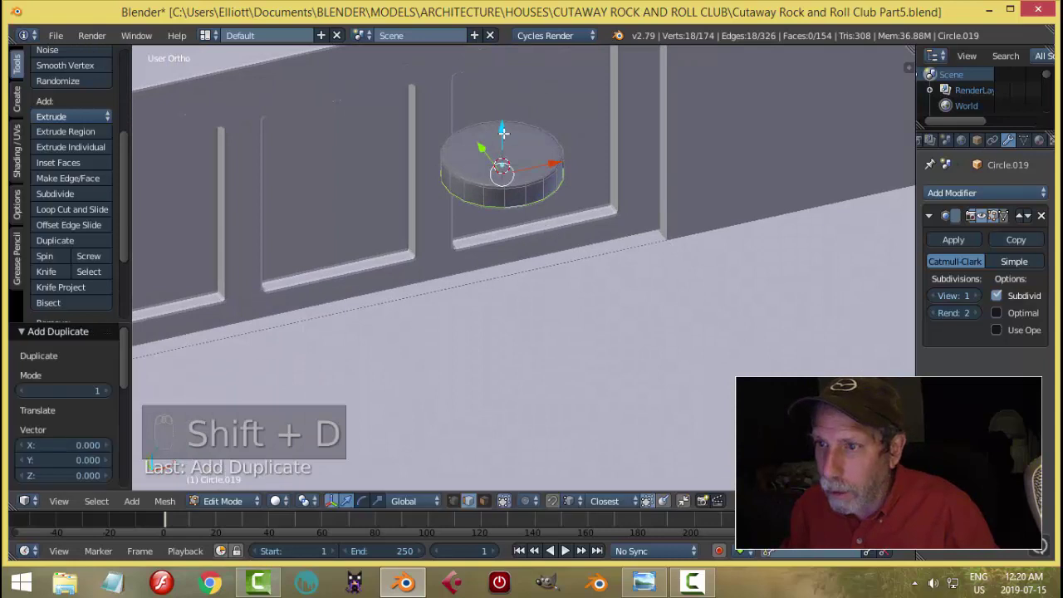
drag(504, 133, 519, 252)
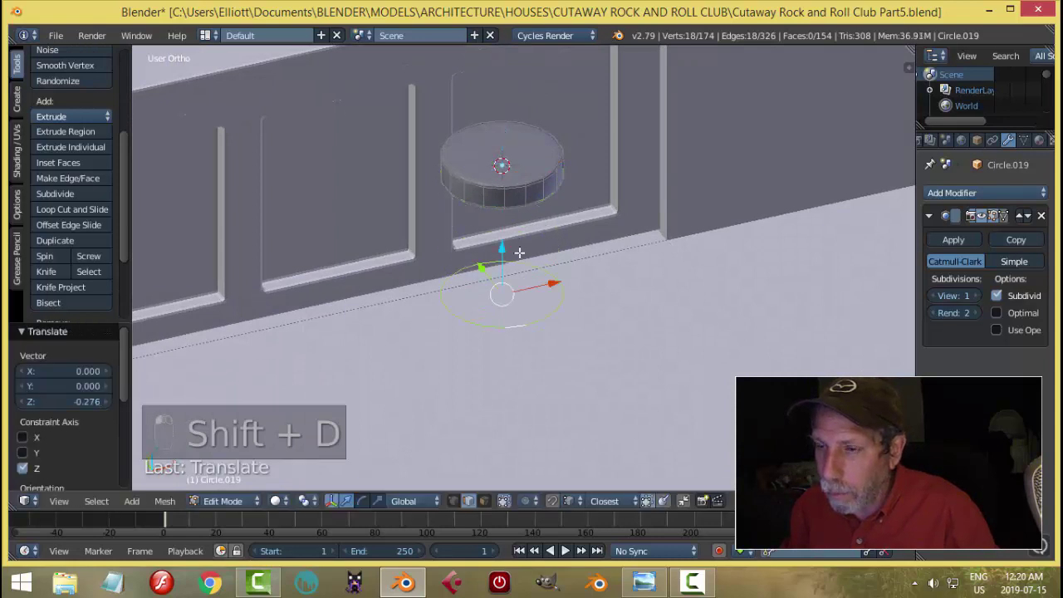
- Separate the duplicated loop into its own object and return to Object Mode
key(p)
click(653, 249)
key(Tab)
click(550, 251)
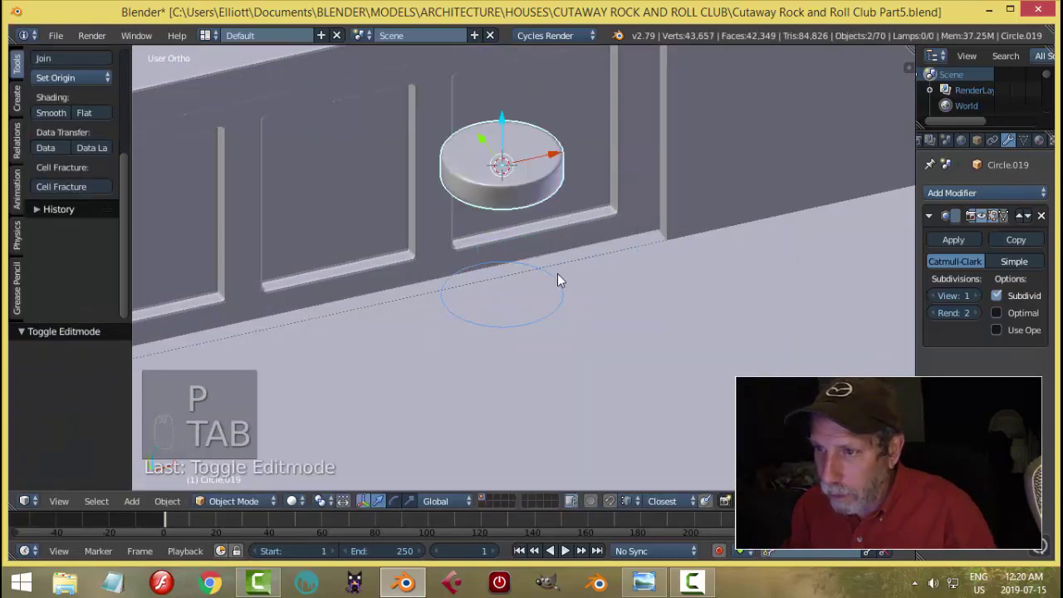
- Set the separated circle's origin to its geometry
right_click(555, 280)
click(80, 77)
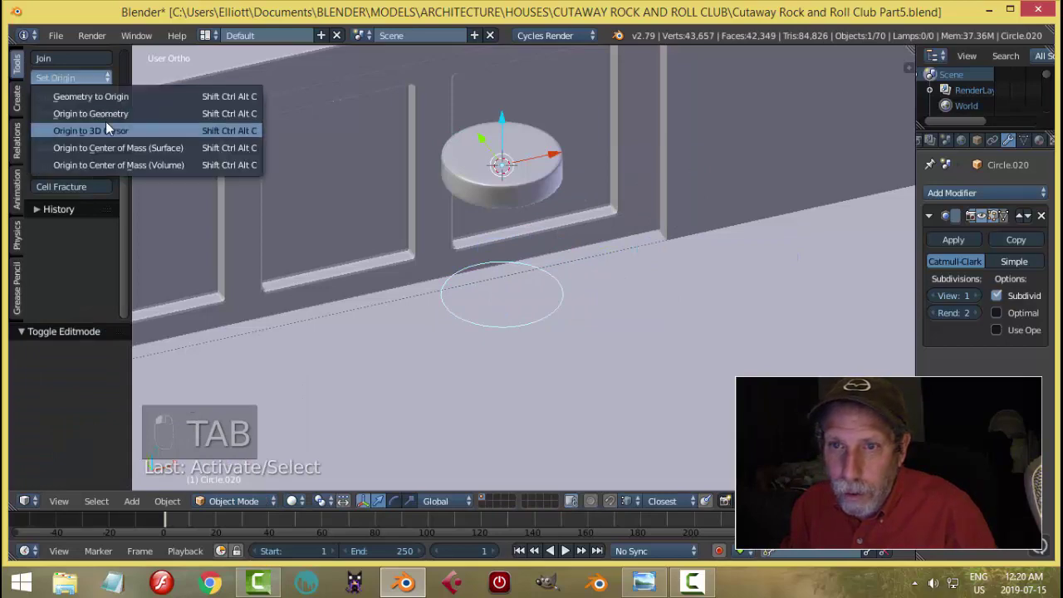
click(107, 114)
middle_drag(566, 285, 570, 194)
right_click(502, 181)
middle_drag(509, 173, 580, 281)
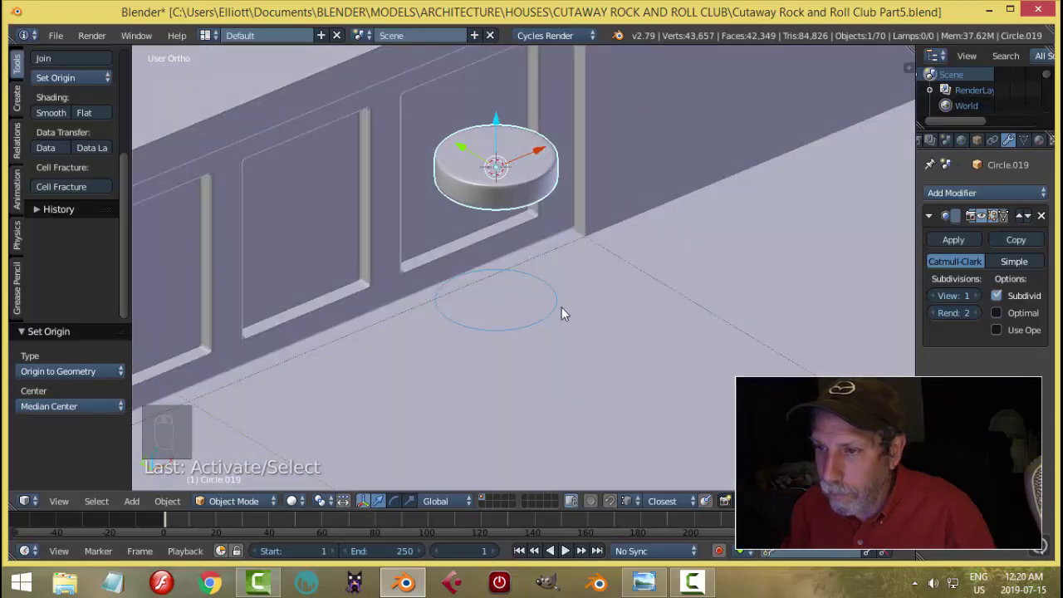
- Edit the circle in vertex select mode and delete the nine vertices forming one half of it
right_click(562, 314)
middle_drag(624, 311, 706, 321)
key(Tab)
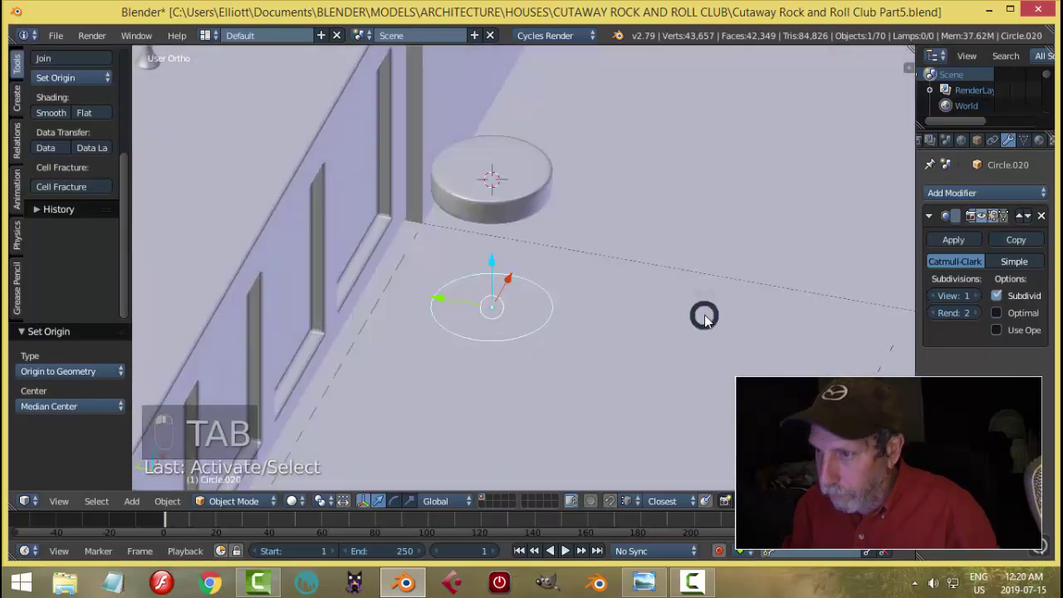
click(732, 314)
key(ctrl+Tab)
click(627, 314)
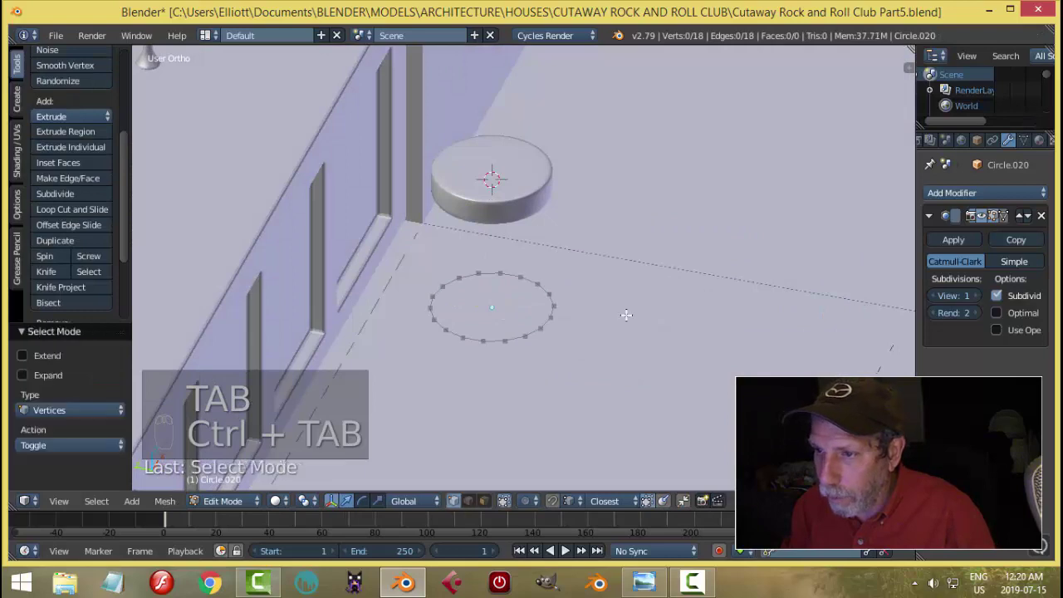
shift+middle_drag(627, 315, 681, 299)
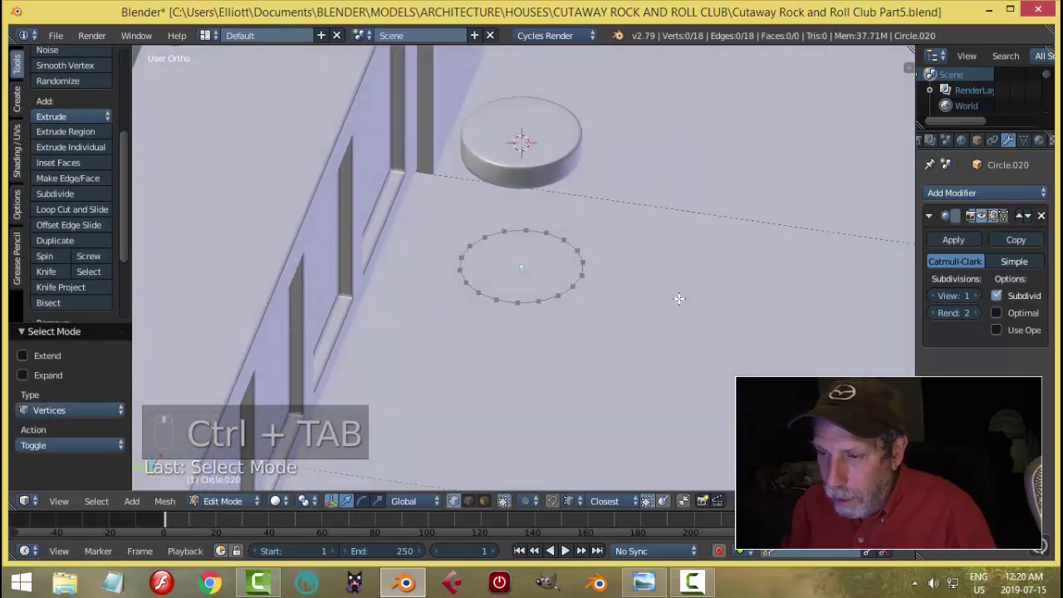
key(b)
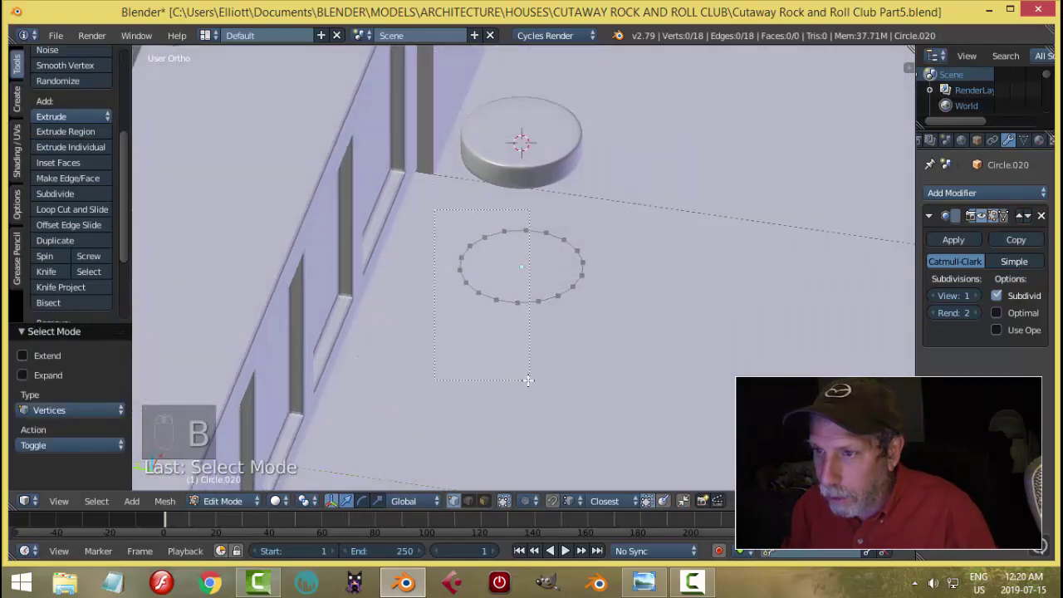
drag(528, 380, 526, 375)
key(x)
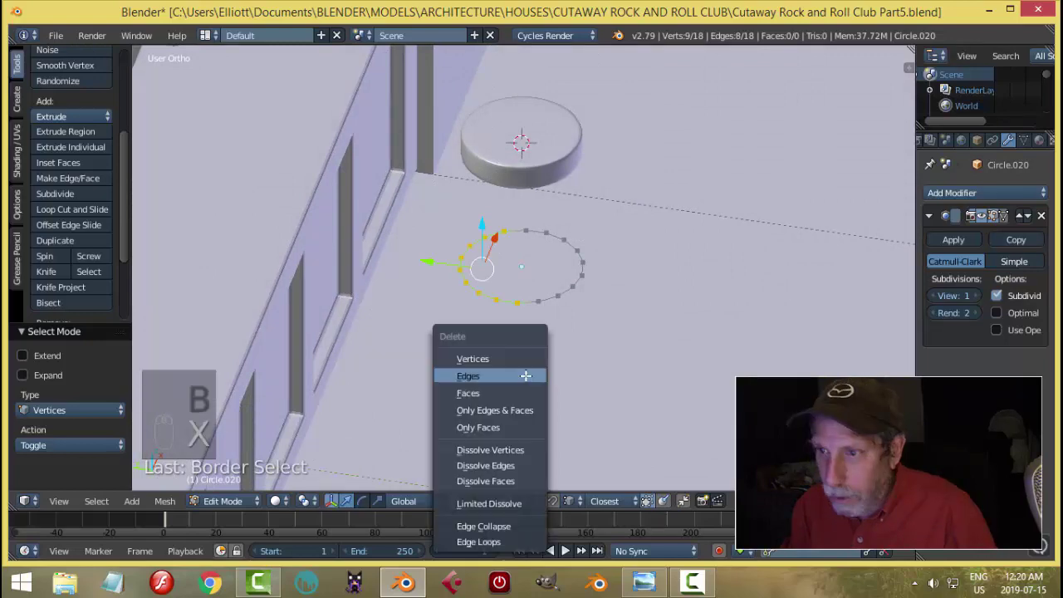
click(526, 359)
- Delete three more vertices from one end of the remaining half circle, leaving a six-vertex arc
middle_drag(526, 360, 600, 315)
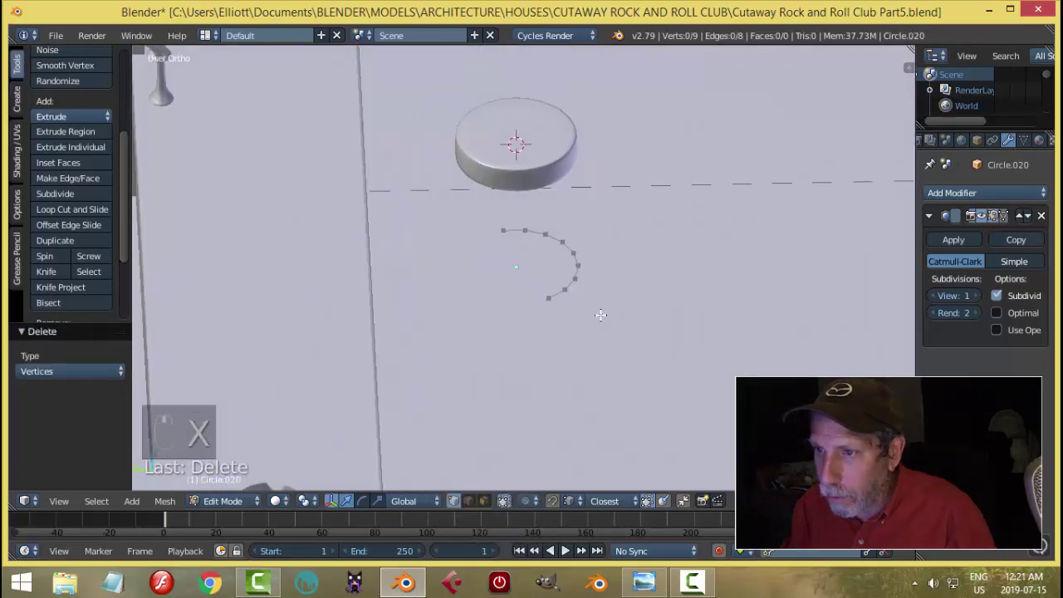
key(x)
click(486, 227)
middle_drag(486, 227, 544, 225)
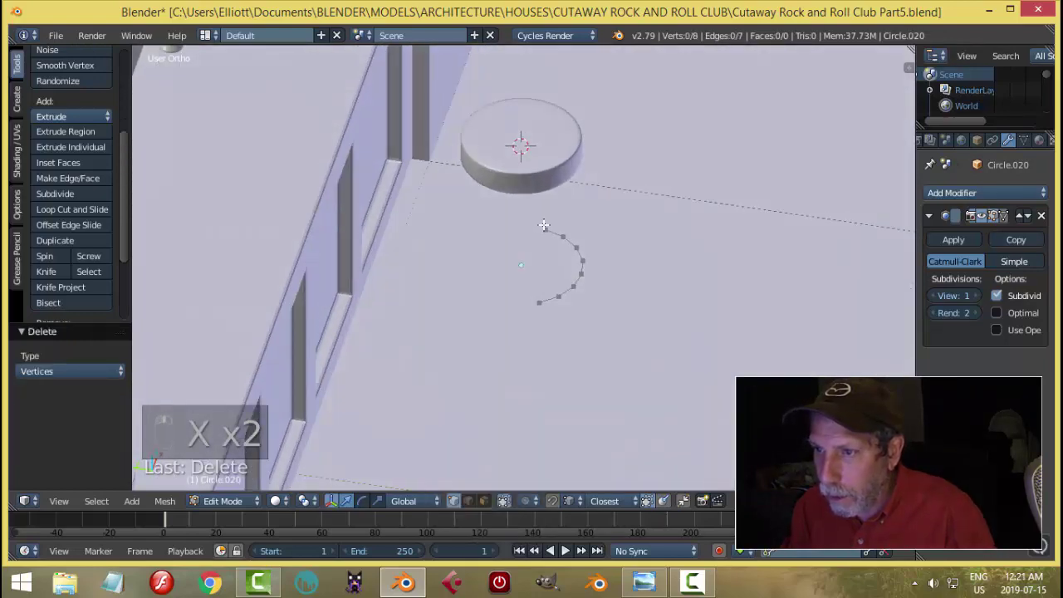
right_click(544, 225)
shift+right_click(562, 237)
key(x)
click(497, 316)
- Select the whole arc, scale it down slightly, and clear the selection
middle_drag(497, 316, 608, 348)
key(a)
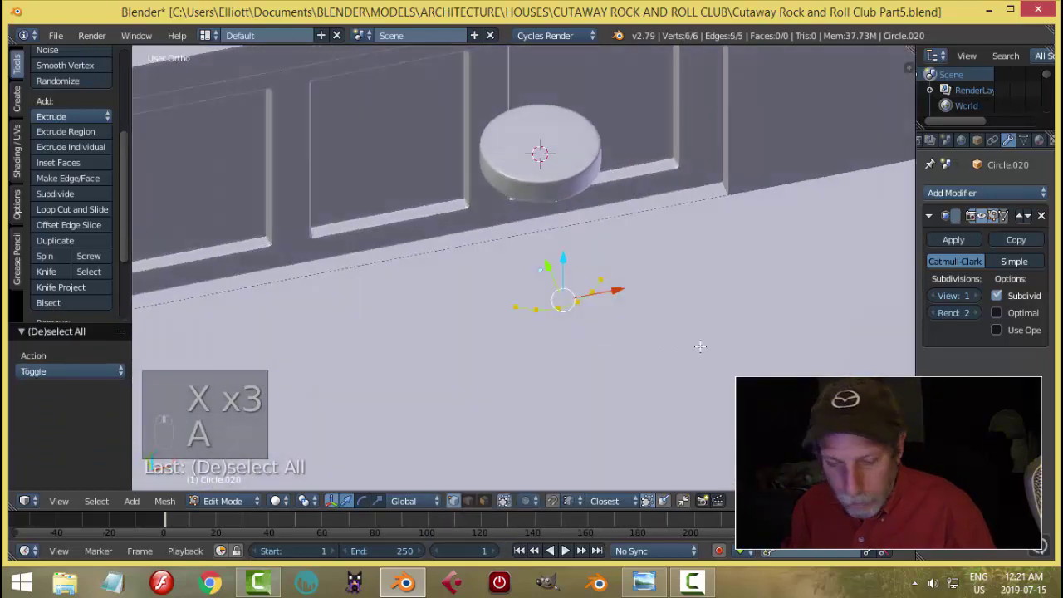
middle_drag(700, 346, 592, 309)
key(s)
click(636, 349)
key(a)
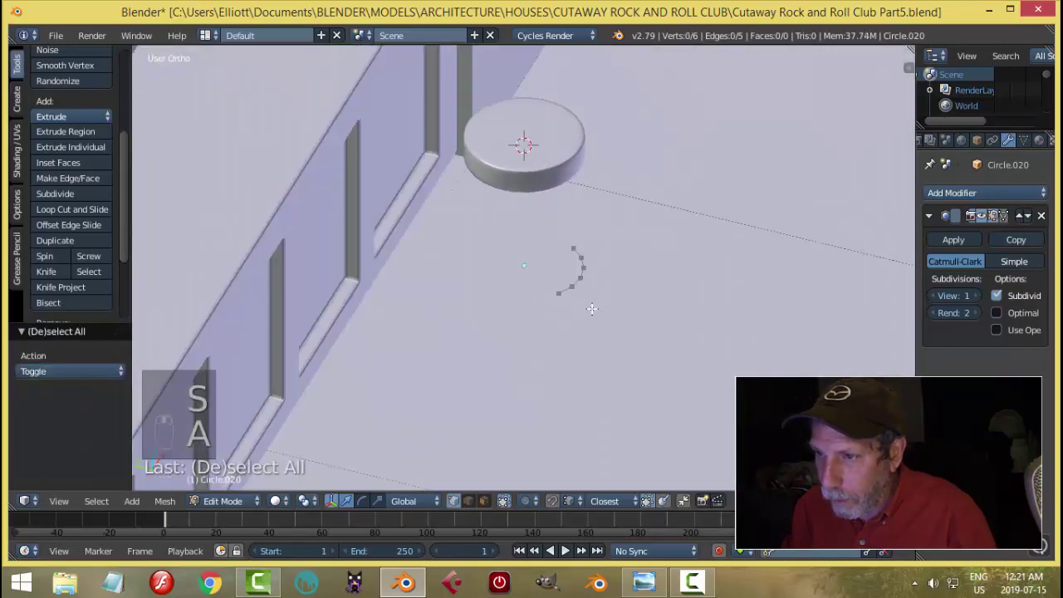
- Extrude the arc's two end vertices straight up by about 0.279 to reach the seat
right_click(560, 293)
shift+right_click(581, 256)
middle_drag(581, 255, 569, 329)
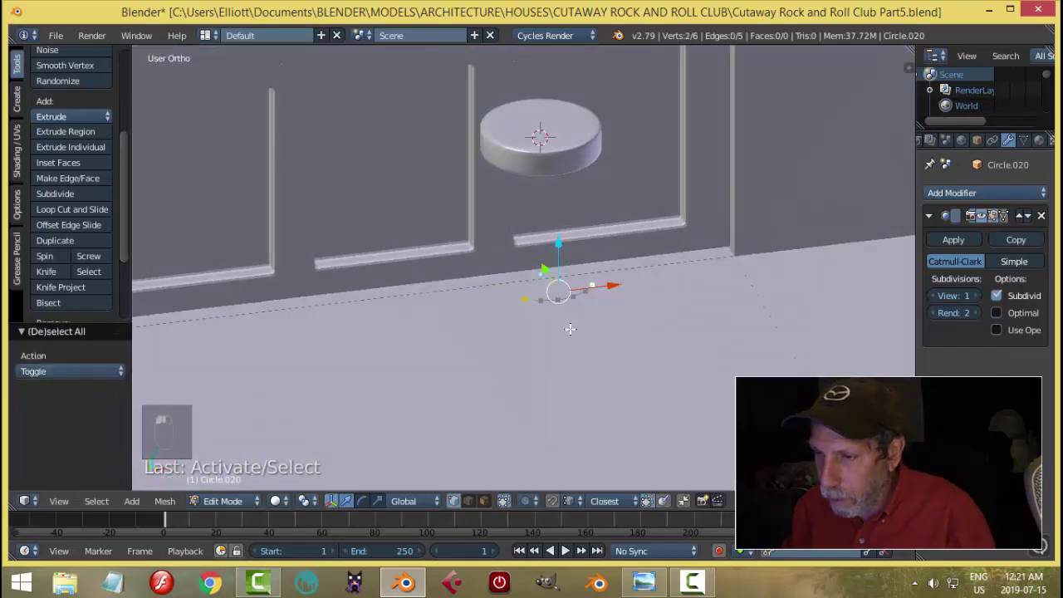
key(KP_1)
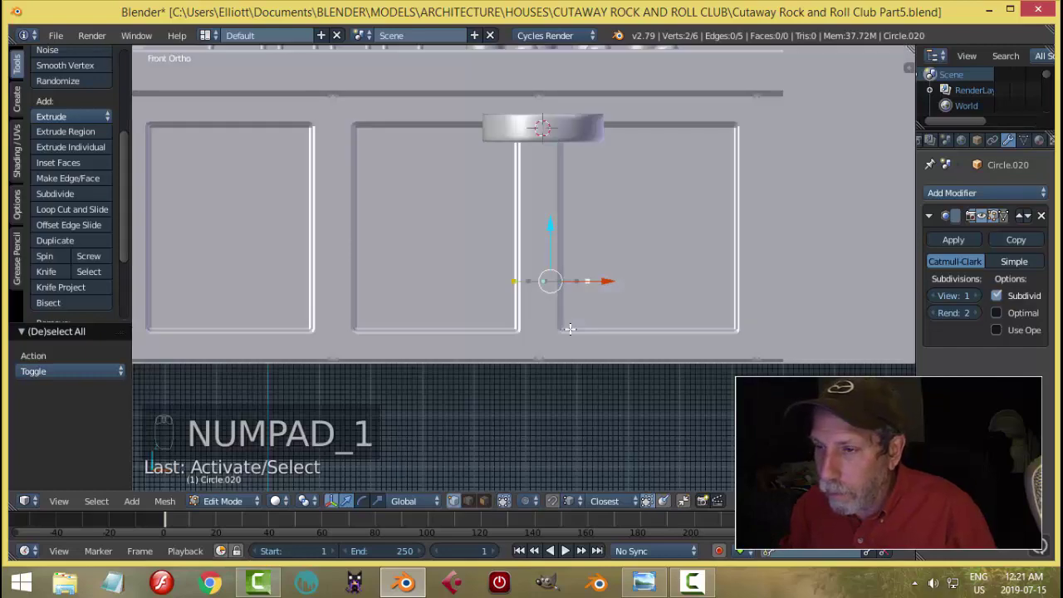
scroll(570, 329, up, 4)
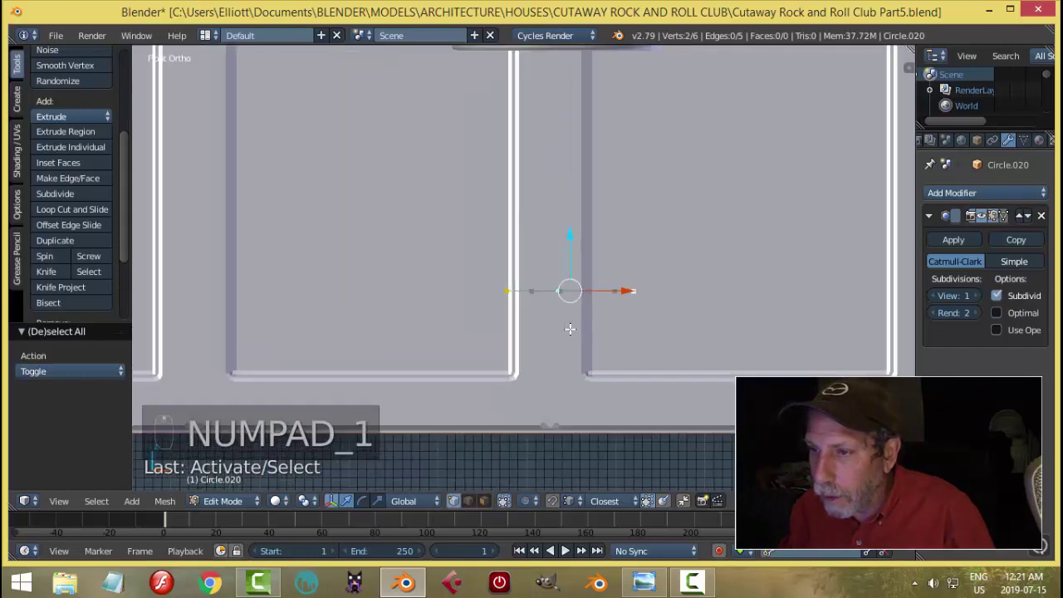
scroll(570, 329, down, 5)
key(e)
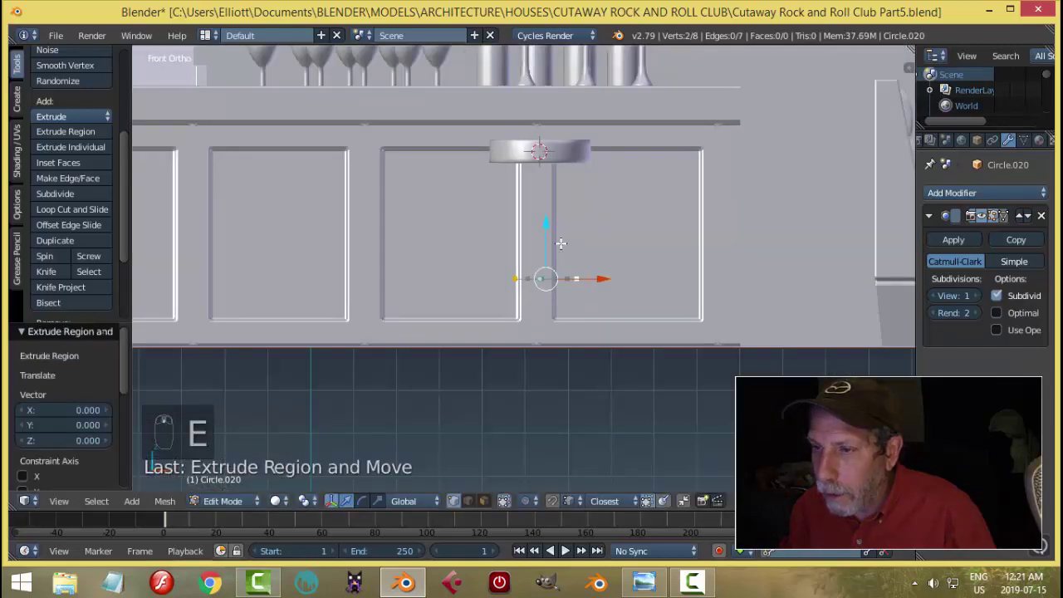
drag(547, 228, 561, 137)
click(565, 109)
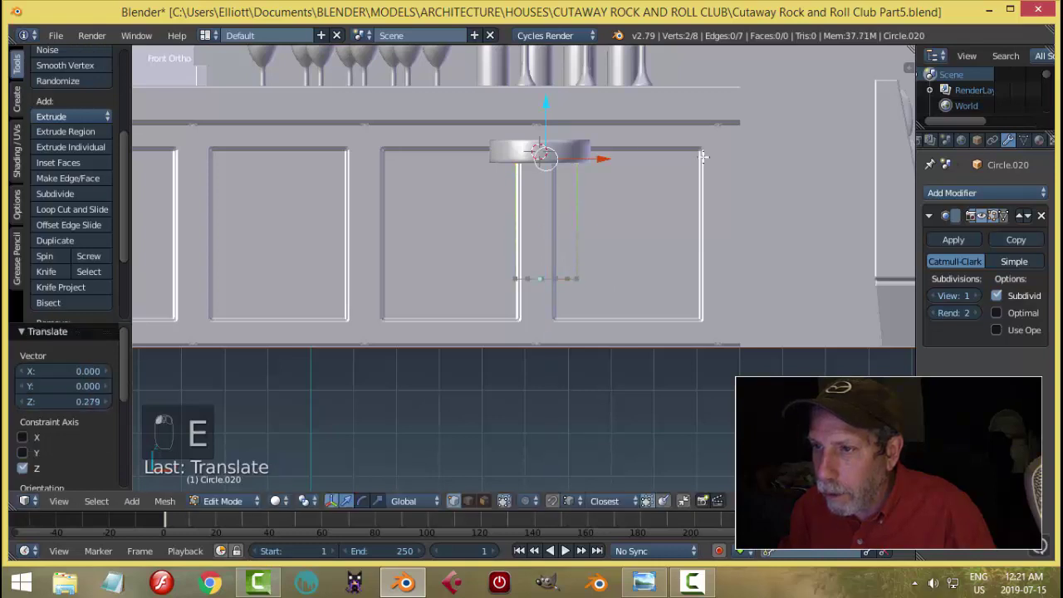
- Scale the two extruded top vertices toward each other to about 0.72 and clear the selection
key(s)
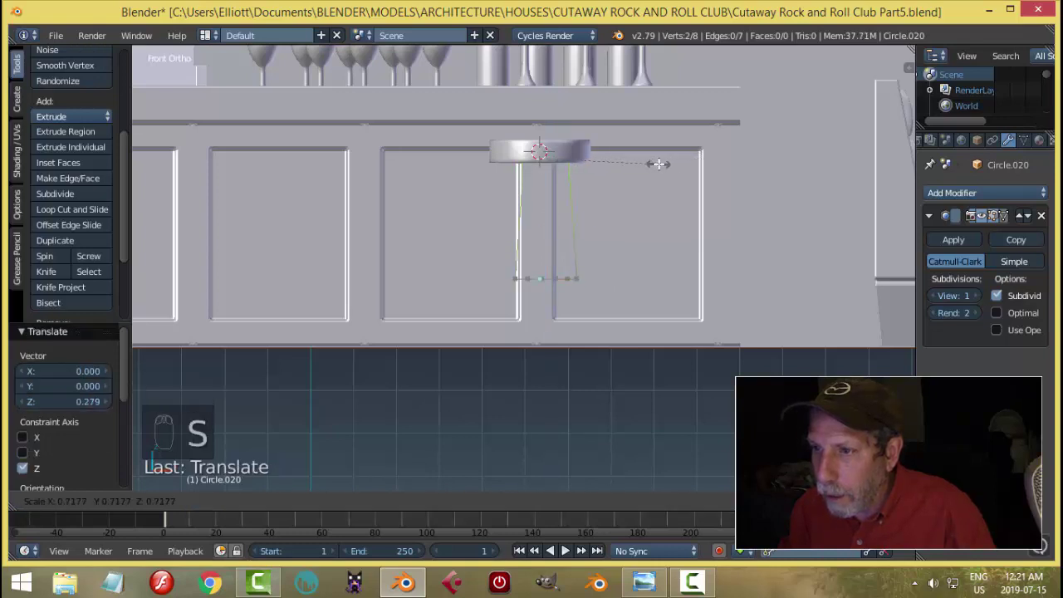
click(659, 164)
key(a)
- Bevel the two bottom corner vertices of the leg frame with two segments and an offset of about 0.010
middle_drag(659, 166, 615, 274)
right_click(563, 294)
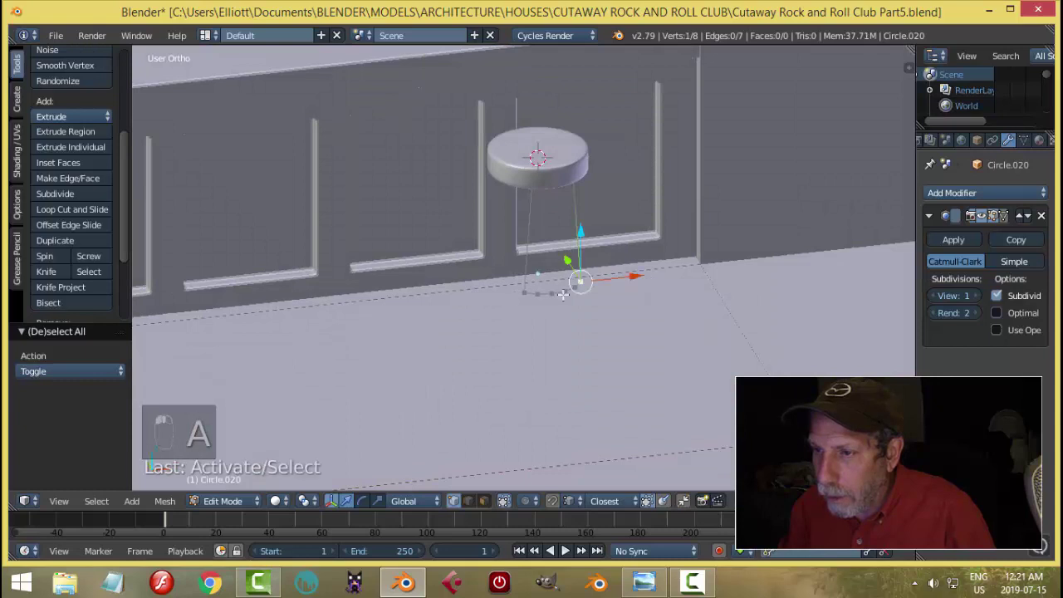
shift+right_click(498, 301)
scroll(588, 364, up, 4)
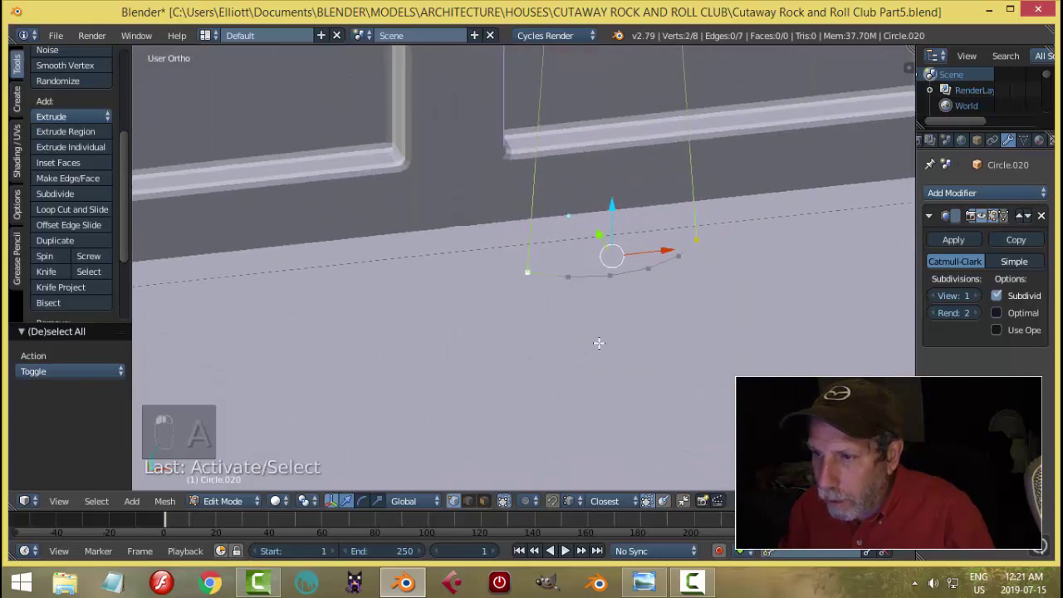
middle_drag(599, 343, 644, 316)
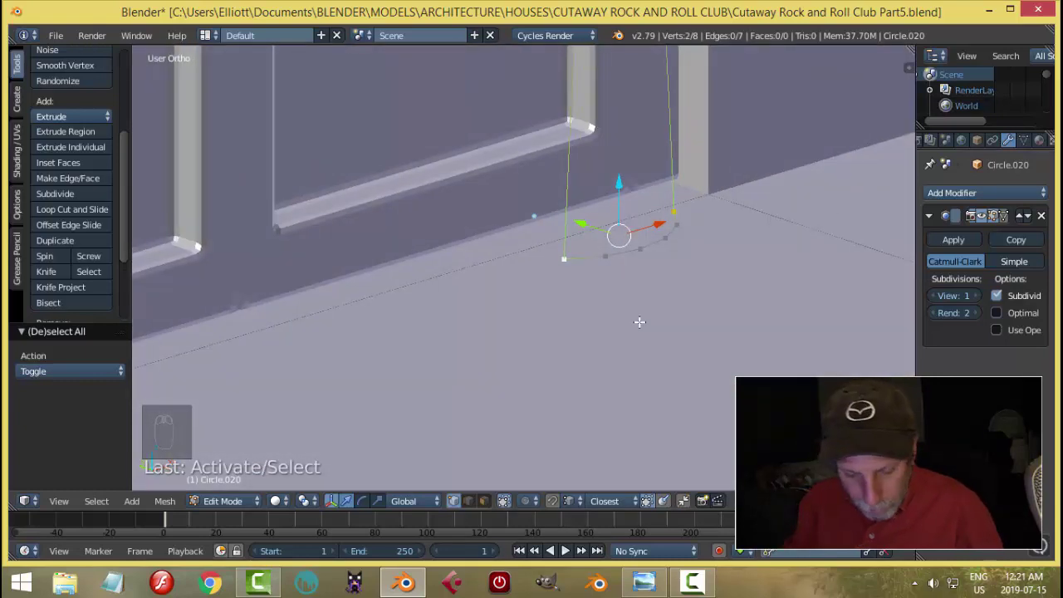
key(ctrl+shift+b)
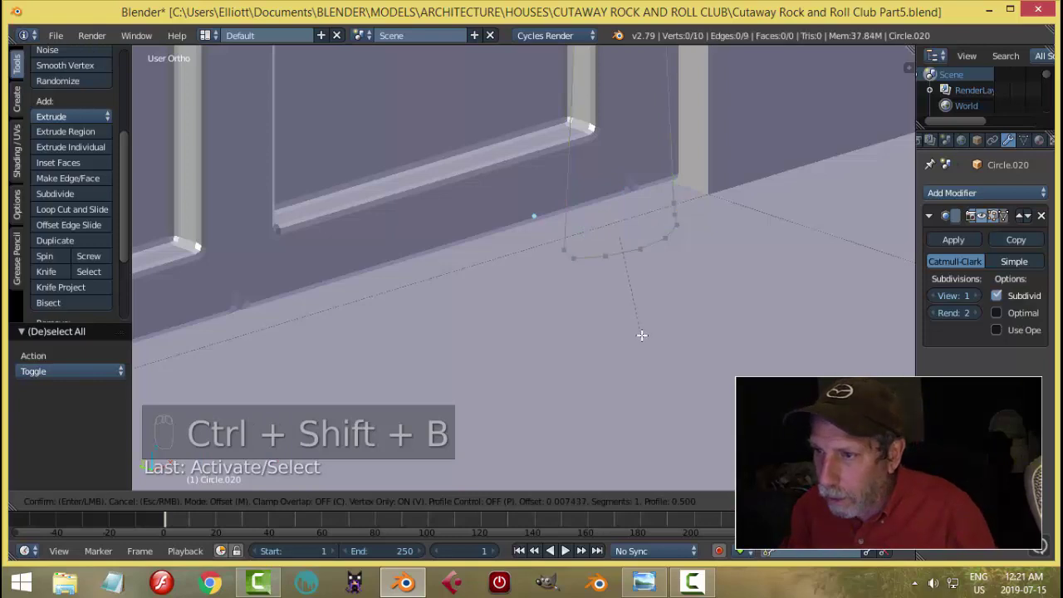
scroll(641, 339, up, 1)
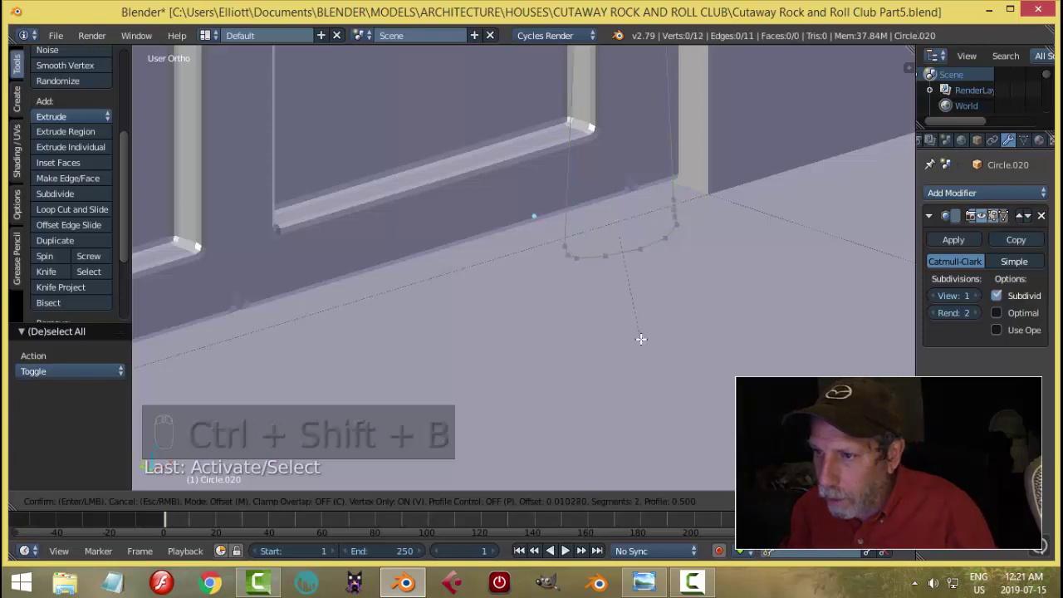
click(641, 339)
key(a)
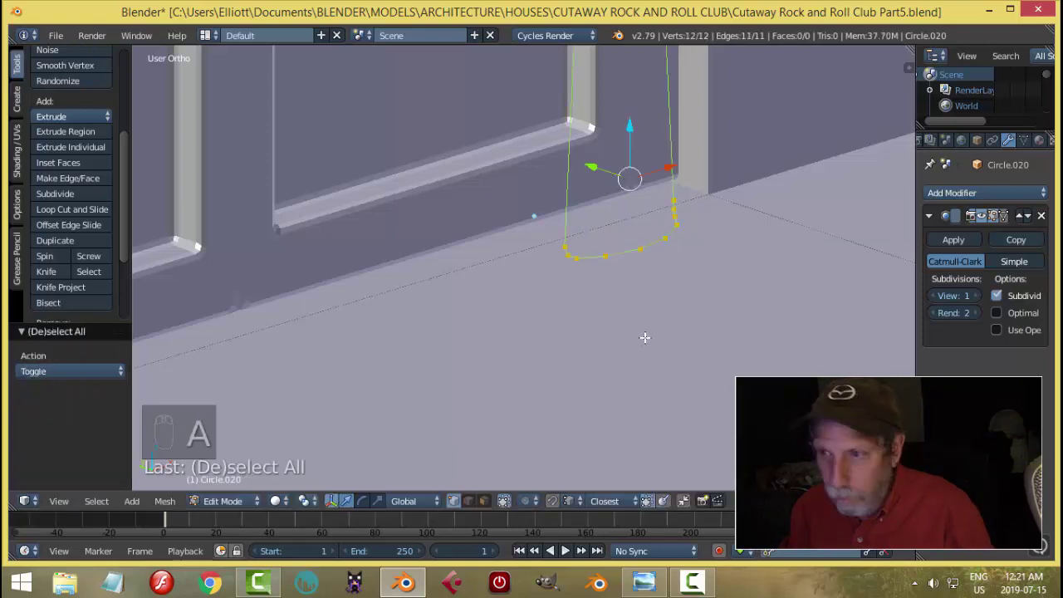
- Leave mesh editing and move the leg frame straight down by about 0.158
key(Tab)
middle_drag(668, 321, 591, 274)
key(Tab)
click(712, 281)
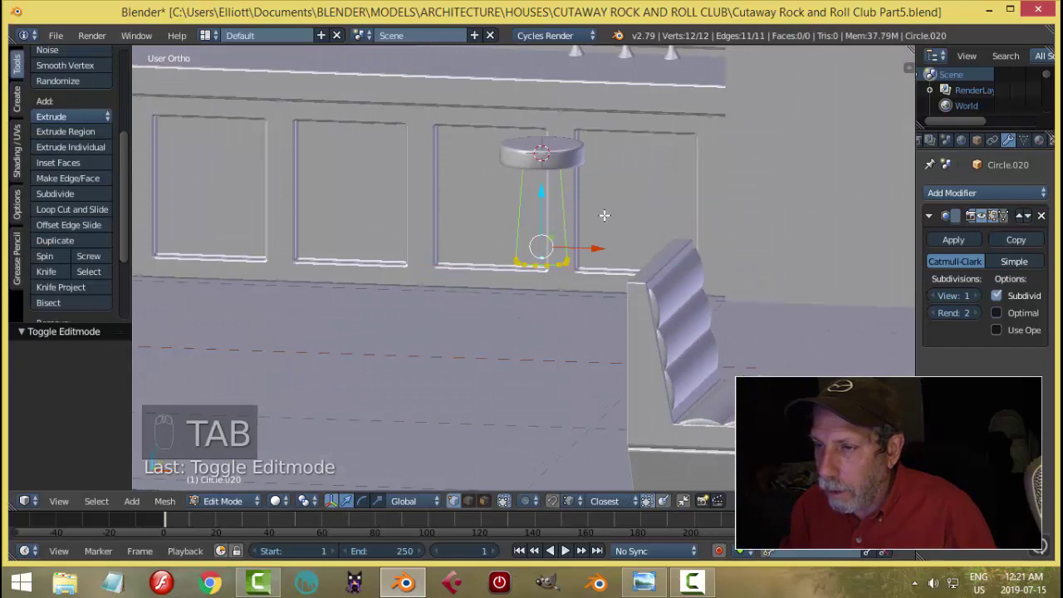
key(Tab)
click(478, 237)
middle_drag(532, 257, 602, 250)
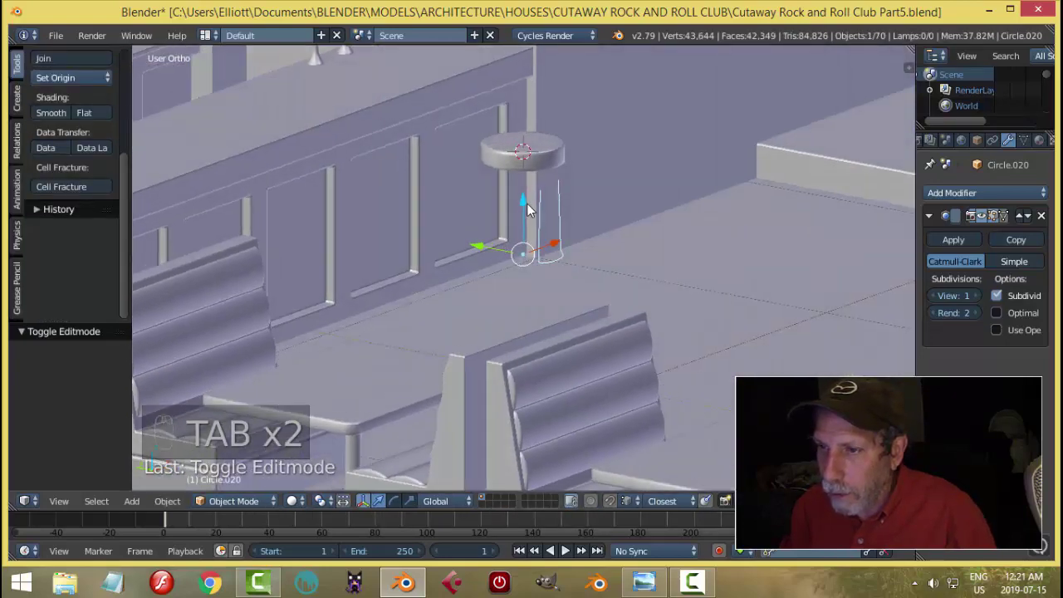
drag(526, 209, 532, 257)
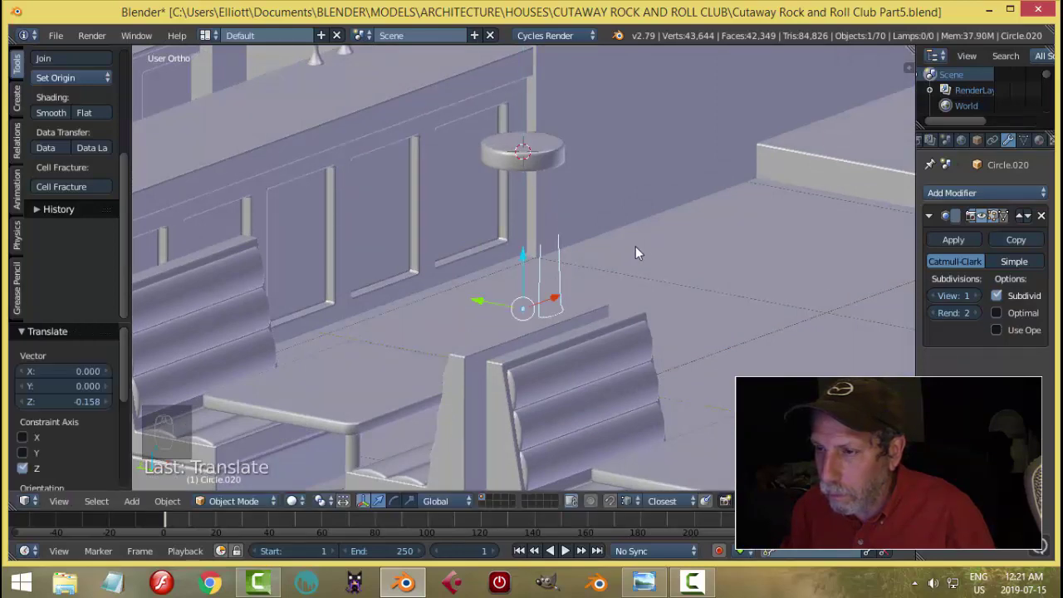
- Lower the stool seat by about 0.032
middle_drag(636, 246, 538, 173)
right_click(542, 171)
mouse_move(540, 123)
mouse_down()
mouse_move(535, 104)
mouse_move(534, 117)
mouse_up()
- Raise the leg frame's two top vertices by about 0.129 toward the seat
right_click(573, 264)
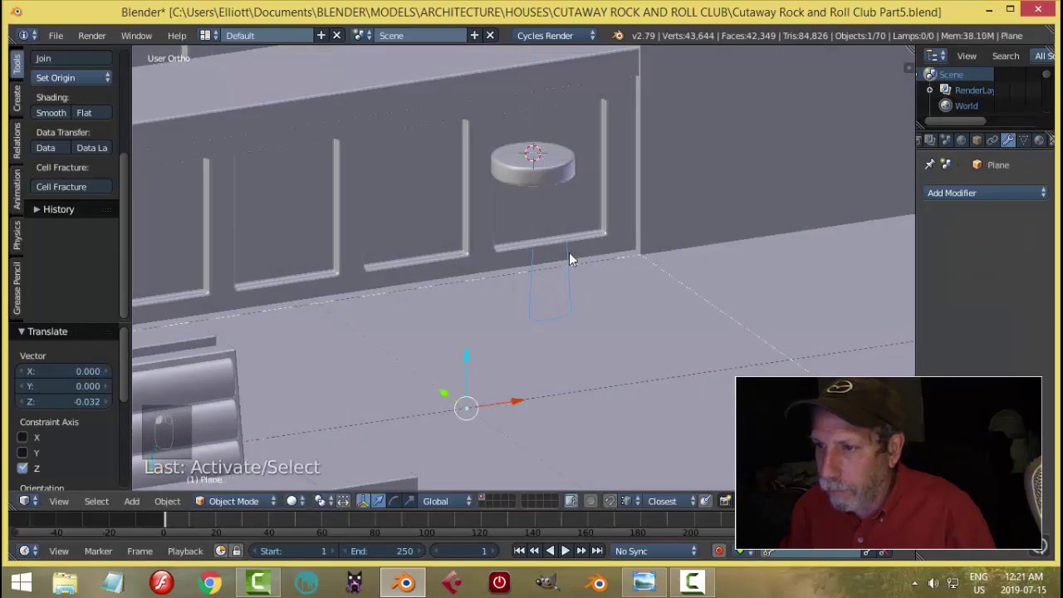
right_click(569, 254)
key(Tab)
mouse_move(570, 254)
middle_down()
mouse_move(598, 262)
mouse_move(567, 235)
middle_up()
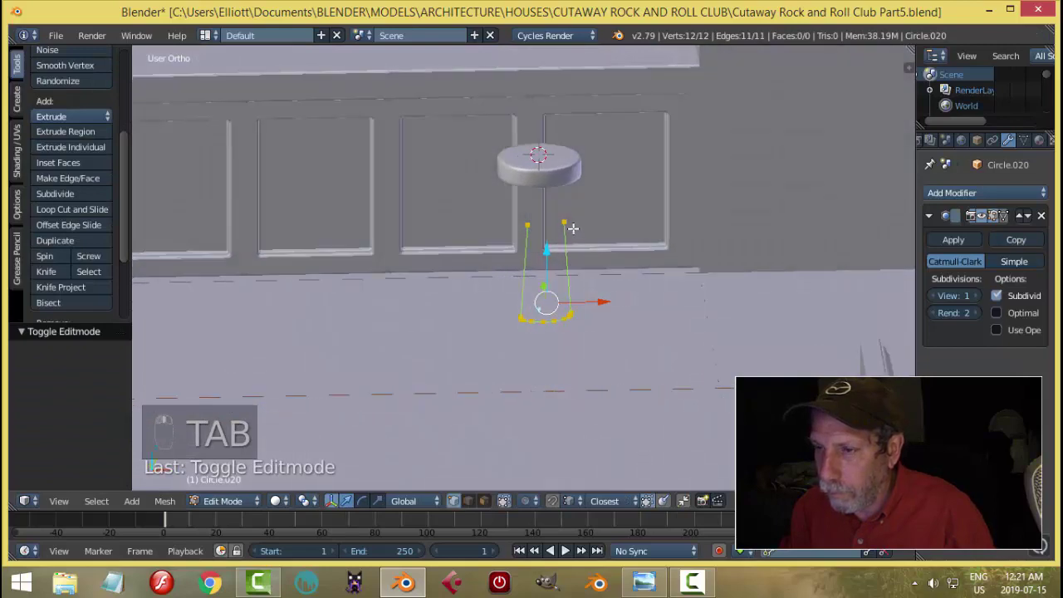
key(a)
right_click(565, 221)
shift+right_click(528, 225)
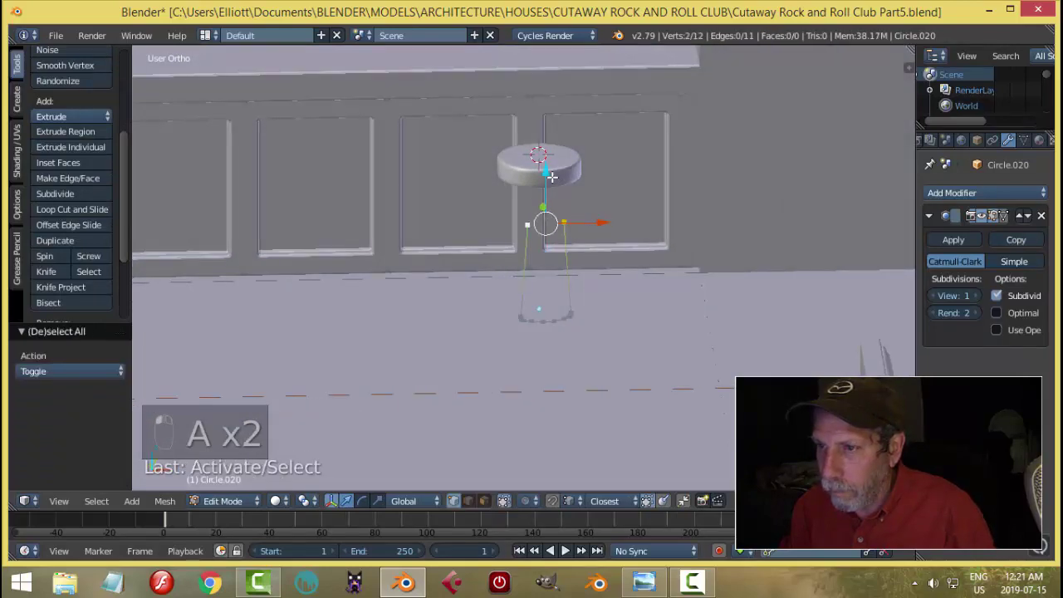
drag(547, 174, 551, 133)
- Move the two top vertices about 0.042 along Y to tilt the legs, and shift the whole frame slightly along Y
middle_drag(551, 133, 656, 241)
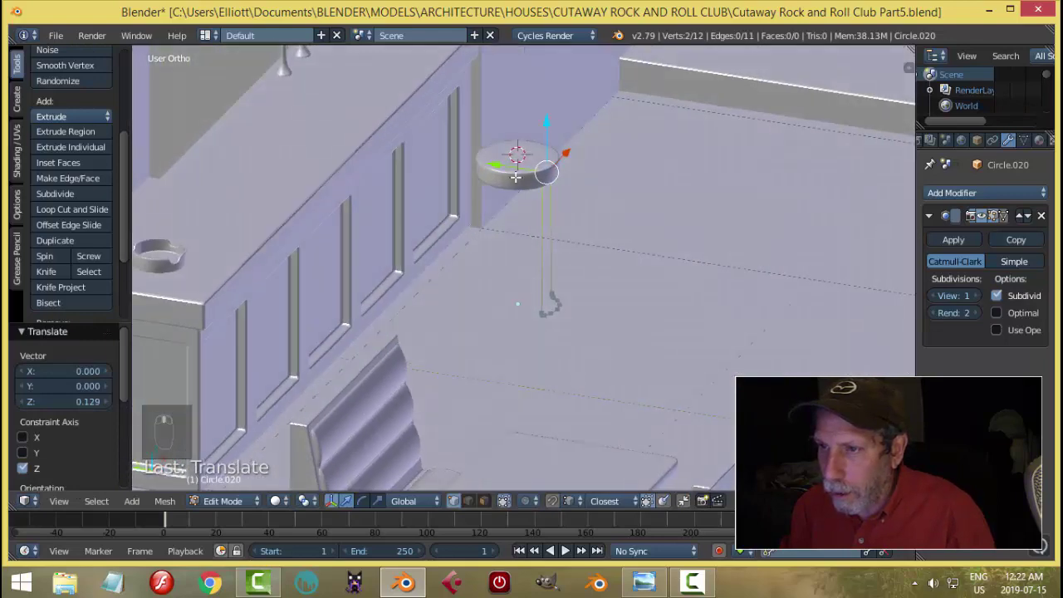
key(g)
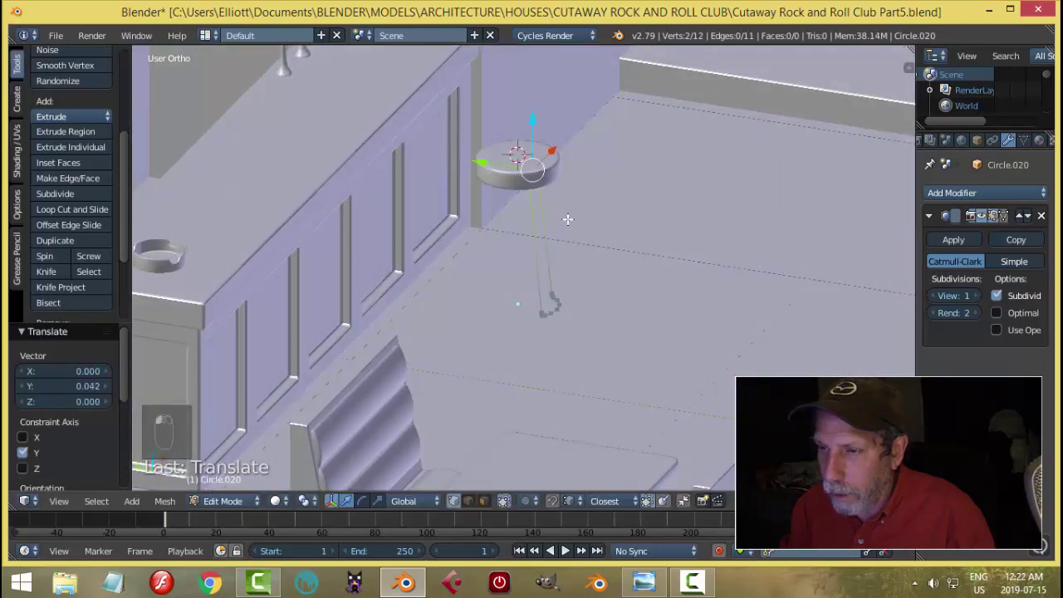
key(a)
key(a)
key(a)
drag(499, 275, 507, 278)
middle_drag(670, 305, 618, 327)
- Convert the leg frame mesh to a curve and give it full fill, a bevel depth of 0.007 and a higher bevel resolution
key(Tab)
key(alt+c)
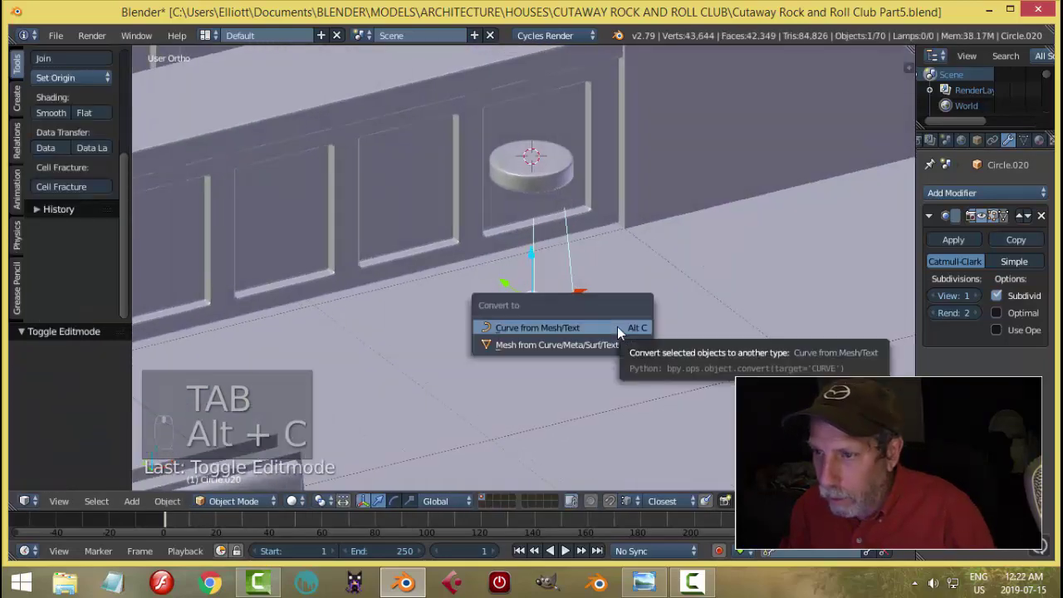
click(618, 327)
click(1025, 142)
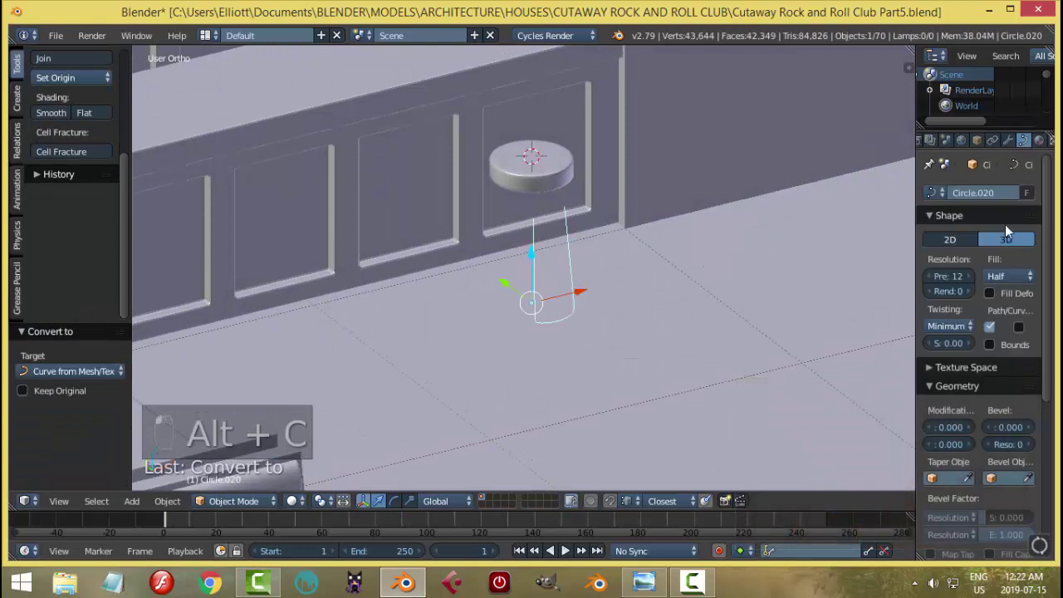
click(1007, 276)
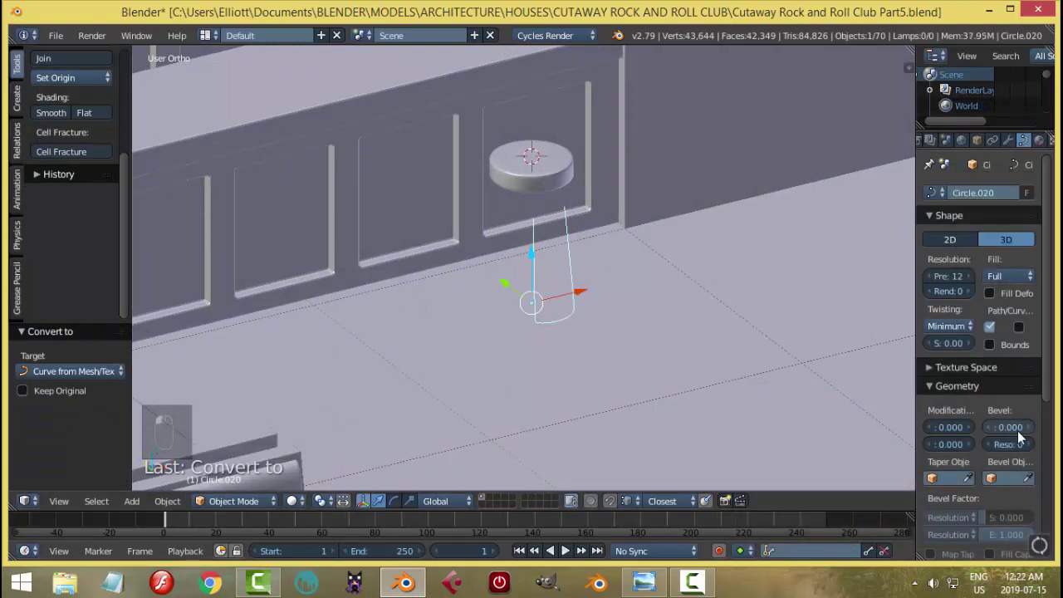
drag(1016, 427, 1041, 450)
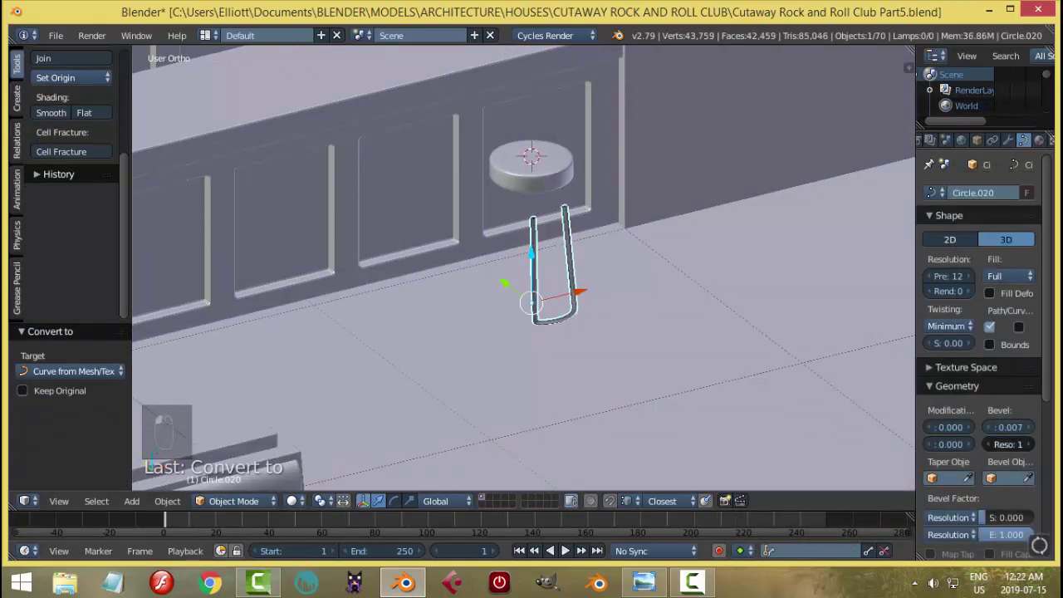
- Shade the tubular leg frame smooth and add a Subdivision Surface modifier to it
click(51, 113)
click(1007, 143)
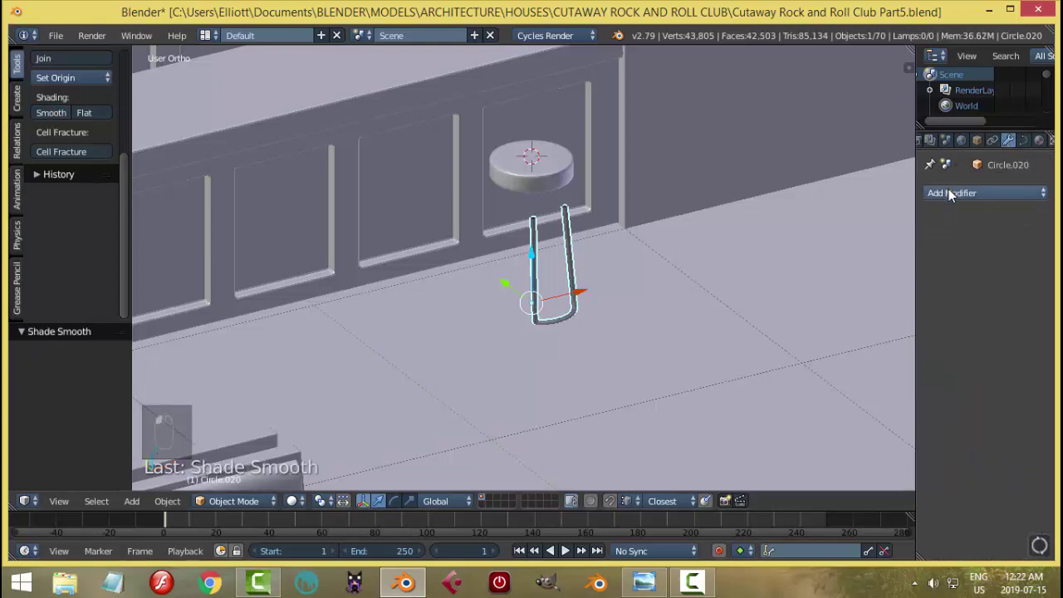
click(952, 193)
click(795, 369)
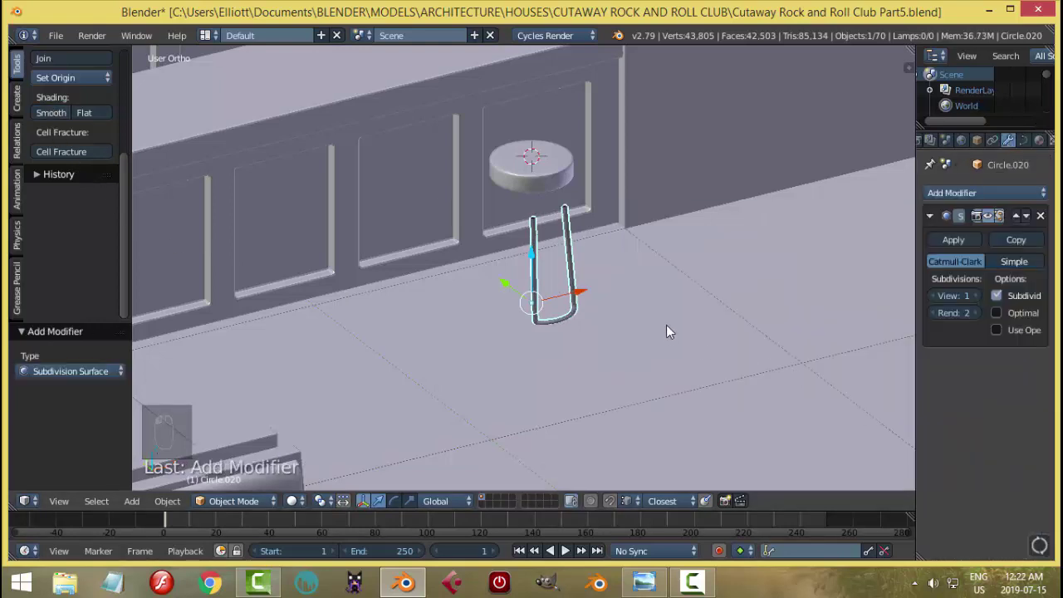
- Link the seat's material to the leg frame and clear the selection
scroll(662, 324, up, 4)
shift+right_click(585, 123)
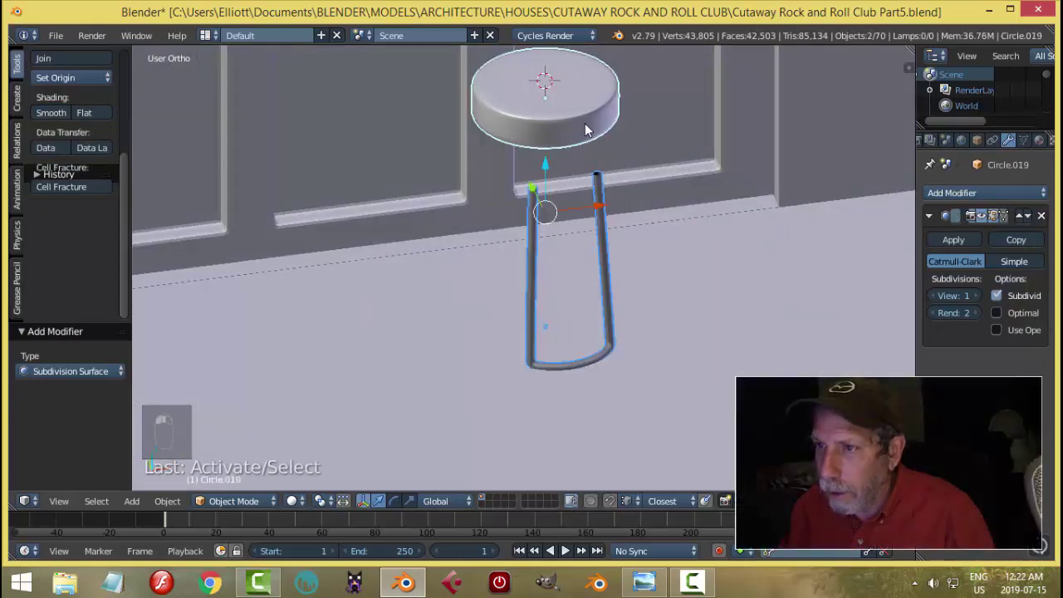
key(ctrl+l)
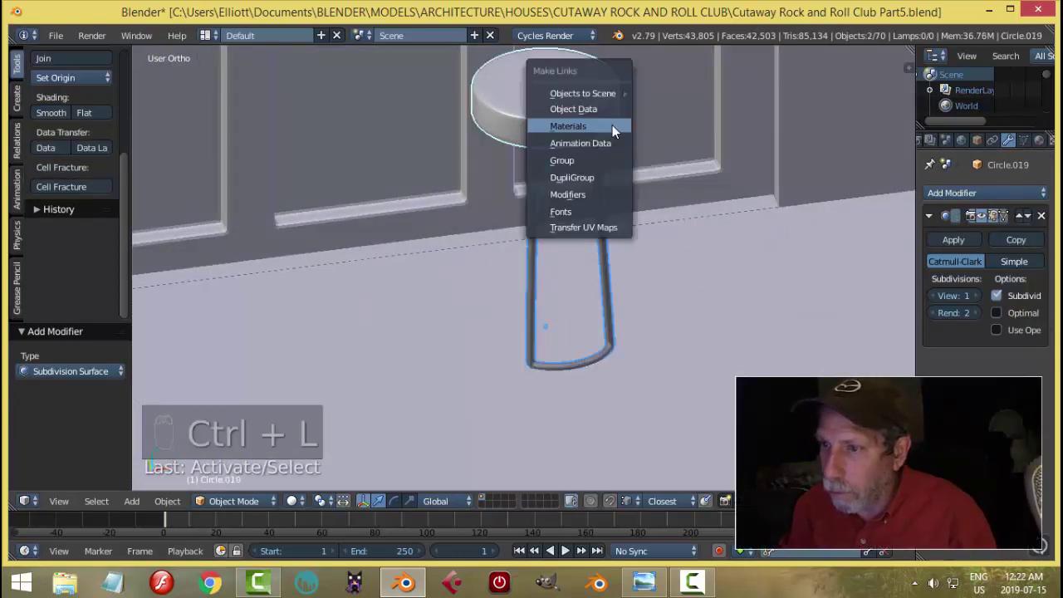
click(569, 127)
key(a)
scroll(634, 181, down, 3)
scroll(559, 240, up, 3)
- Raise the leg curve's two top end points by about 0.100 to reach the seat, and leave curve editing
right_click(559, 239)
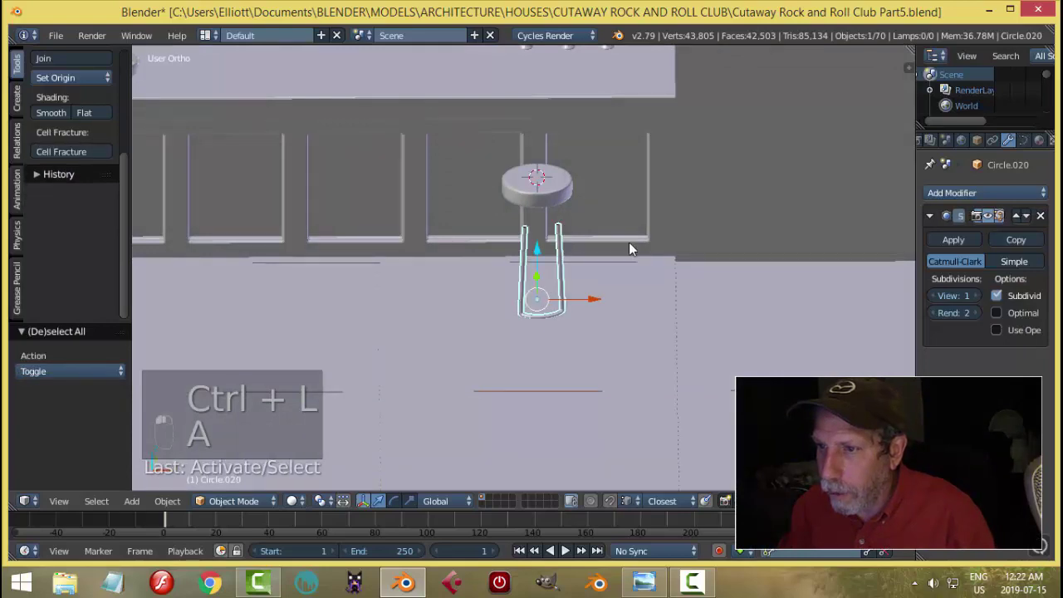
key(Tab)
click(783, 243)
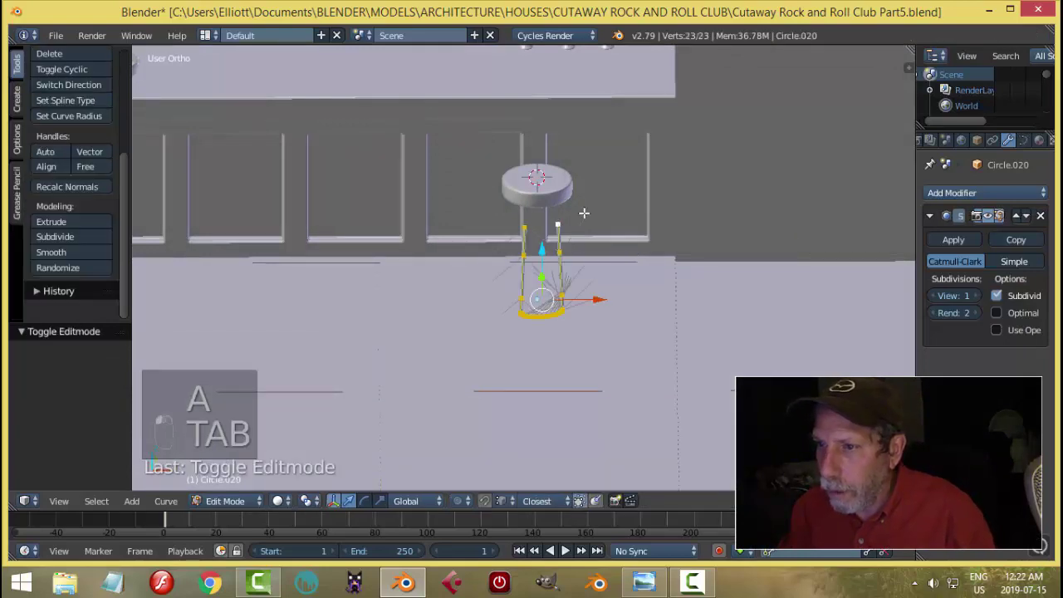
shift+right_click(522, 214)
key(KP_1)
scroll(603, 223, up, 4)
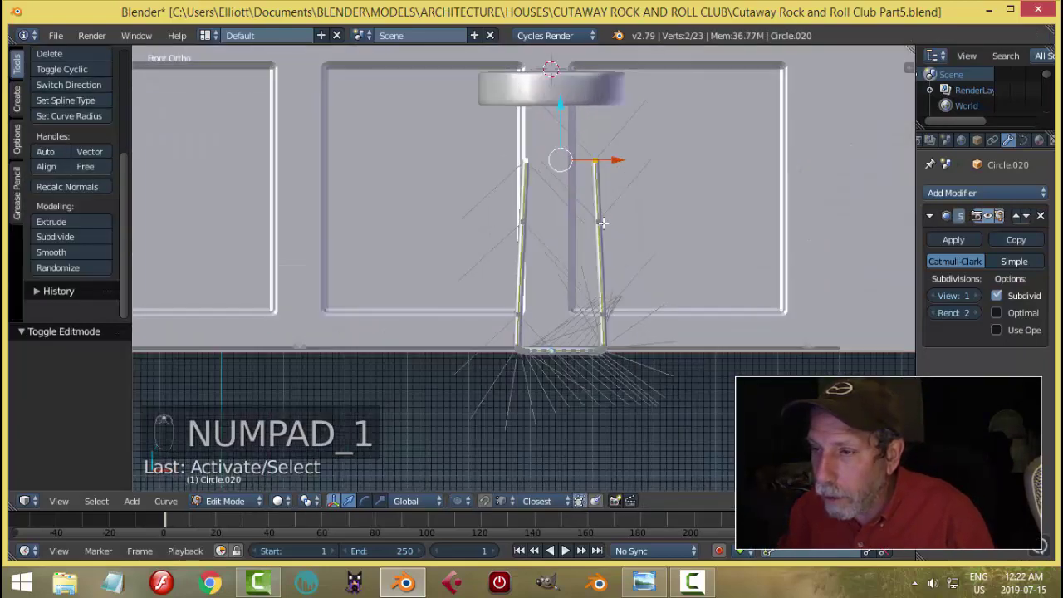
shift+middle_drag(565, 135, 560, 260)
drag(556, 229, 556, 218)
middle_drag(582, 241, 699, 267)
key(Tab)
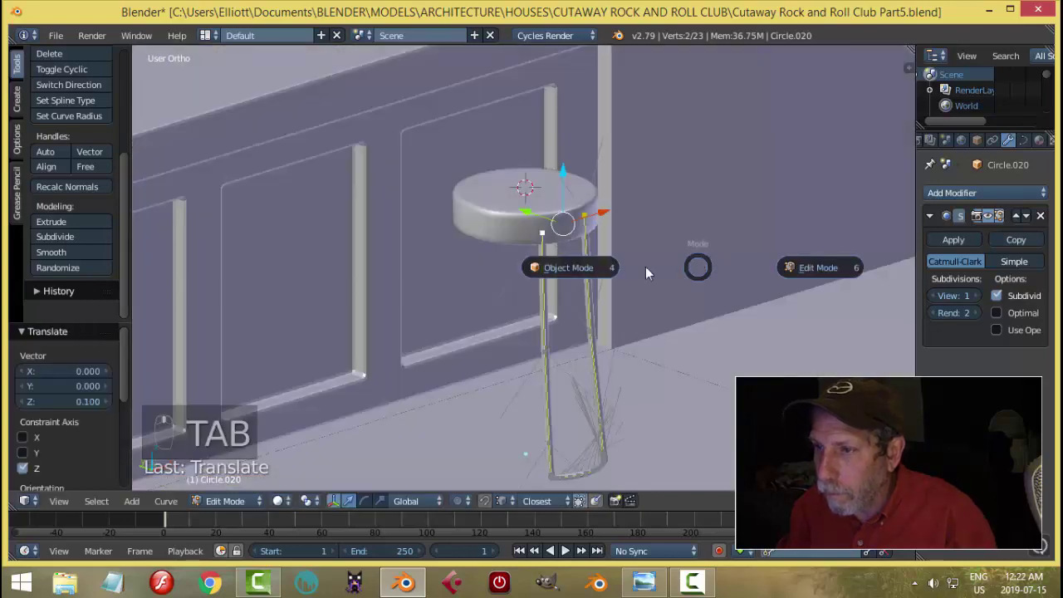
- Lower the seat slightly so that it covers the top ends of the legs, and clear the selection
key(a)
key(a)
scroll(627, 254, down, 4)
scroll(628, 254, up, 1)
middle_drag(565, 297, 710, 257)
right_click(526, 237)
drag(519, 181, 561, 220)
key(a)
middle_drag(562, 219, 578, 290)
right_click(530, 283)
key(Tab)
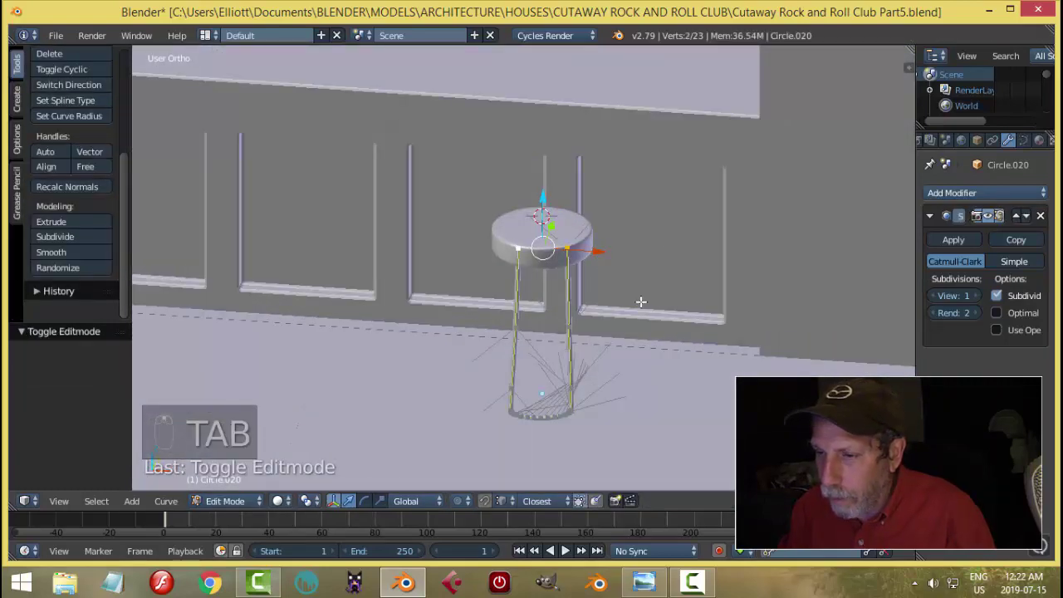
key(KP_1)
key(KP_1)
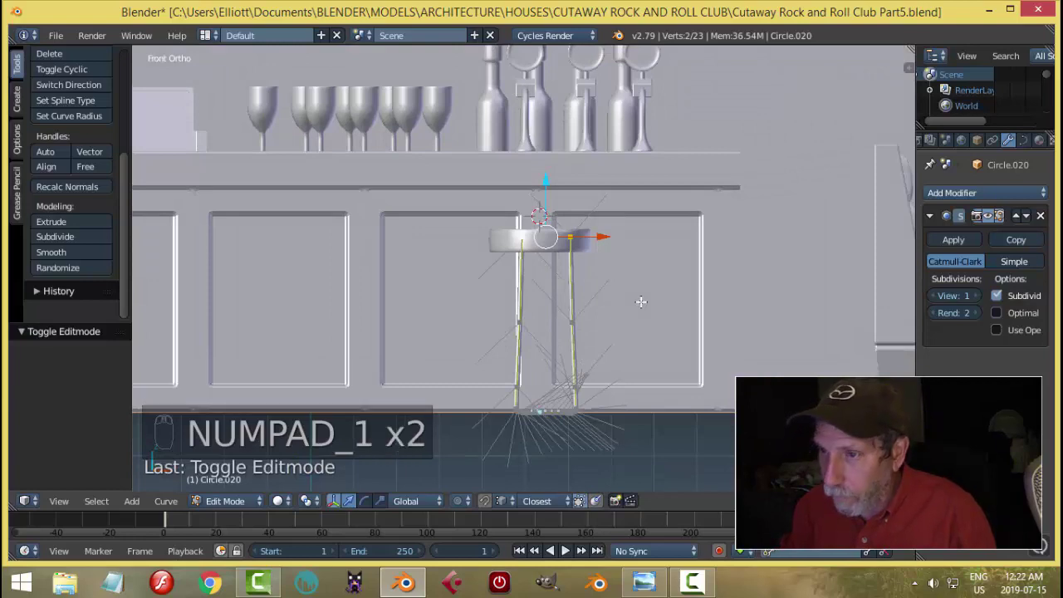
scroll(626, 283, up, 3)
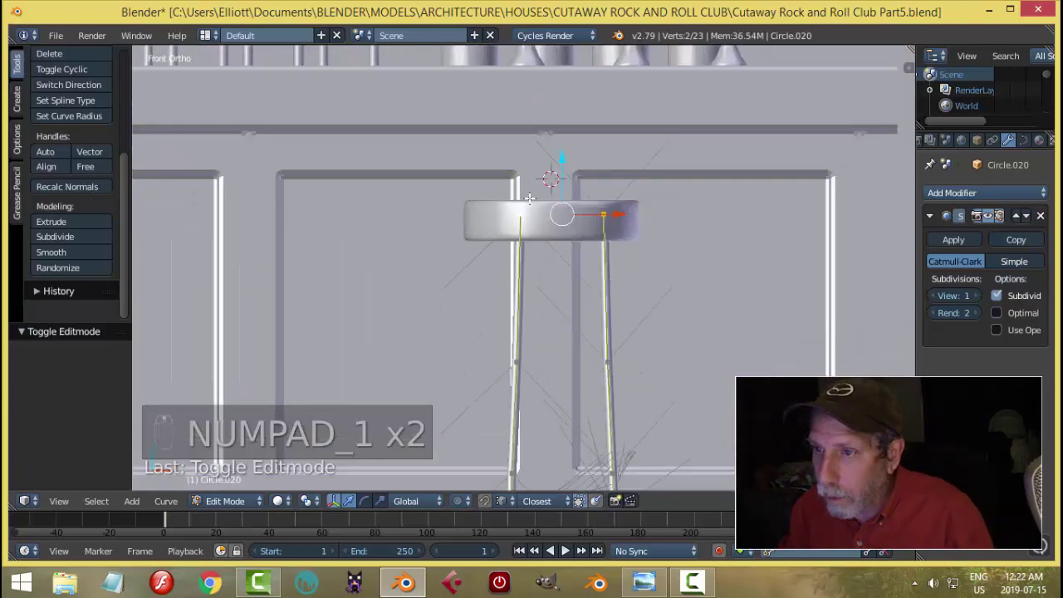
right_click(590, 222)
key(s)
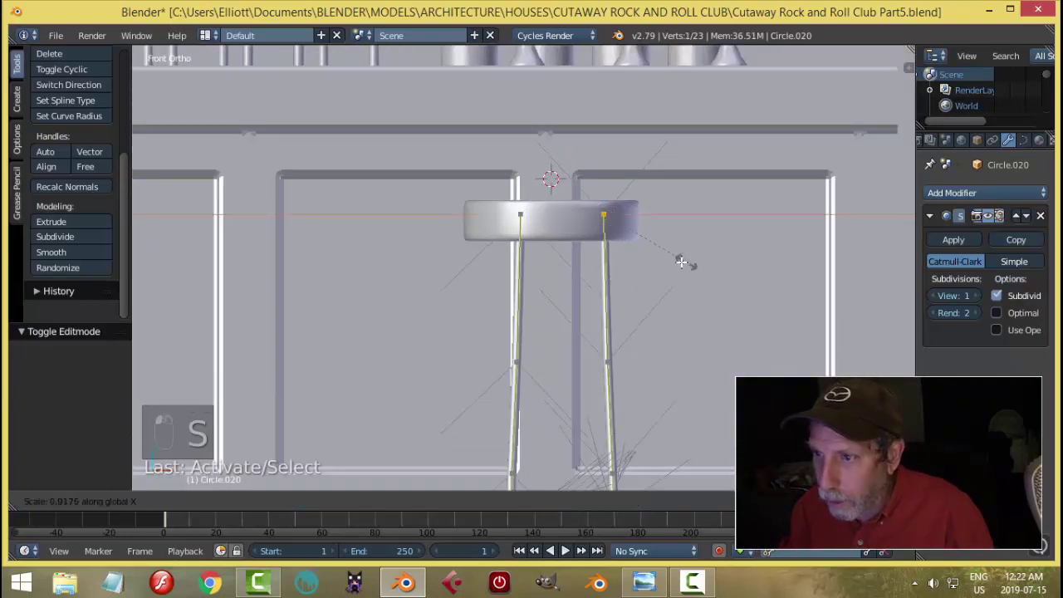
right_click(669, 262)
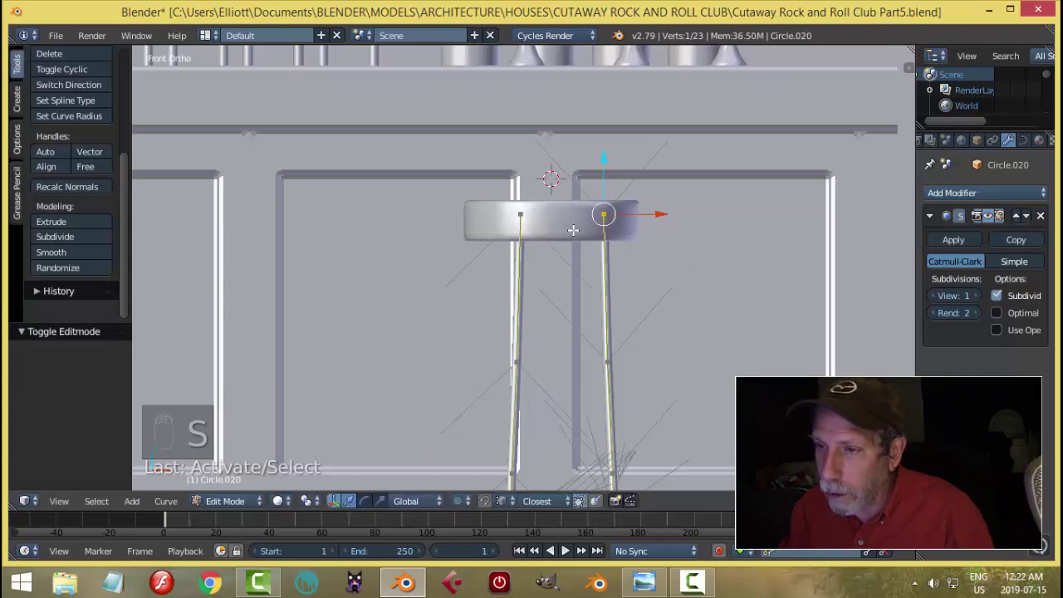
key(a)
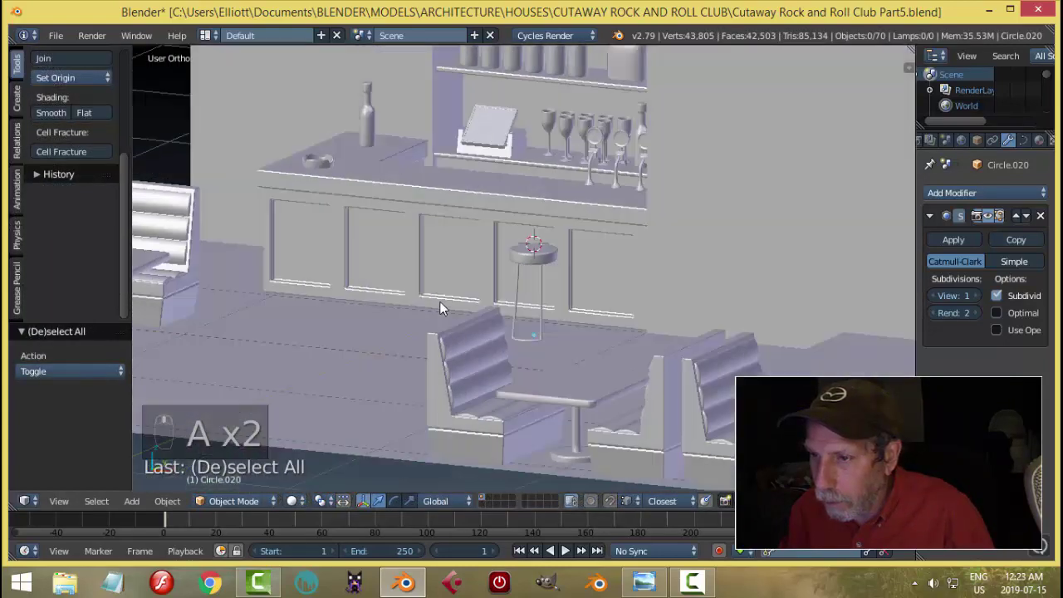
- Select the leg frame and set the pivot point to the 3D Cursor
scroll(440, 302, up, 5)
mouse_move(440, 302)
middle_down()
mouse_move(514, 314)
mouse_move(538, 343)
mouse_move(533, 307)
mouse_move(634, 314)
mouse_move(643, 329)
mouse_move(442, 291)
middle_up()
right_click(524, 300)
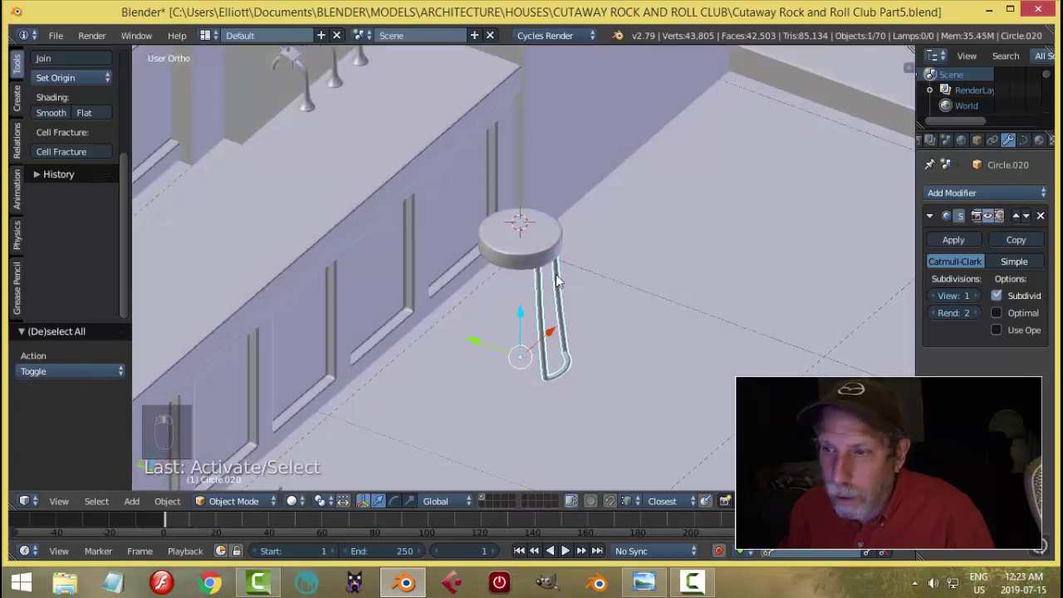
click(322, 501)
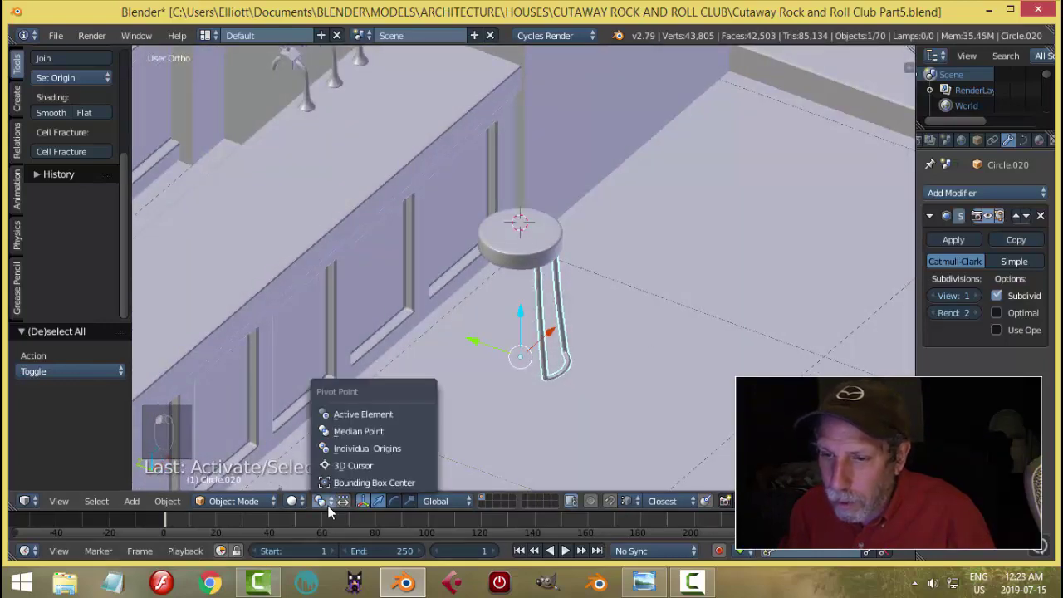
click(353, 465)
middle_drag(353, 465, 614, 322)
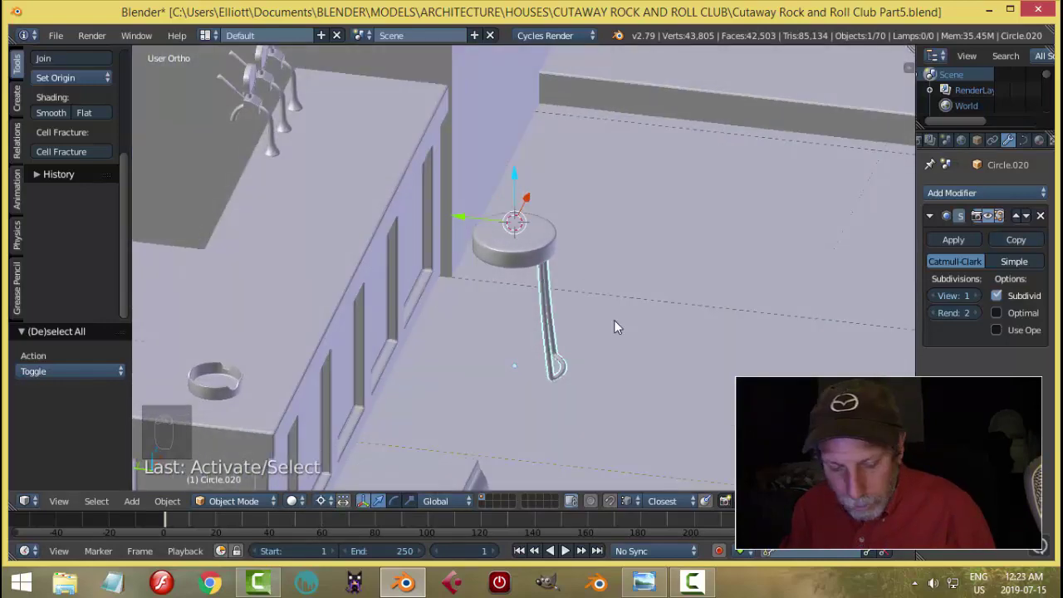
- Duplicate the leg frame, rotate the copy 180° about the Z axis to the seat's opposite side, and clear the selection
key(shift+d)
text(rz)
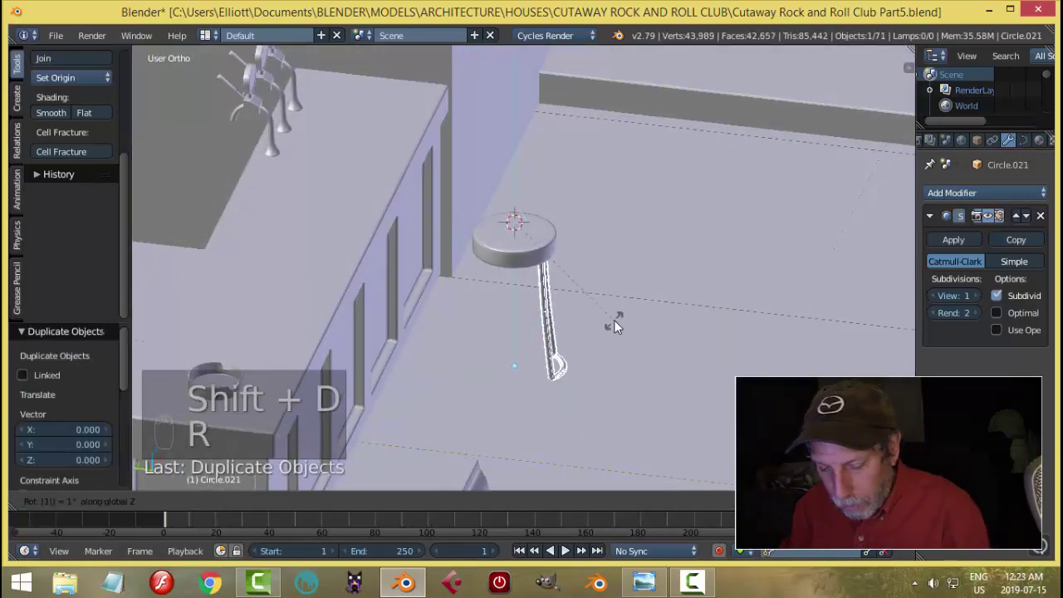
text(180)
key(Return)
key(a)
middle_drag(680, 285, 554, 353)
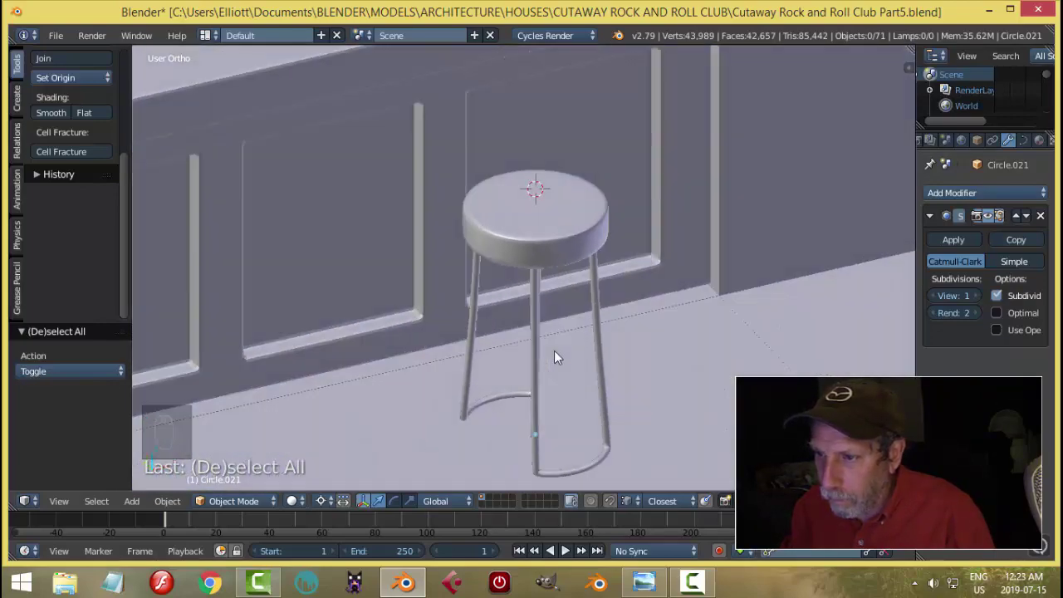
- Examine the stool's legs and its height against the bar from close up, from the front and from a distance
scroll(548, 345, up, 4)
right_click(633, 342)
scroll(635, 342, down, 3)
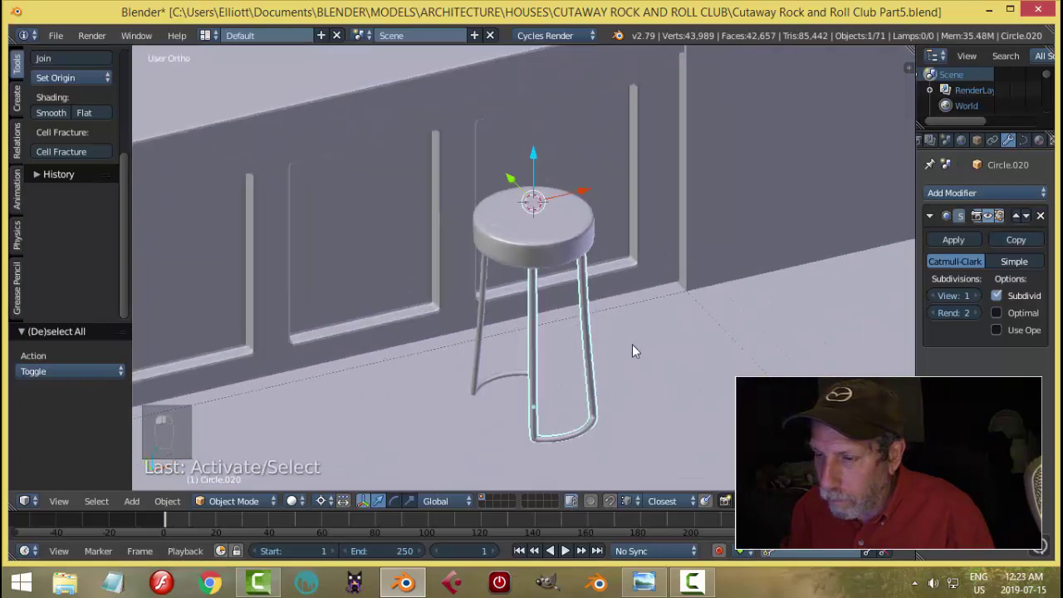
middle_drag(632, 344, 644, 307)
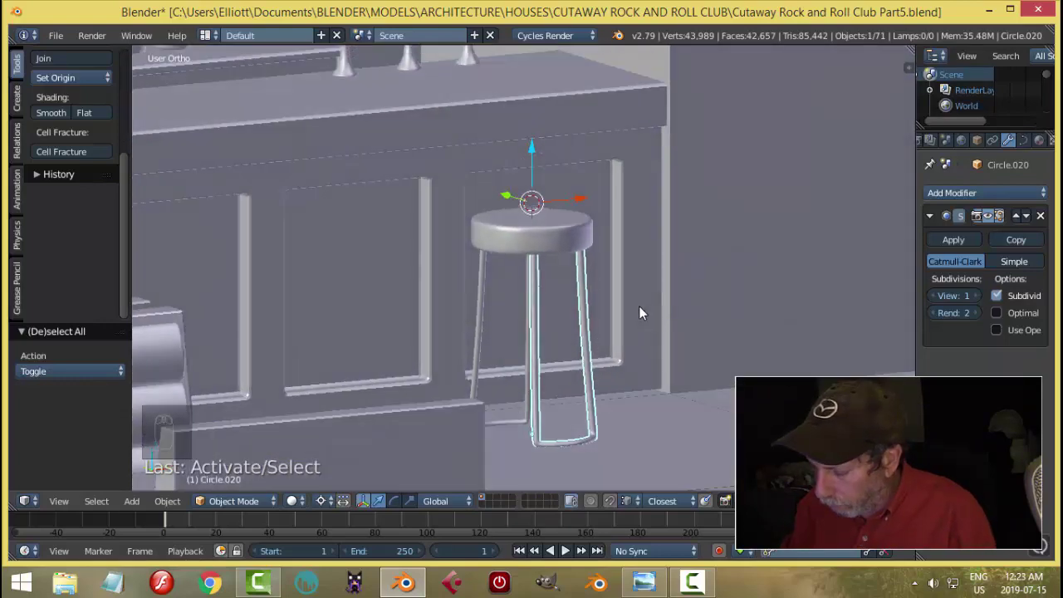
key(KP_1)
key(a)
key(a)
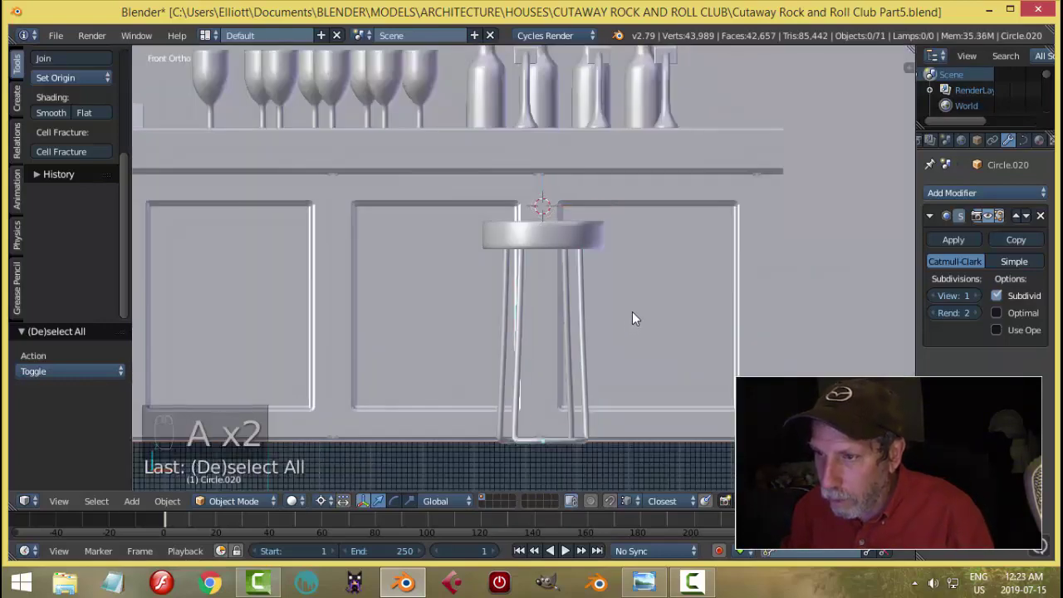
middle_drag(632, 311, 538, 310)
scroll(665, 343, down, 3)
scroll(532, 300, up, 3)
- Put both leg frames and the seat of the stool into a new group
right_click(505, 281)
shift+right_click(504, 281)
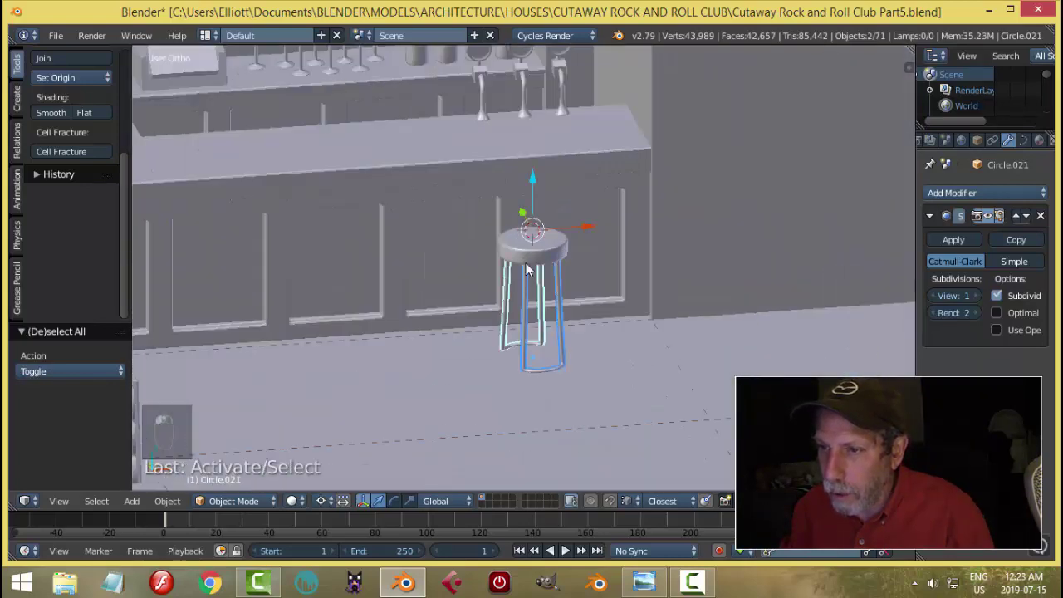
shift+right_click(533, 246)
key(ctrl+g)
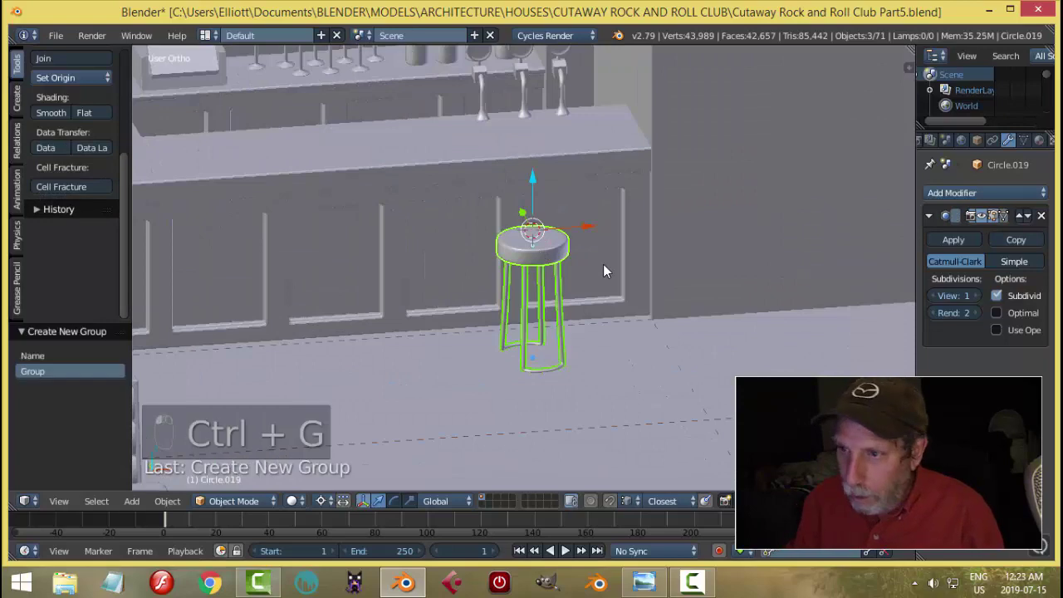
- Duplicate the stool and move the copy -0.601 along X in front of the bar
scroll(604, 265, down, 2)
key(shift+d)
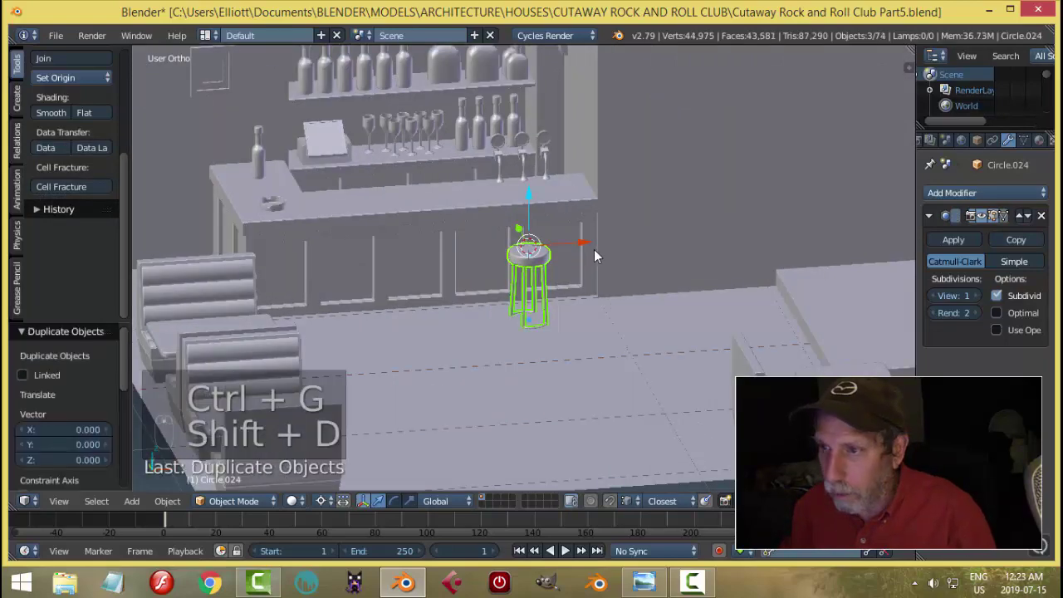
key(x)
click(490, 261)
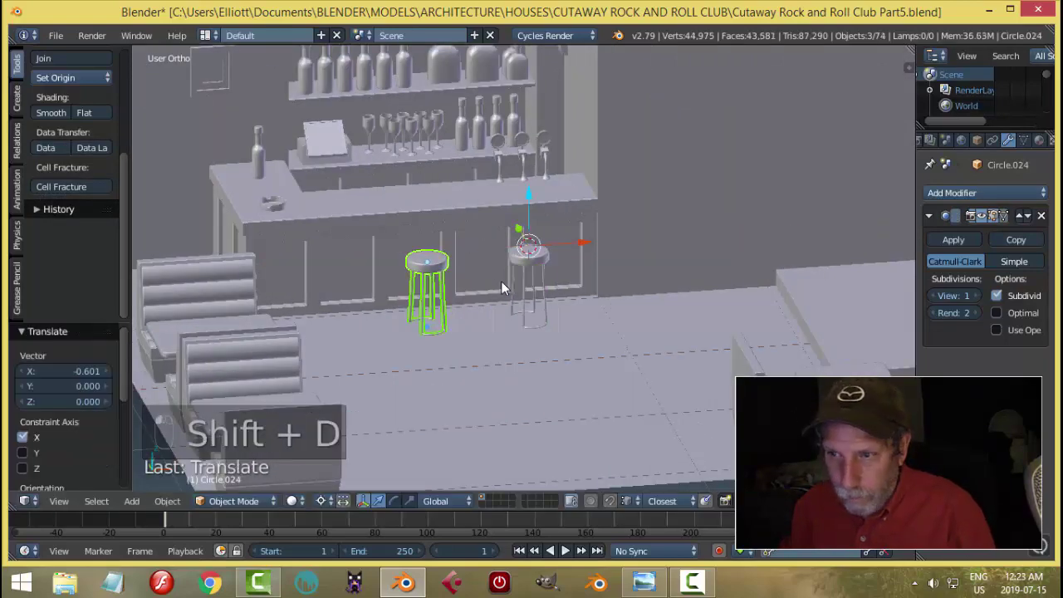
- Set the pivot point to Median Point and place a third stool about 0.64 farther along the bar in negative X
shift+middle_drag(501, 281, 561, 273)
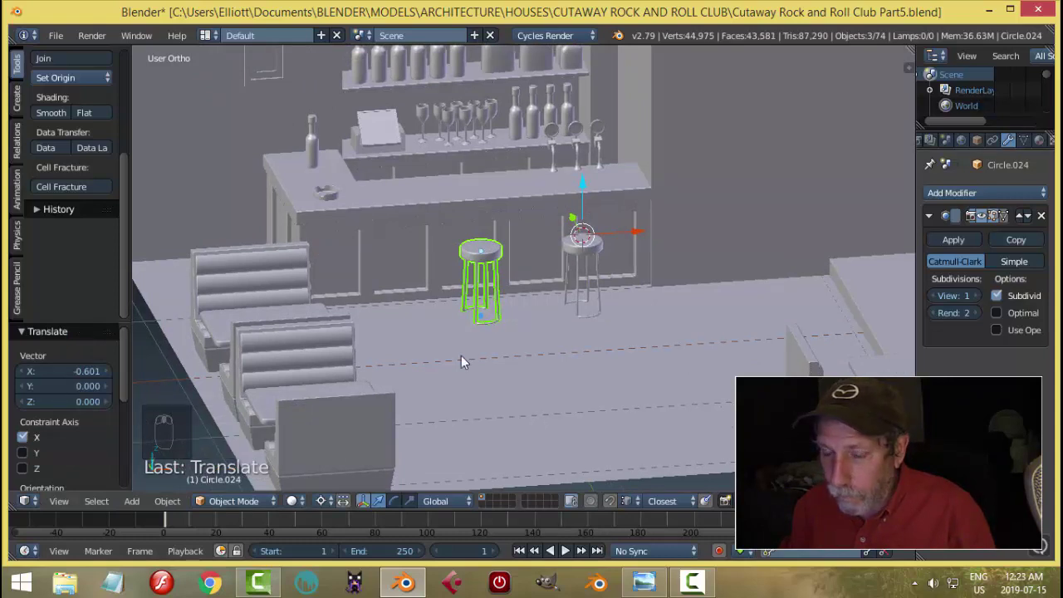
click(295, 501)
click(346, 430)
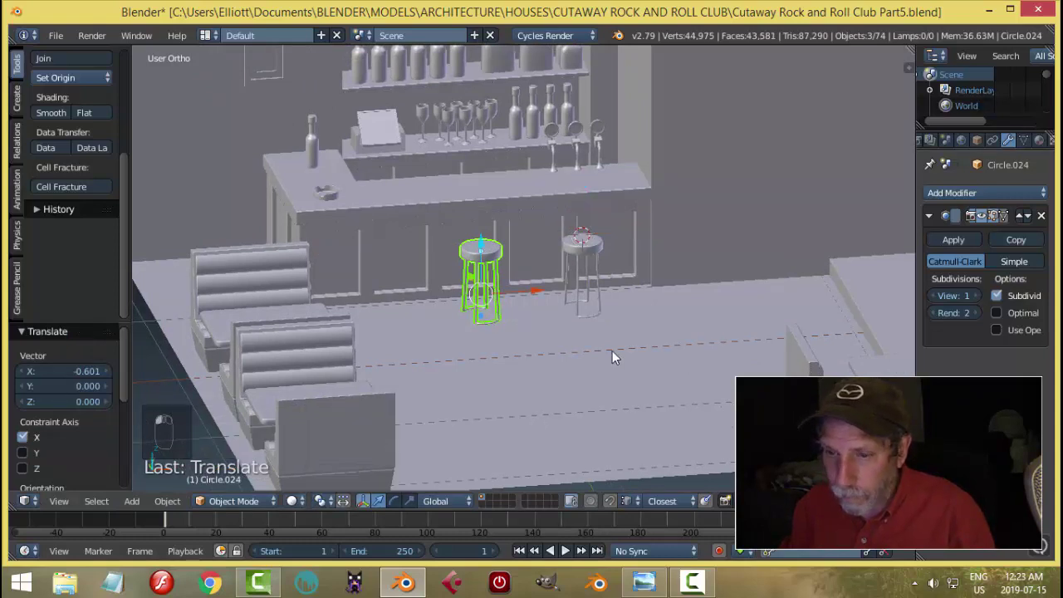
key(shift+d)
key(x)
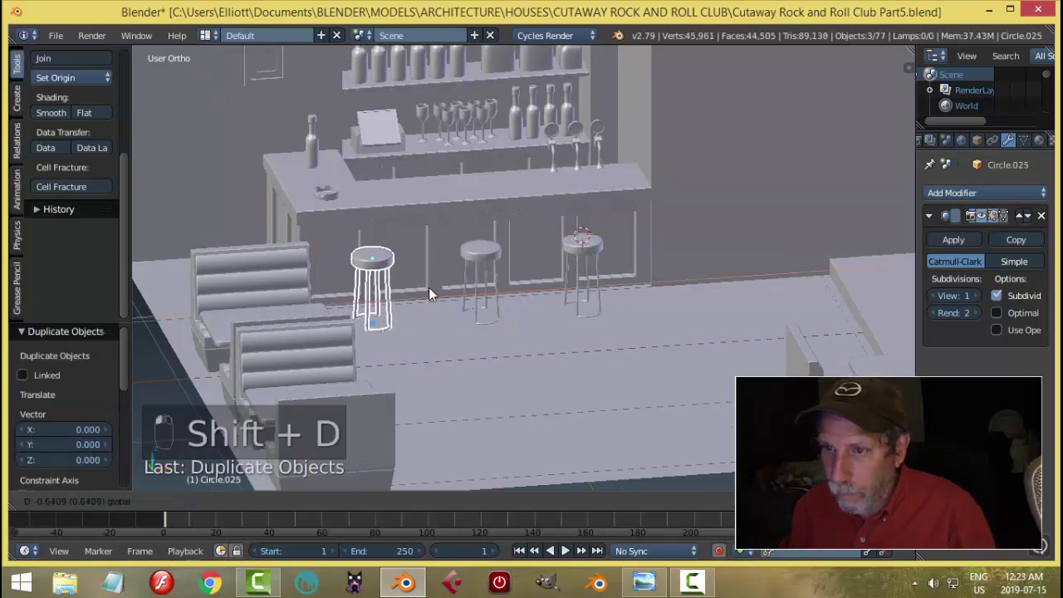
click(425, 303)
- Duplicate the third stool and move the copy 0.895 along Y and -0.569 along X to the bar's short end
middle_drag(425, 303, 515, 341)
key(shift+d)
right_click(559, 310)
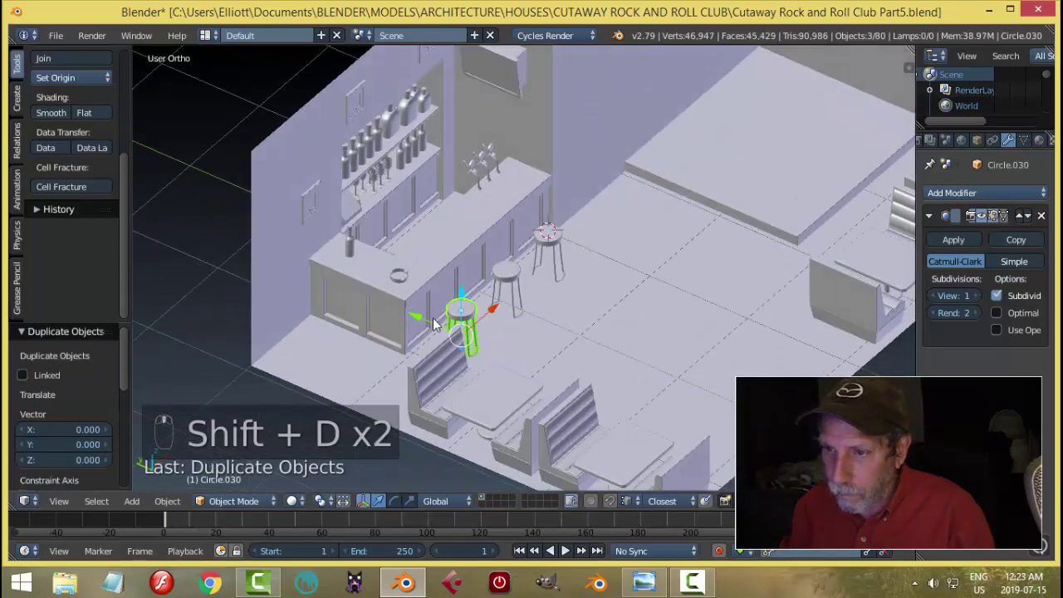
key(g)
key(y)
click(333, 271)
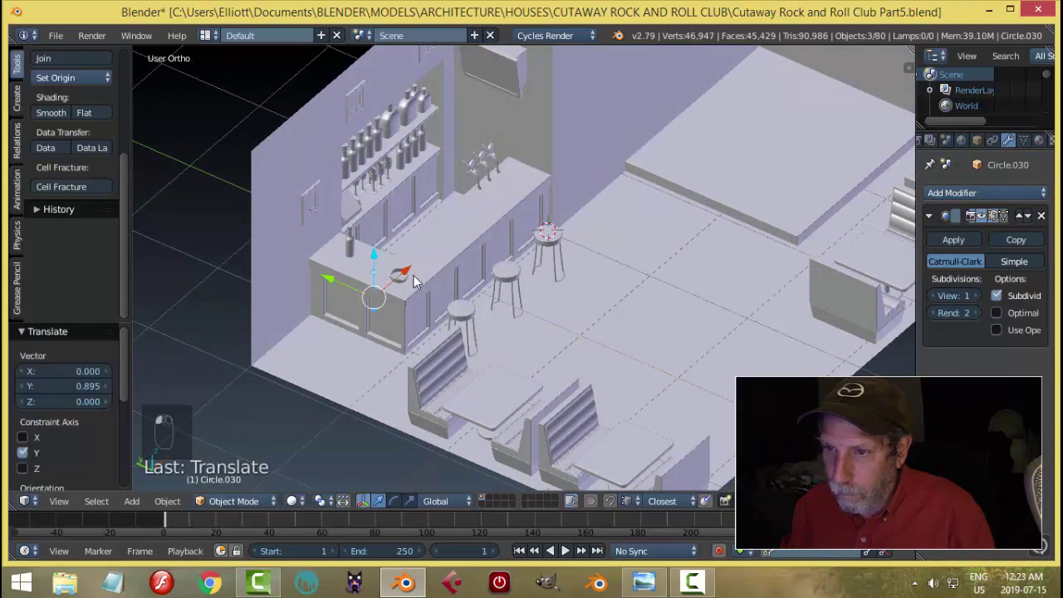
key(g)
click(365, 291)
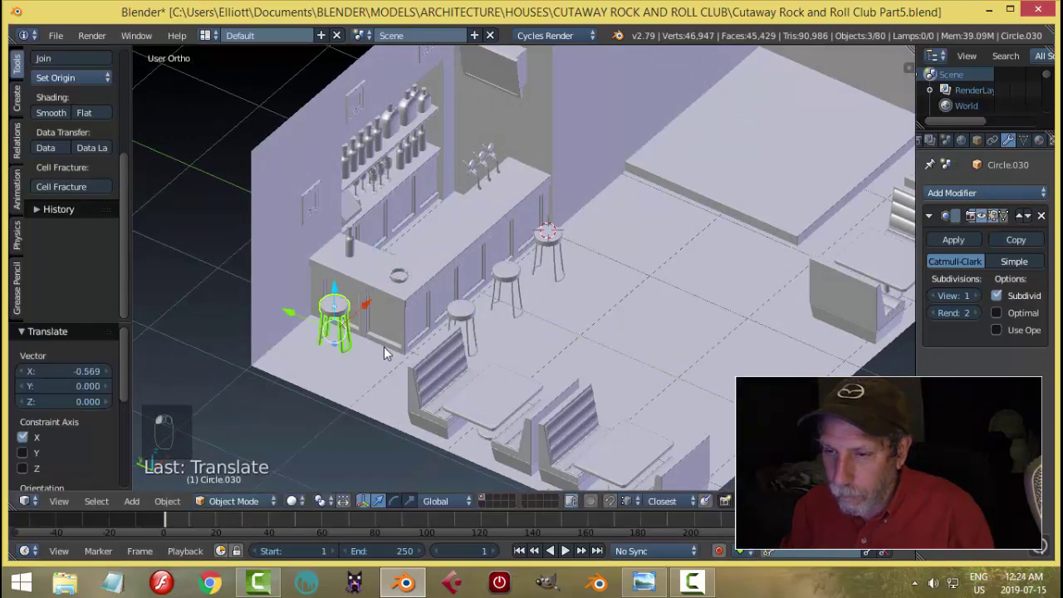
- Select the seat and both leg frames of the third stool, rotate them freehand about Z, and clear the selection
middle_drag(384, 347, 512, 231)
right_click(505, 224)
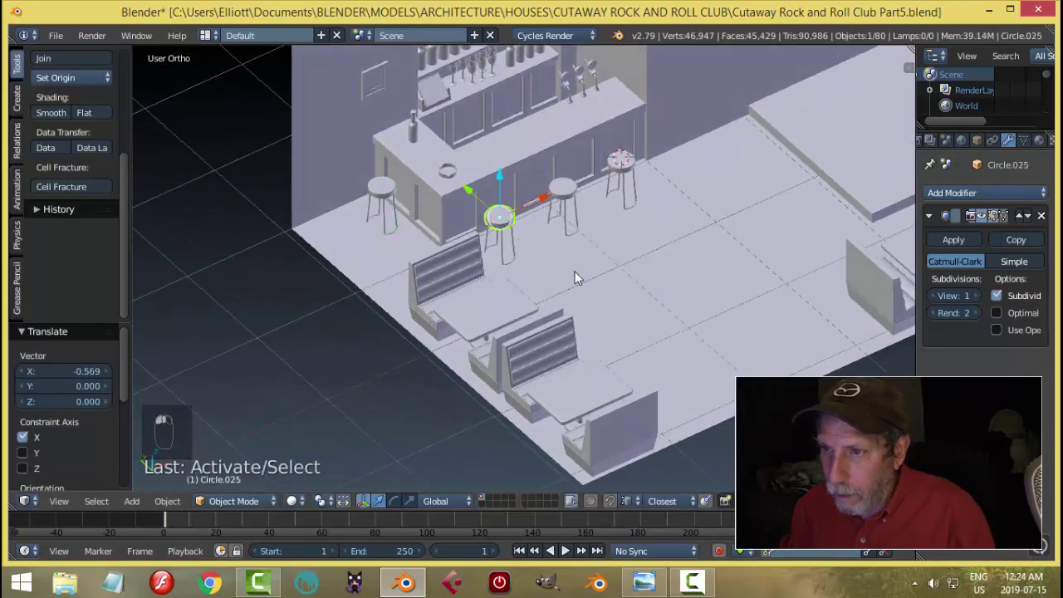
scroll(556, 255, up, 1)
scroll(557, 255, up, 2)
scroll(557, 261, up, 1)
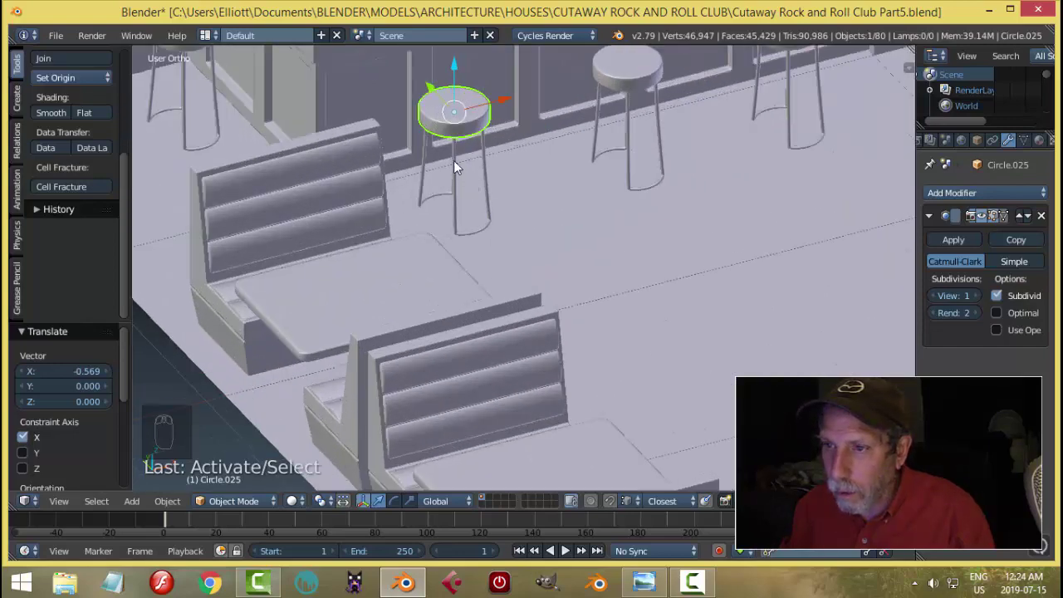
shift+right_click(427, 164)
shift+right_click(423, 157)
key(r)
key(z)
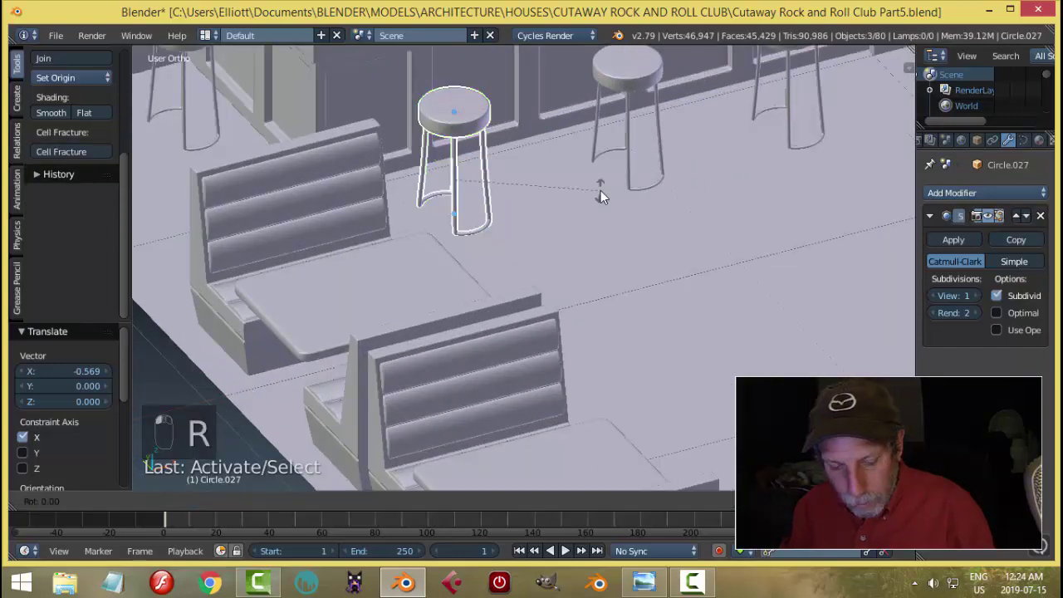
click(593, 214)
key(a)
scroll(593, 213, down, 3)
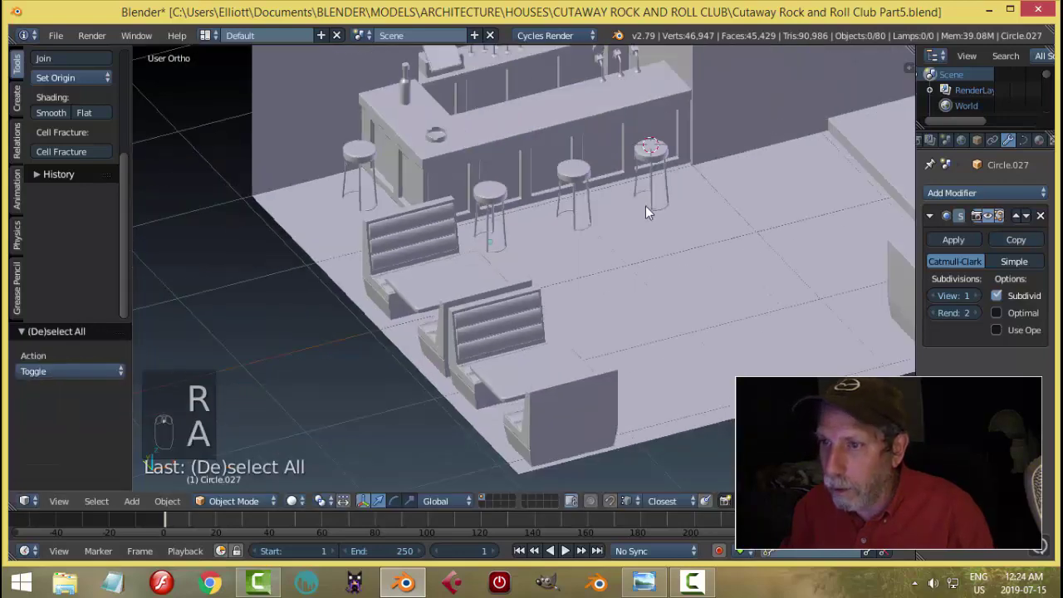
- Select the seat and both leg frames of the stool at the bar's short end
middle_drag(645, 206, 525, 223)
scroll(615, 224, up, 2)
scroll(601, 200, down, 1)
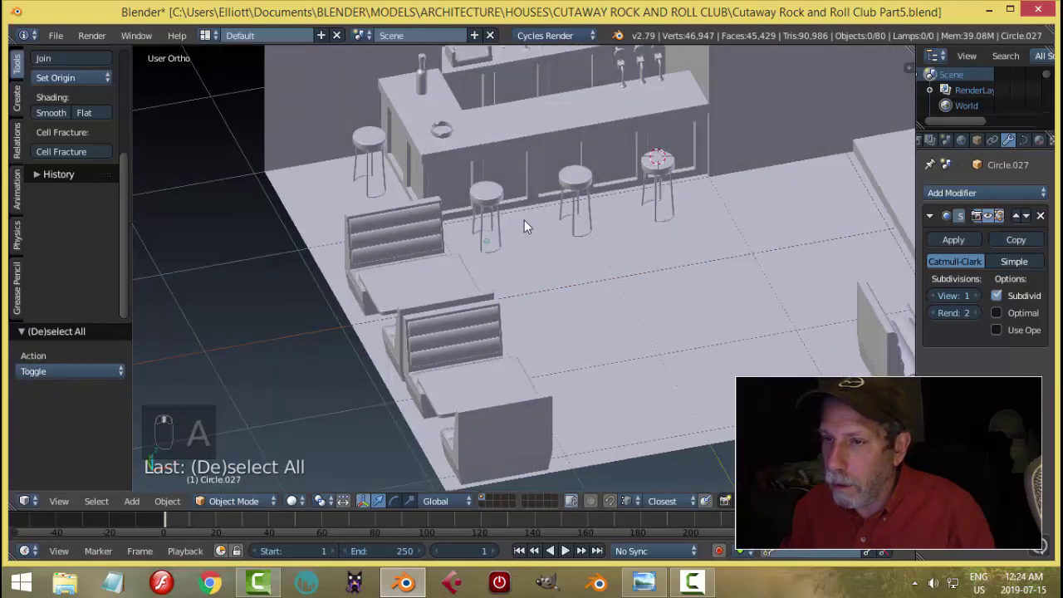
right_click(368, 169)
scroll(355, 187, up, 2)
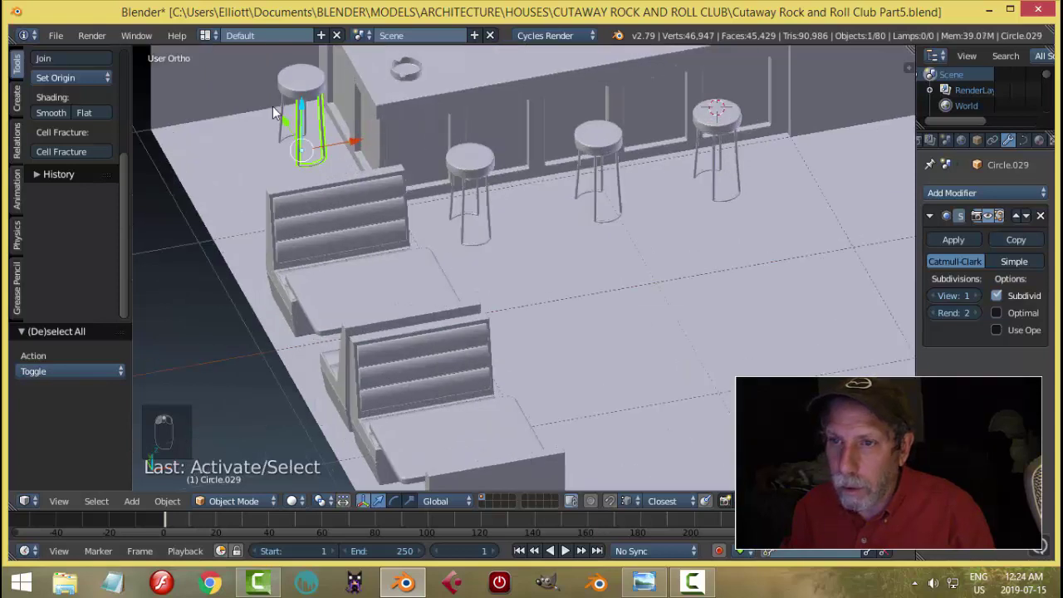
shift+right_click(287, 109)
shift+right_click(303, 81)
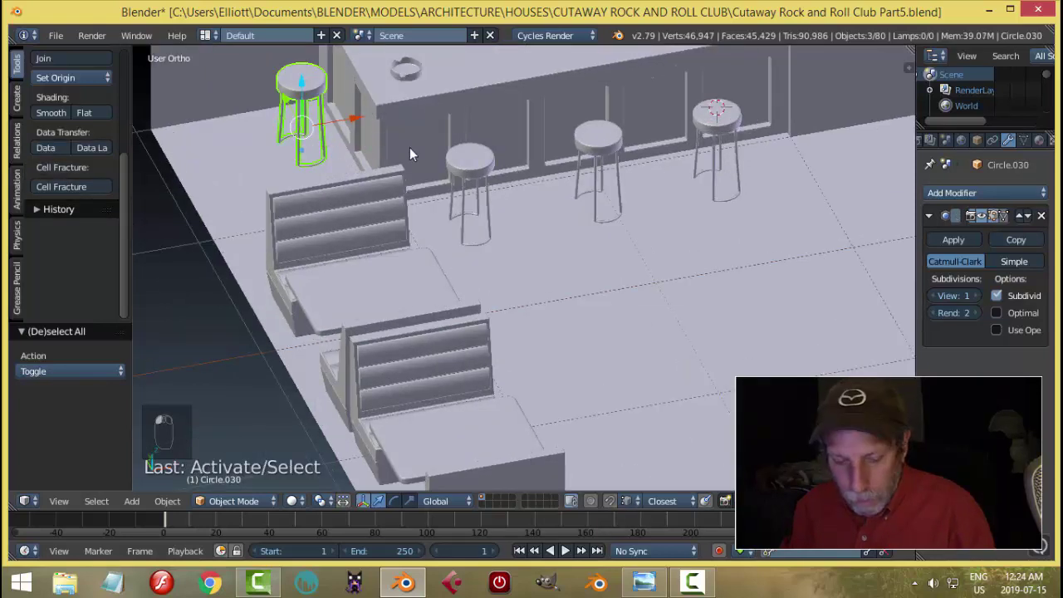
key(r)
key(z)
key(9)
key(0)
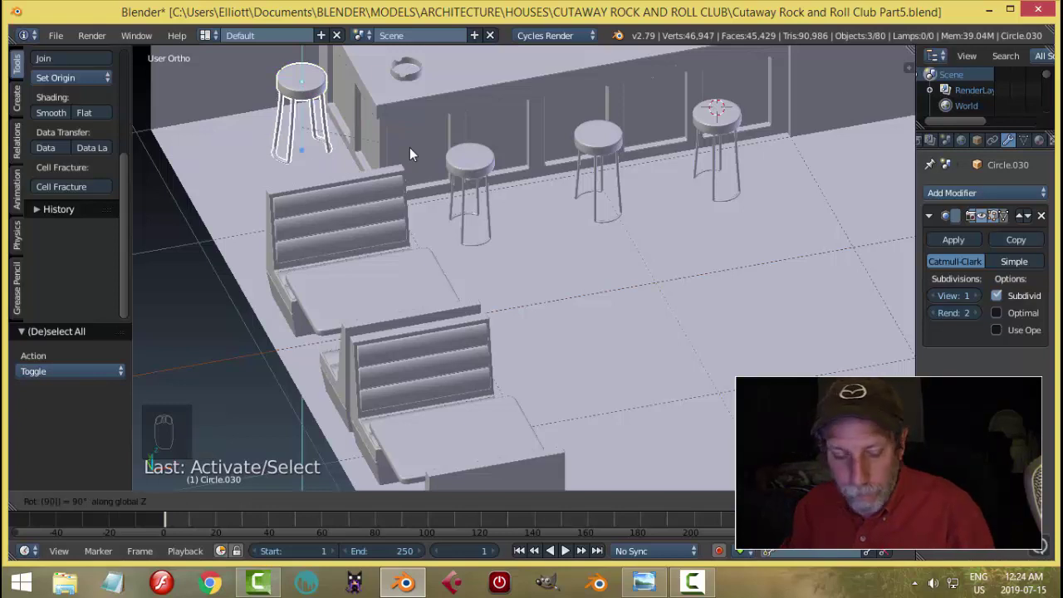
click(410, 147)
- Rotate the selected end stool freehand about Z, clear the selection and save the file
key(r)
key(z)
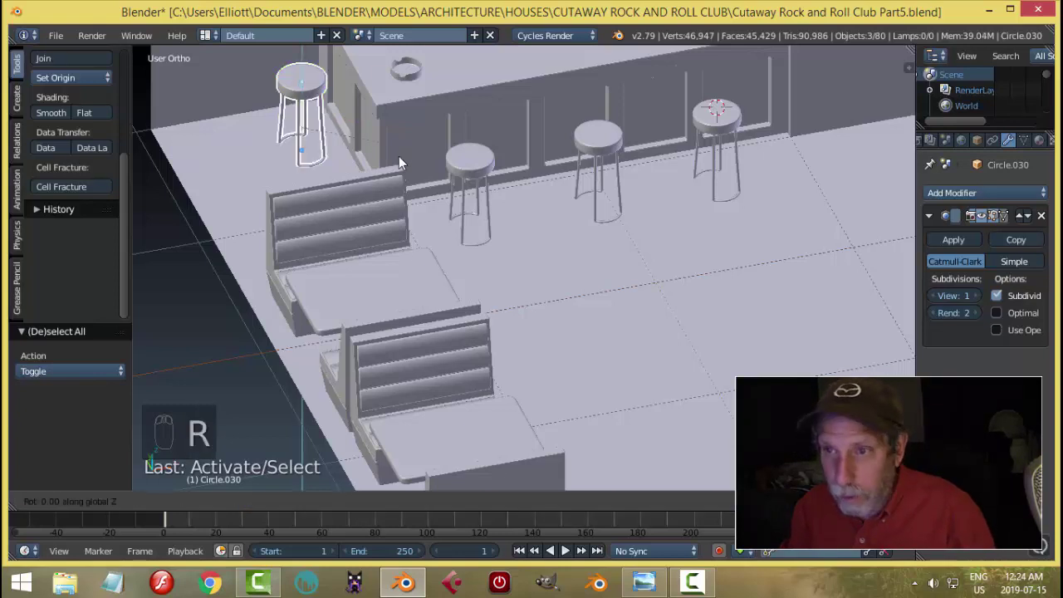
click(359, 158)
key(a)
scroll(539, 191, down, 4)
middle_drag(539, 191, 600, 241)
key(ctrl+s)
- Compare the arrangement of the bar stools with the rock bar reference image in Windows Photo Viewer, and return to Blender
scroll(598, 249, up, 4)
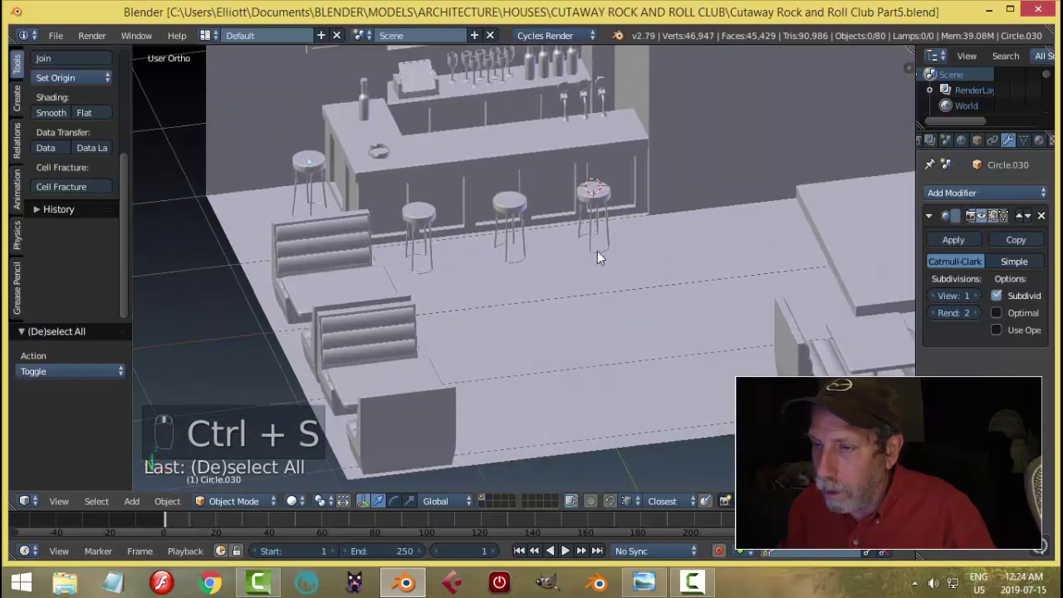
middle_drag(544, 259, 636, 448)
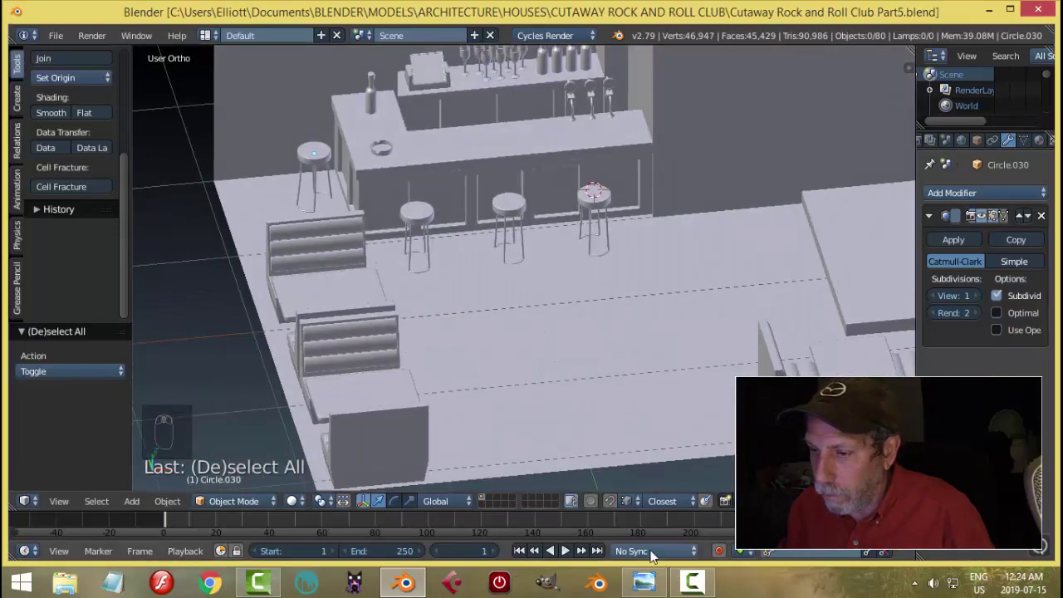
click(645, 583)
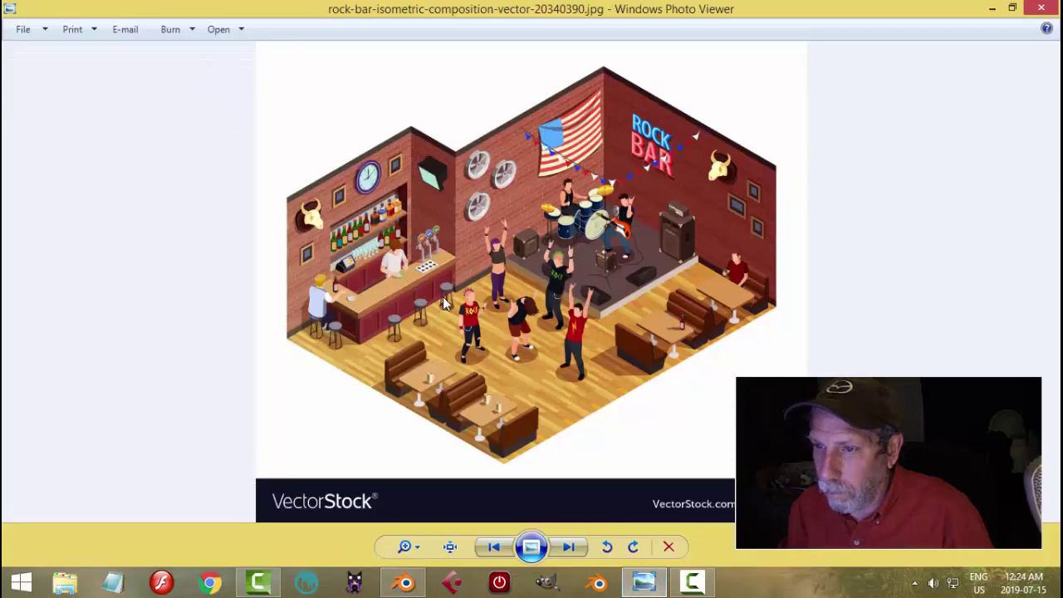
click(405, 583)
scroll(678, 291, down, 3)
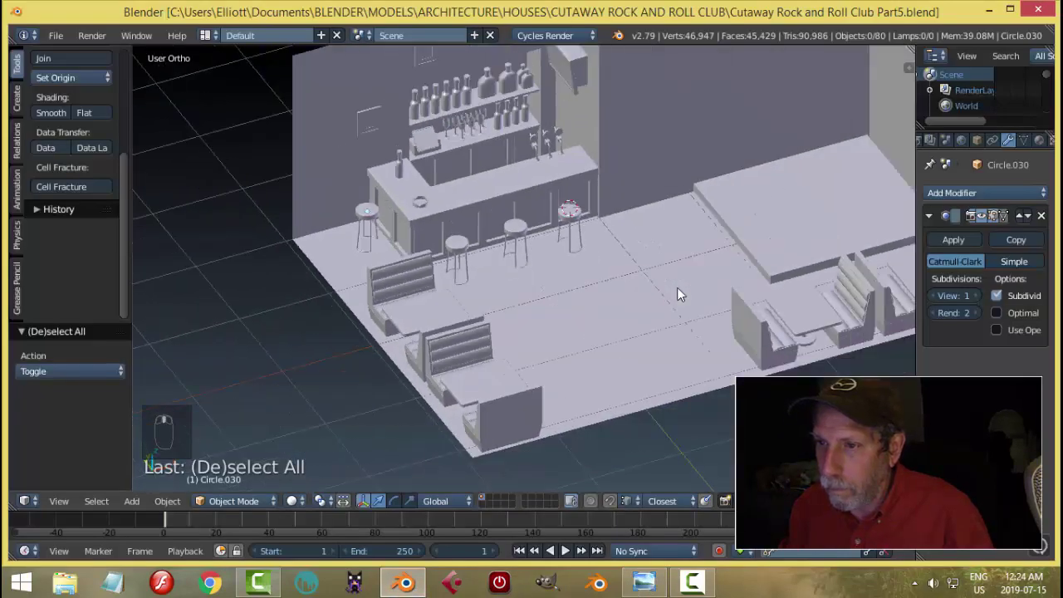
scroll(677, 288, up, 3)
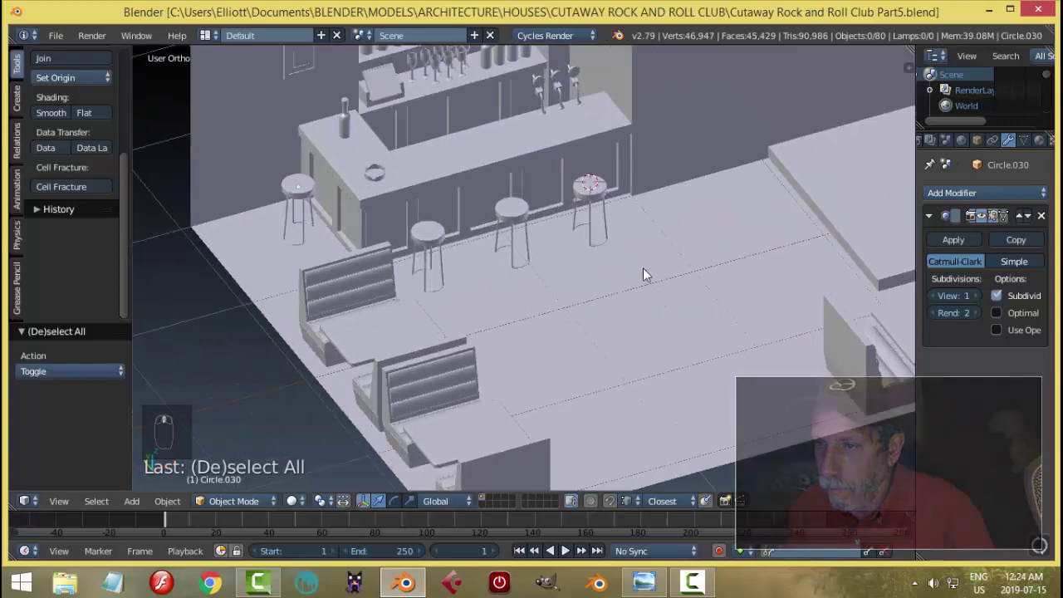
- Set the curve bevel depth of both leg frames on the first stool to 0.008 and clear the selection
right_click(593, 221)
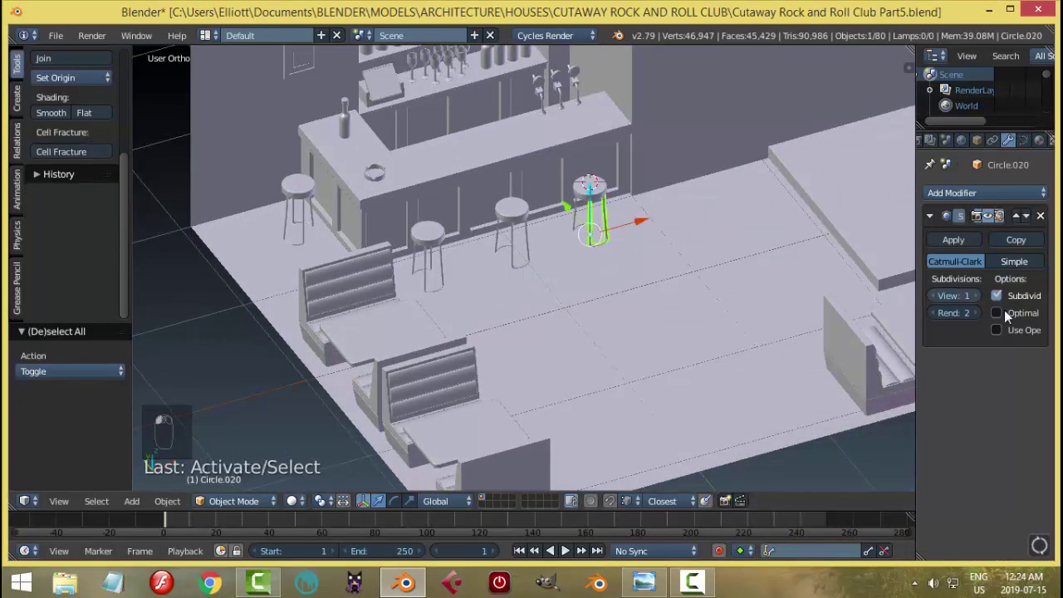
click(1027, 141)
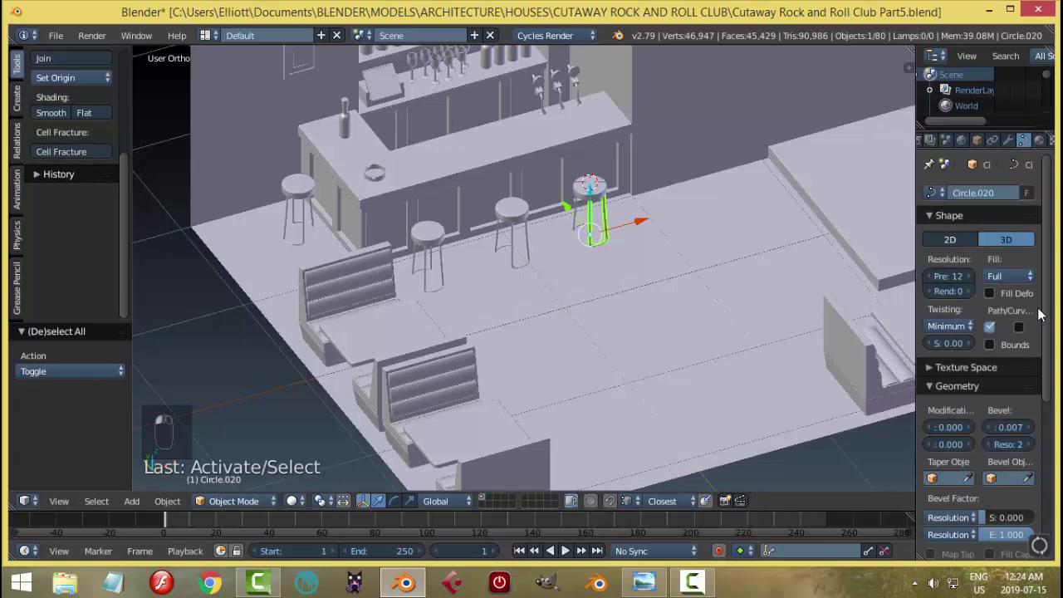
click(1031, 427)
scroll(610, 299, up, 5)
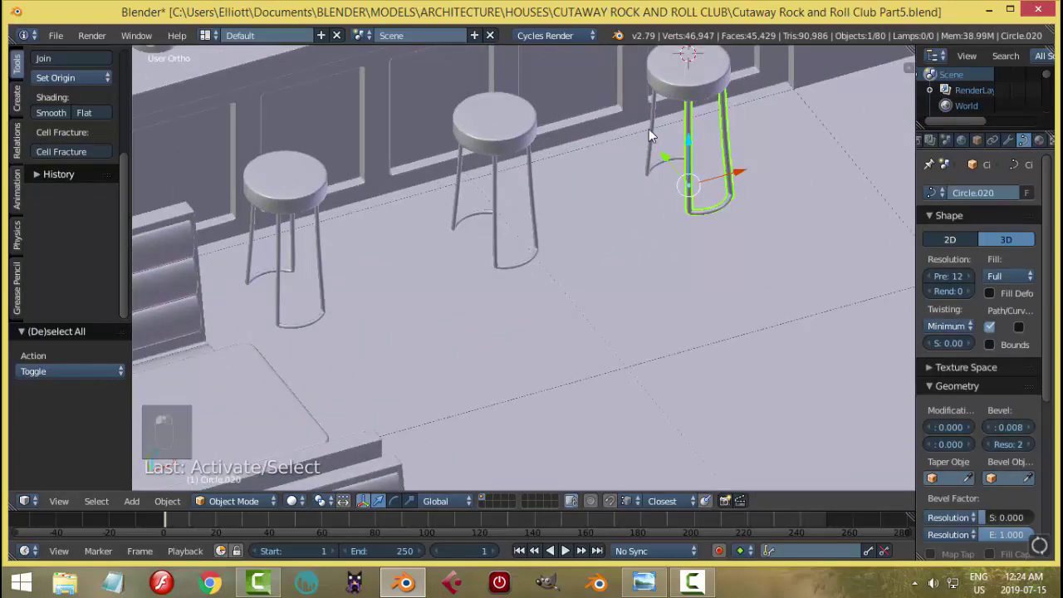
click(1030, 429)
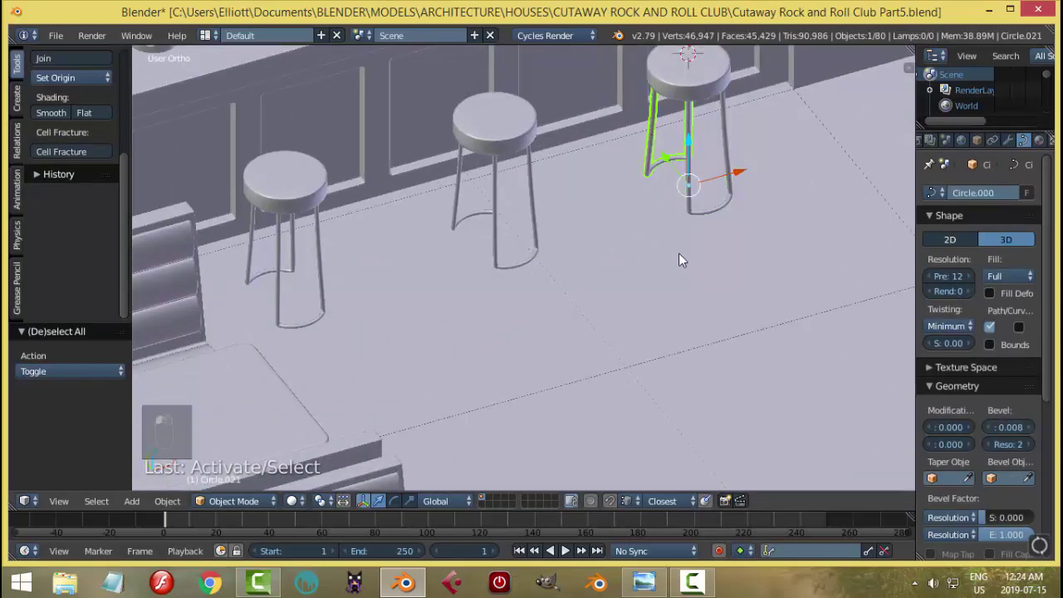
key(a)
- Set the curve bevel depth of both leg frames on the middle stool along the bar front to 0.008
scroll(678, 254, down, 4)
middle_drag(679, 253, 651, 245)
scroll(652, 244, up, 3)
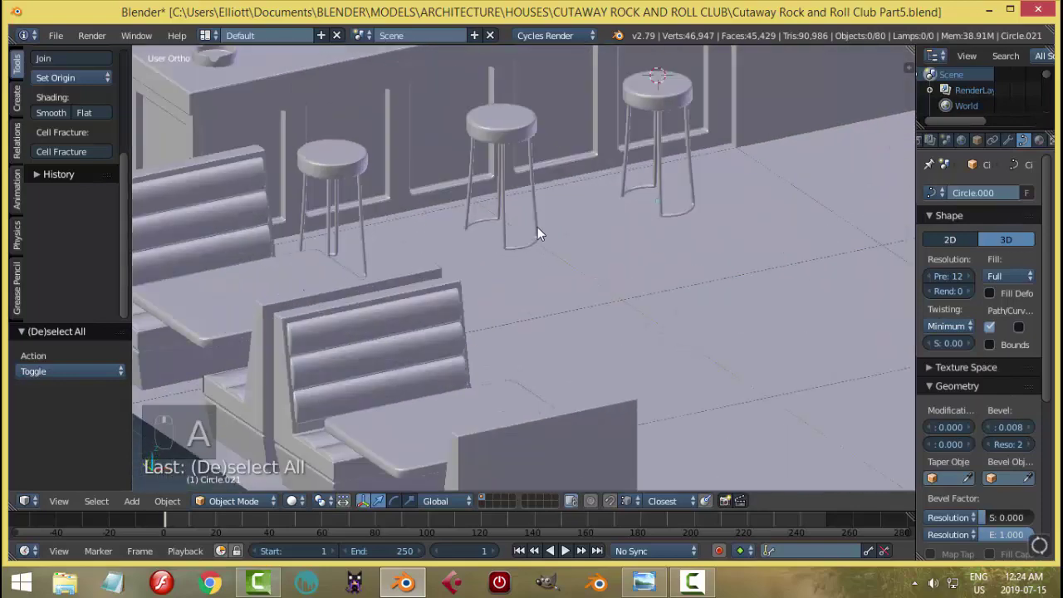
right_click(538, 227)
click(1030, 429)
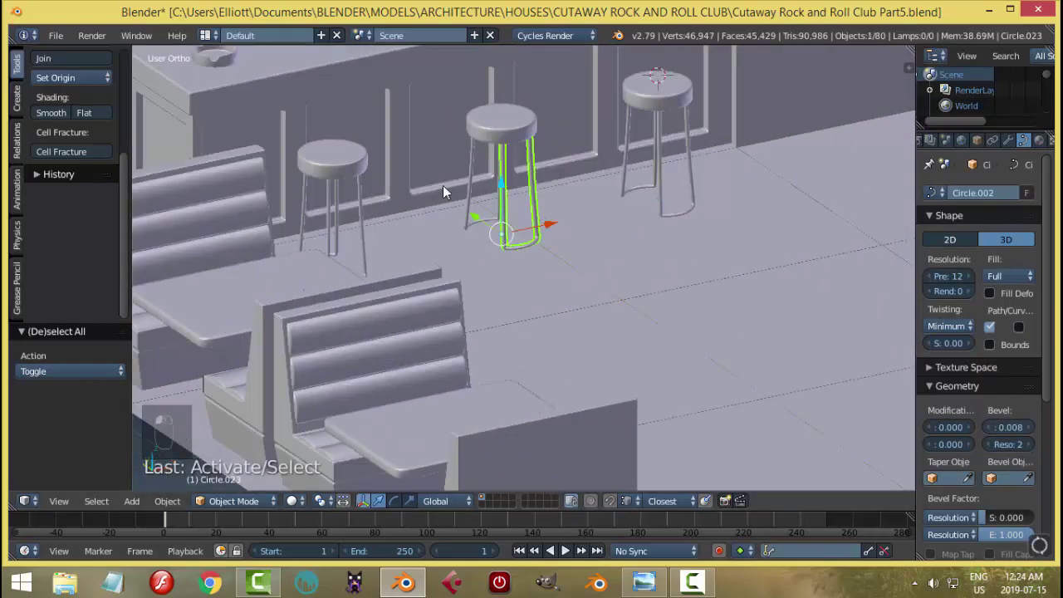
right_click(468, 171)
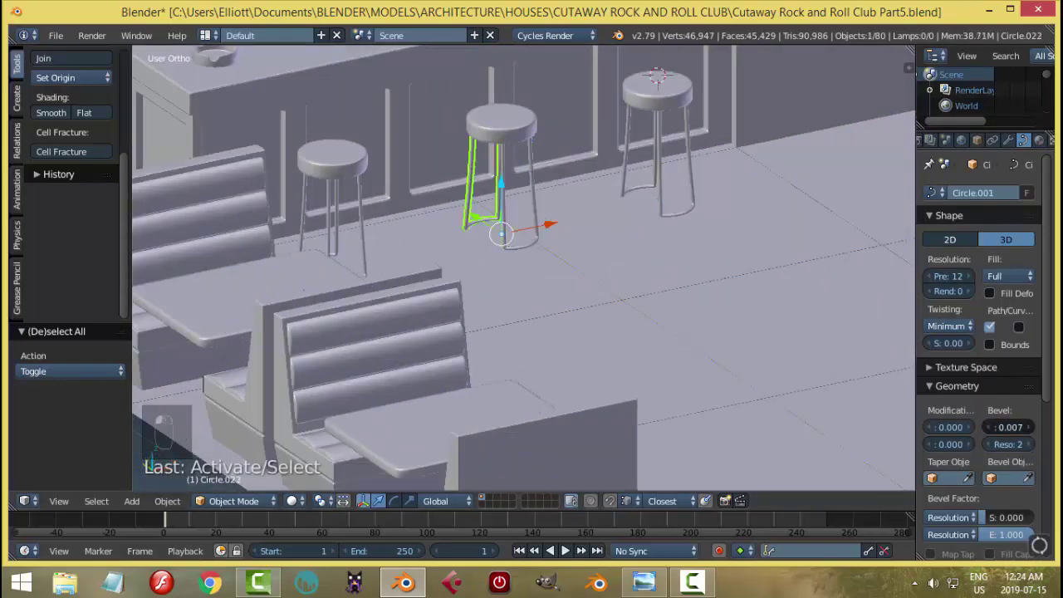
click(1031, 427)
- Set the bevel depth of both leg frames on the front stool nearest the bar's corner to 0.008 and clear the selection
right_click(359, 216)
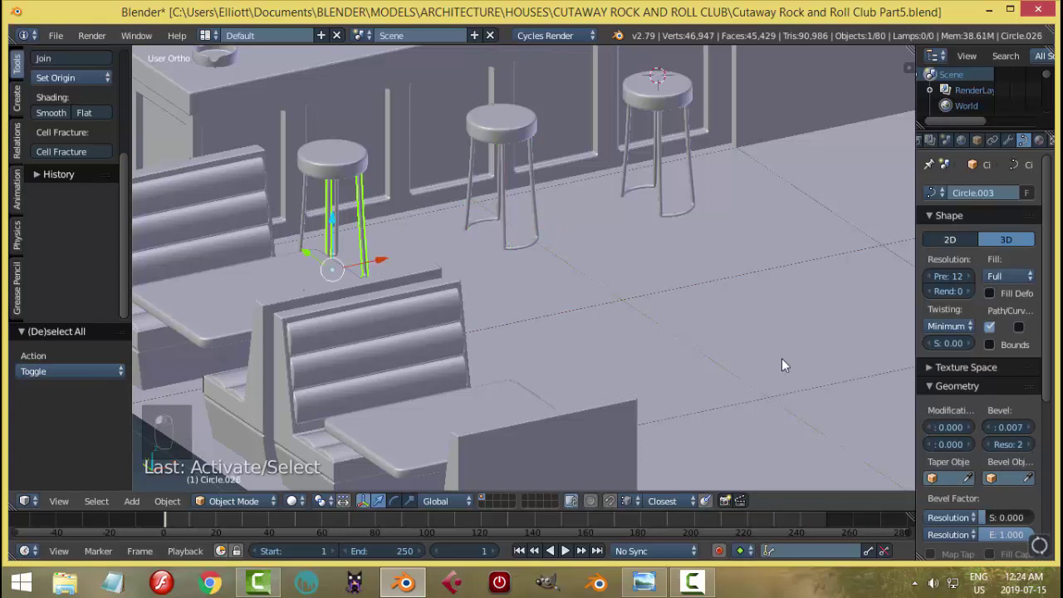
click(1031, 427)
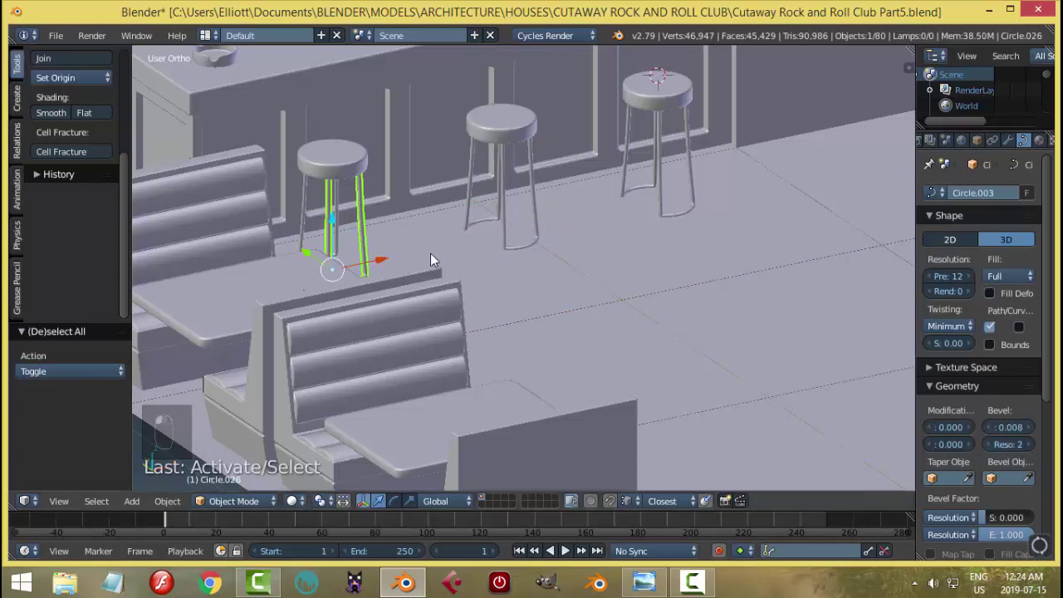
right_click(305, 207)
click(1031, 427)
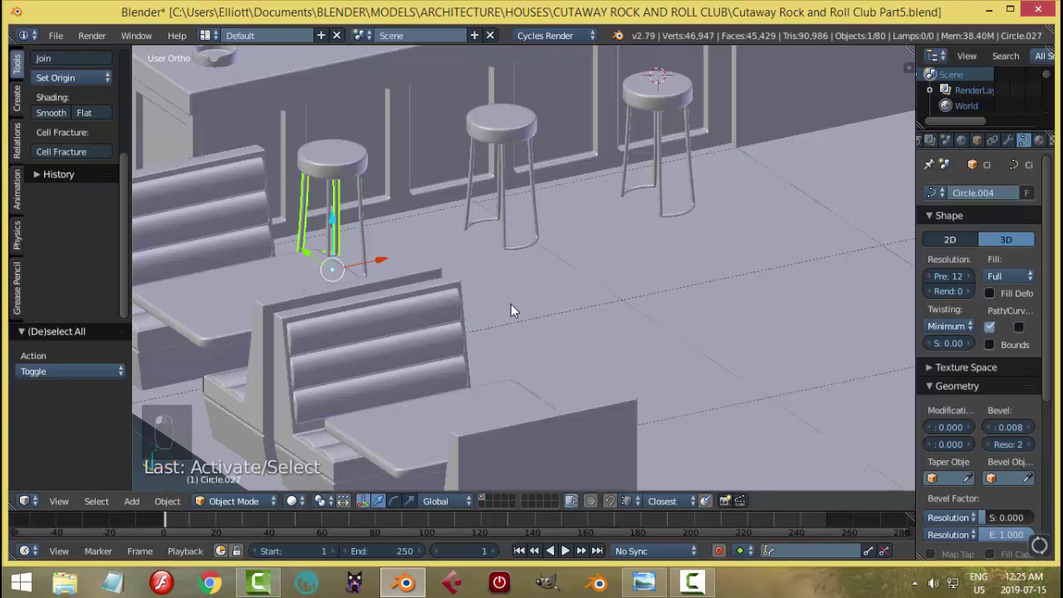
key(a)
- Set the bevel depth of both leg frames on the short-end stool to 0.008, clear the selection and save the file
scroll(508, 294, down, 6)
scroll(490, 305, up, 2)
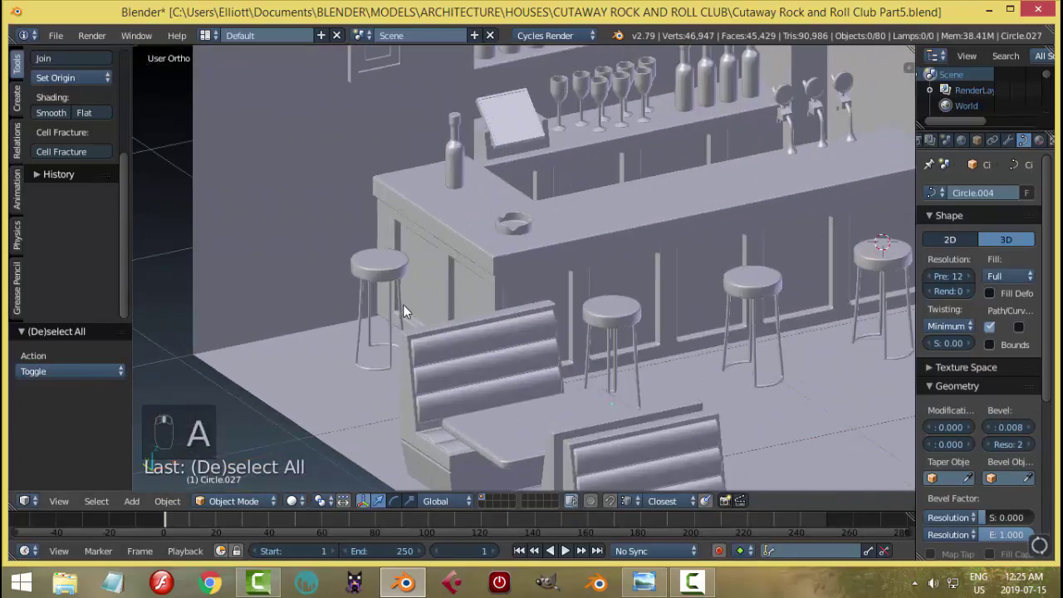
right_click(391, 306)
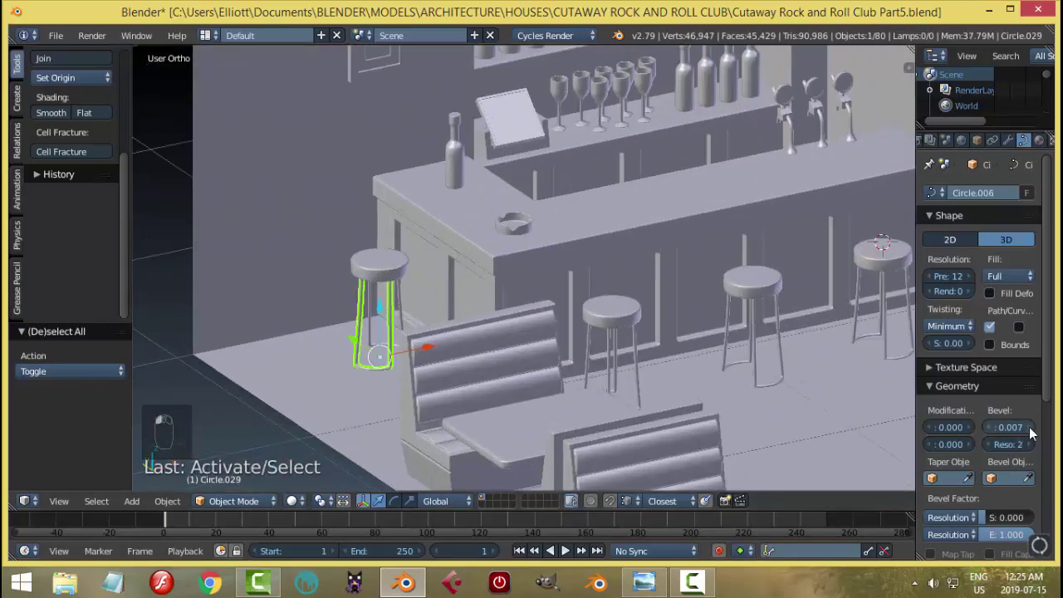
right_click(400, 301)
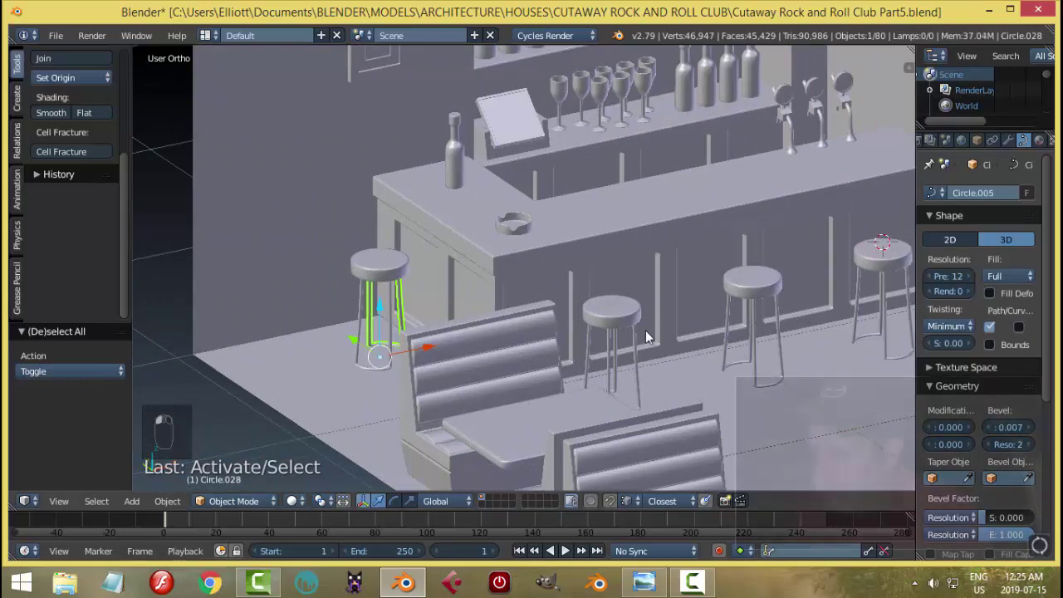
key(a)
middle_drag(798, 361, 632, 371)
key(ctrl+s)
click(705, 353)
- Examine the stage and its speaker cabinets in the rock bar reference image in Windows Photo Viewer, and return to Blender
click(646, 584)
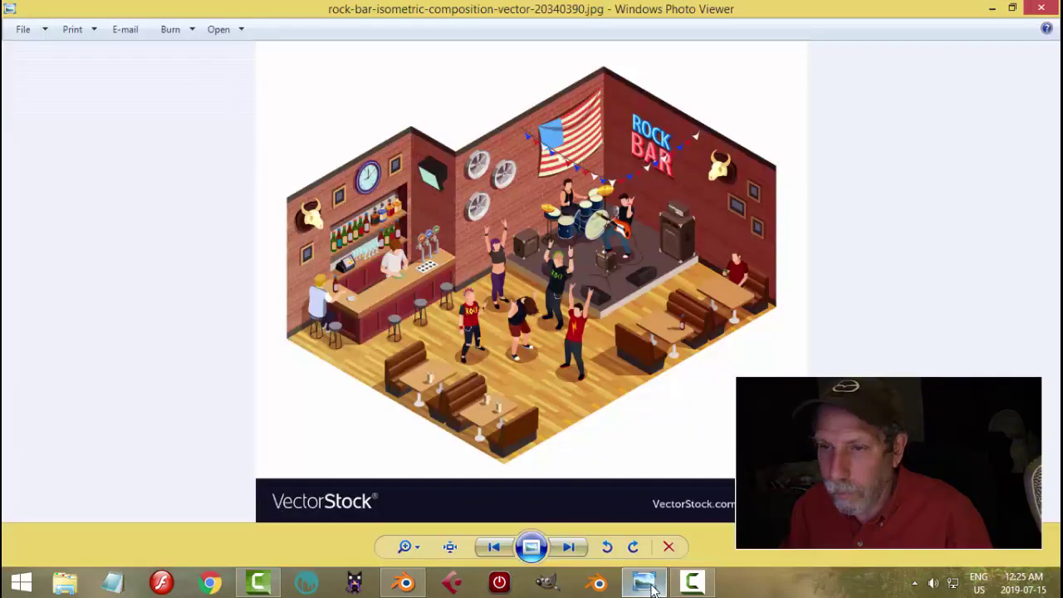
scroll(524, 283, up, 3)
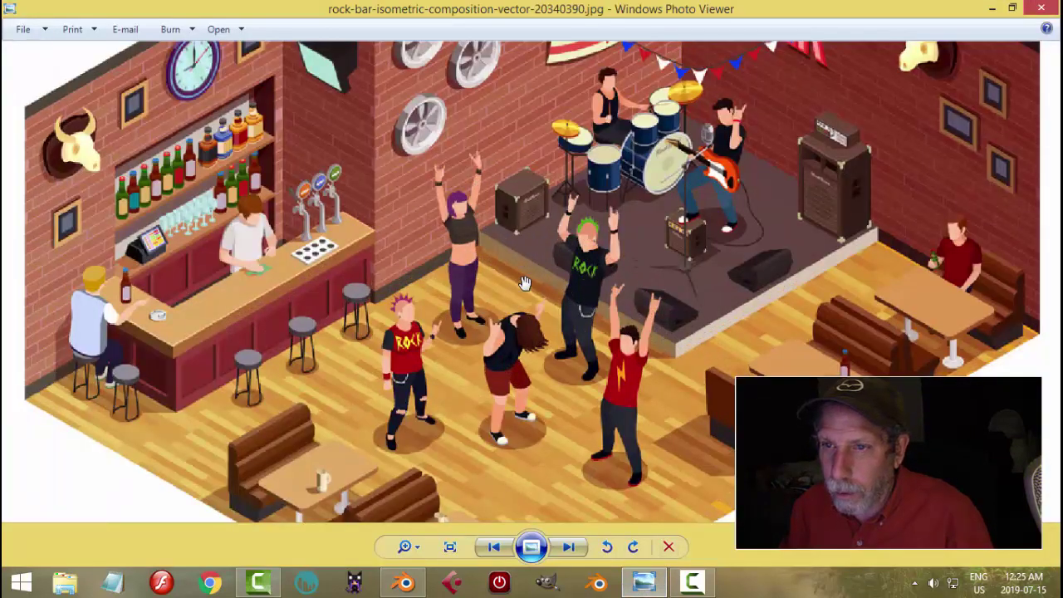
scroll(525, 283, down, 1)
scroll(525, 283, up, 2)
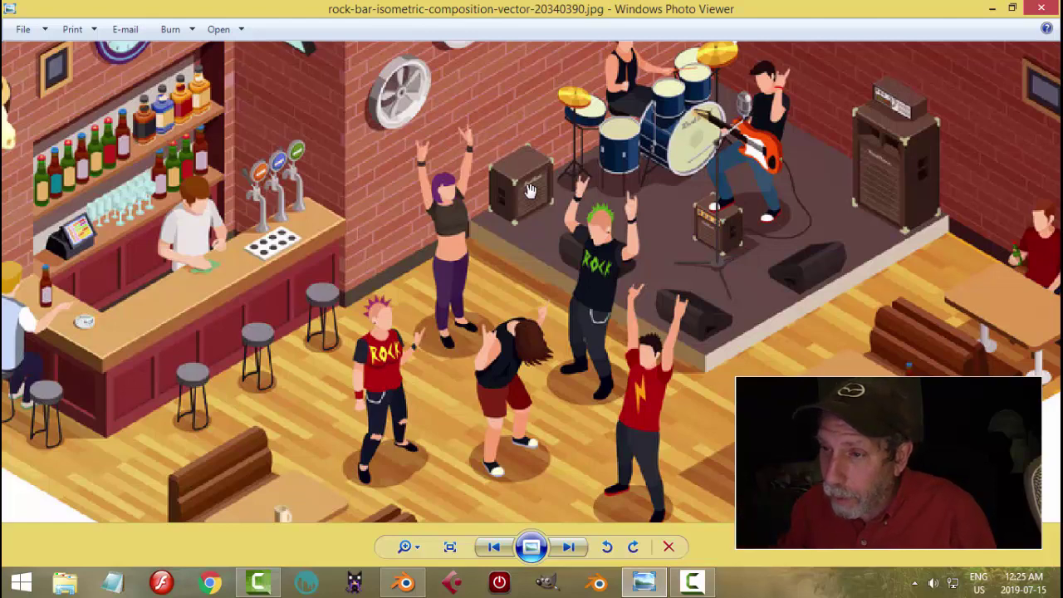
drag(536, 205, 530, 186)
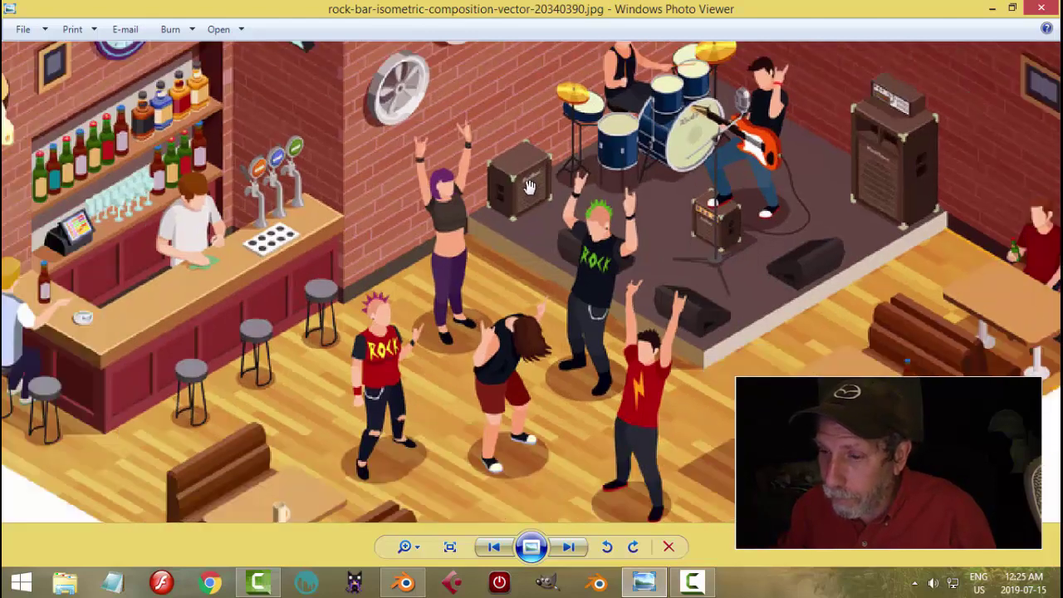
click(416, 581)
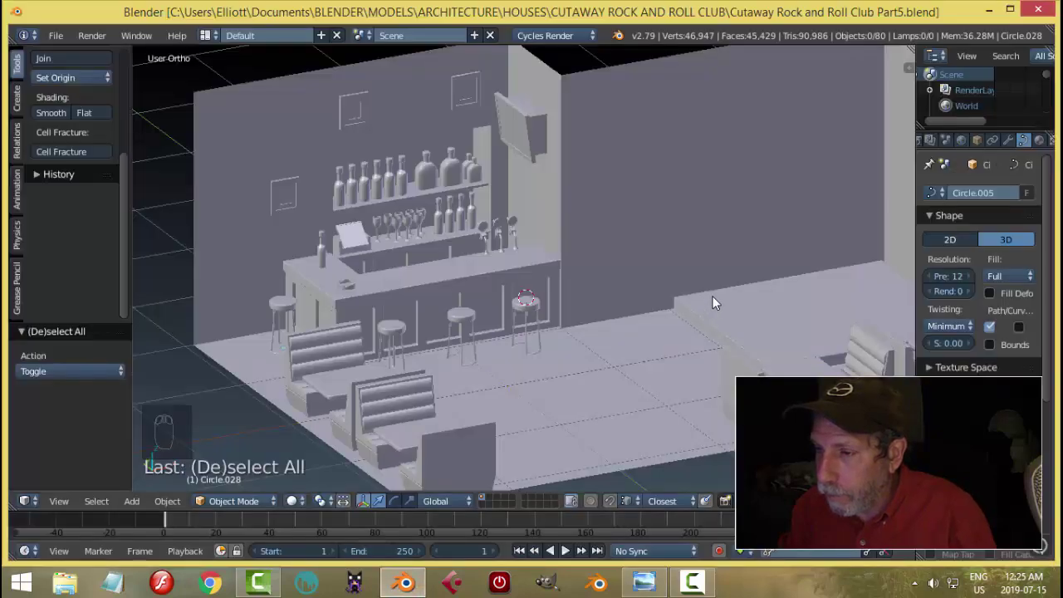
- Duplicate the top face of the stage platform in Edit Mode and scale the copy to about 0.226
shift+middle_drag(735, 307, 612, 321)
right_click(640, 333)
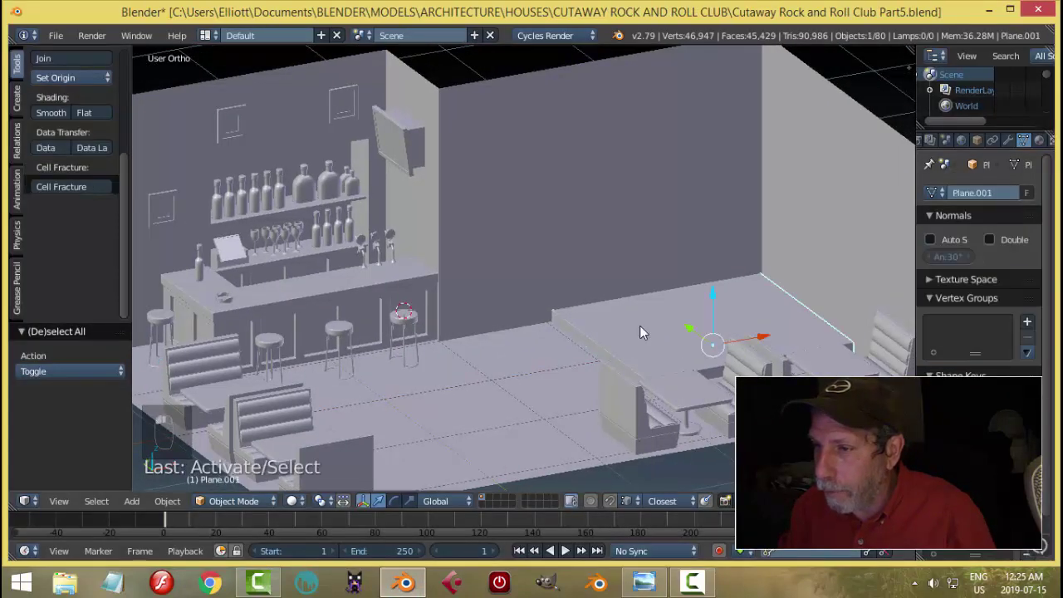
key(Tab)
click(723, 322)
key(ctrl+Tab)
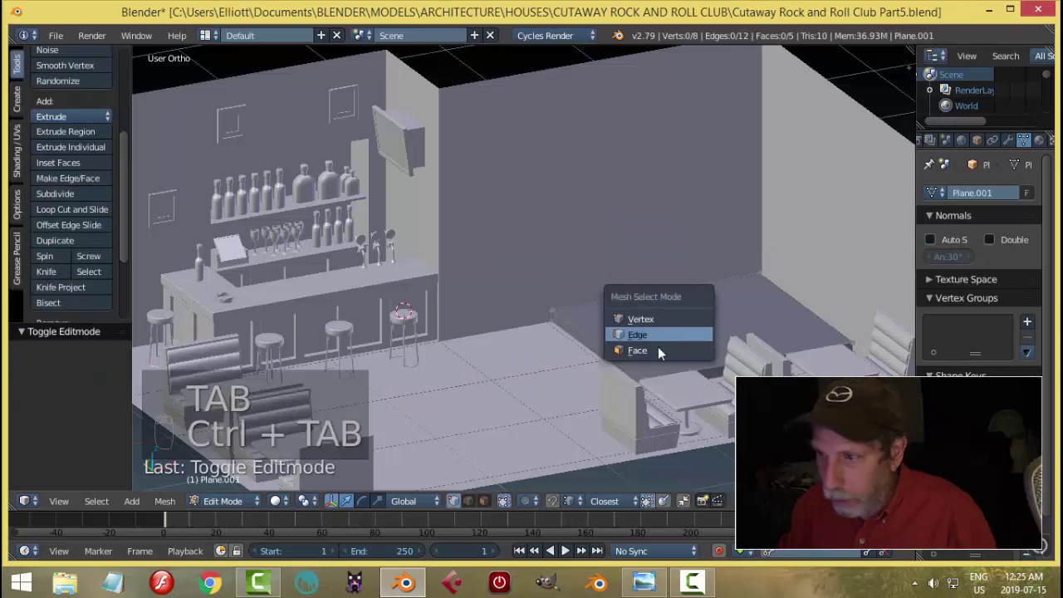
click(648, 351)
right_click(737, 312)
key(shift+d)
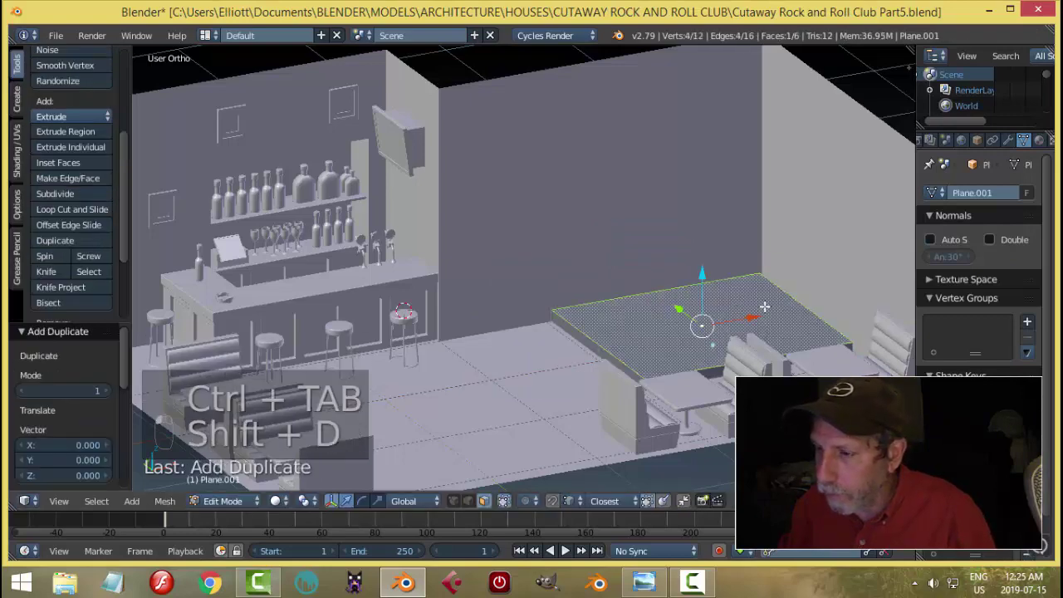
key(s)
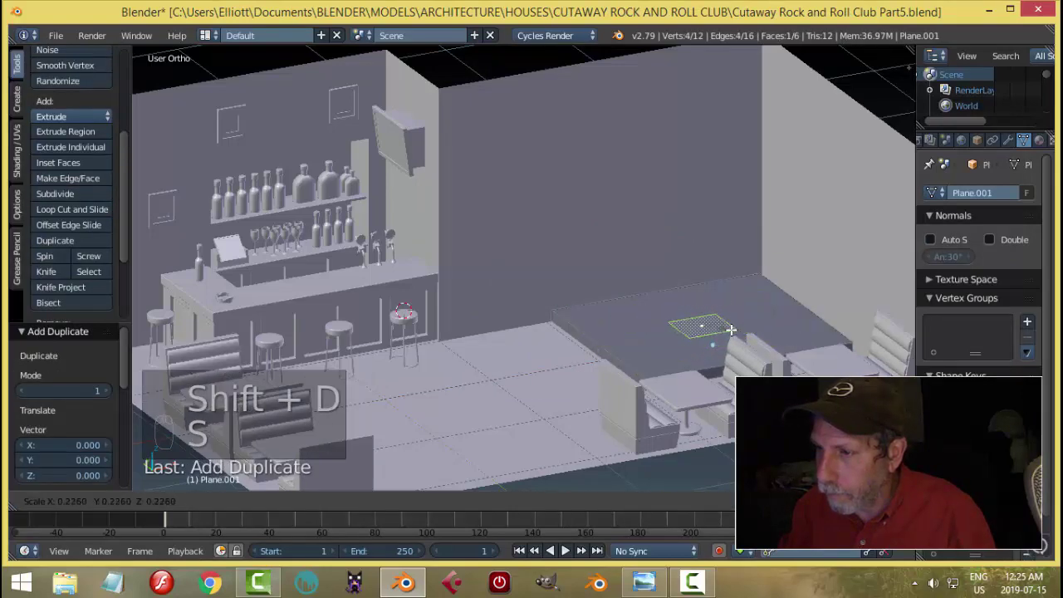
click(731, 330)
- Move the duplicated face about 0.662 along Y and -0.577 along X to the stage's back corner on the bar side
drag(688, 318, 681, 284)
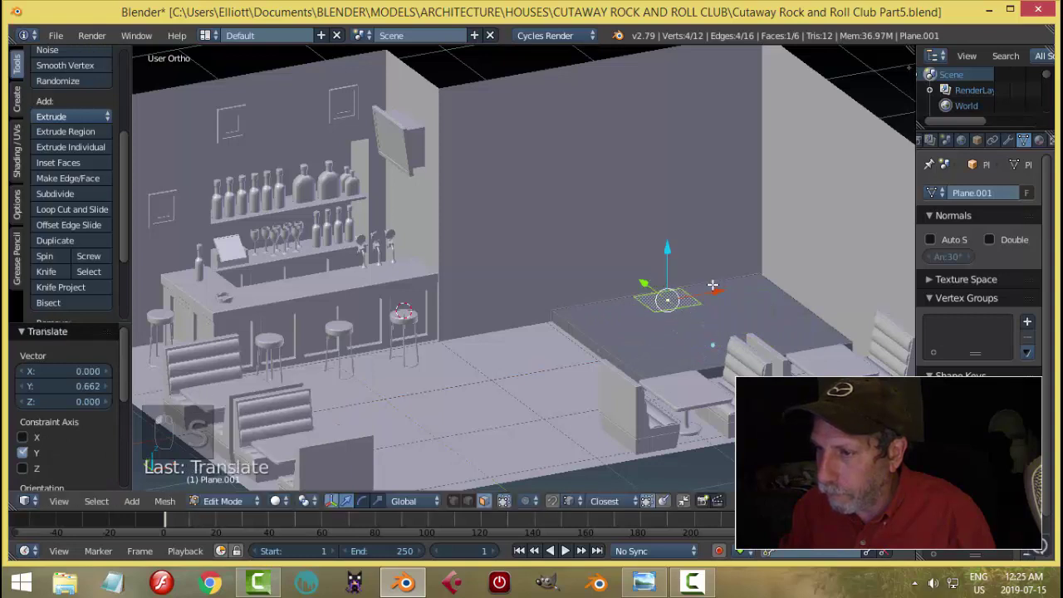
key(g)
key(x)
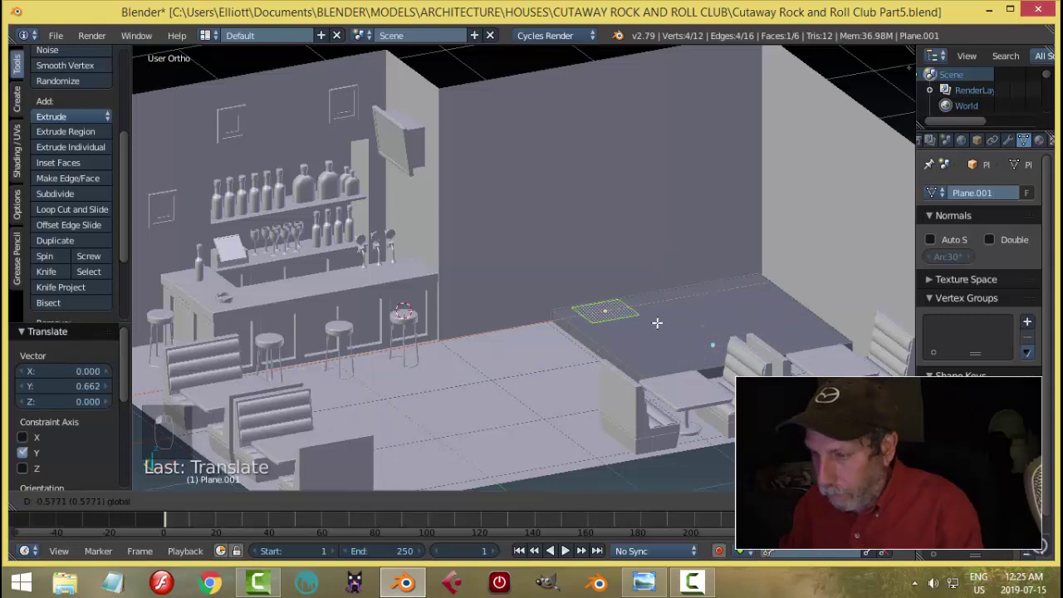
click(657, 322)
- Separate the small face into its own object, select it in Object Mode and set its origin to its geometry
key(p)
click(766, 319)
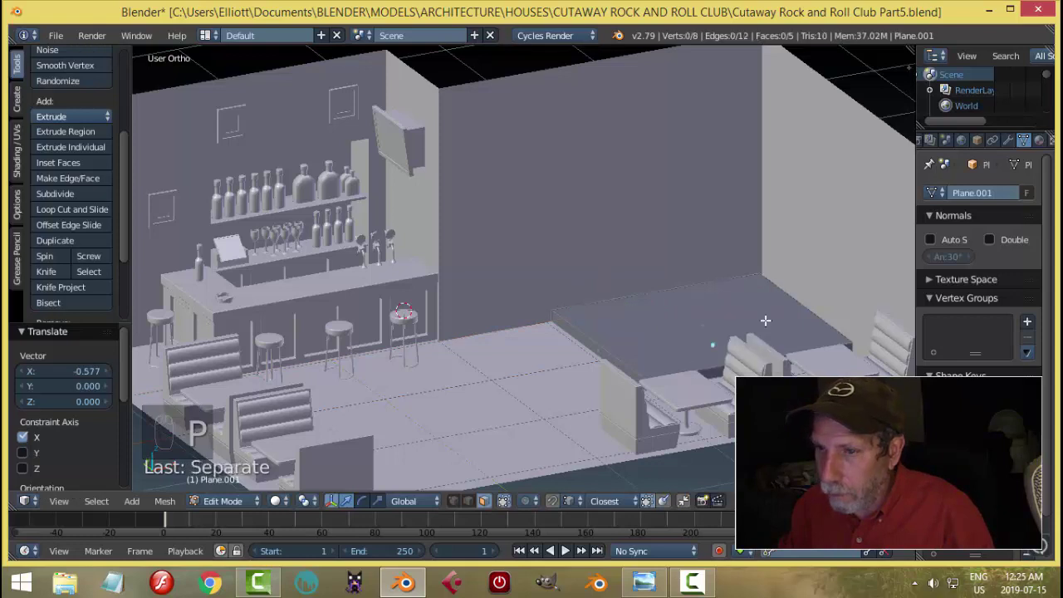
key(Tab)
click(636, 321)
right_click(599, 317)
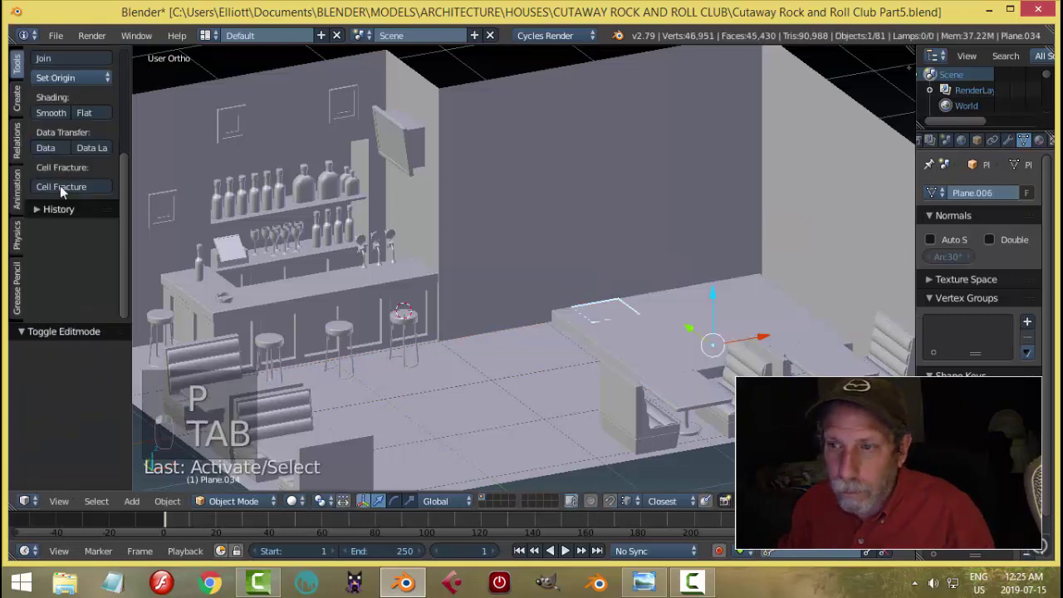
click(74, 76)
click(89, 113)
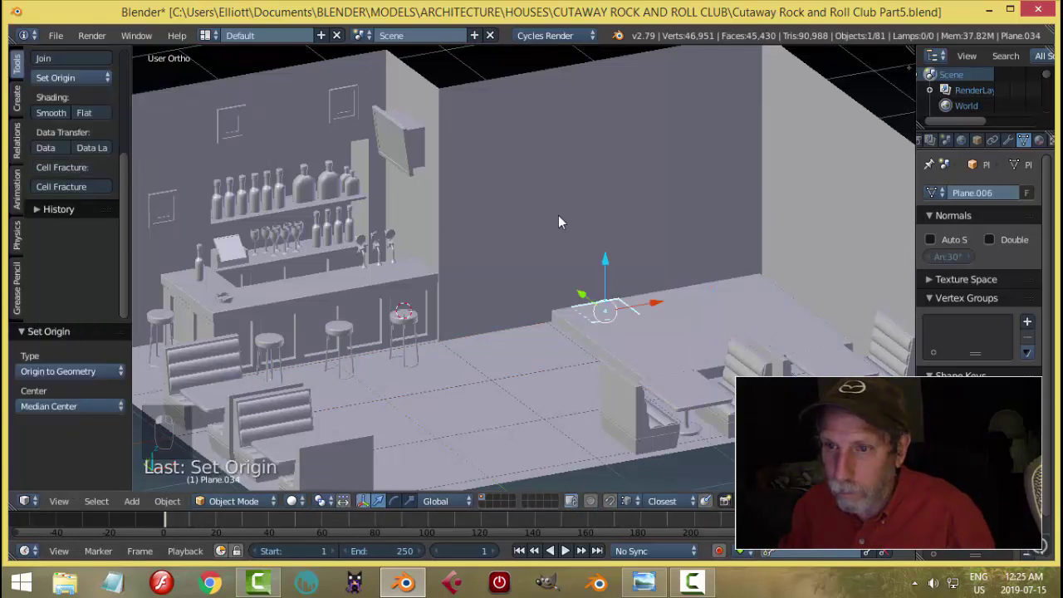
- Snap the 3D cursor to the small plane and raise the plane about 0.04 along Z above the stage
key(shift+s)
click(321, 226)
middle_drag(321, 226, 573, 243)
drag(560, 238, 563, 231)
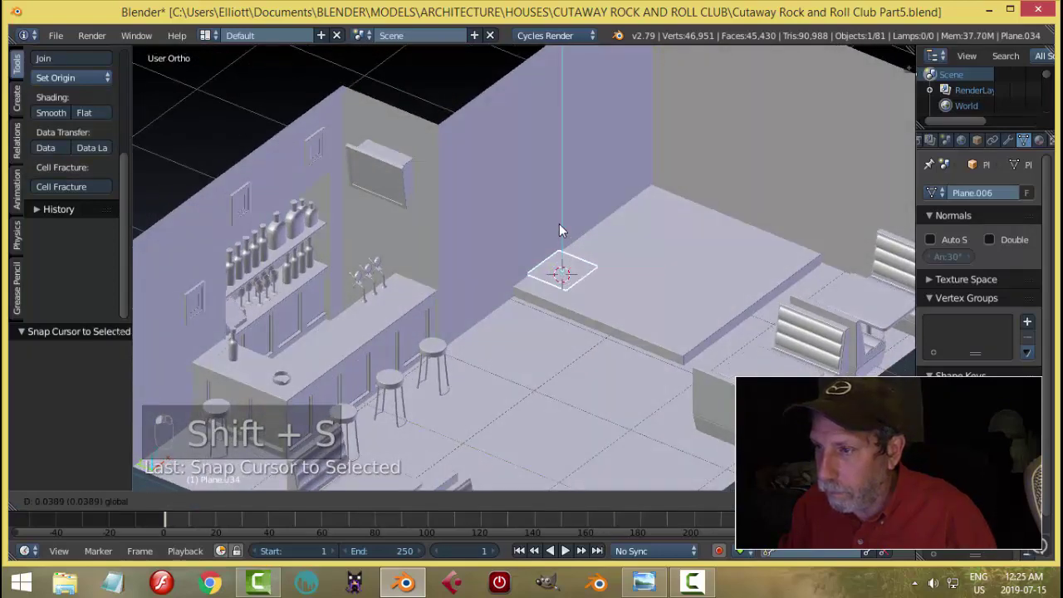
- Select the whole small plane in Edit Mode and move it about -0.028 along Y, away from the wall
middle_drag(563, 230, 601, 247)
key(Tab)
click(648, 252)
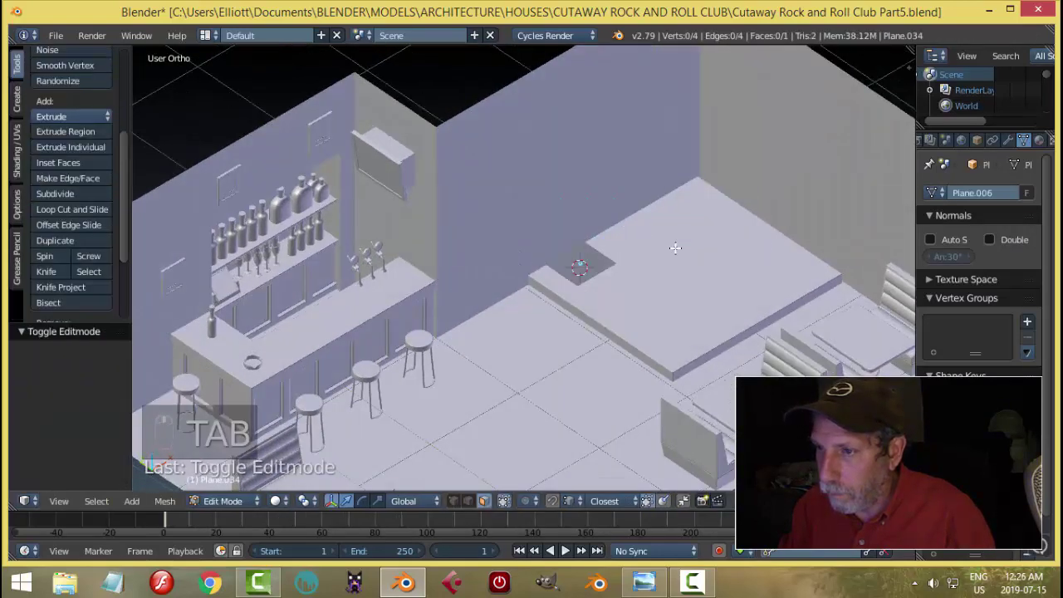
scroll(631, 250, up, 4)
key(a)
key(a)
drag(609, 239, 615, 243)
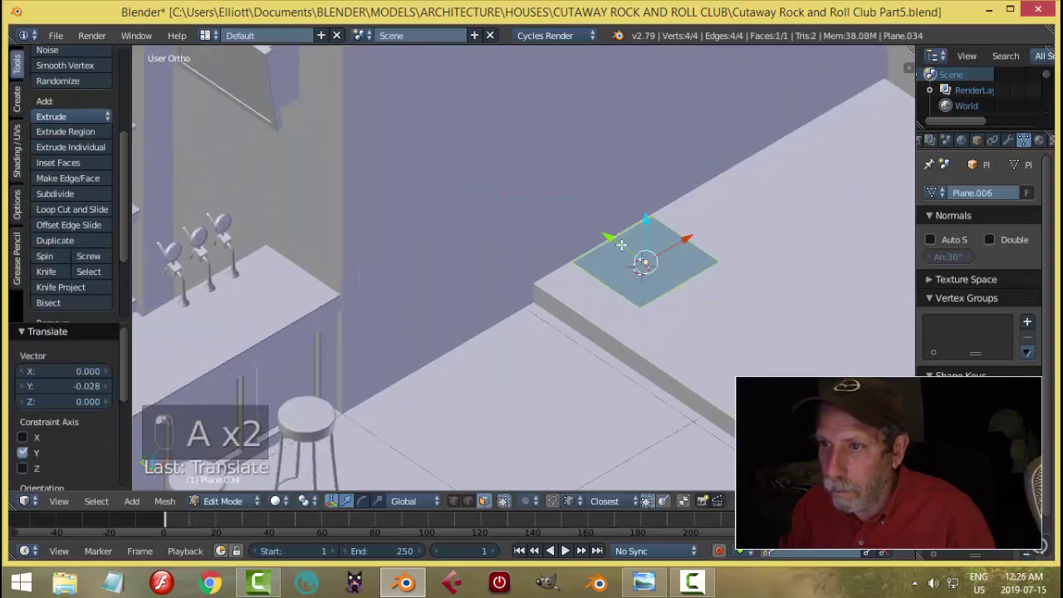
- Check the speaker cabinet in the reference image, and scale the plane to about 0.774 along Y in Blender
click(644, 581)
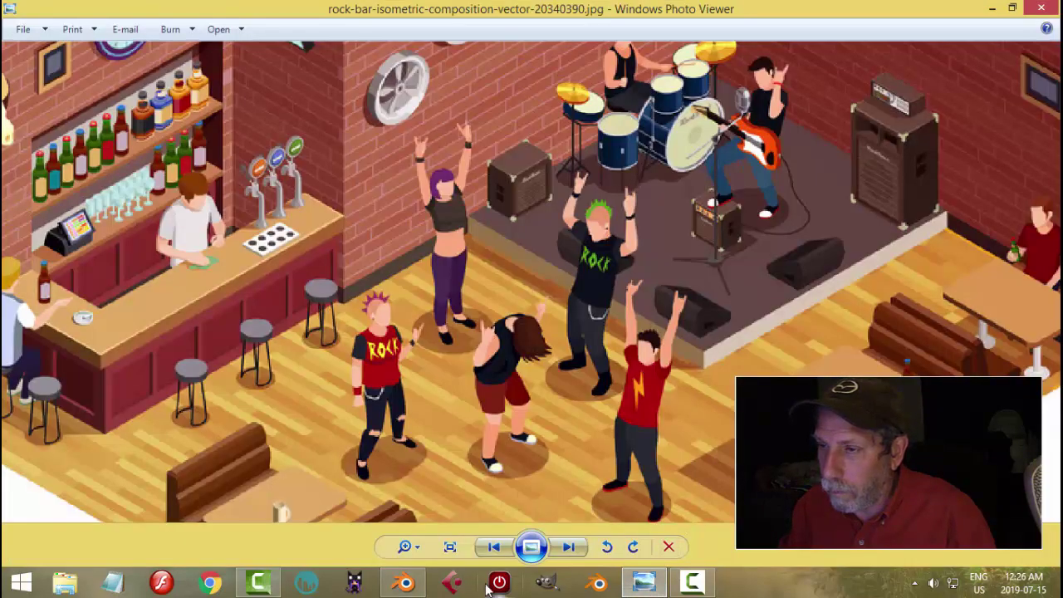
click(404, 581)
middle_drag(741, 291, 773, 320)
key(s)
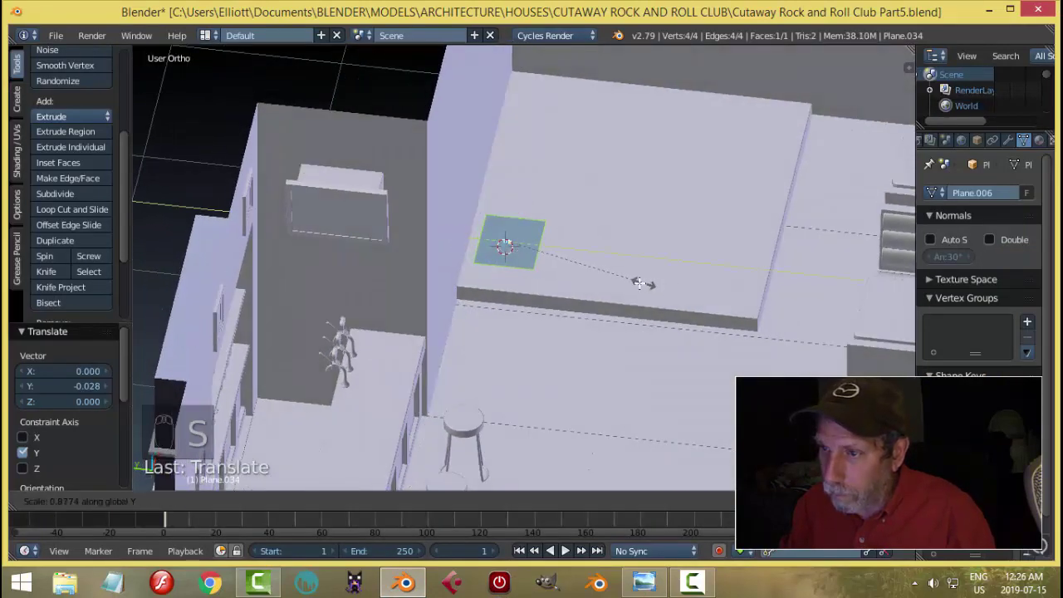
click(629, 283)
- Extrude the plane upward about 0.353 along Z into a speaker block
middle_drag(629, 282, 548, 261)
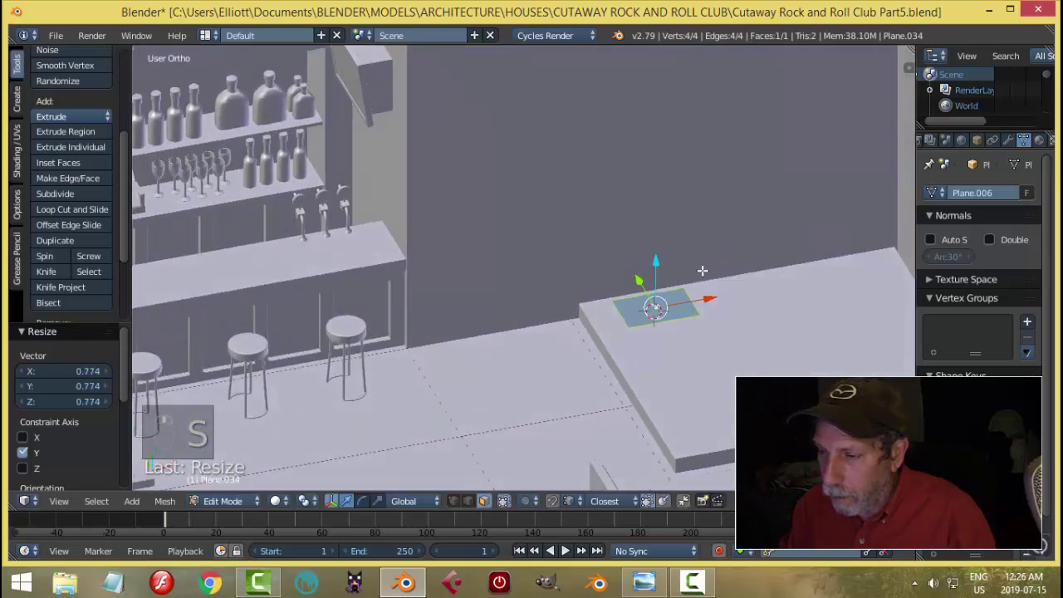
middle_drag(702, 271, 592, 271)
key(e)
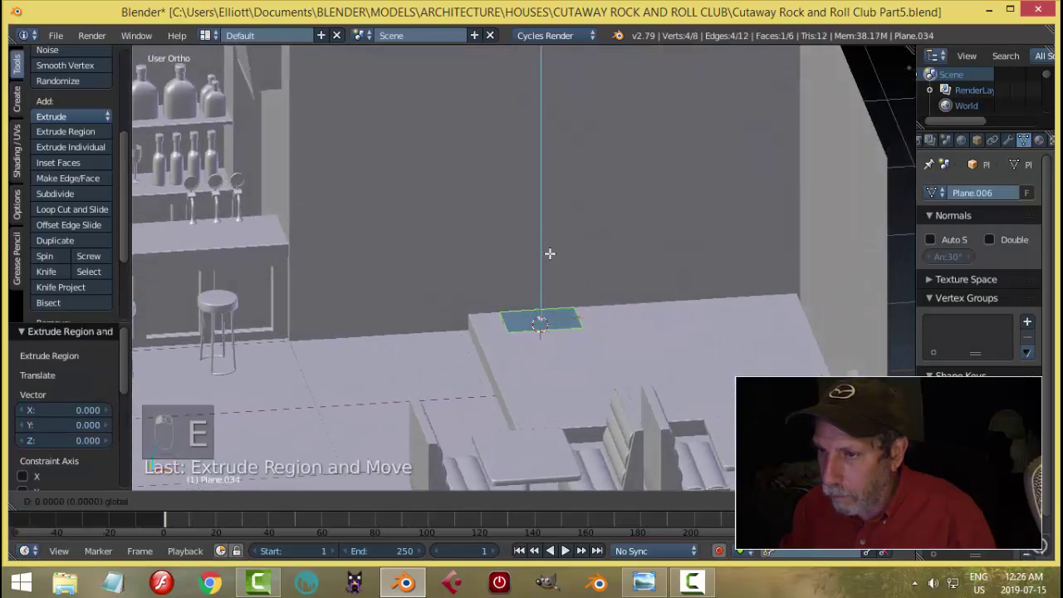
click(555, 213)
- Move the speaker block's face opposite the wall about 0.04 along Y toward the wall to make the block shallower
middle_drag(555, 212, 665, 281)
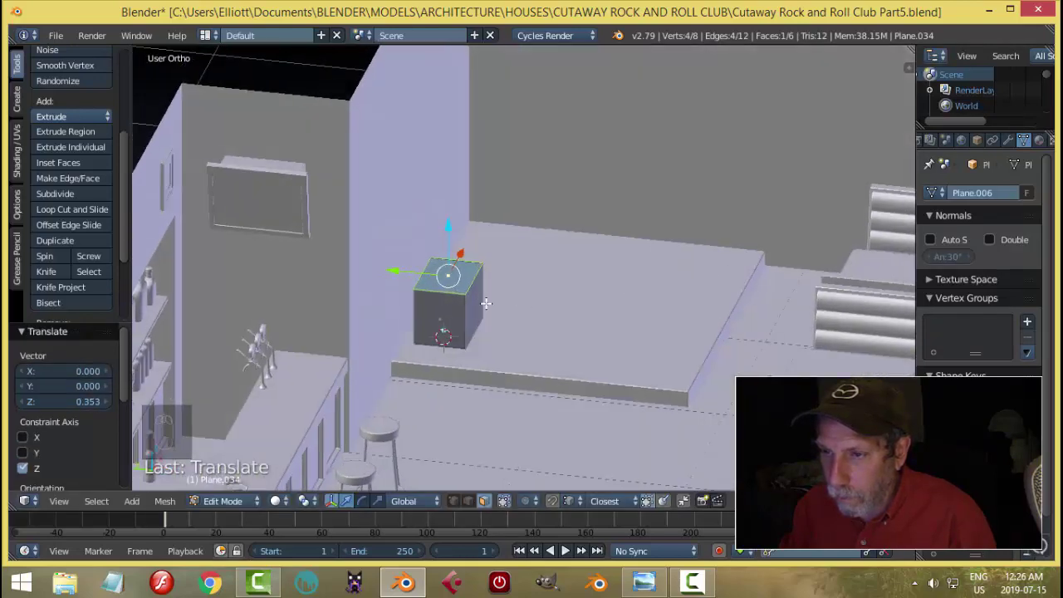
right_click(479, 303)
key(g)
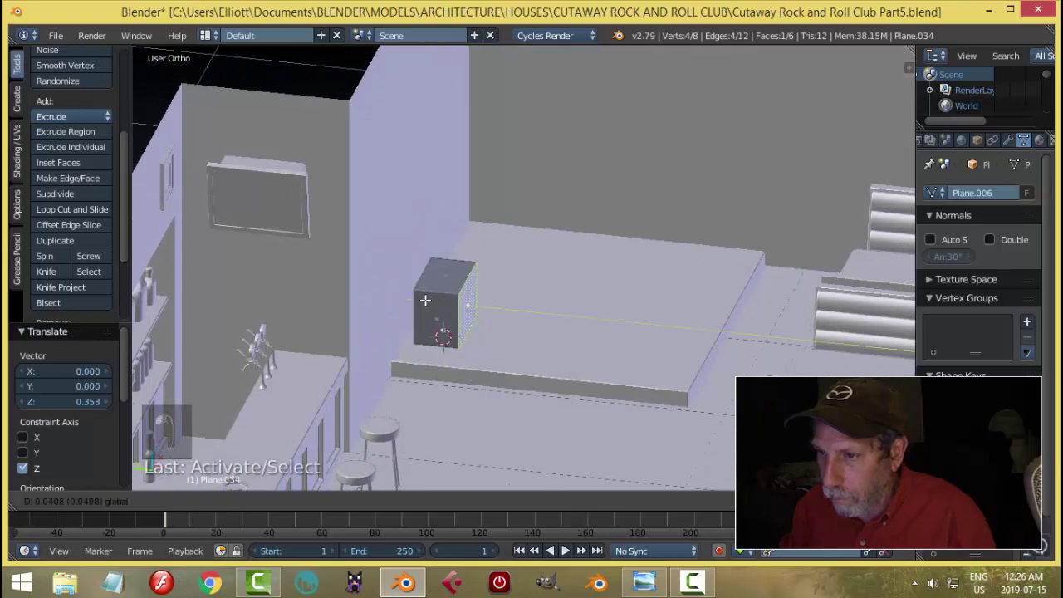
click(423, 299)
- Select the whole speaker block, scale it slightly narrower along X and clear the selection
key(a)
middle_drag(546, 292, 428, 274)
key(a)
key(s)
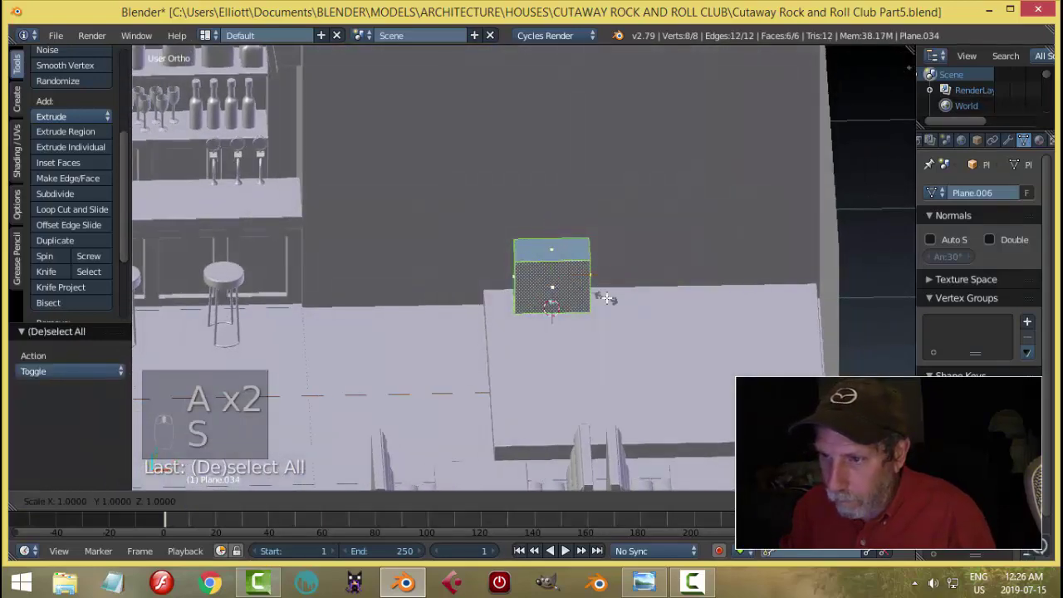
key(x)
click(600, 299)
key(a)
- Compare the speaker block on the stage with the speaker cabinet in the reference image in Windows Photo Viewer
middle_drag(600, 299, 581, 333)
scroll(561, 292, down, 5)
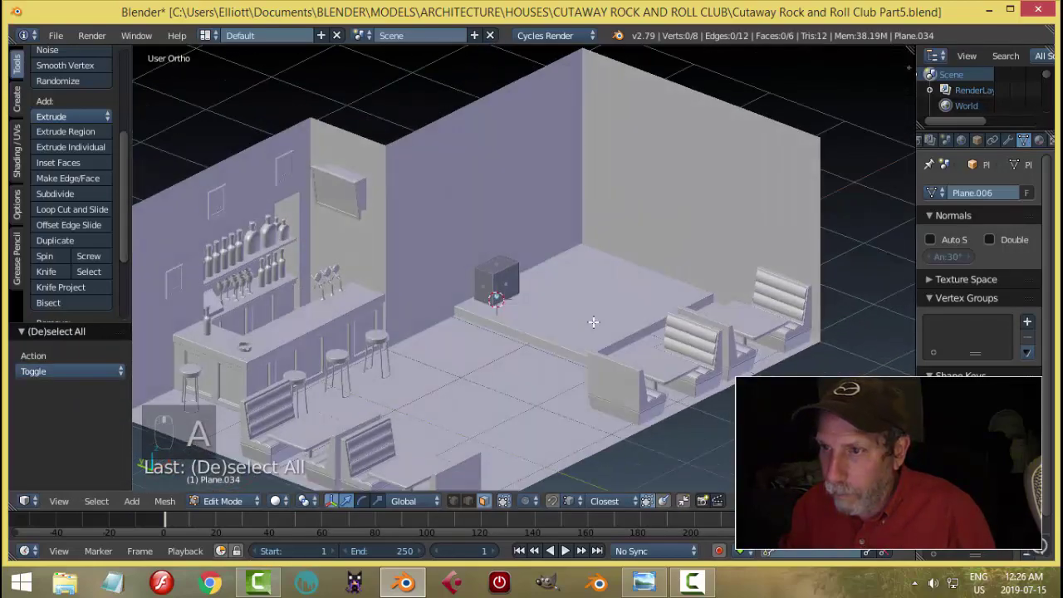
click(645, 581)
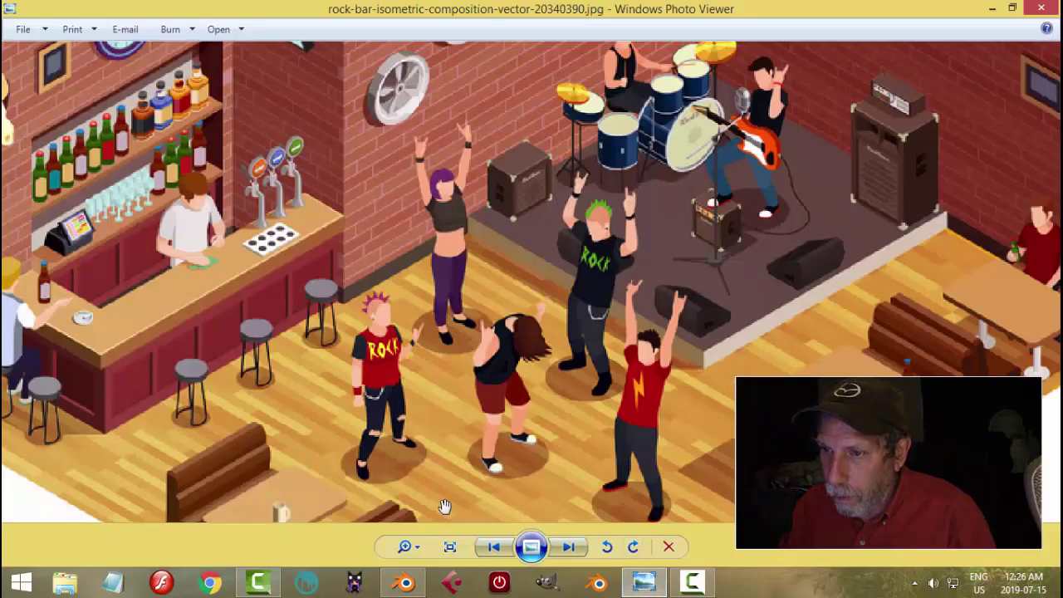
- Switch back to Blender and raise the speaker block's top face slightly along Z, then clear the selection
click(406, 581)
right_click(503, 263)
scroll(498, 249, up, 5)
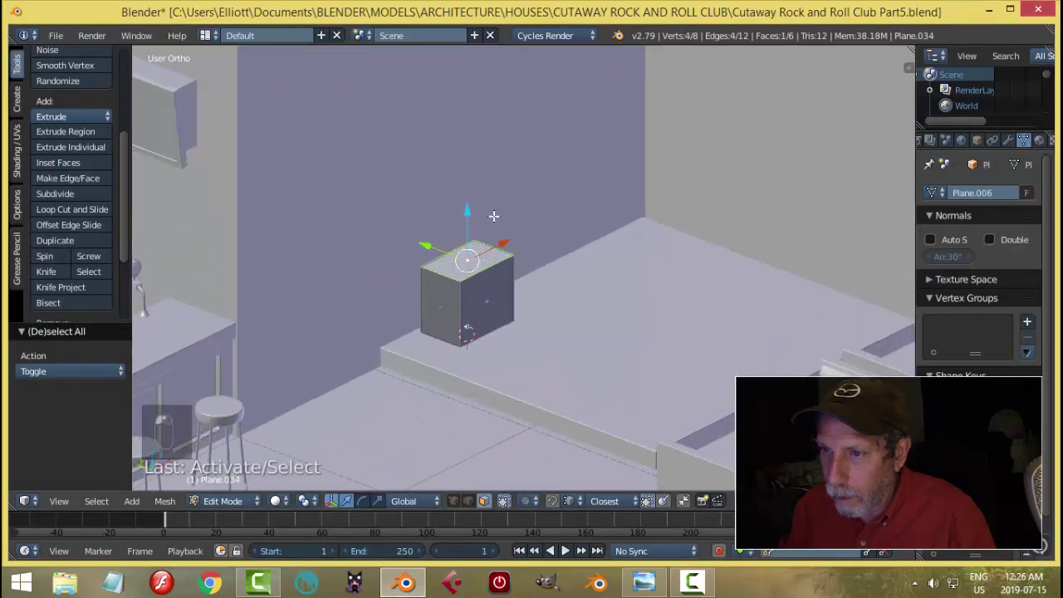
drag(470, 209, 468, 207)
scroll(581, 238, down, 3)
key(a)
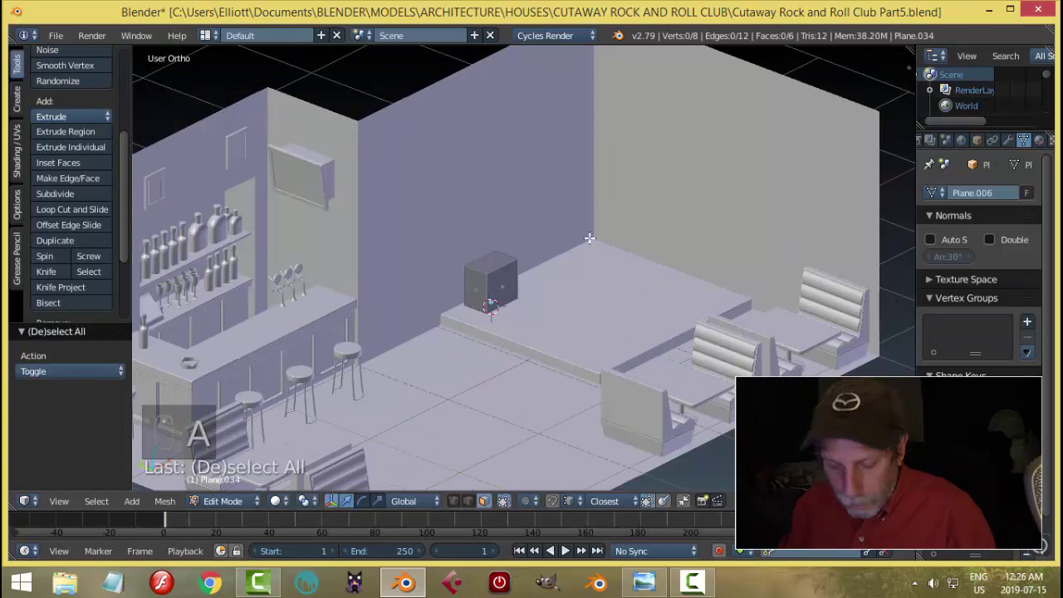
- Leave Edit Mode, hide every object except the speaker block and frame the block in the view
key(Tab)
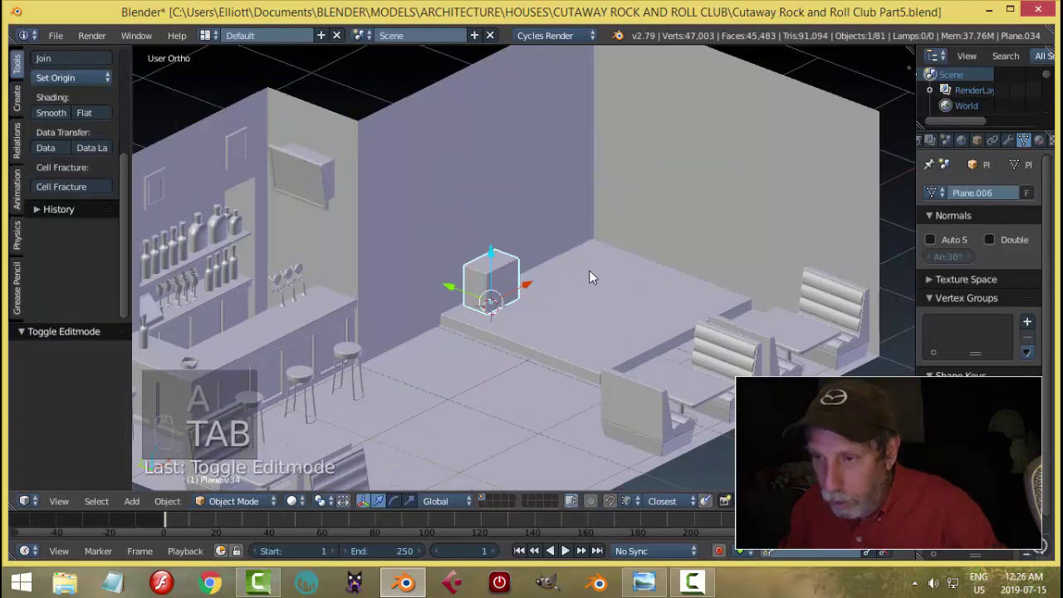
key(shift+h)
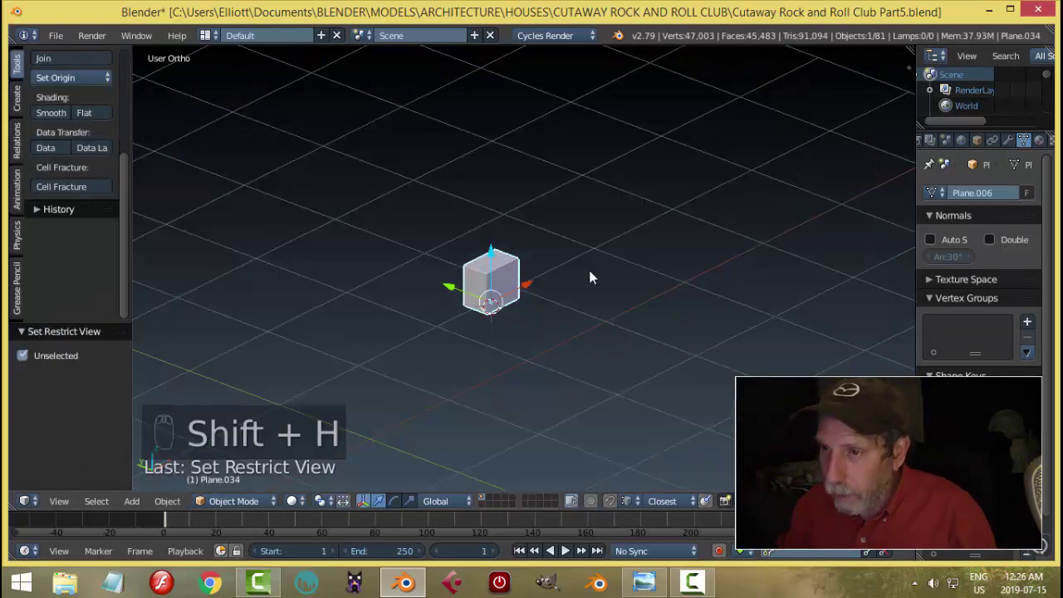
key(KP_Decimal)
scroll(515, 299, down, 7)
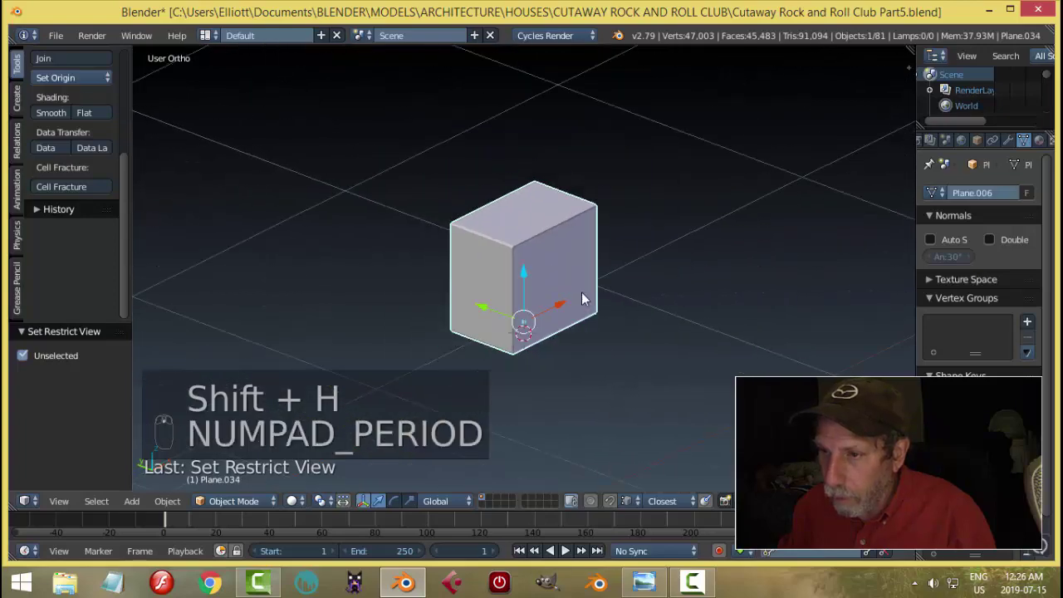
scroll(460, 301, up, 1)
middle_drag(460, 301, 657, 290)
- Lower the speaker block's top face slightly along Z in Edit Mode and save the file over the existing one
key(Tab)
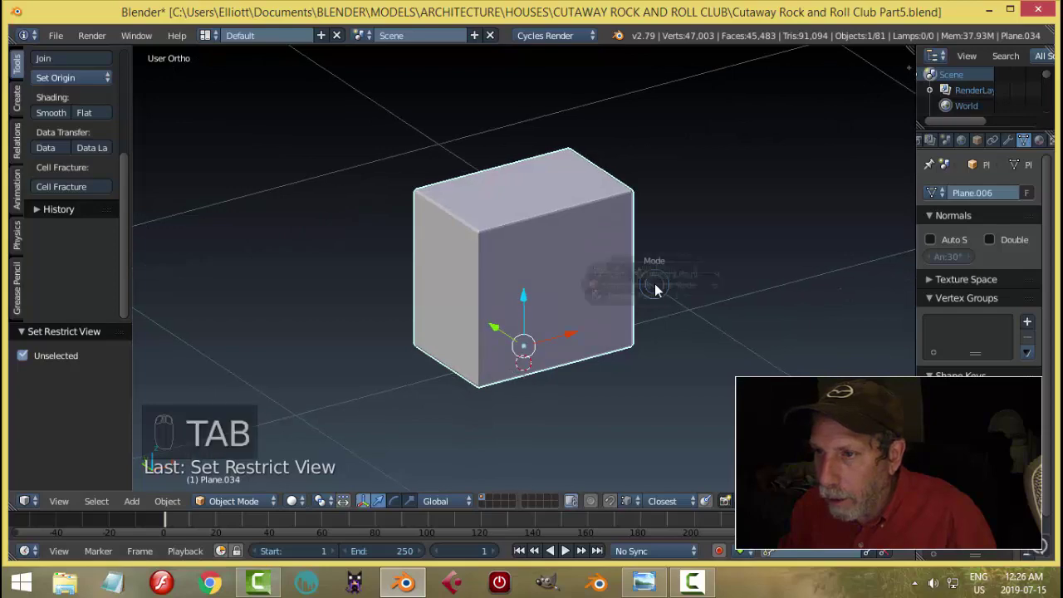
right_click(538, 191)
drag(532, 146, 526, 171)
key(a)
key(a)
middle_drag(526, 171, 541, 221)
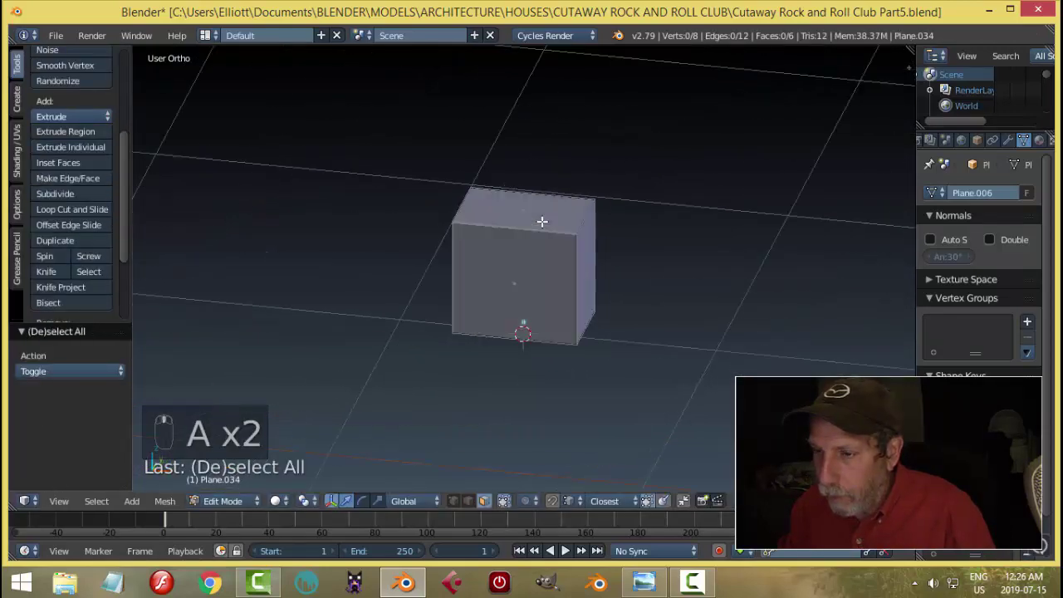
key(ctrl+s)
click(541, 221)
- Inset the speaker block's front face by about 0.039 to form a border frame
middle_drag(581, 255, 523, 271)
right_click(522, 271)
middle_drag(620, 294, 703, 271)
scroll(662, 292, up, 3)
key(i)
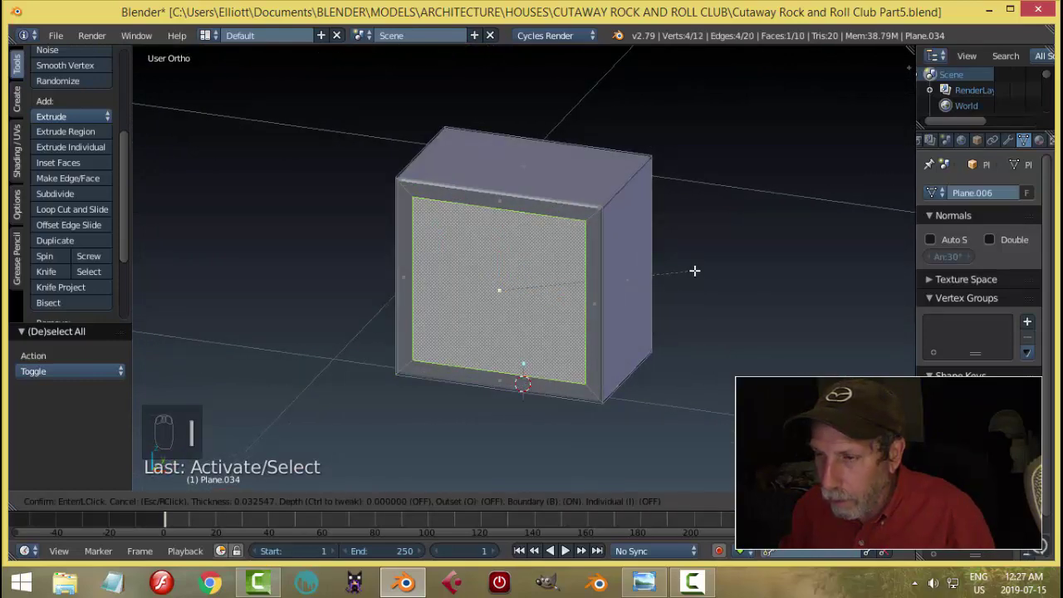
click(692, 270)
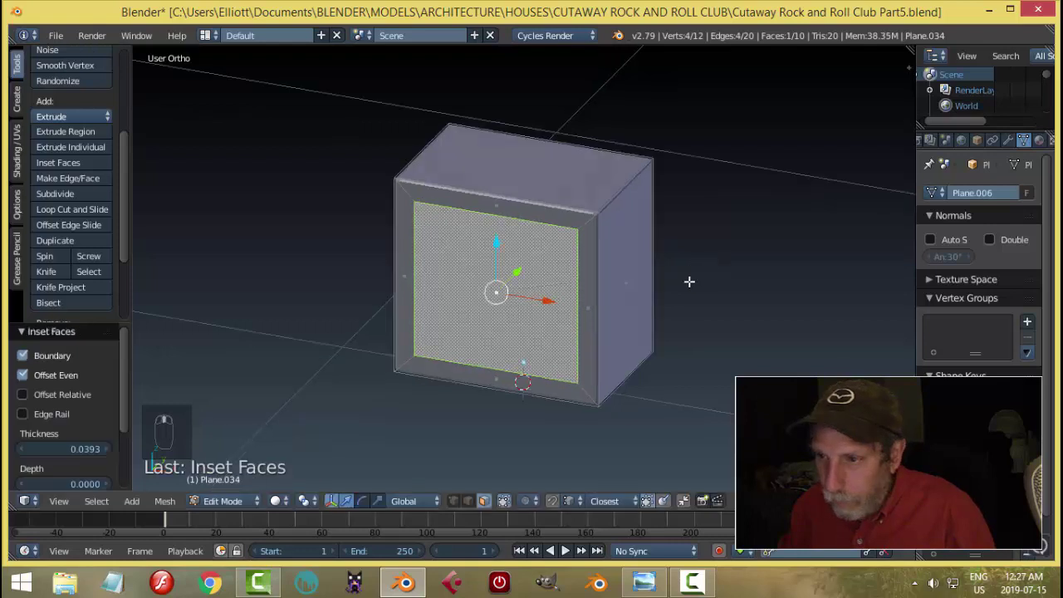
- Extrude the inset front face about 0.033 into the block to make a recess
middle_drag(689, 280, 555, 290)
key(e)
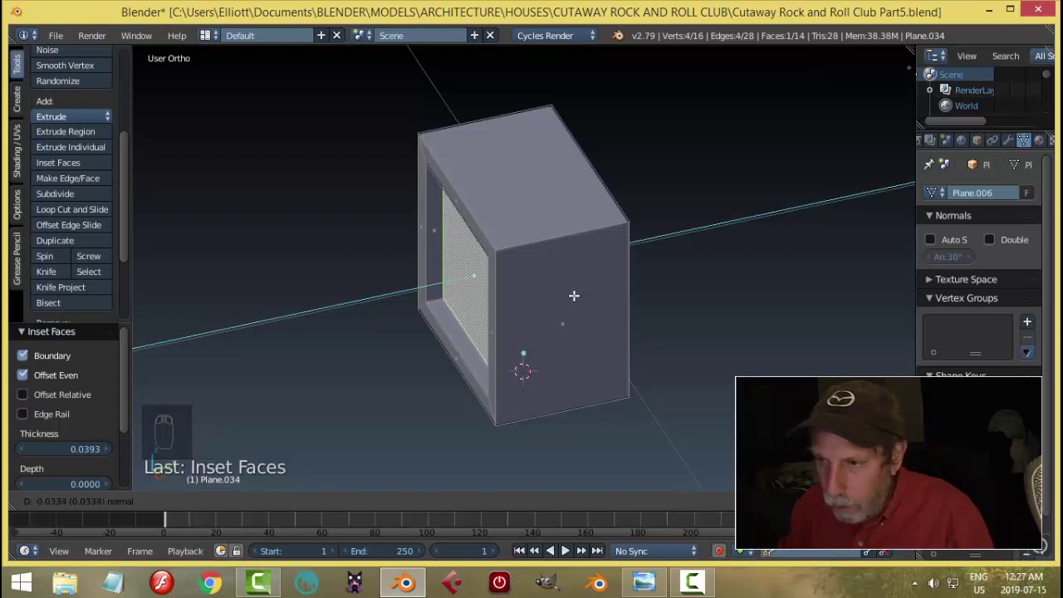
click(573, 295)
middle_drag(562, 303, 603, 285)
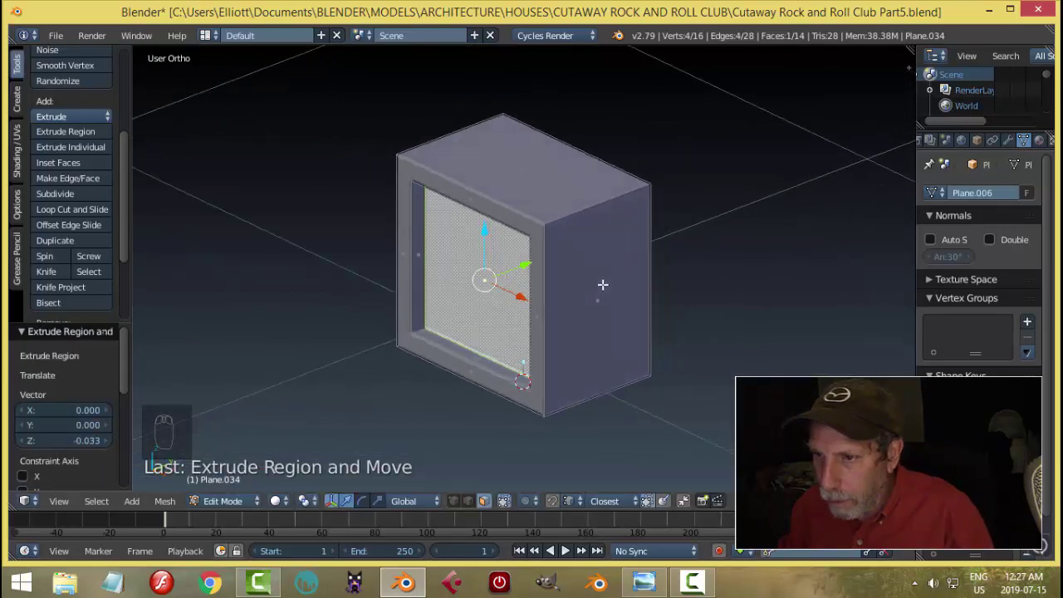
- Duplicate the recessed face, move the copy about 0.137 out along negative Y and separate it into its own object
key(shift+d)
drag(516, 261, 614, 289)
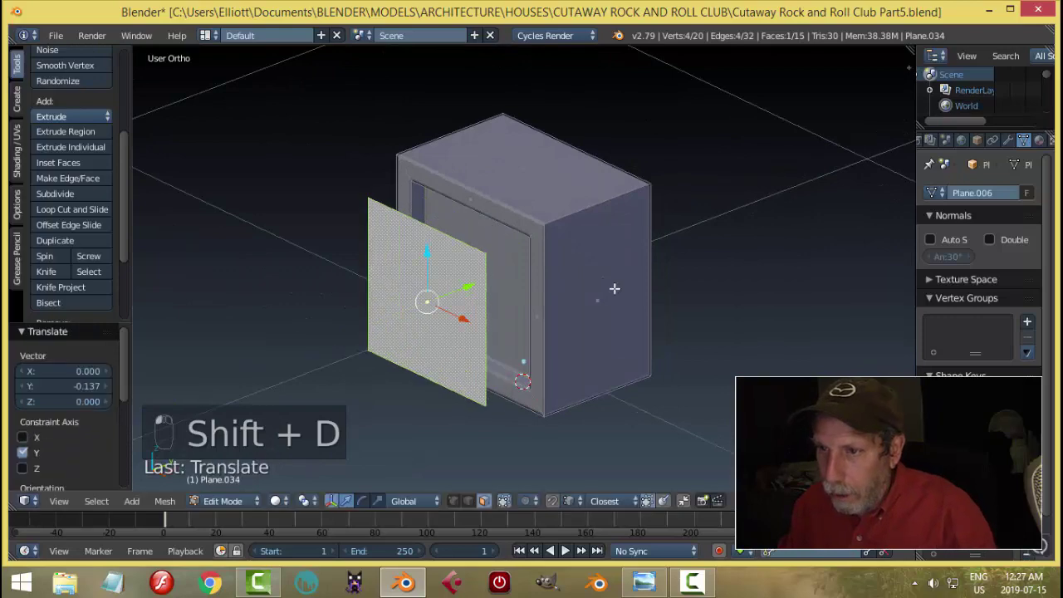
key(p)
click(615, 290)
- Return to Object Mode, select the separated front panel and set its origin to its geometry
key(Tab)
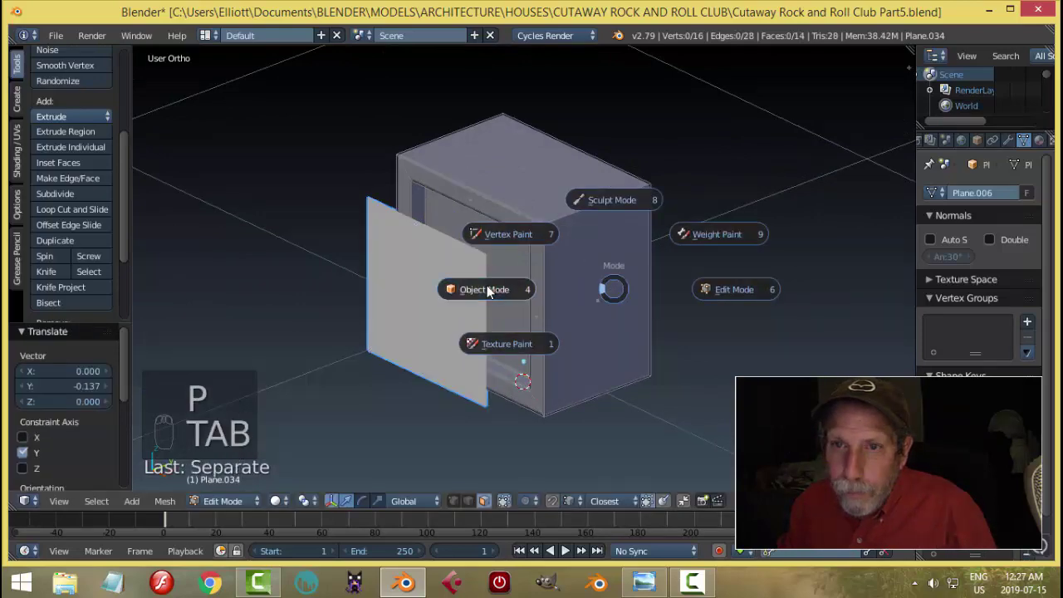
click(487, 288)
click(396, 285)
click(71, 77)
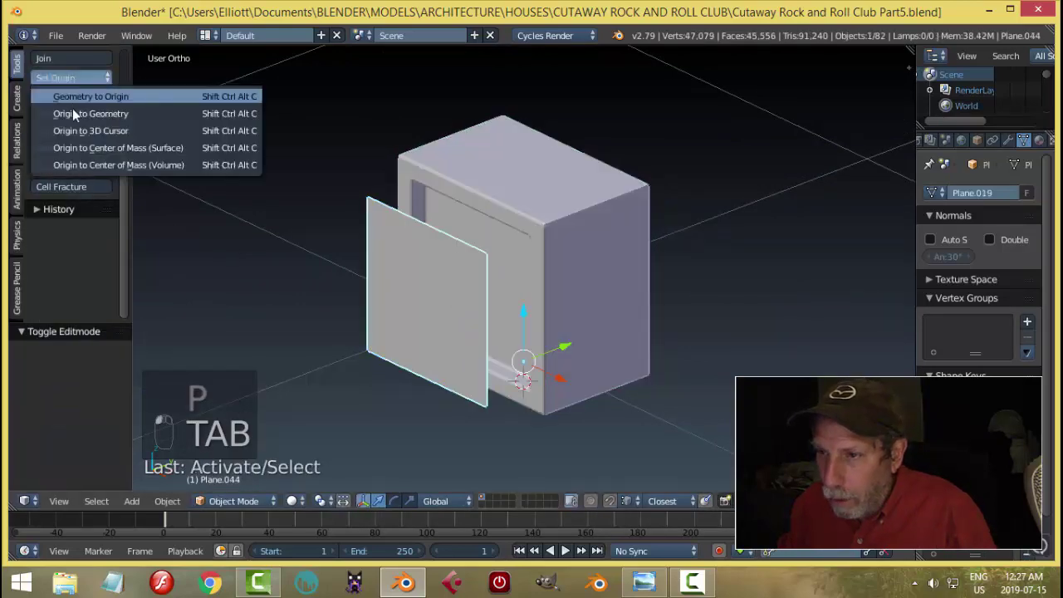
click(72, 110)
- Subdivide the whole front panel with 18 cuts in Edit Mode
middle_drag(290, 163, 737, 273)
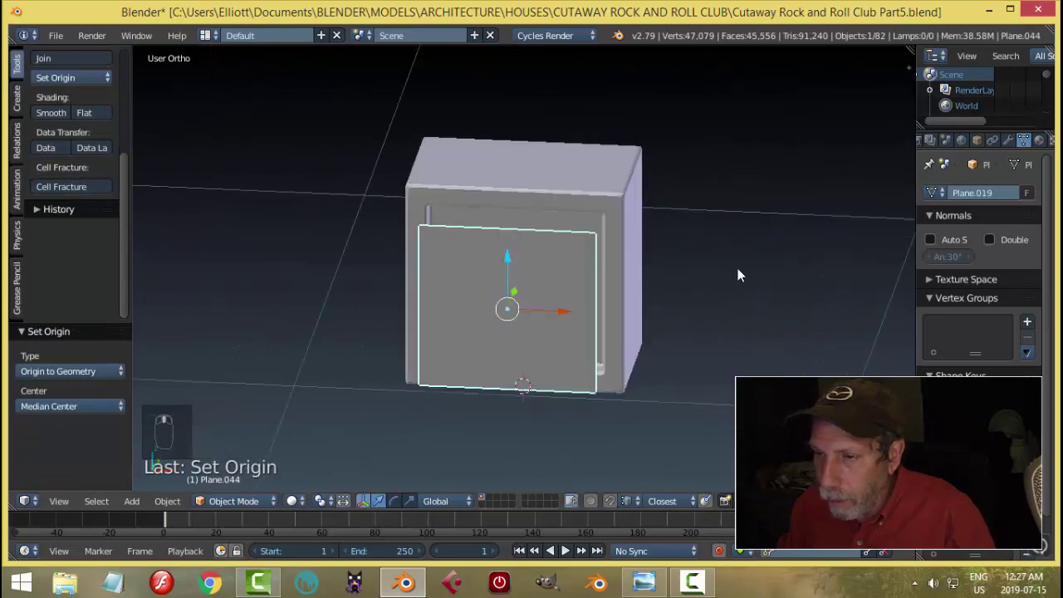
key(Tab)
click(862, 269)
key(a)
key(a)
middle_drag(654, 286, 689, 279)
key(w)
click(666, 188)
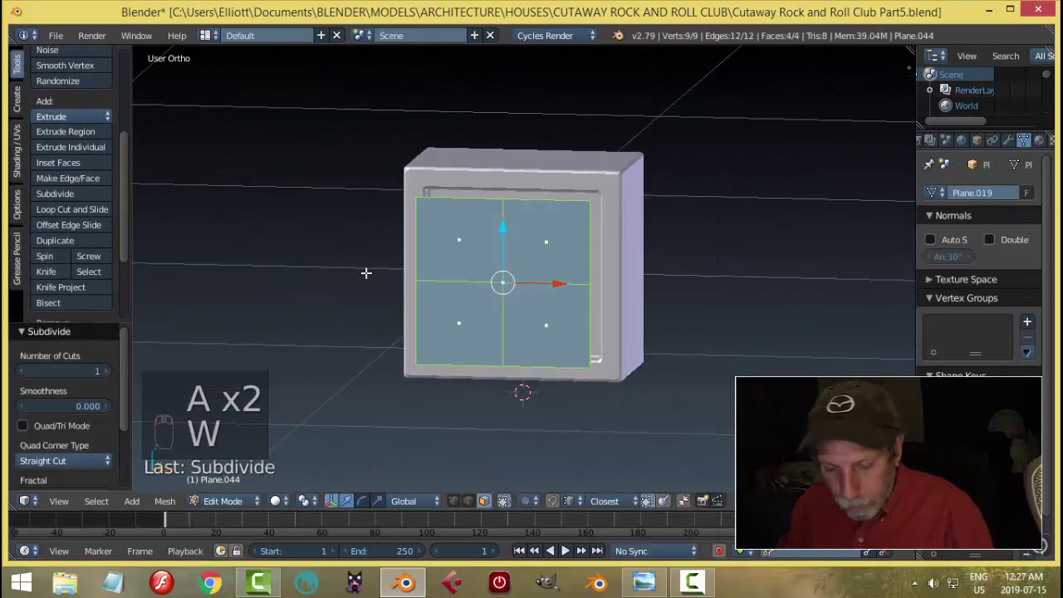
click(79, 369)
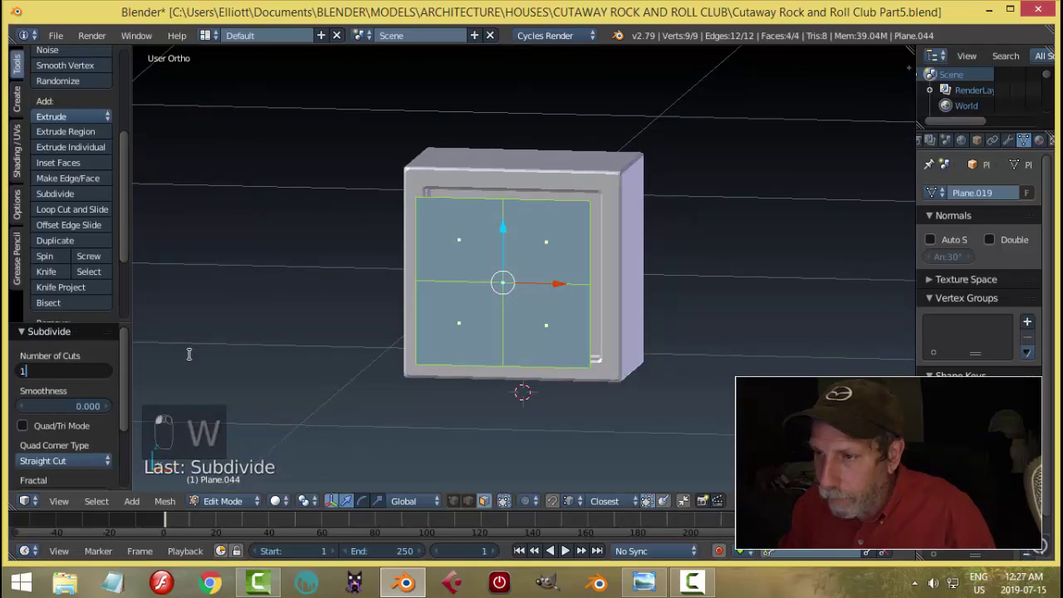
text(18)
key(Return)
mouse_move(651, 313)
middle_down()
mouse_move(649, 325)
mouse_move(646, 304)
mouse_move(633, 315)
middle_up()
scroll(649, 325, up, 3)
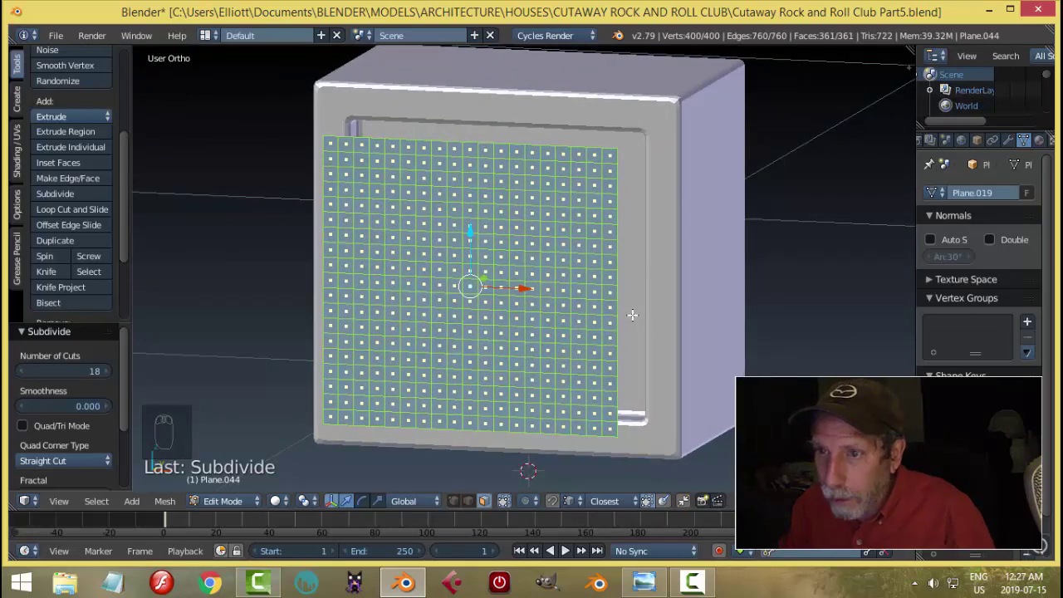
- Inset all the panel's faces individually by about 0.0038, delete the inner faces to leave grille holes and return to Object Mode
key(i)
key(i)
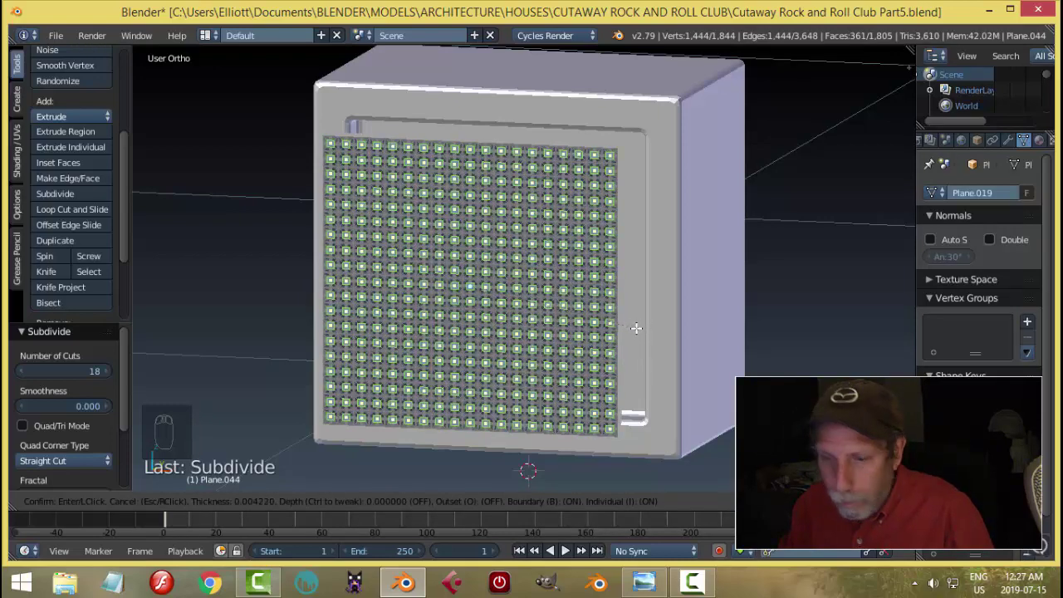
click(637, 337)
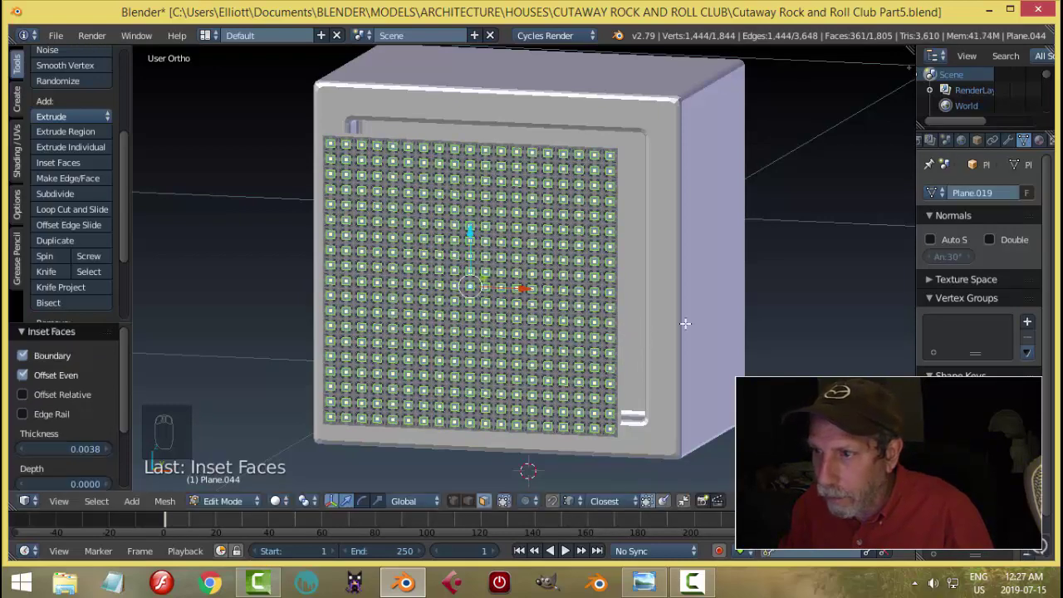
key(x)
click(670, 356)
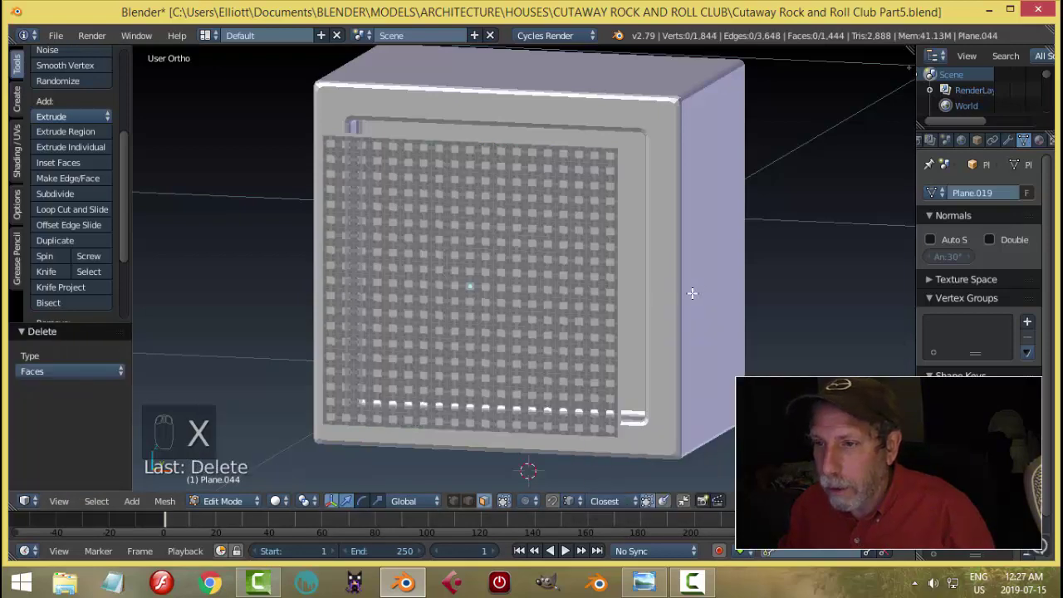
middle_drag(692, 293, 642, 309)
key(Tab)
click(488, 280)
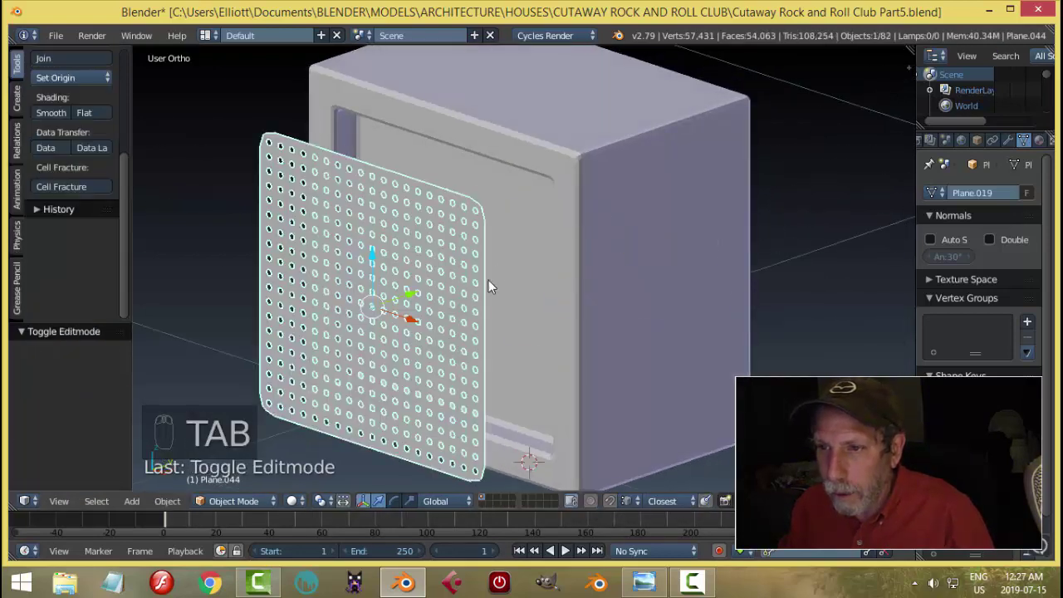
- Select the grille, turn off its Bevel modifier's viewport display and set the bevel to 1 segment
key(a)
key(a)
scroll(531, 265, down, 2)
right_click(436, 252)
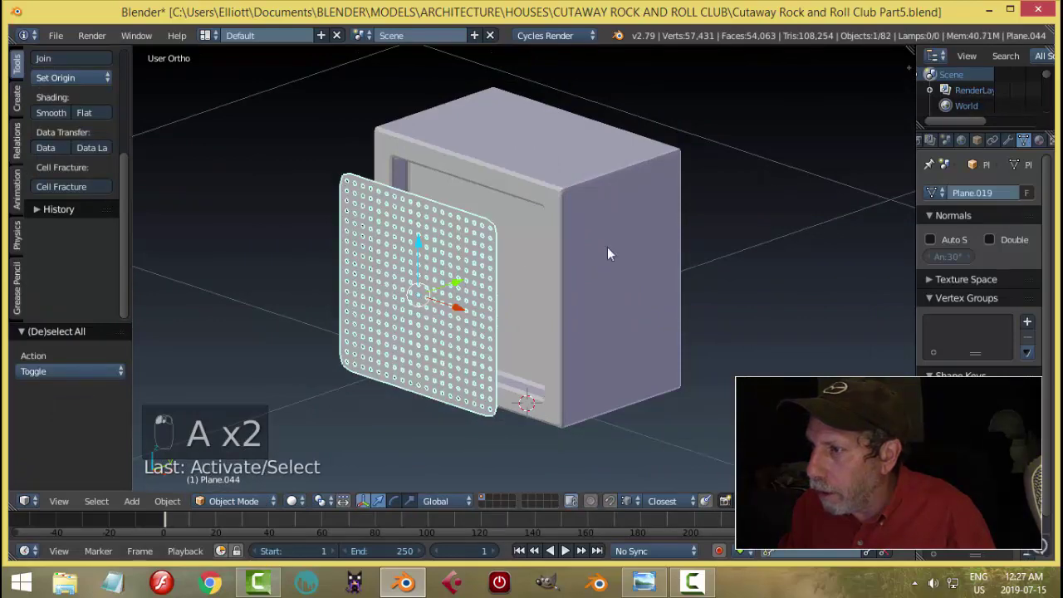
click(1009, 140)
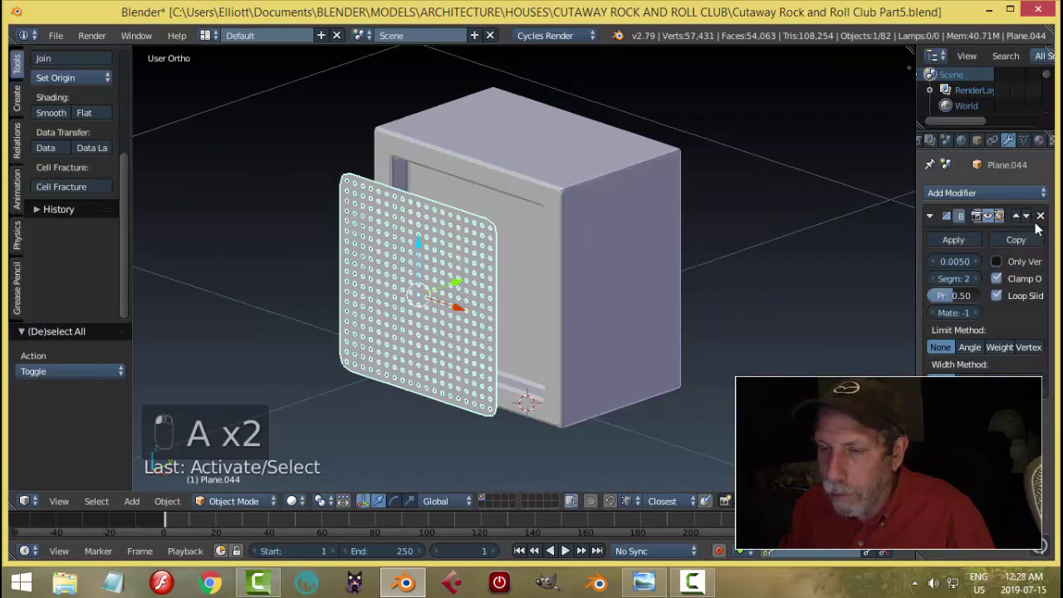
click(989, 217)
middle_drag(552, 272, 623, 279)
click(931, 278)
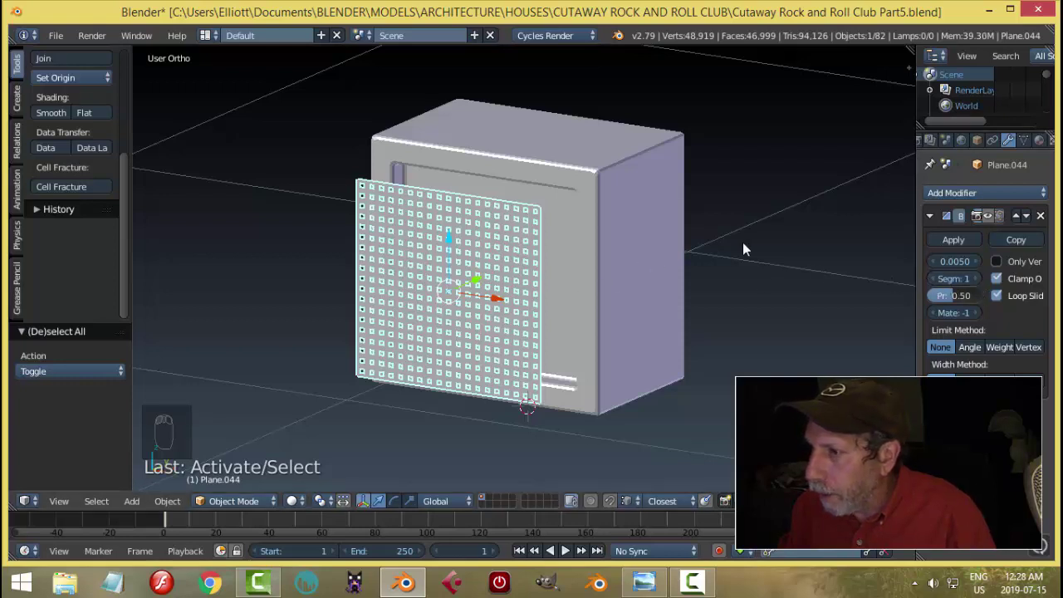
- Add a Solidify modifier to the grille, move it above the Bevel modifier and set its thickness to 0.005
click(959, 191)
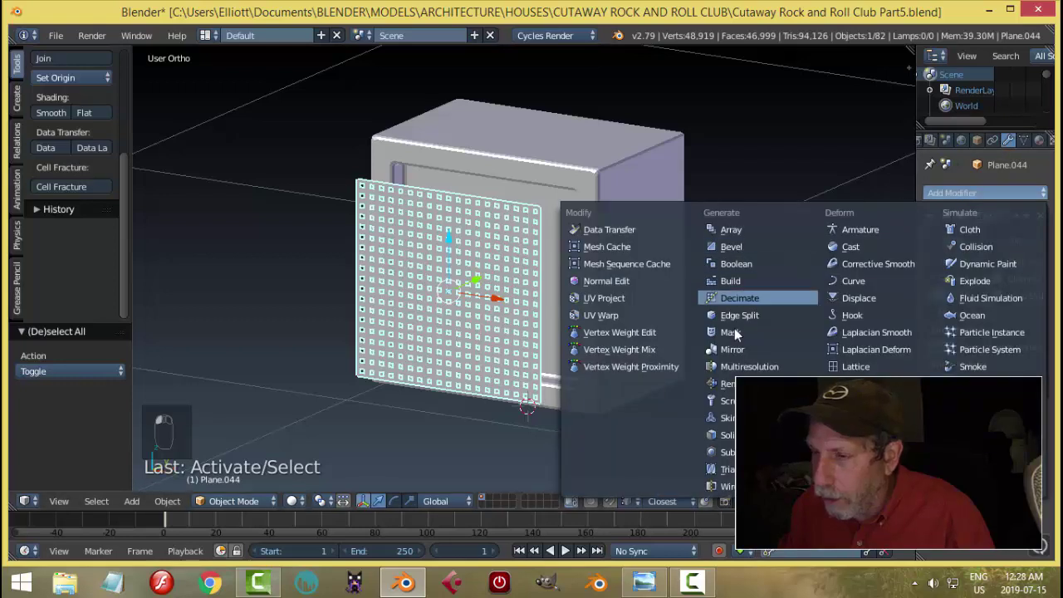
click(723, 435)
middle_drag(727, 295, 625, 360)
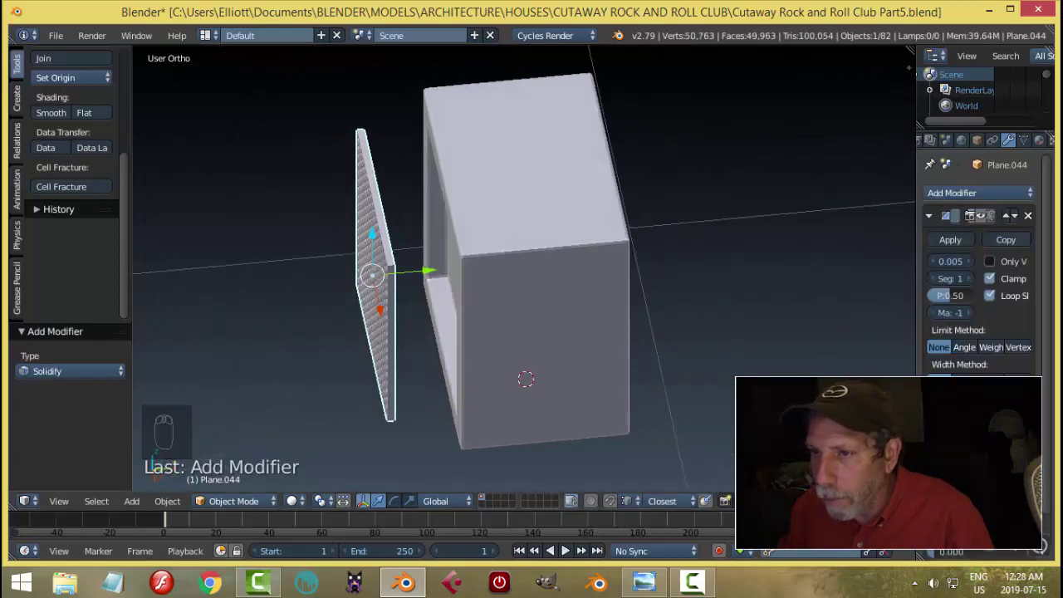
click(1007, 215)
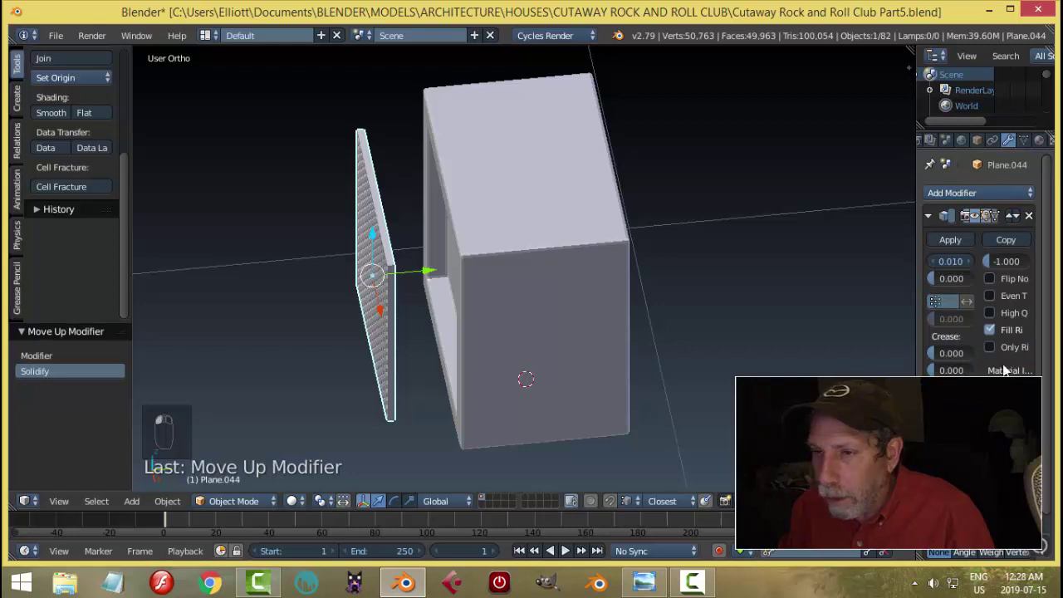
drag(956, 265, 937, 264)
mouse_move(505, 280)
middle_down()
mouse_move(539, 267)
mouse_move(573, 275)
middle_up()
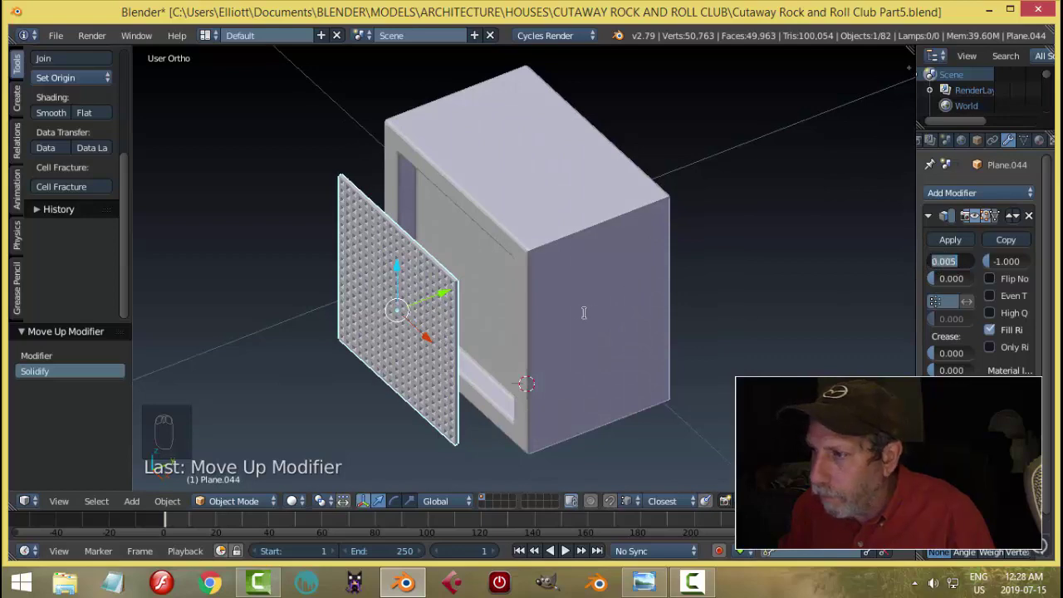
middle_drag(645, 312, 701, 301)
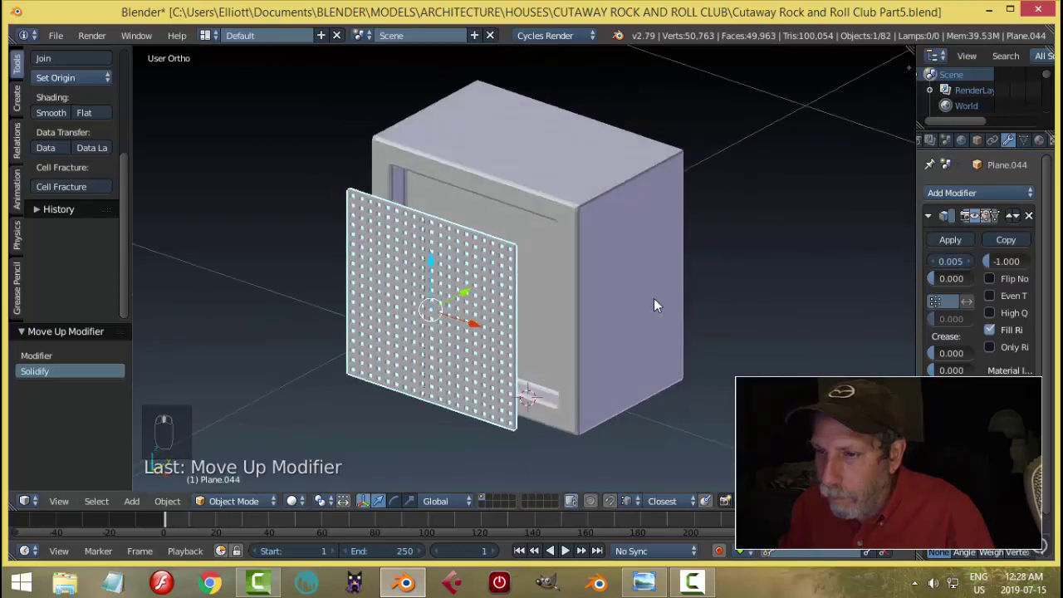
- Move the grille about 0.110 along Y into the speaker block's front recess and clear the selection
key(a)
right_click(468, 294)
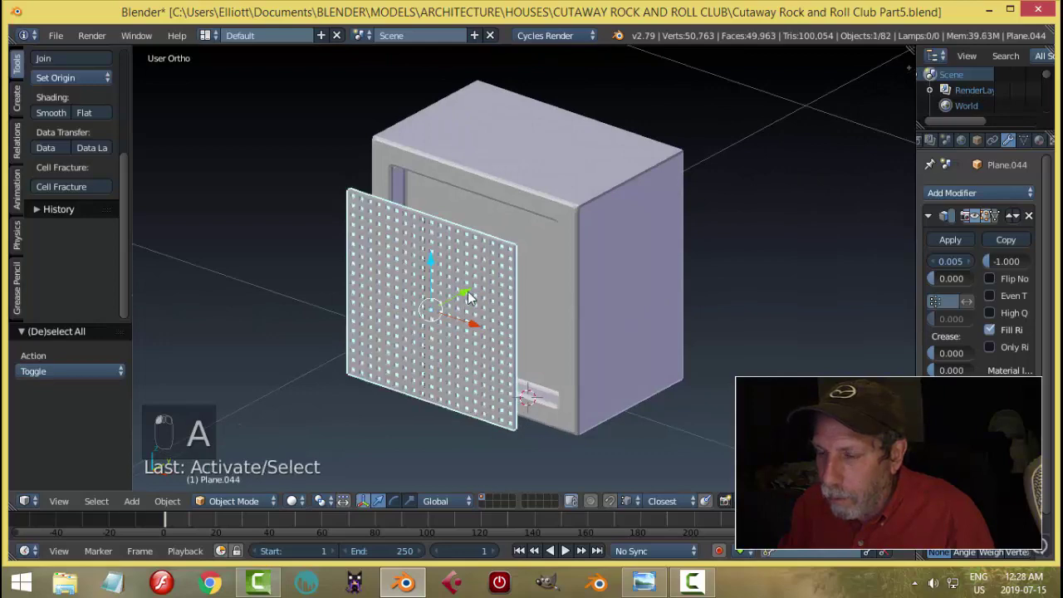
key(g)
key(y)
click(532, 278)
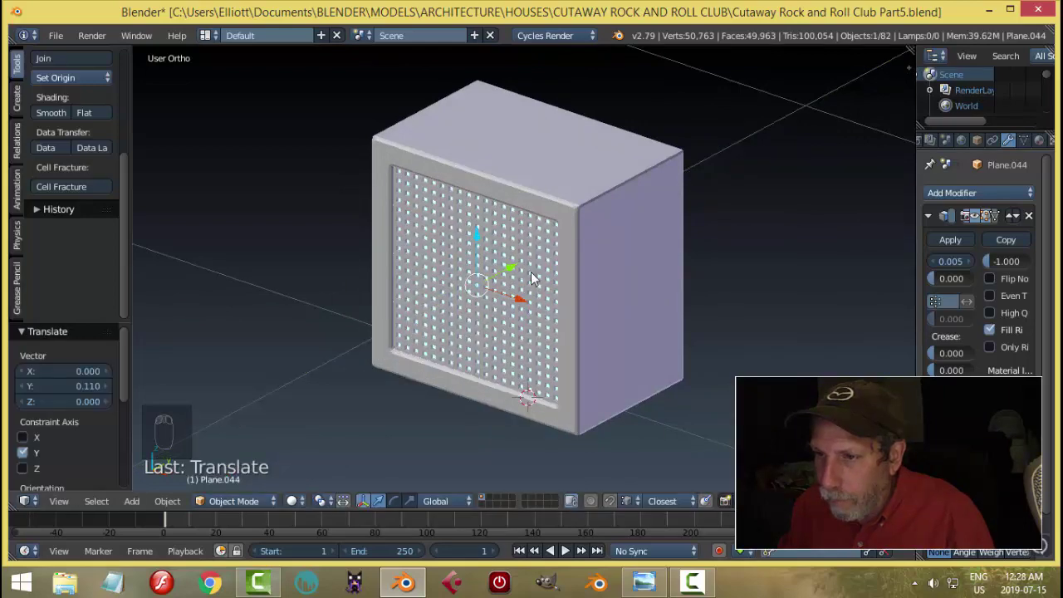
key(a)
mouse_move(514, 302)
middle_down()
mouse_move(525, 335)
mouse_move(510, 316)
middle_up()
- Collapse the grille's Solidify settings, turn its Bevel modifier's viewport display back on and deselect the grille
right_click(508, 283)
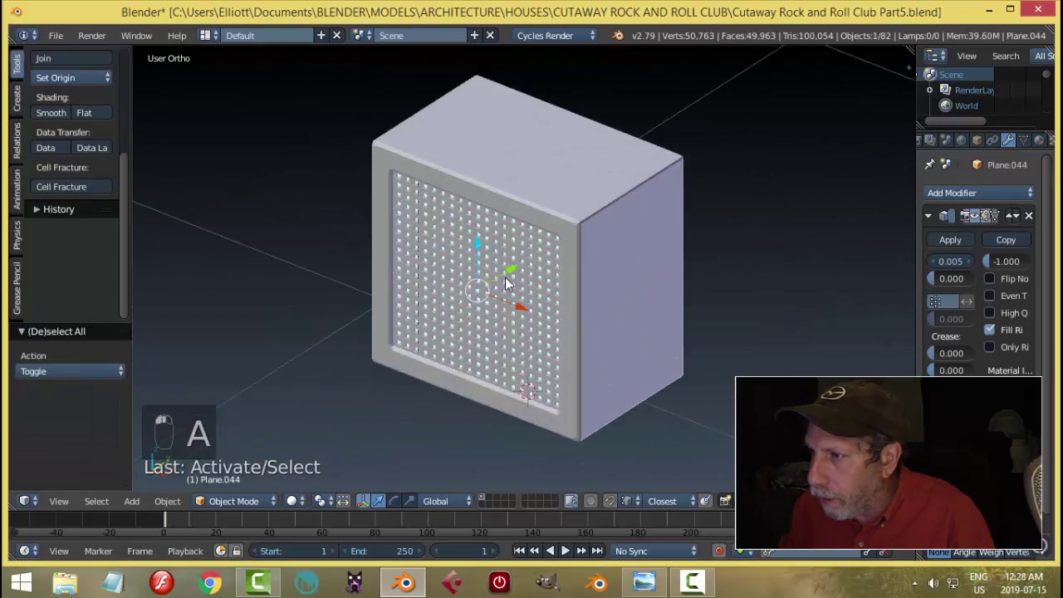
click(929, 216)
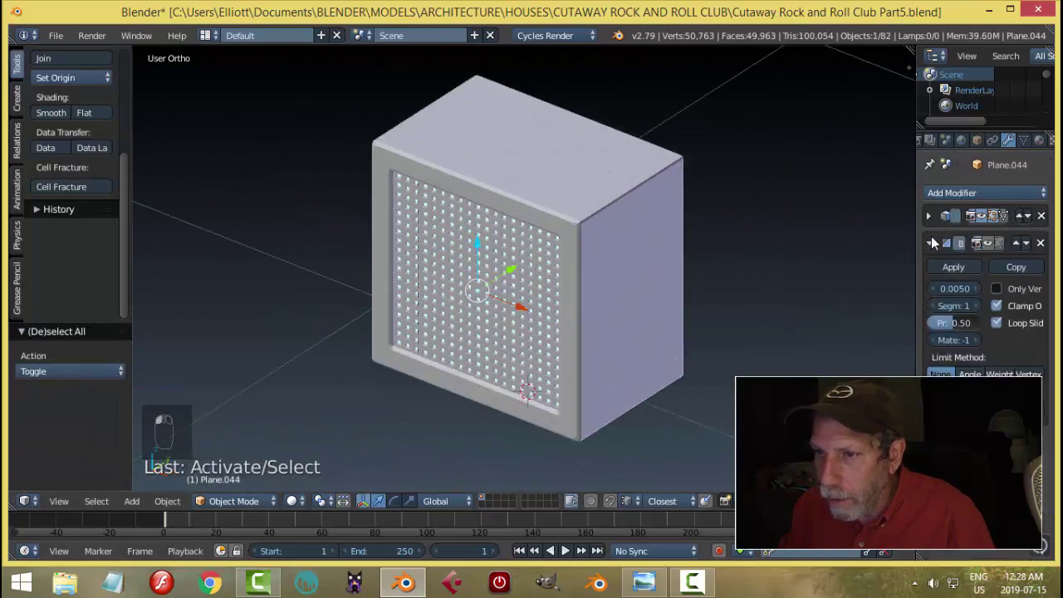
click(987, 243)
key(a)
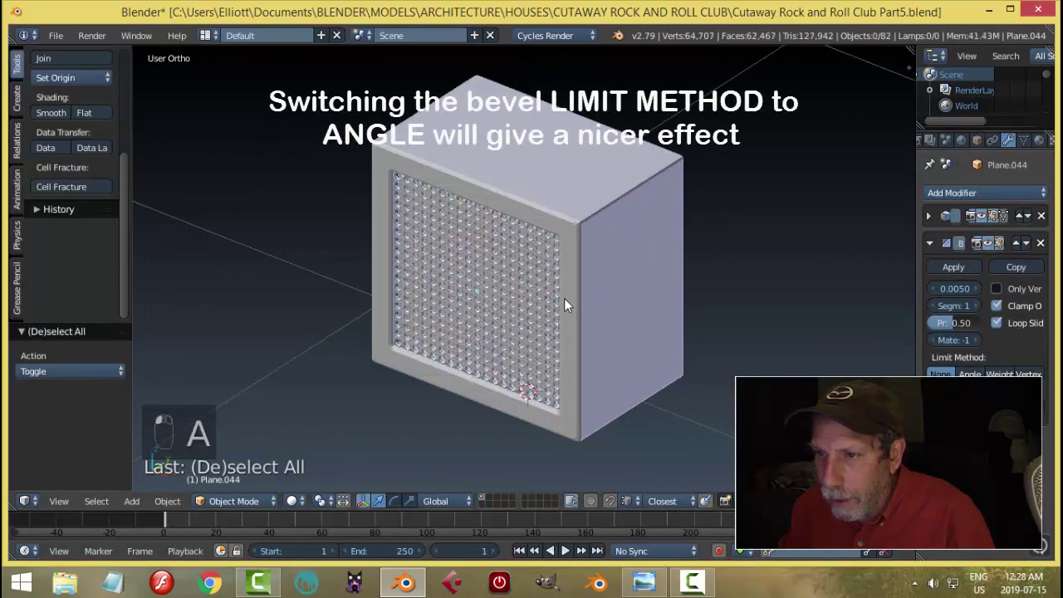
- Check the fitted grille from several angles, clear the selection and save the file over the existing version
middle_drag(568, 301, 477, 278)
right_click(478, 278)
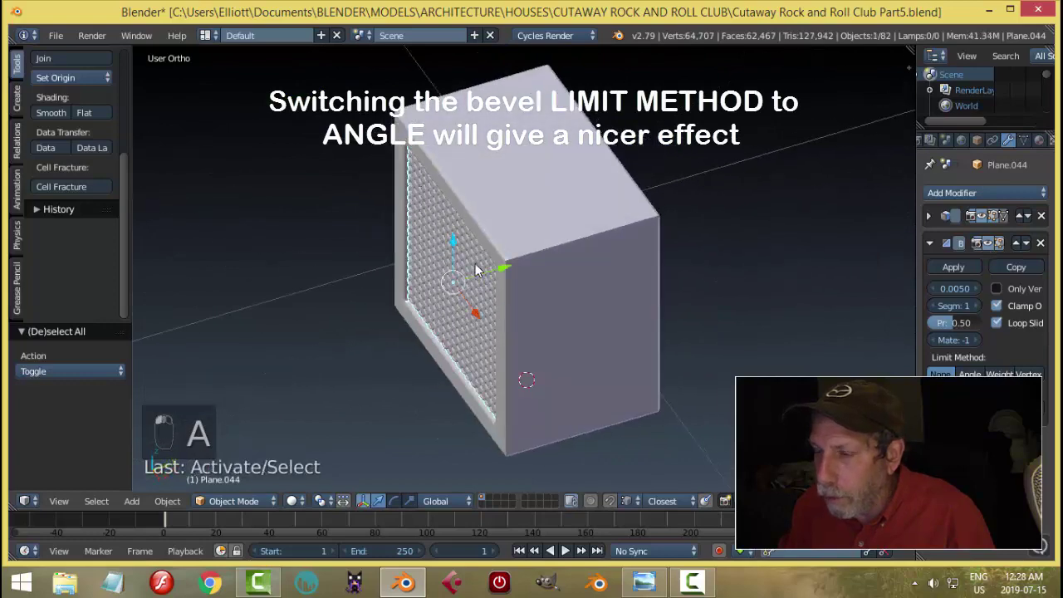
middle_drag(642, 205, 552, 326)
key(a)
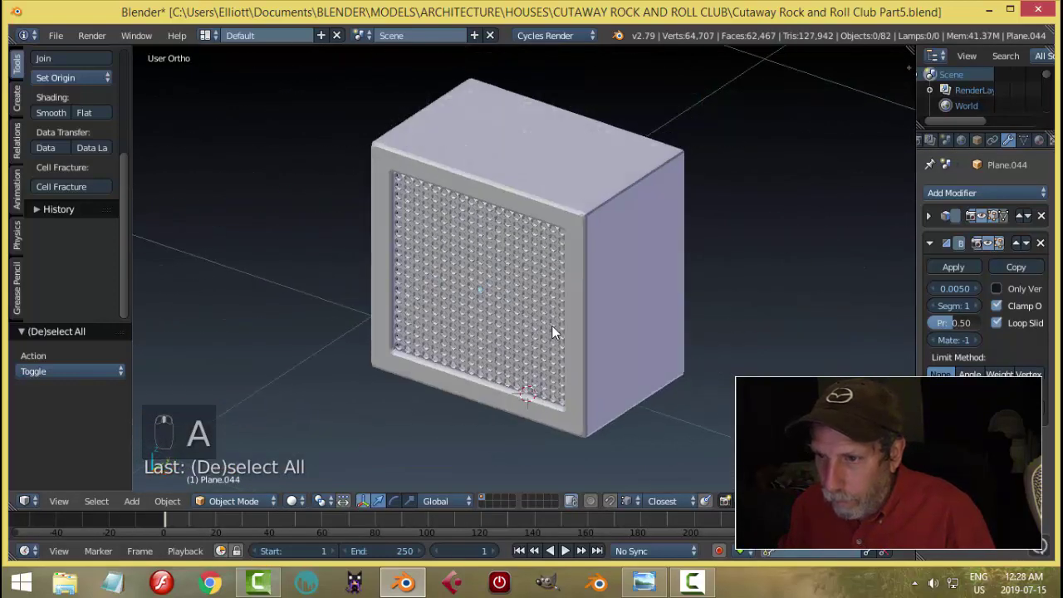
key(ctrl+s)
click(551, 325)
- Enter Edit Mode on the speaker block and add two evenly spaced loop cuts running vertically down its sides
middle_drag(618, 330, 630, 291)
right_click(551, 298)
scroll(563, 298, down, 3)
key(a)
right_click(558, 279)
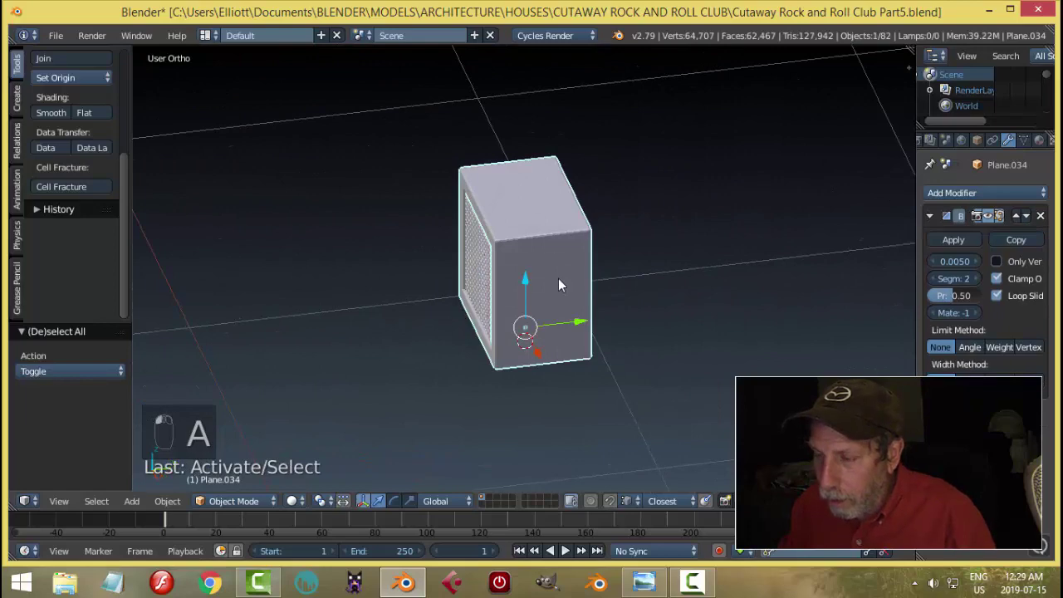
key(Tab)
click(665, 278)
scroll(597, 273, up, 3)
key(ctrl+r)
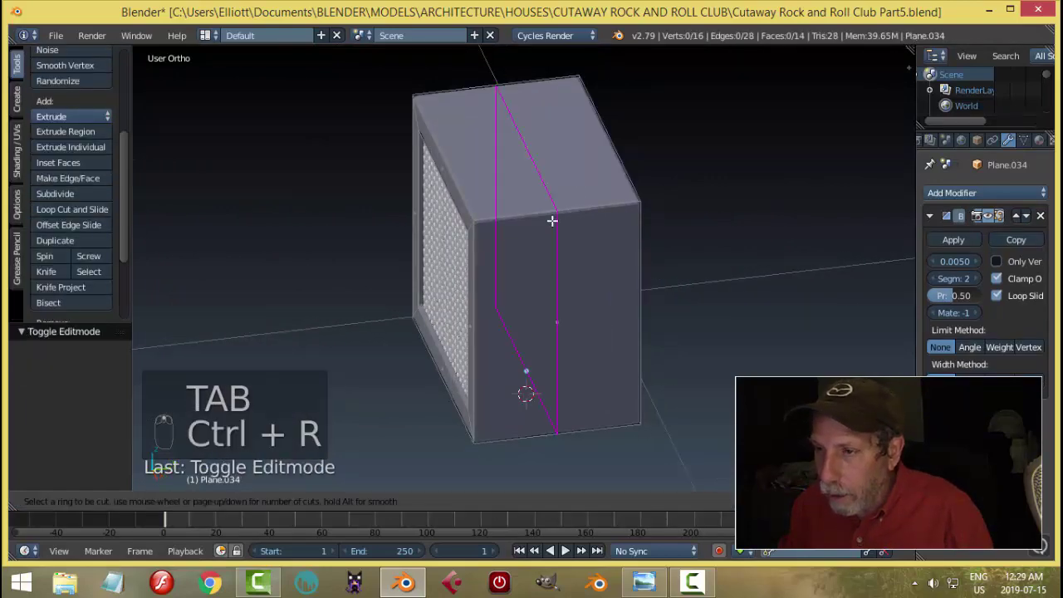
scroll(550, 221, up, 1)
click(551, 221)
right_click(551, 221)
- Scale the two vertical side cuts along Y by about 1.273 and then 0.945, comparing their spacing with the reference image
middle_drag(700, 317, 682, 296)
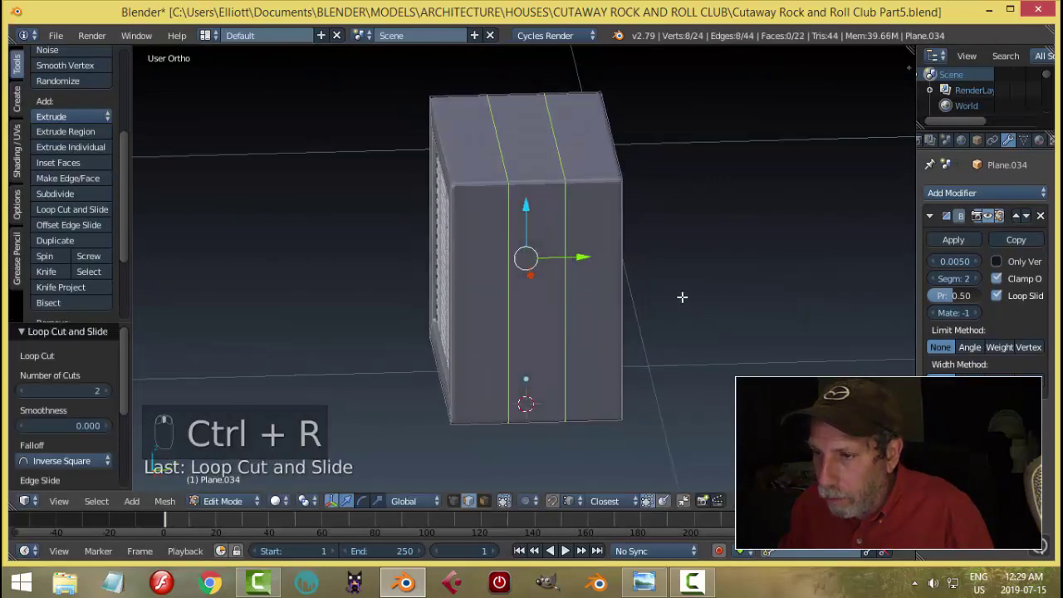
key(s)
key(y)
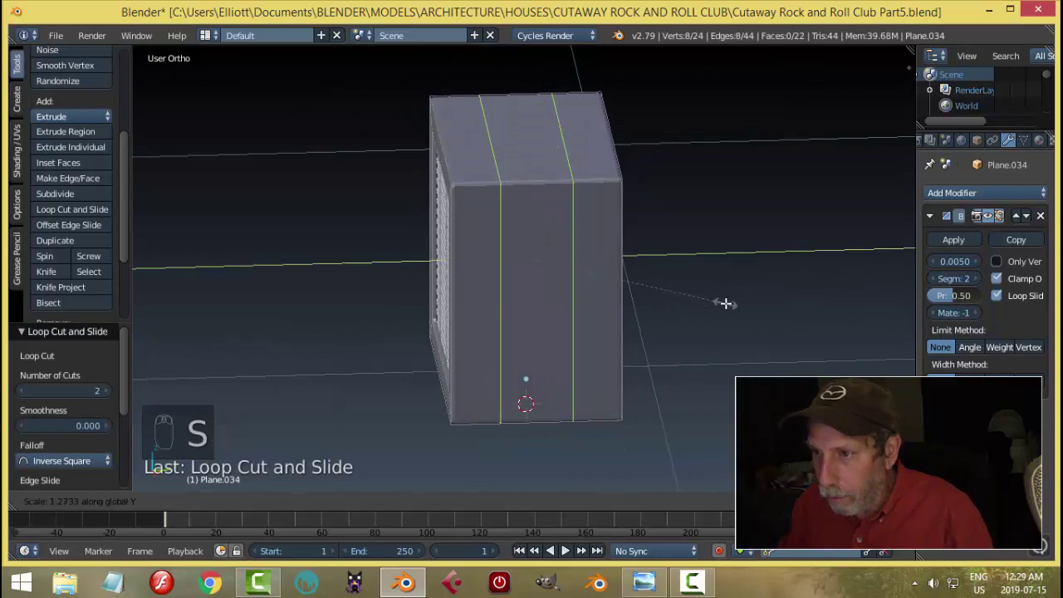
click(724, 302)
click(641, 580)
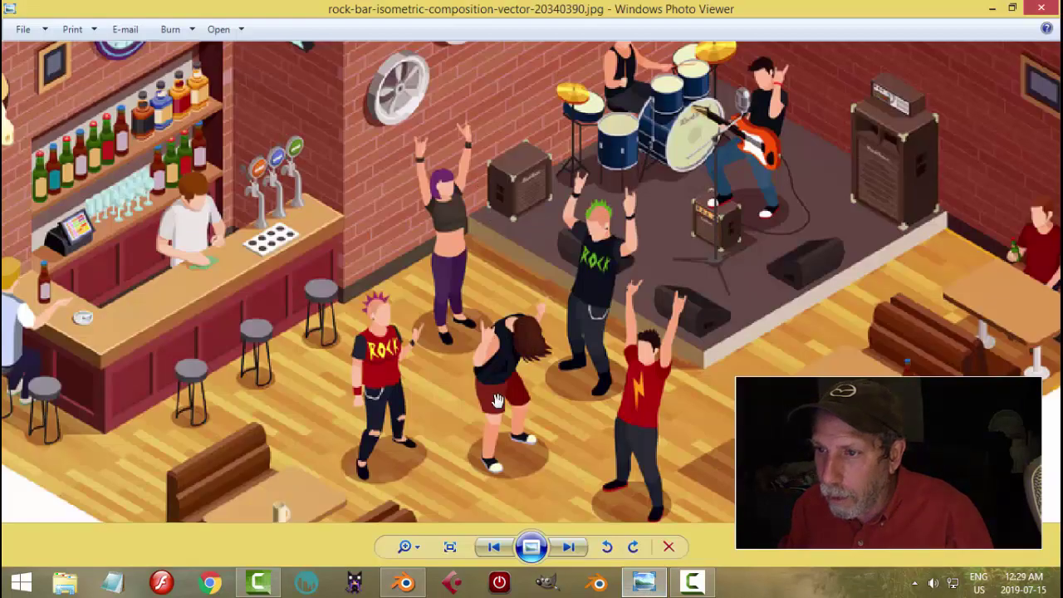
click(407, 584)
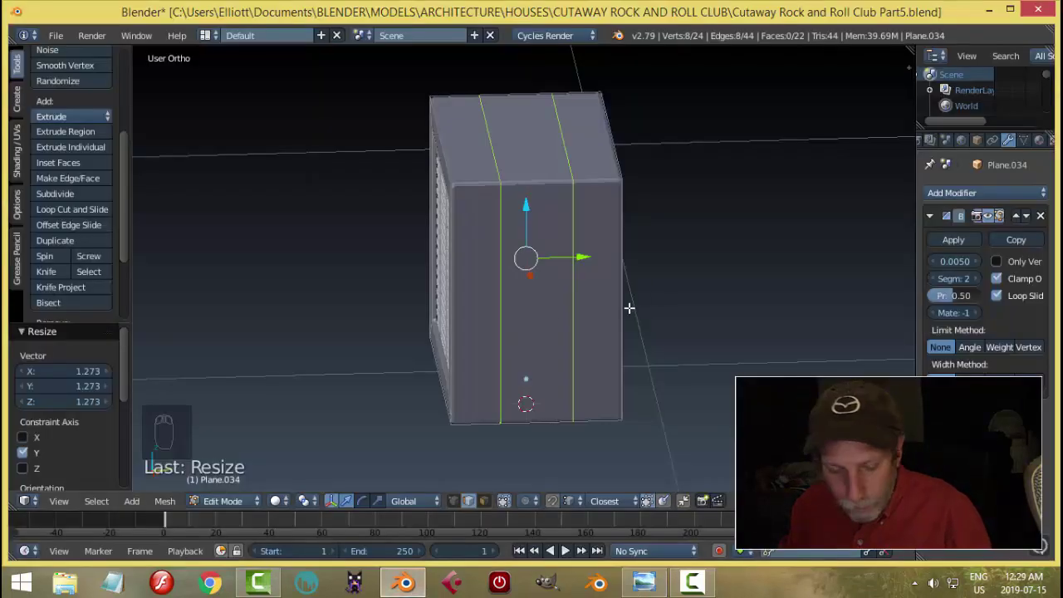
key(s)
key(y)
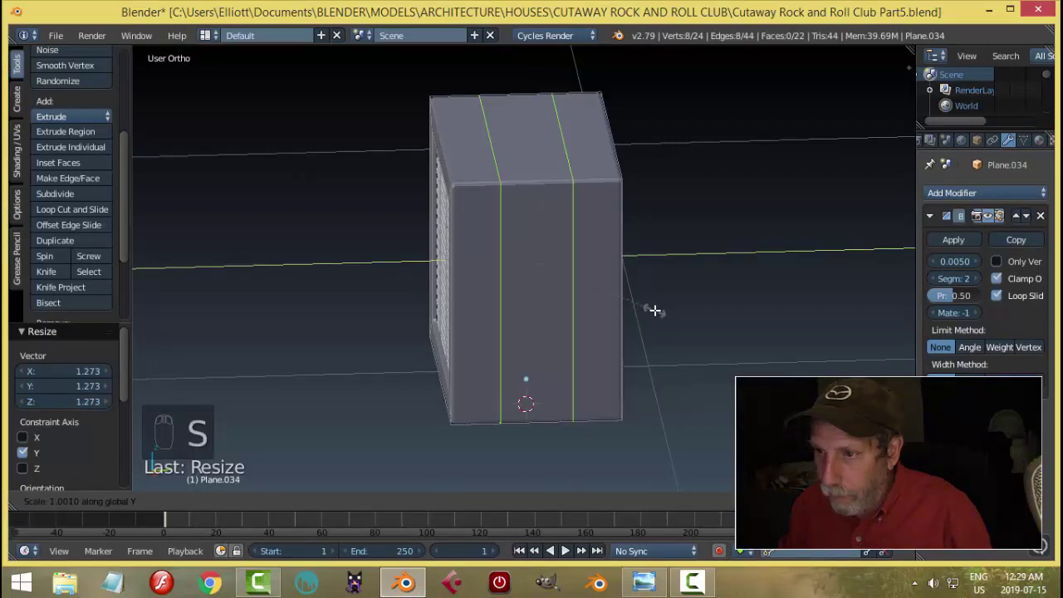
click(648, 308)
- Add two horizontal loop cuts around the speaker block, check the reference image and scale them by about 1.084 along Z
key(ctrl+r)
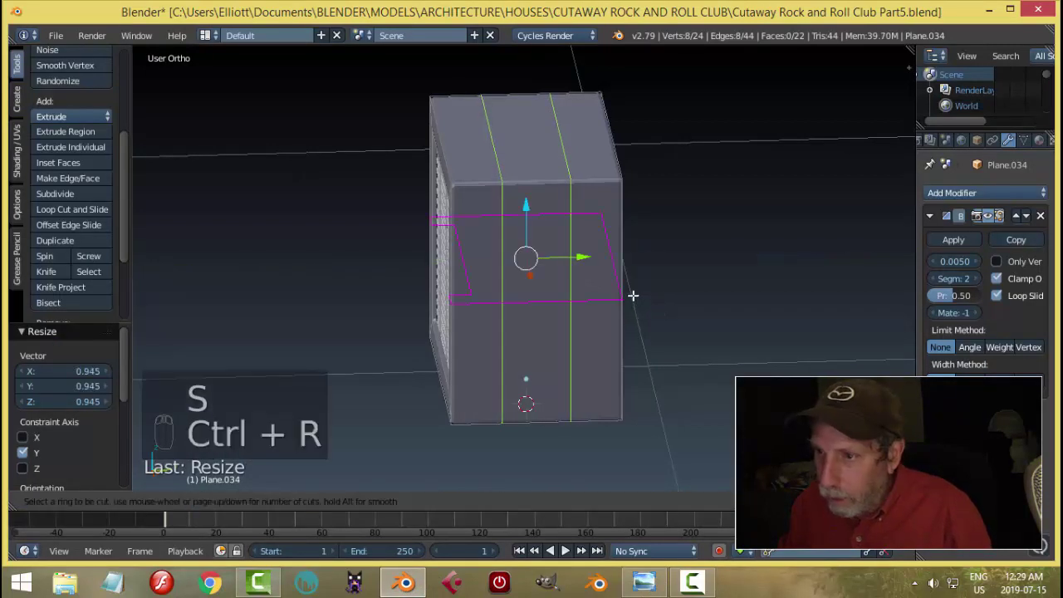
click(633, 295)
click(633, 295)
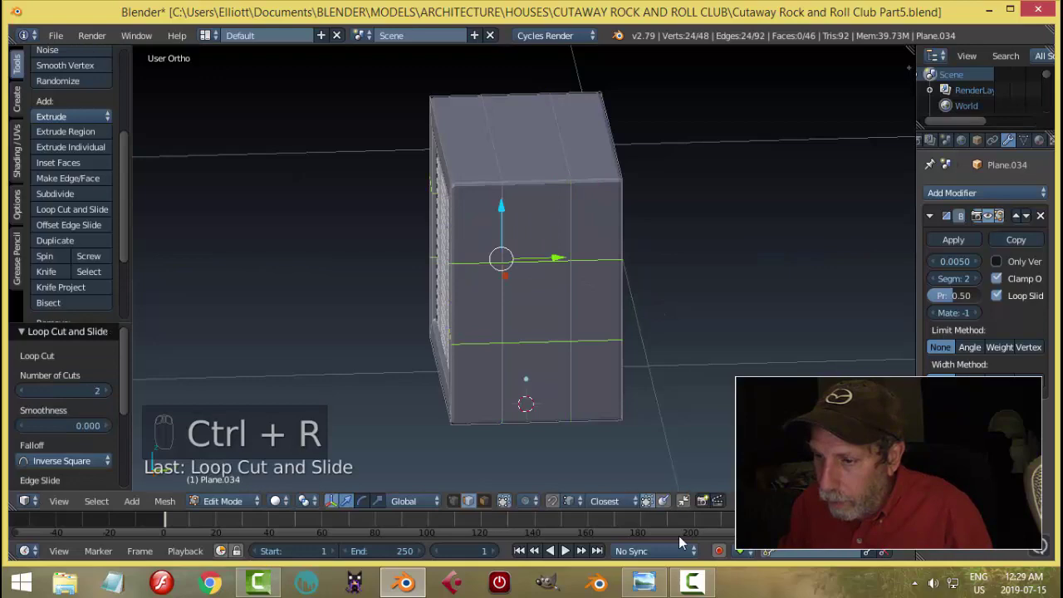
click(645, 582)
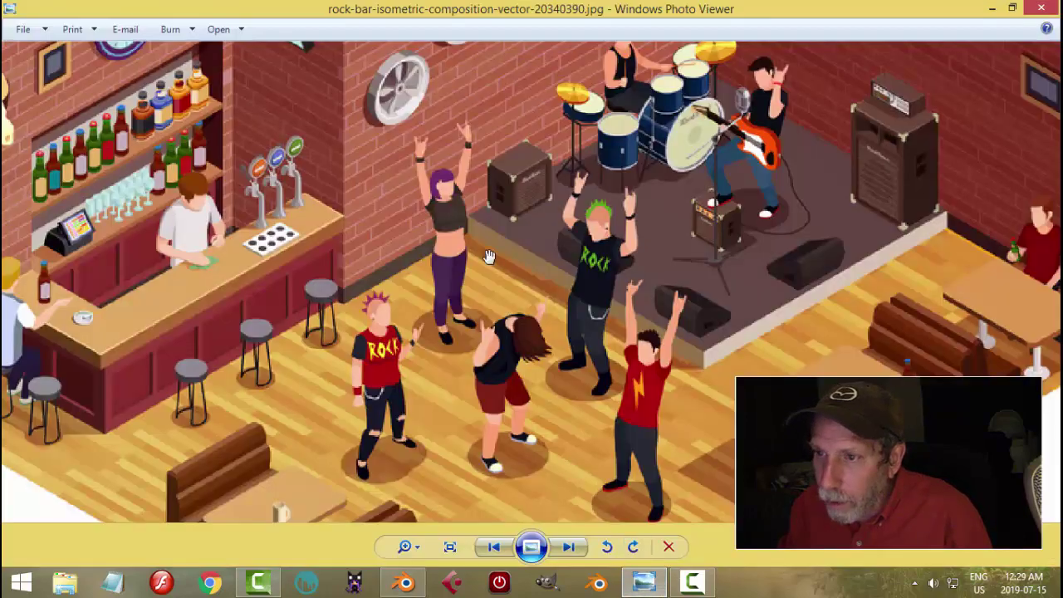
click(405, 584)
middle_drag(555, 382, 583, 369)
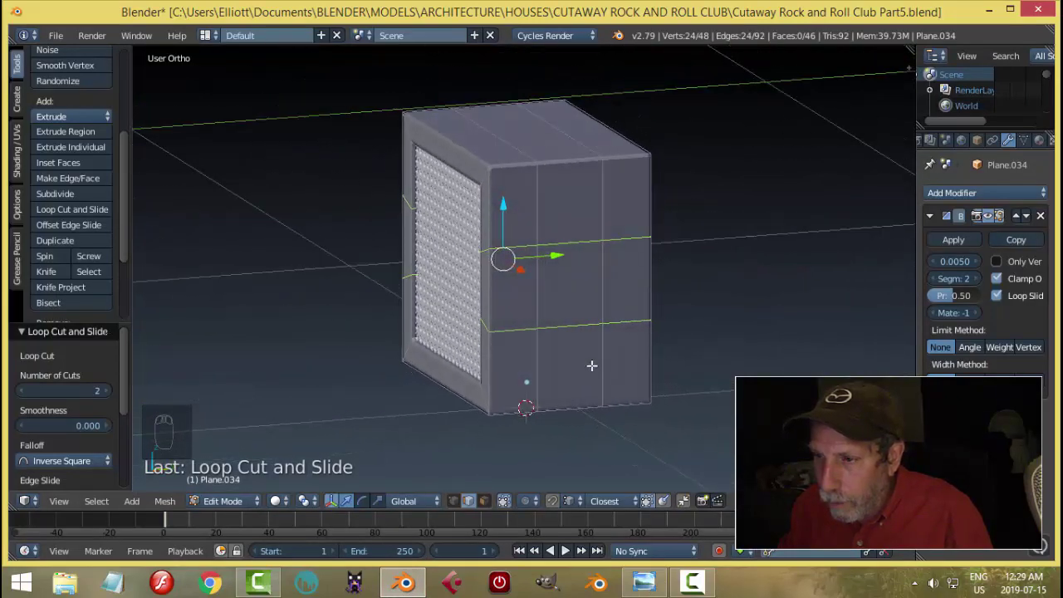
key(s)
key(z)
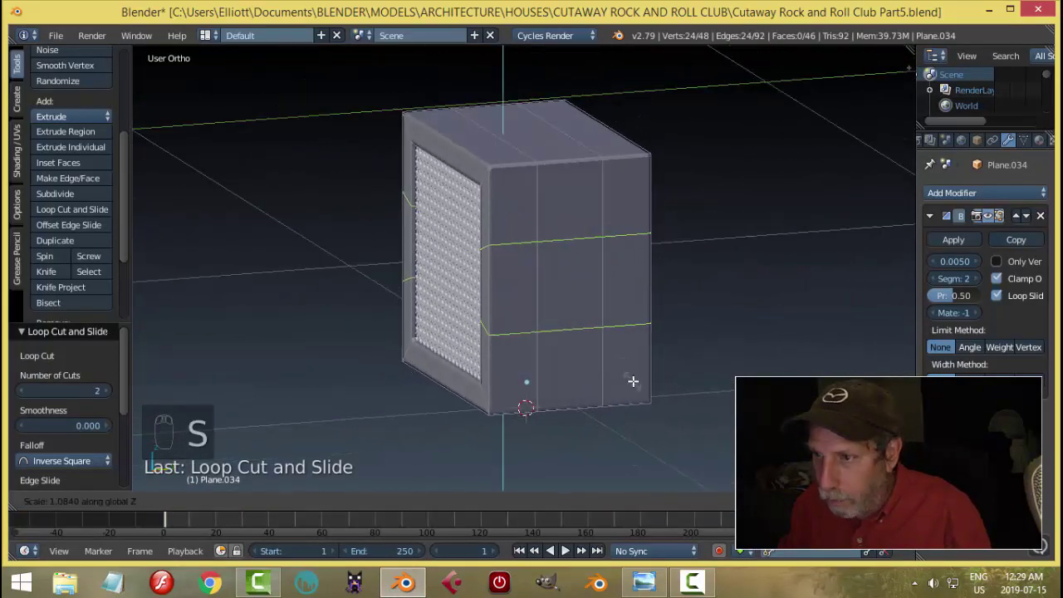
click(633, 382)
- Add one centred loop cut running vertically through the middle of the speaker block's front and clear the selection
key(a)
key(ctrl+Tab)
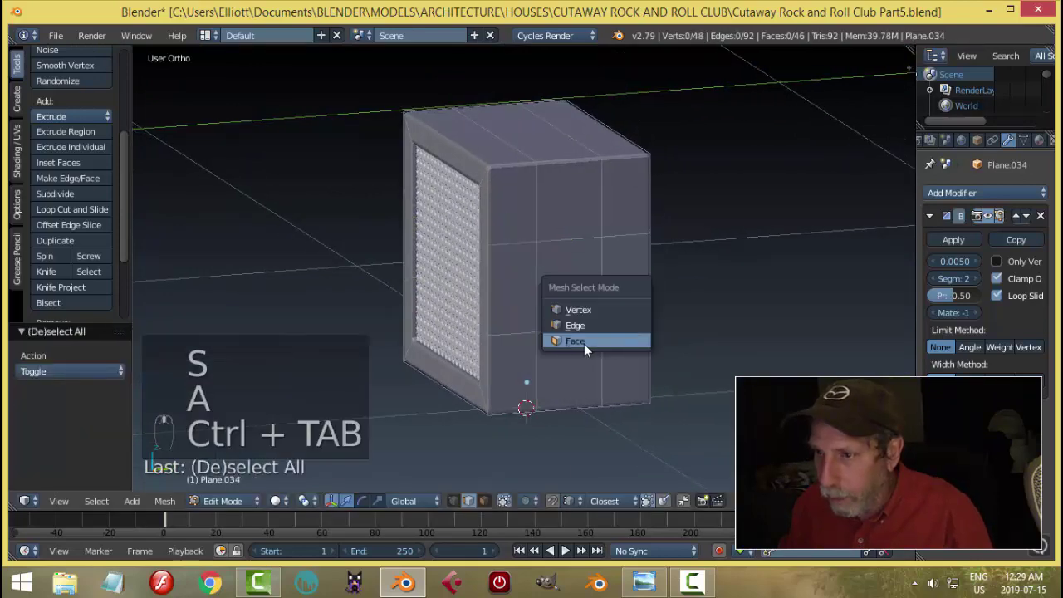
click(584, 344)
right_click(580, 275)
middle_drag(579, 275, 656, 297)
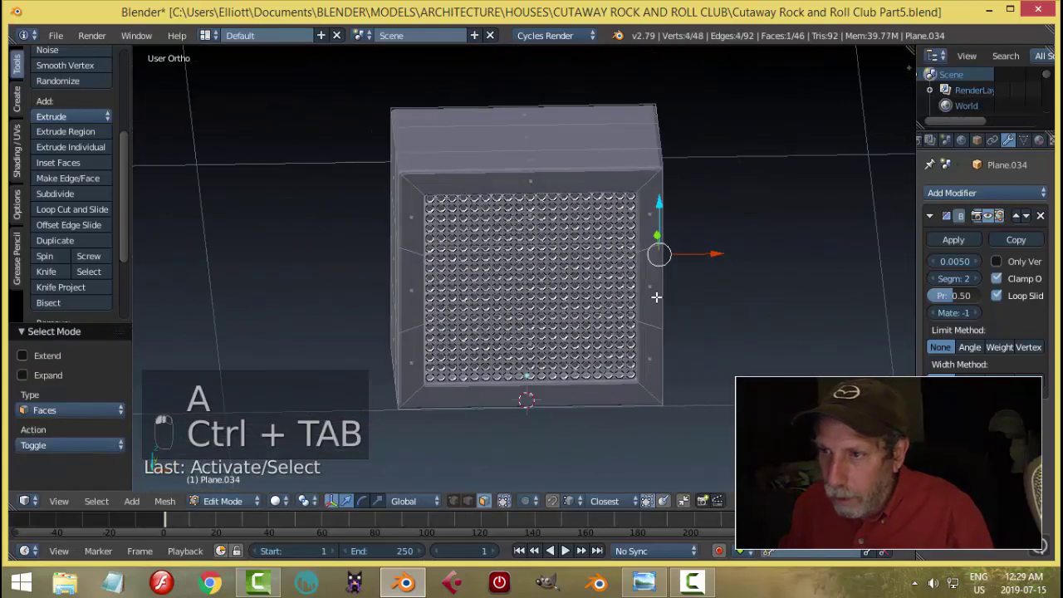
key(ctrl+r)
click(539, 186)
right_click(540, 185)
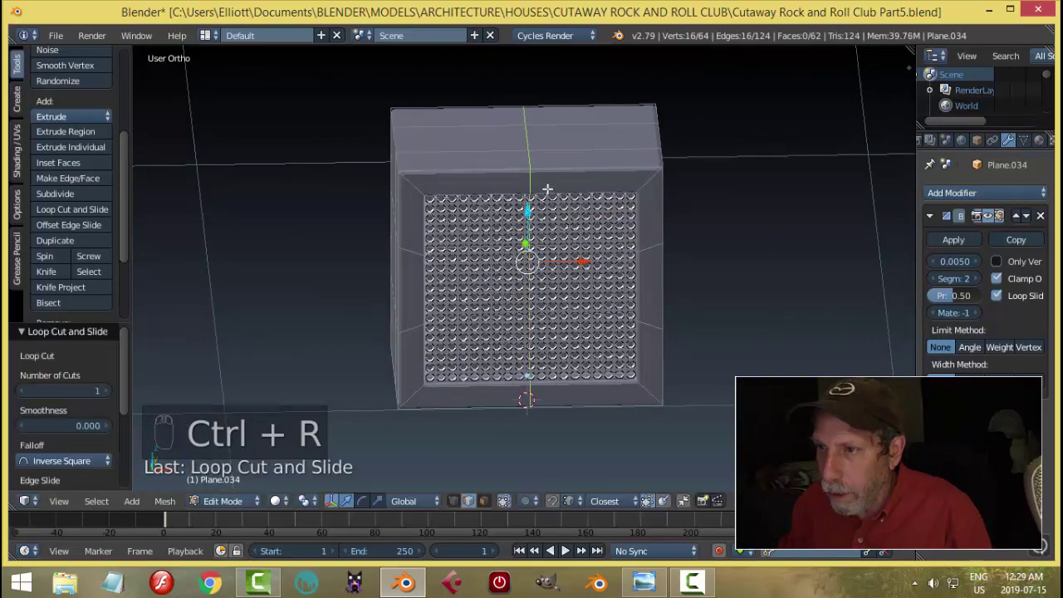
key(a)
- Switch to face selection and extrude the centre face of the block's side inward by about 0.050
middle_drag(707, 305, 601, 313)
right_click(647, 306)
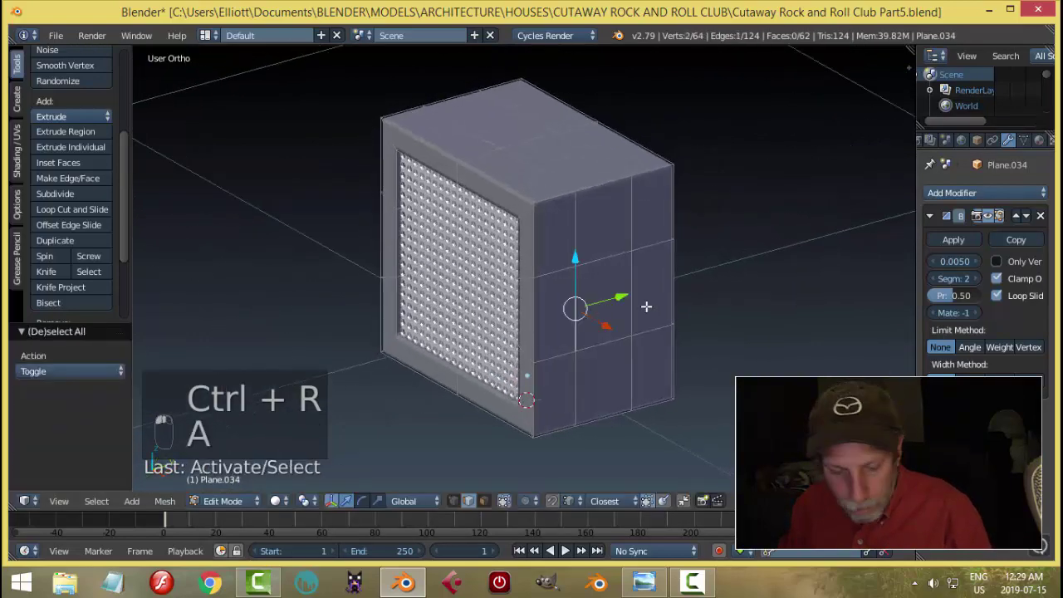
key(a)
key(ctrl+Tab)
click(646, 307)
right_click(611, 301)
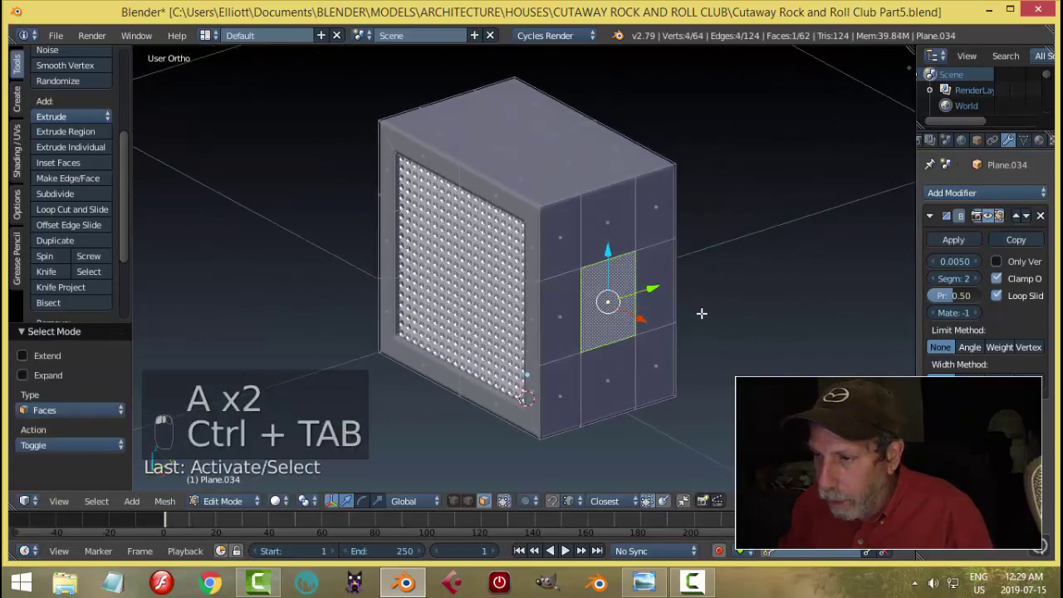
middle_drag(708, 333, 730, 335)
key(e)
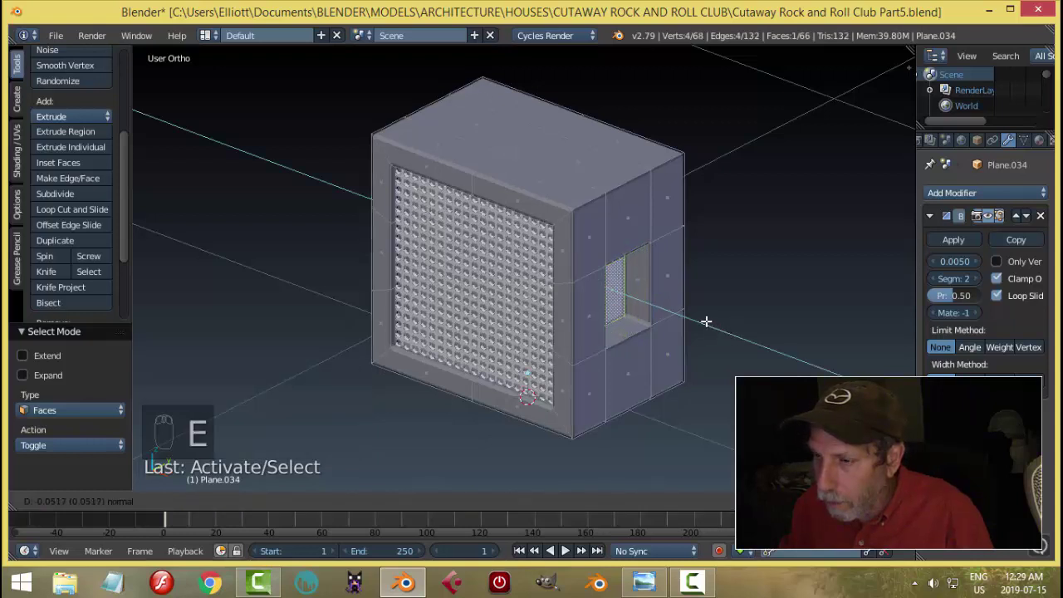
click(706, 321)
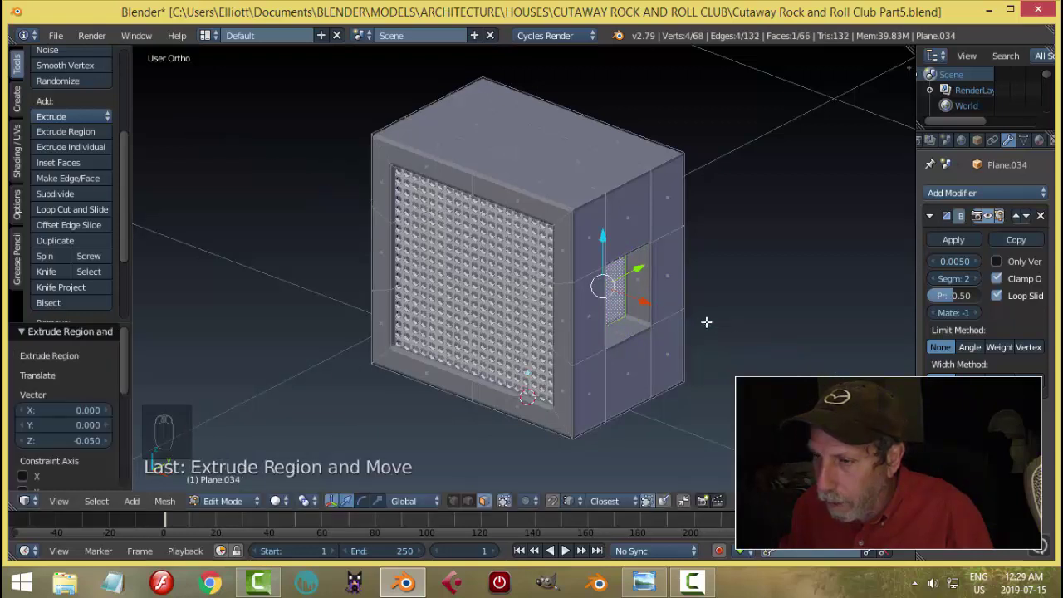
- Taper the side recess by scaling its inner face to about 0.707 along Z and 0.822 along Y
middle_drag(707, 315, 729, 311)
key(s)
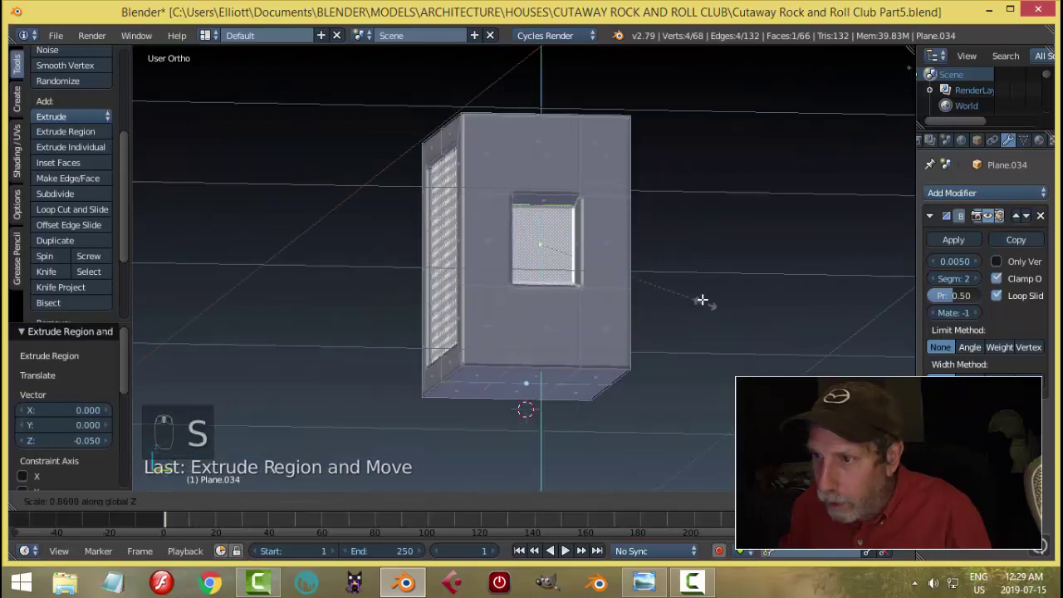
click(683, 252)
middle_drag(683, 251, 753, 305)
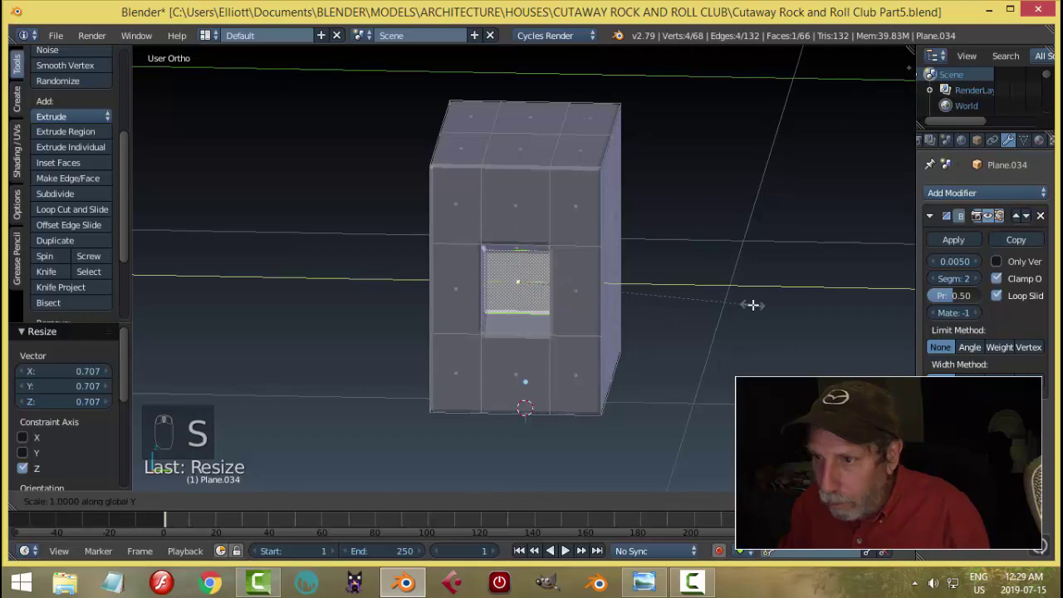
click(710, 305)
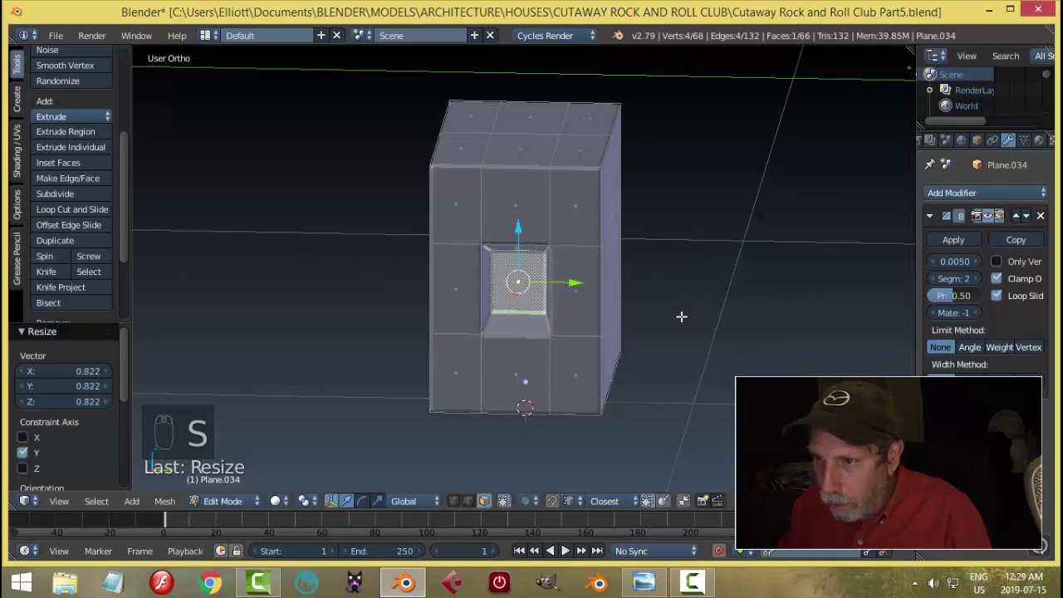
- Return to Object Mode with nothing selected and examine the shape of the tapered side recess up close
key(a)
middle_drag(682, 315, 702, 296)
key(Tab)
click(677, 315)
key(a)
scroll(589, 239, up, 2)
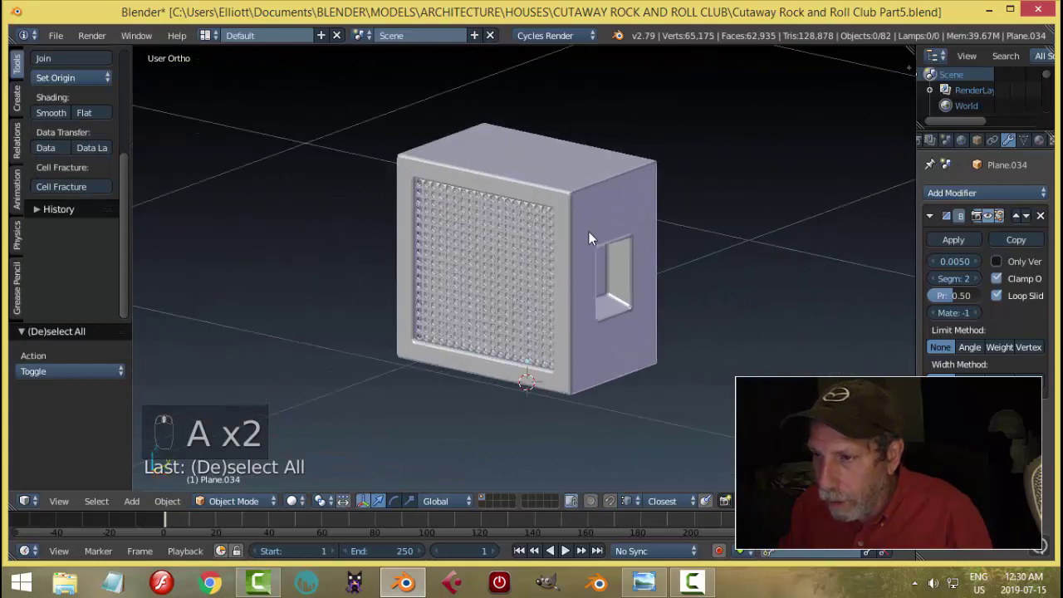
middle_drag(766, 303, 624, 300)
scroll(623, 299, up, 4)
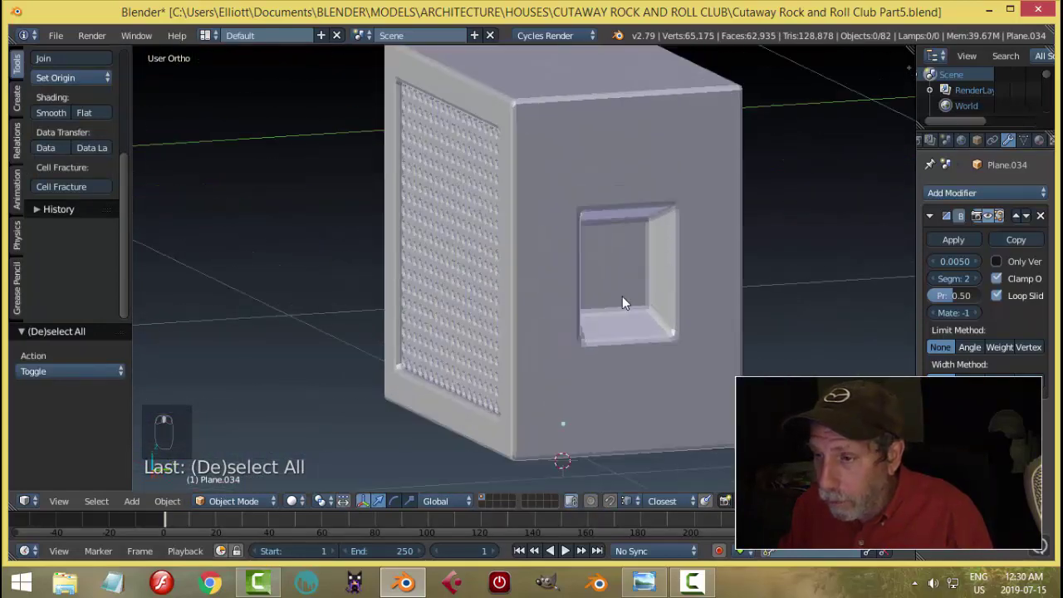
- Duplicate the side recess's inner face, move the copy about 0.093 along X and separate it into its own object
right_click(732, 304)
key(Tab)
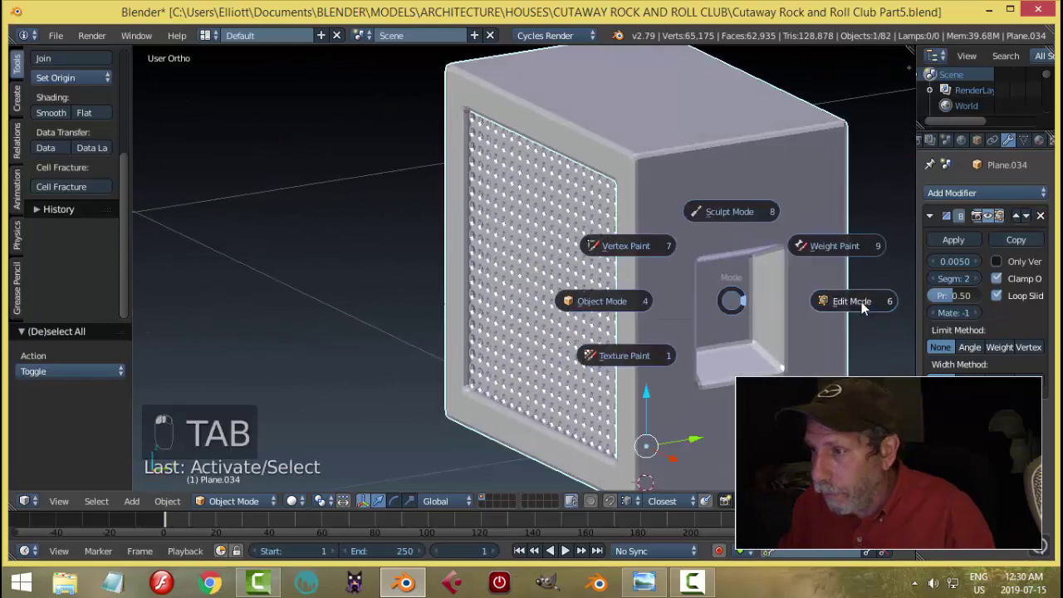
click(852, 302)
right_click(737, 295)
middle_drag(798, 306, 671, 324)
key(shift+d)
key(g)
key(x)
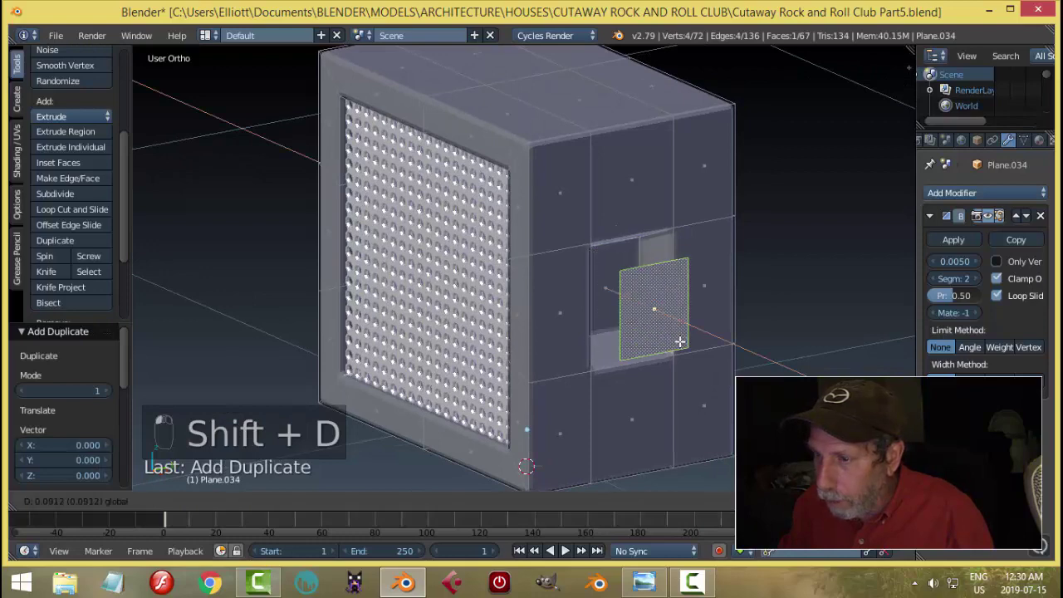
click(814, 340)
key(p)
click(812, 340)
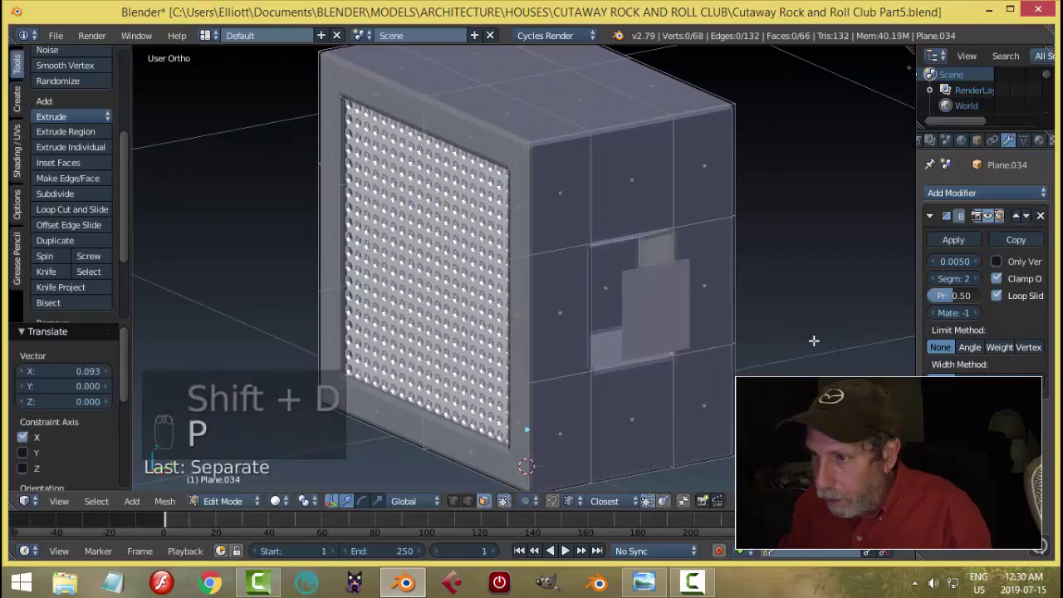
- Select the separated face in Object Mode and set its origin to its geometry
key(Tab)
click(675, 342)
right_click(662, 305)
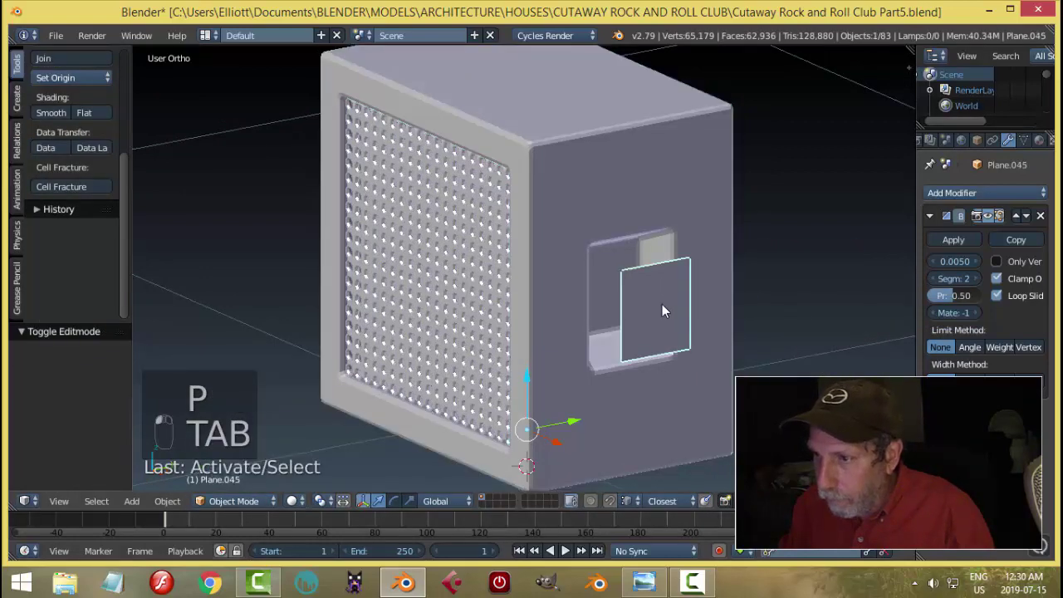
click(84, 81)
click(77, 111)
- Scale the separated face in Edit Mode to about 0.202 along Z, making a narrow handle strip, and centre the view on it
key(Tab)
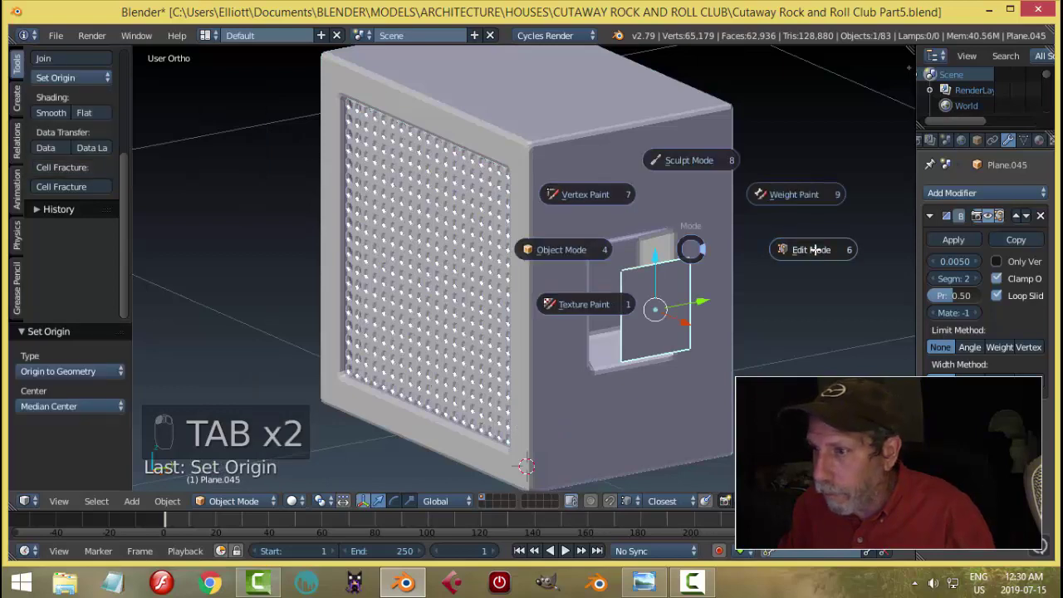
click(814, 249)
key(a)
key(a)
key(a)
middle_drag(776, 323, 781, 327)
key(s)
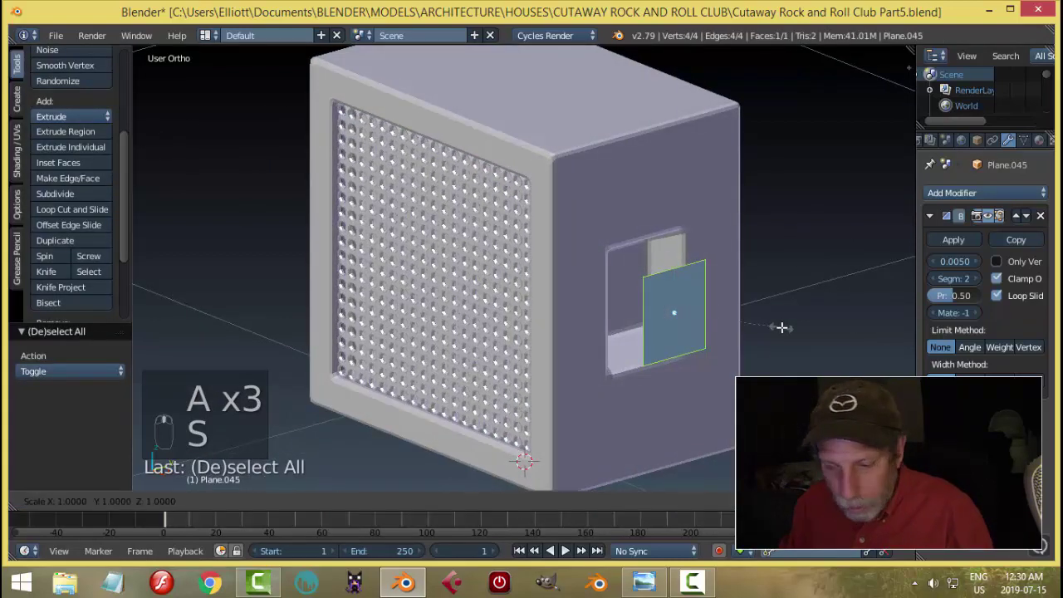
key(z)
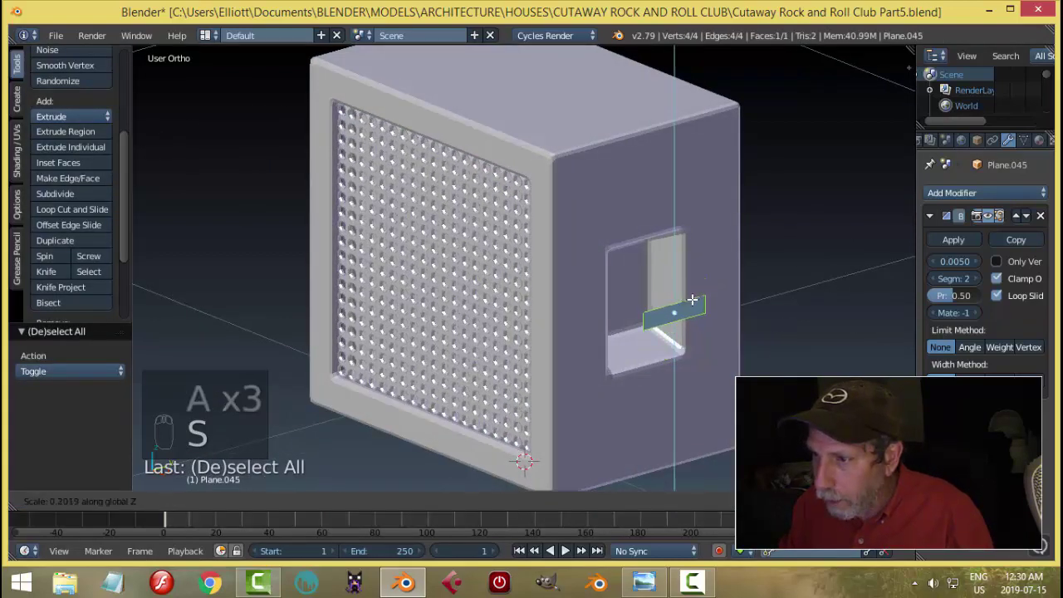
click(692, 300)
scroll(389, 188, up, 3)
key(KP_Decimal)
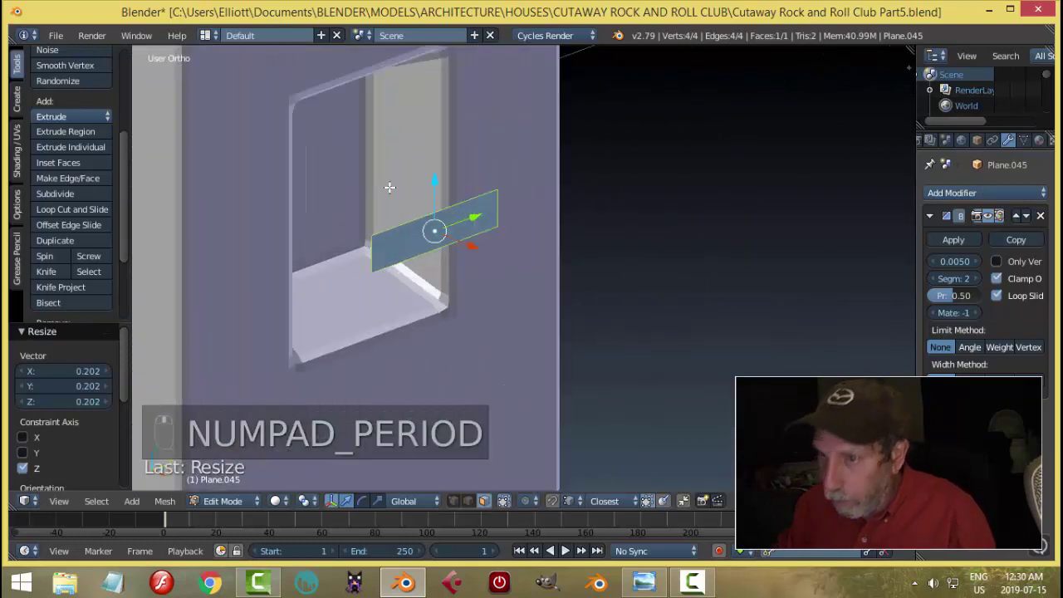
middle_drag(389, 188, 557, 233)
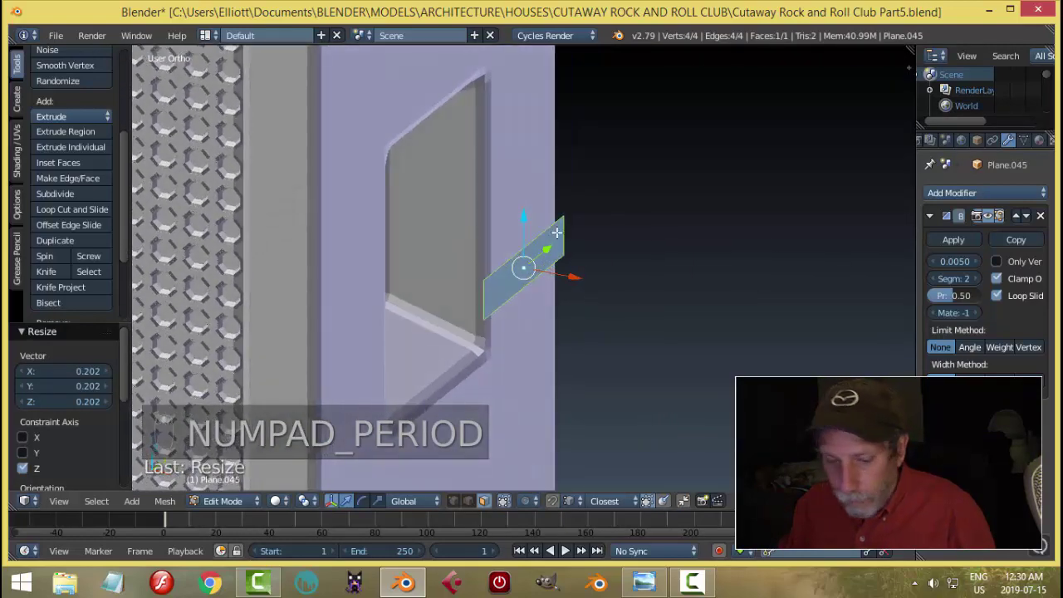
- Extrude the handle strip's face about 0.012 along X and scale the new outer face to about 0.590 along Z
key(e)
key(e)
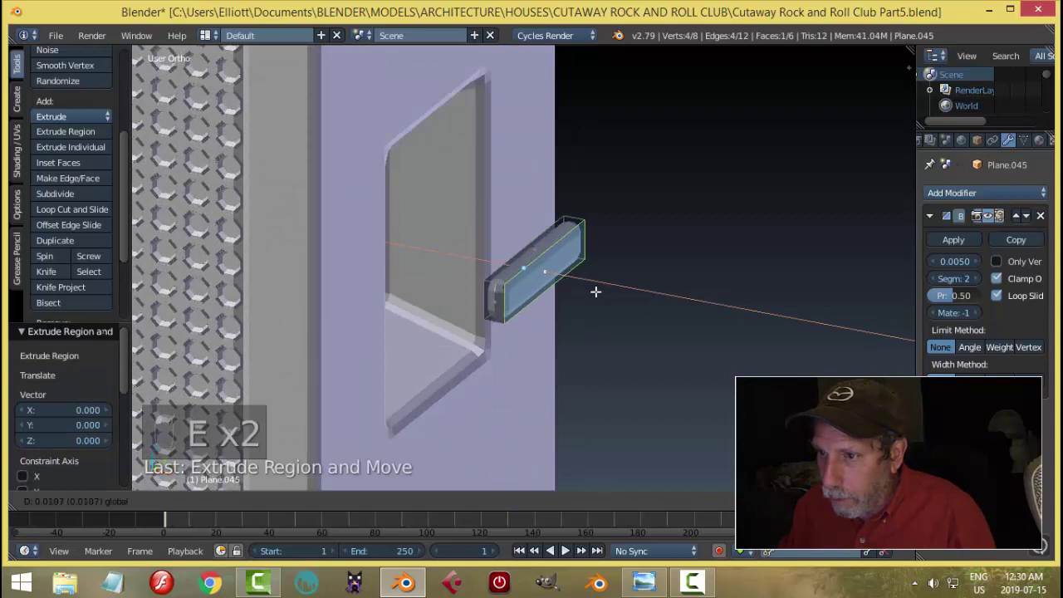
click(598, 292)
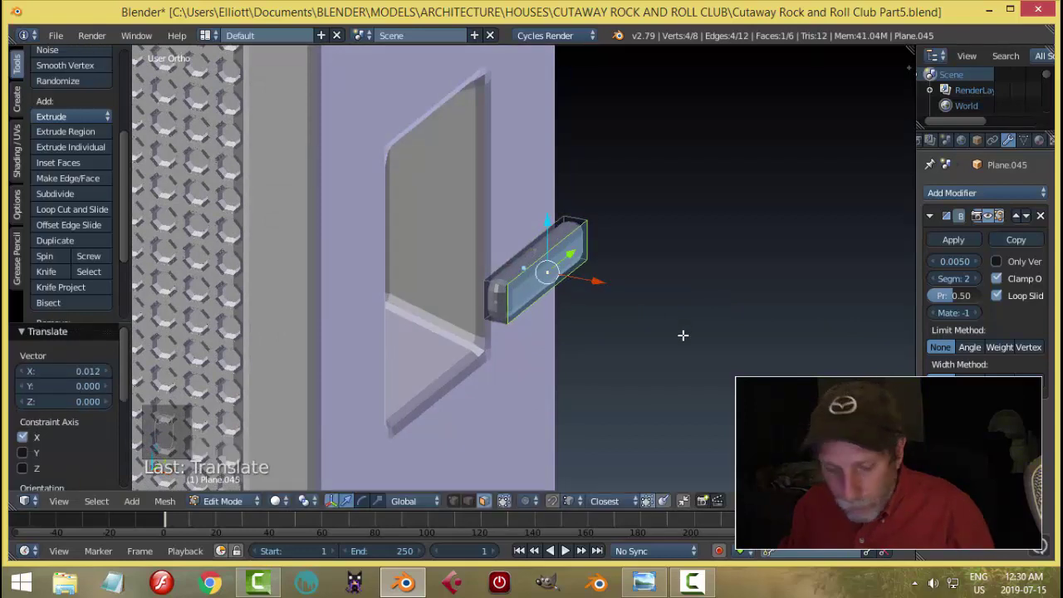
key(s)
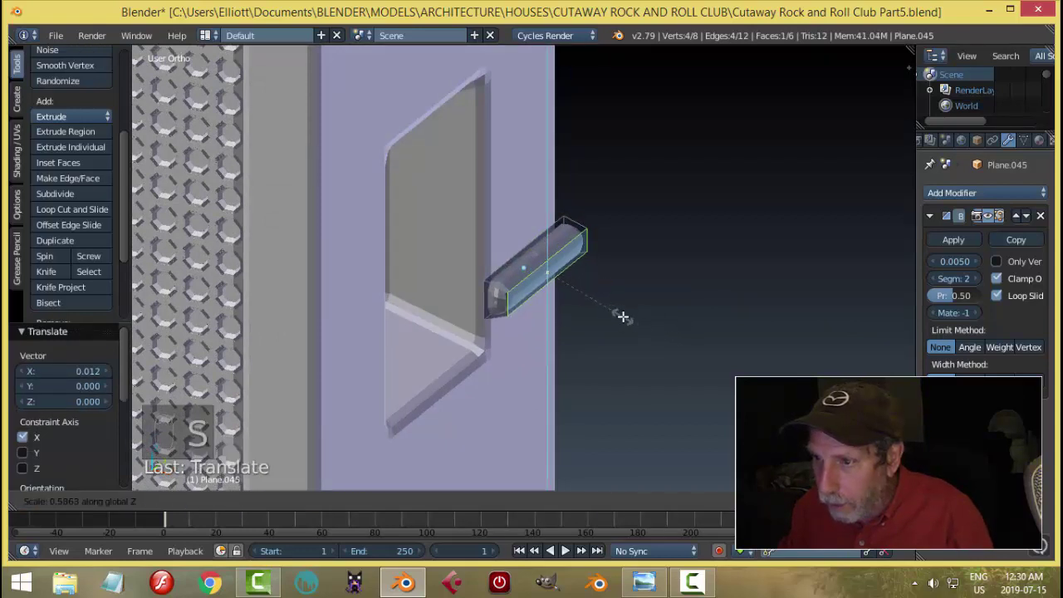
click(623, 319)
mouse_move(679, 286)
middle_down()
mouse_move(657, 282)
mouse_move(670, 285)
middle_up()
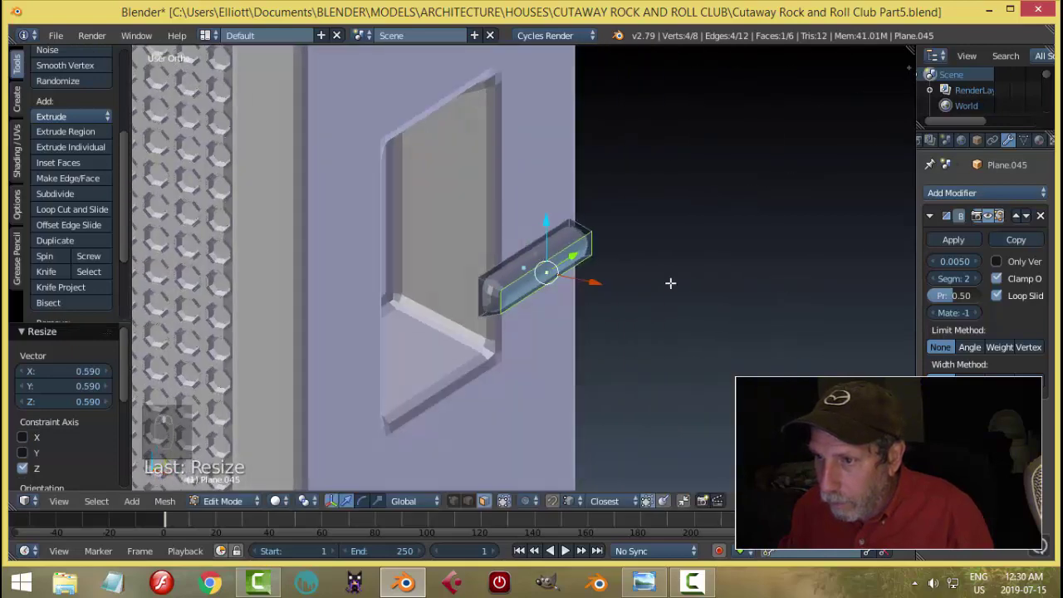
- Add a lengthwise loop cut around the handle bar, slide it towards the tapered outer face and clear the selection
scroll(582, 291, up, 3)
key(ctrl+r)
click(486, 299)
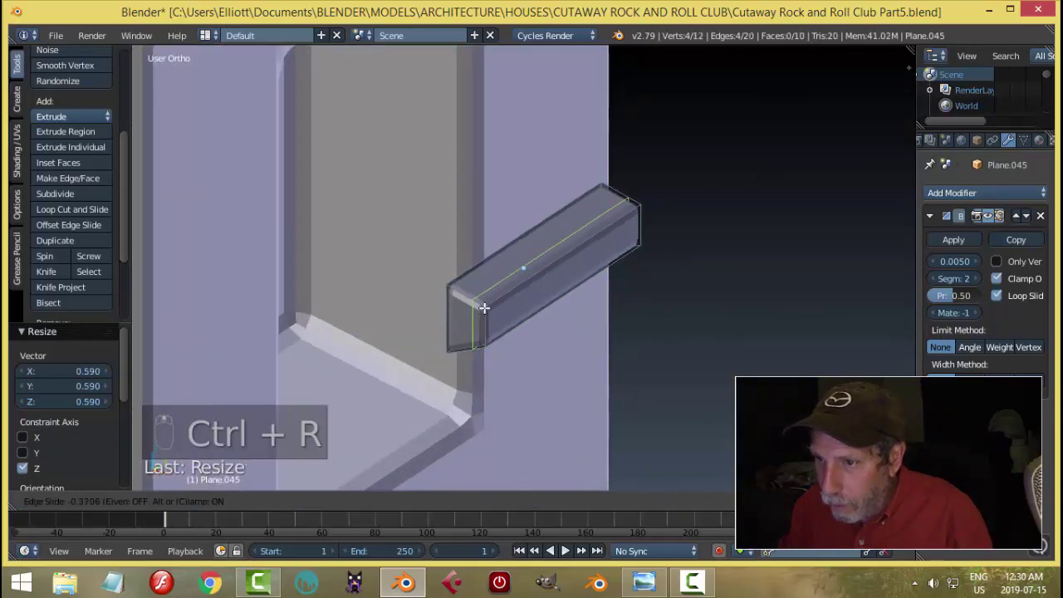
click(571, 305)
key(a)
middle_drag(560, 304, 546, 271)
key(ctrl+Tab)
click(640, 318)
right_click(547, 271)
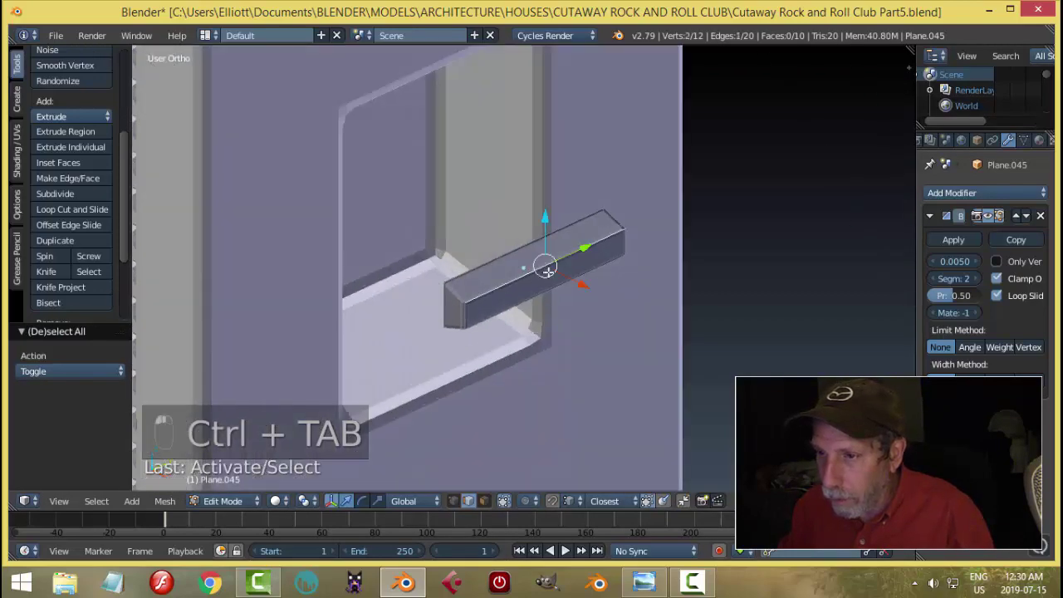
key(ctrl+l)
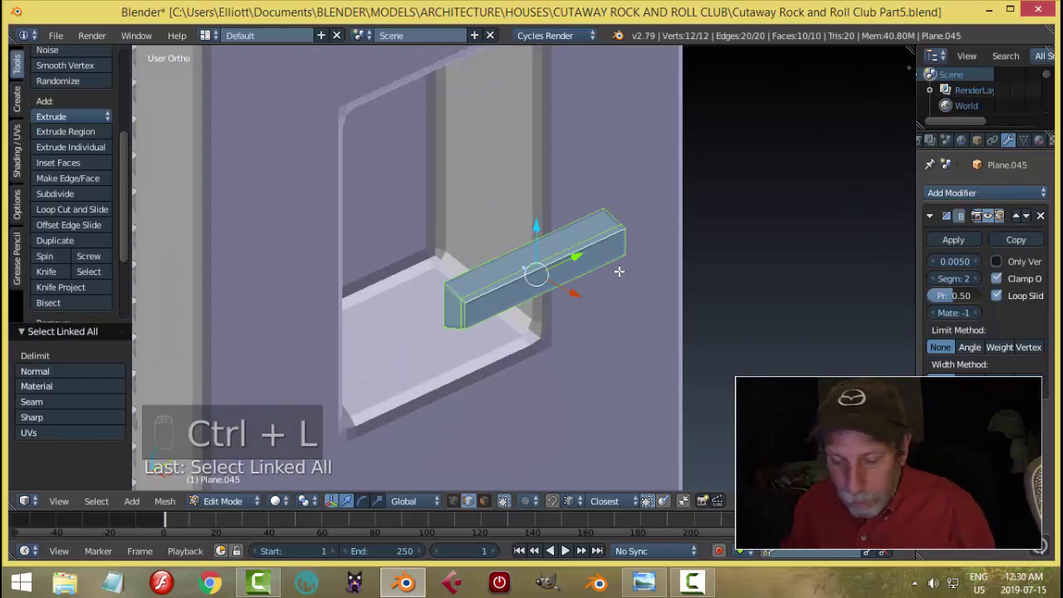
key(a)
- Return to Object Mode and move the handle bar about -0.062 along X into the cabinet's side recess
key(Tab)
middle_drag(636, 269, 490, 191)
drag(491, 191, 622, 181)
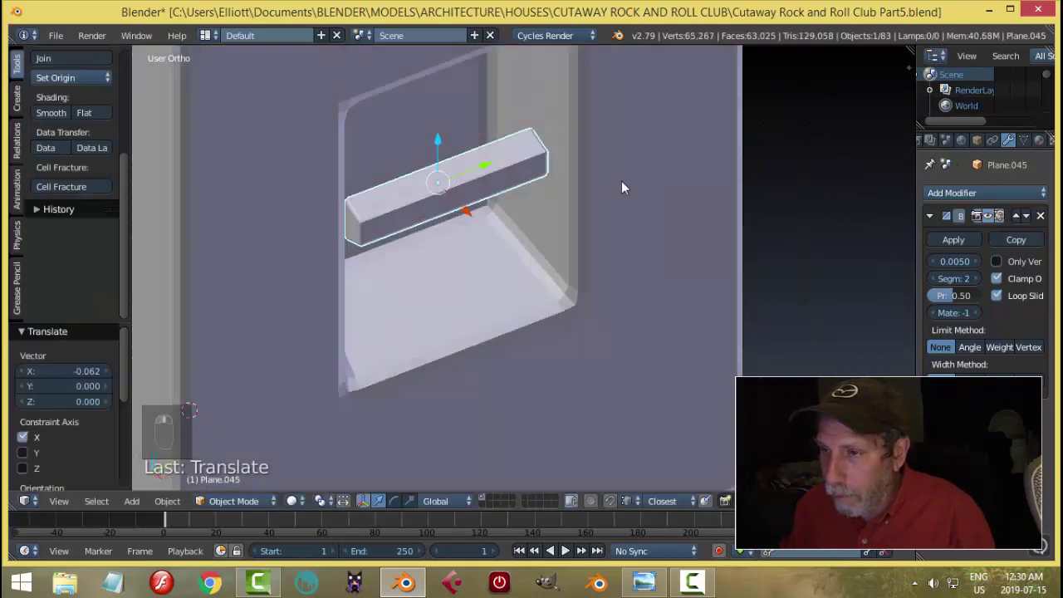
- Scale the handle bar to about 1.25 along Y so it spans the recess width, and deselect it
middle_drag(622, 183, 534, 251)
key(s)
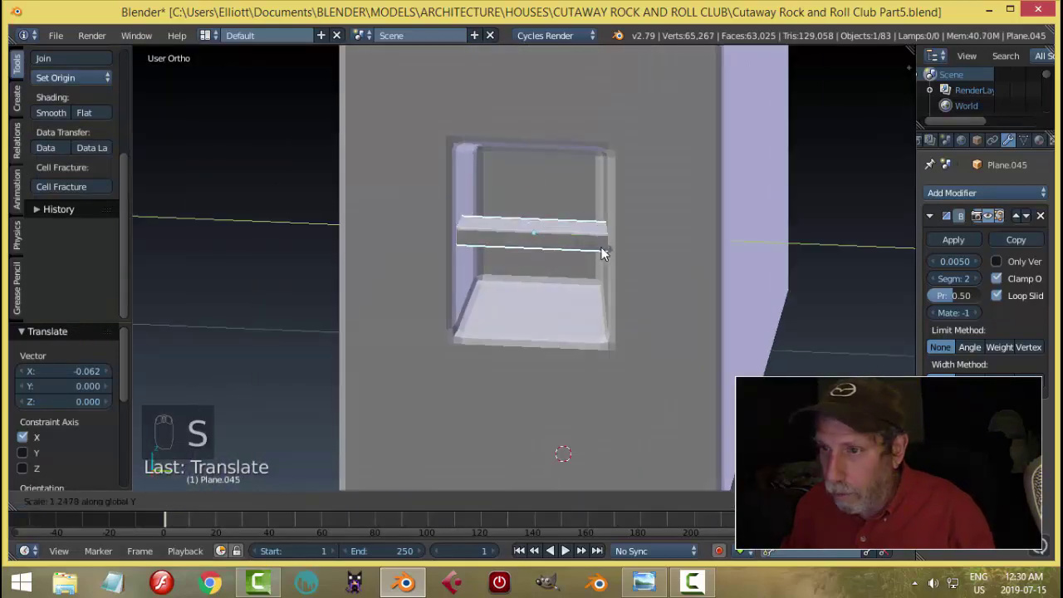
click(605, 252)
key(a)
scroll(549, 253, down, 5)
middle_drag(549, 252, 631, 268)
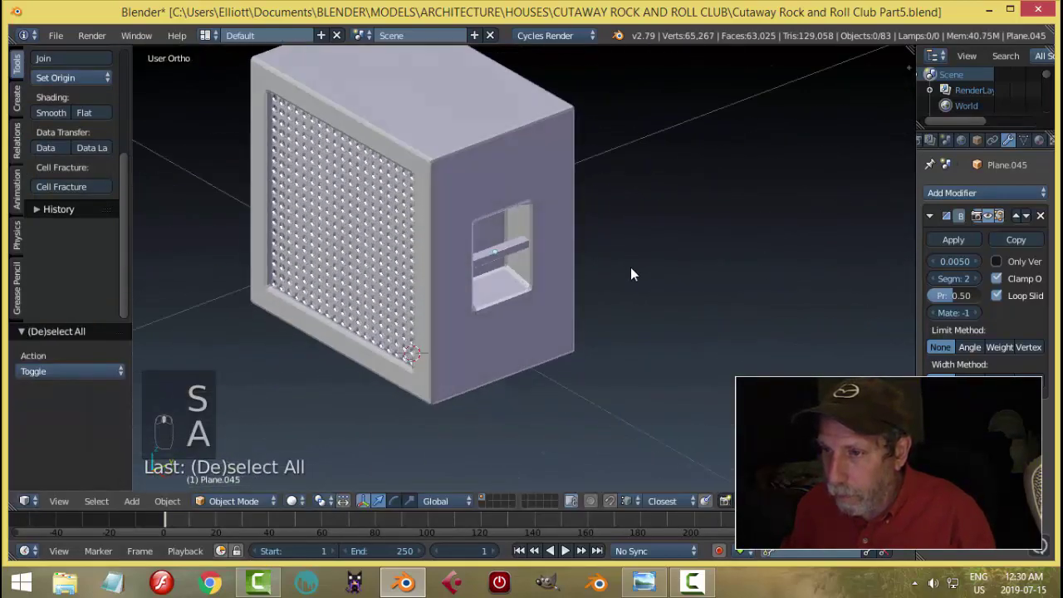
- Reselect the handle bar in the recess, adjust its thickness by scaling along Z, and deselect it
scroll(631, 268, up, 5)
right_click(515, 245)
middle_drag(515, 245, 547, 235)
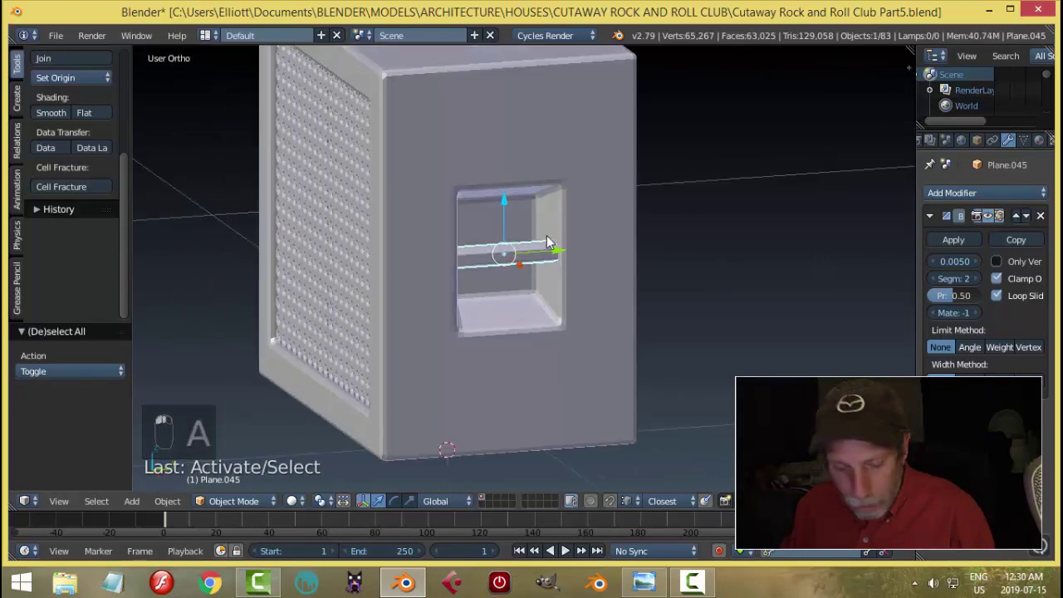
key(s)
key(z)
click(557, 249)
key(a)
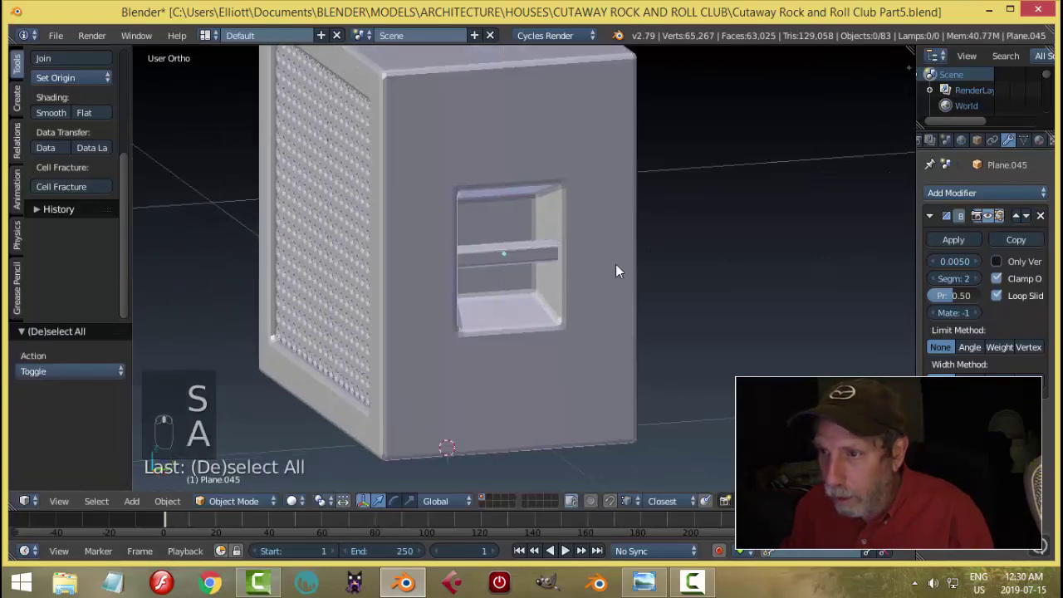
- Examine how the handle bar sits in the recess from several angles and compare with the reference image in Windows Photo Viewer
middle_drag(616, 264, 502, 242)
right_click(572, 258)
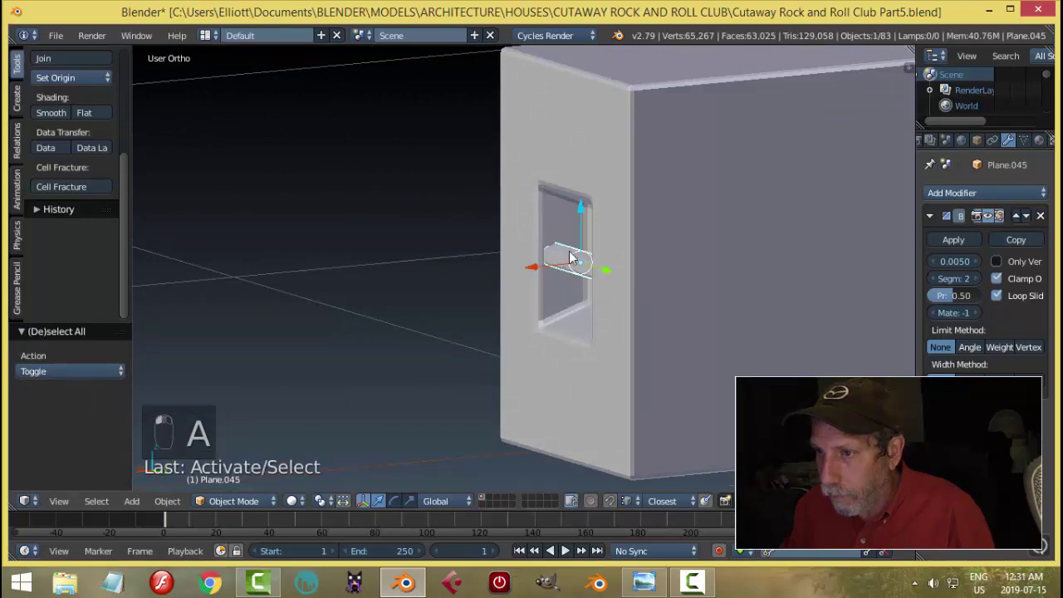
key(a)
scroll(539, 269, down, 6)
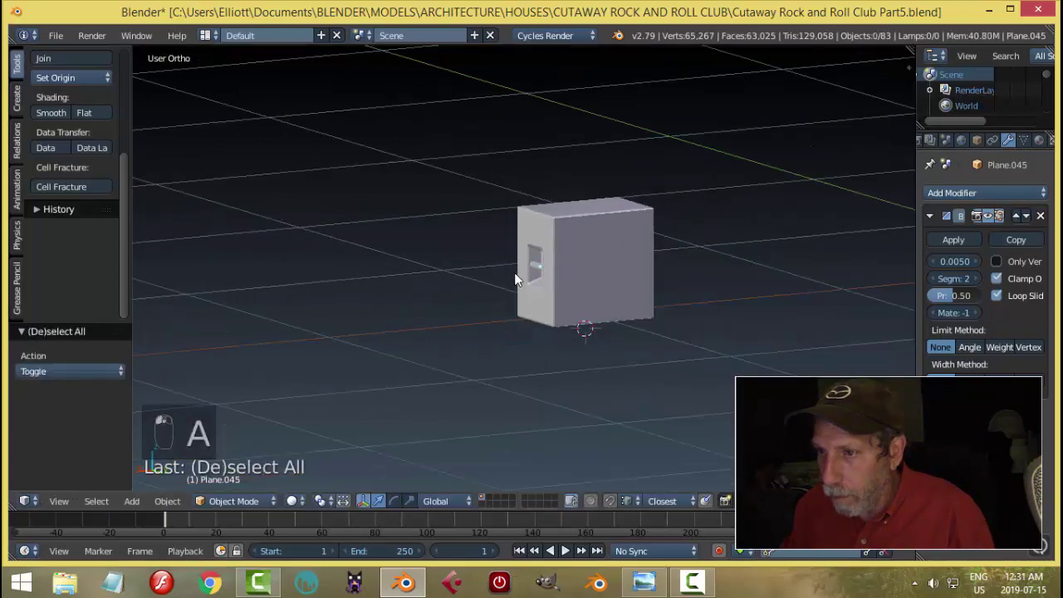
scroll(615, 262, up, 5)
middle_drag(595, 281, 662, 448)
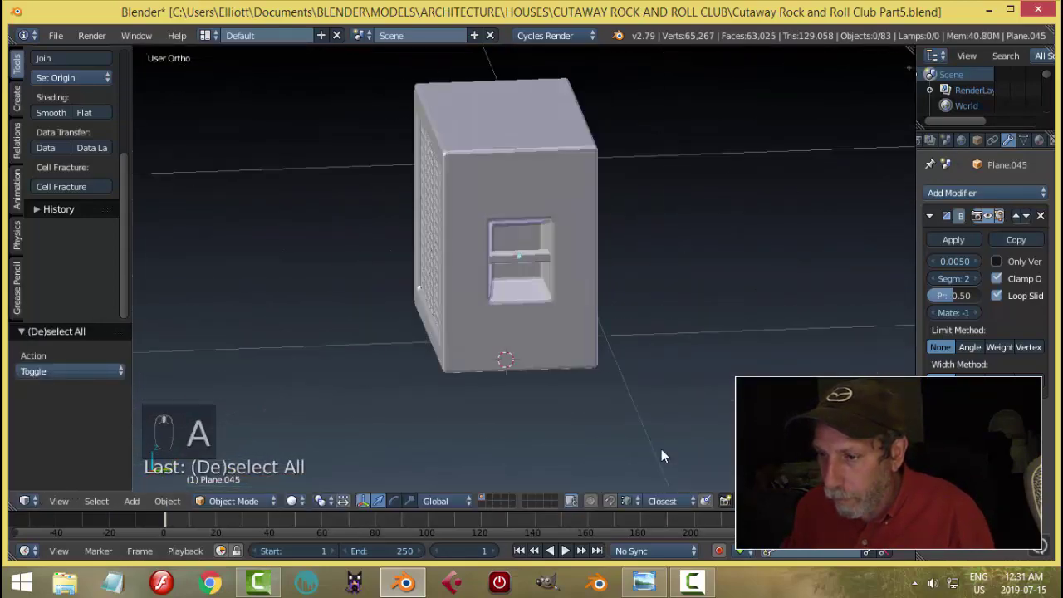
click(646, 581)
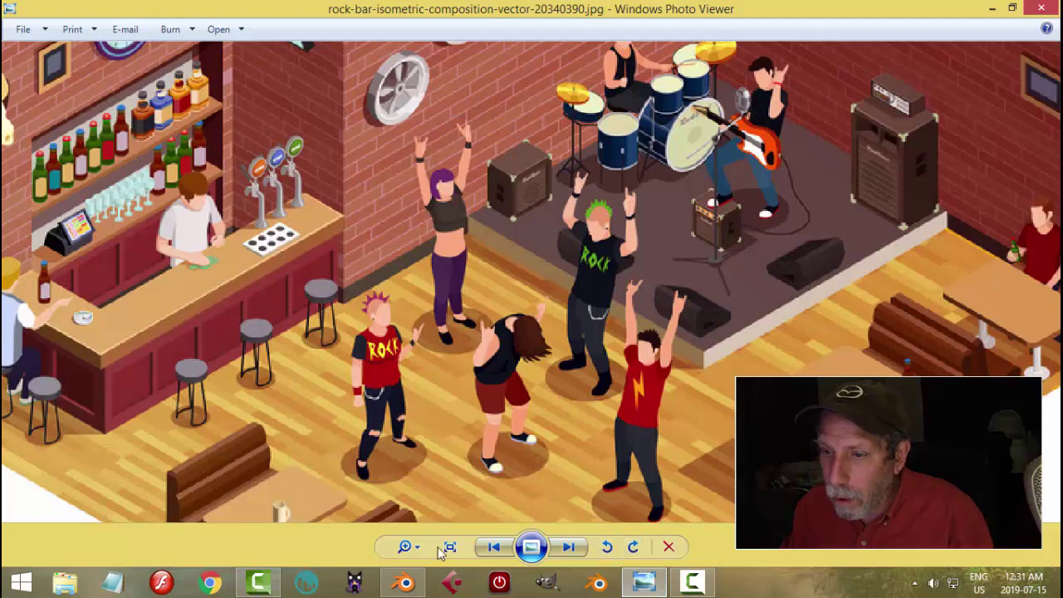
click(405, 584)
- Select the handle bar again in Blender and thicken it by scaling to about 1.1 along Z
right_click(518, 249)
middle_drag(518, 249, 688, 297)
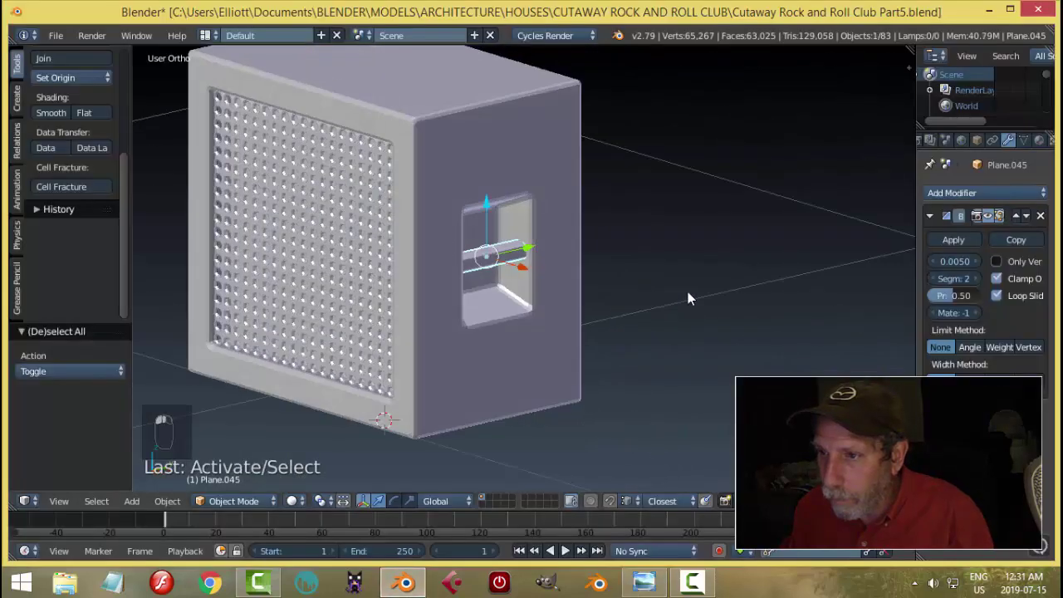
key(s)
key(z)
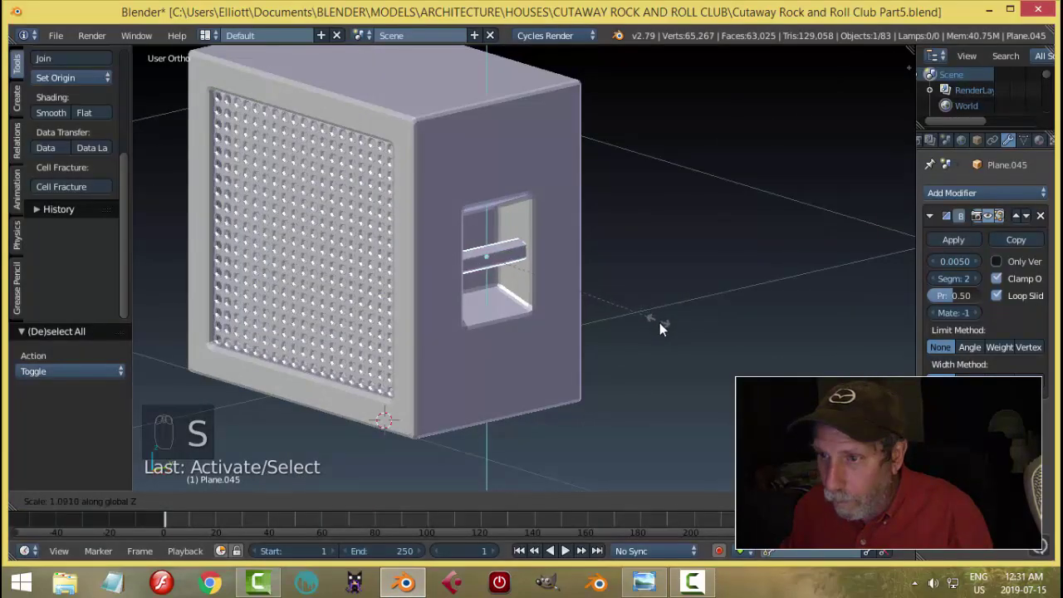
click(671, 338)
key(a)
middle_drag(673, 318, 510, 264)
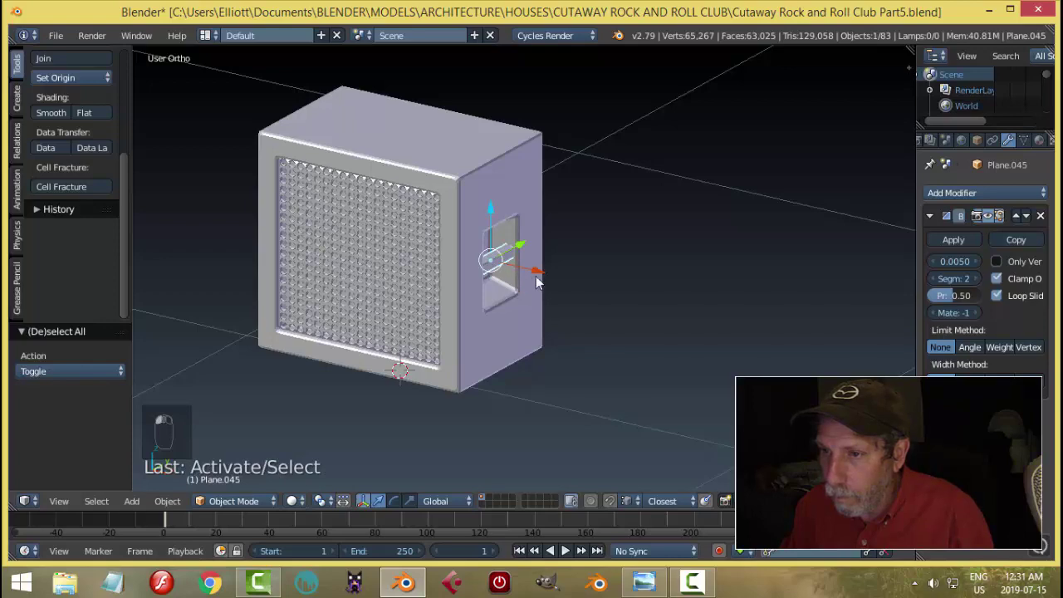
- Nudge the handle bar slightly along X within the recess and deselect it
key(g)
key(x)
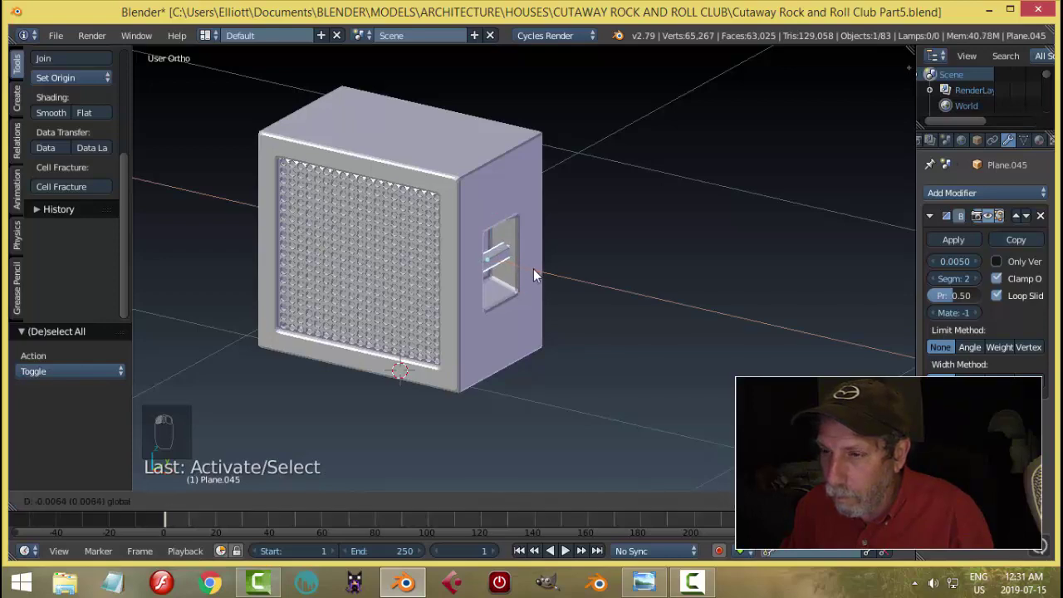
click(544, 270)
key(a)
mouse_move(548, 270)
middle_down()
mouse_move(539, 276)
mouse_move(529, 261)
mouse_move(541, 284)
middle_up()
key(a)
key(Tab)
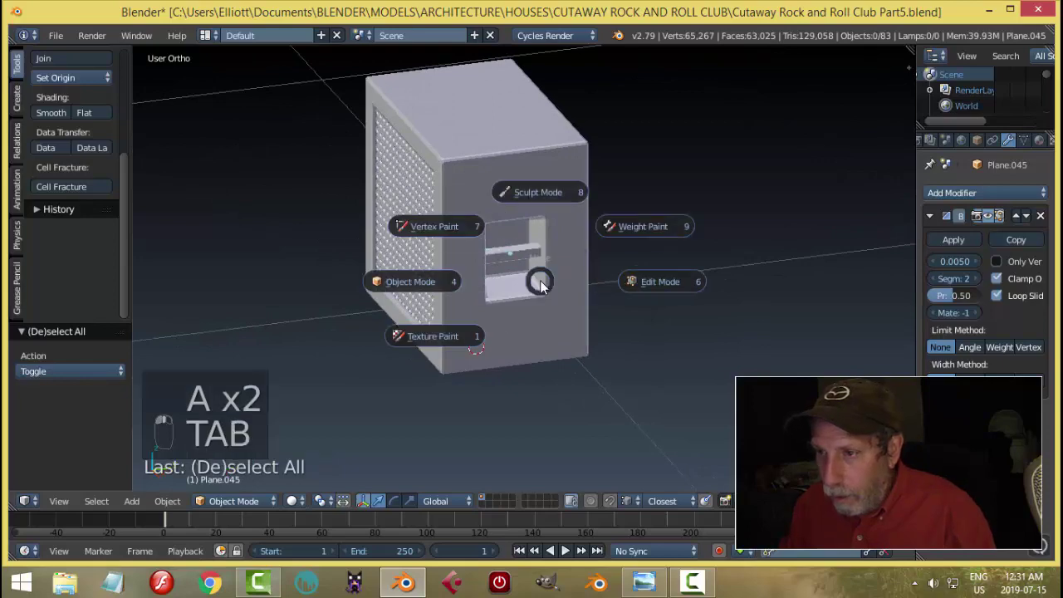
click(618, 282)
right_click(455, 254)
key(Tab)
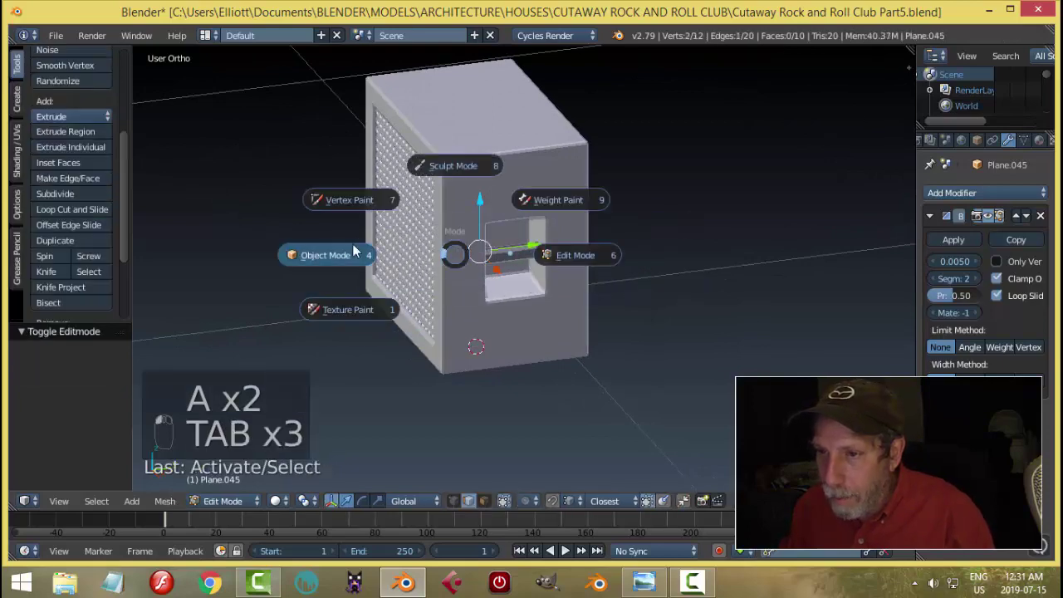
click(455, 254)
- Select the recess's inner back face on the speaker cabinet in Edit Mode and move it outward along X by about 0.016
right_click(521, 231)
key(Tab)
click(643, 232)
scroll(541, 261, up, 2)
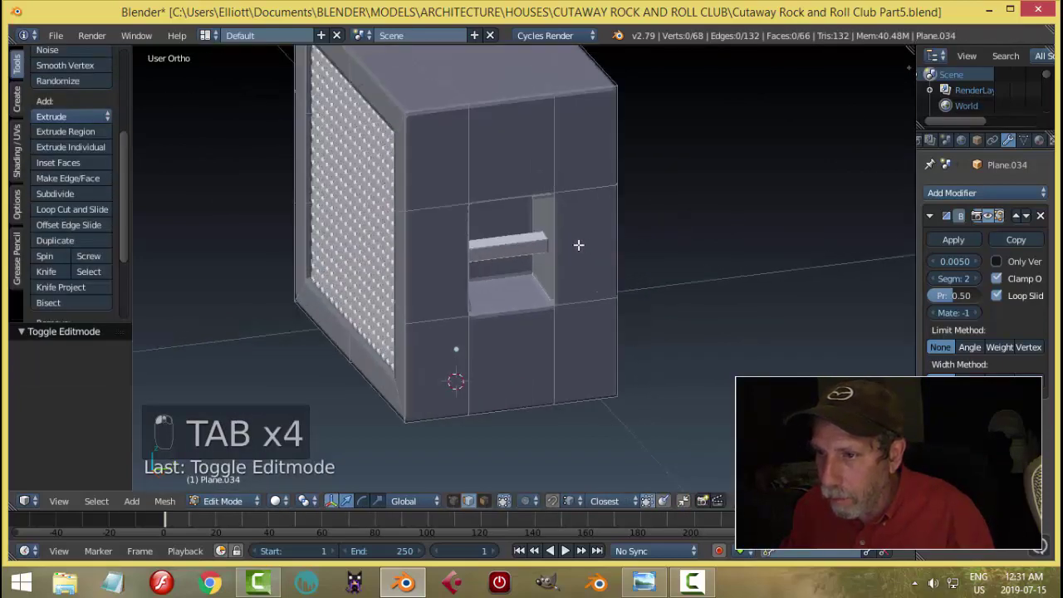
key(ctrl+Tab)
click(536, 249)
right_click(550, 255)
middle_drag(550, 255, 559, 276)
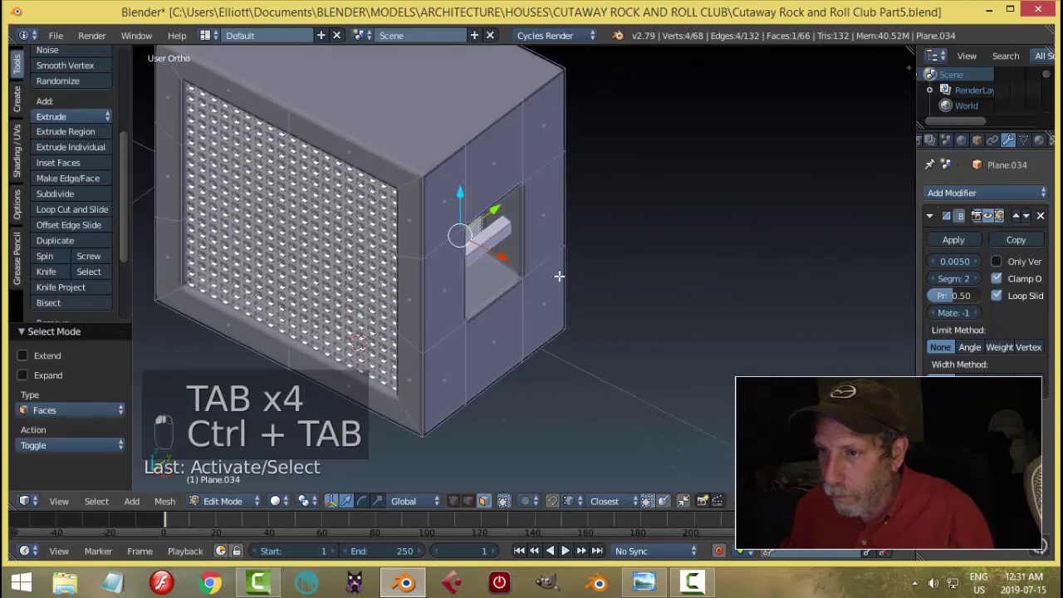
drag(510, 258, 515, 261)
right_click(517, 262)
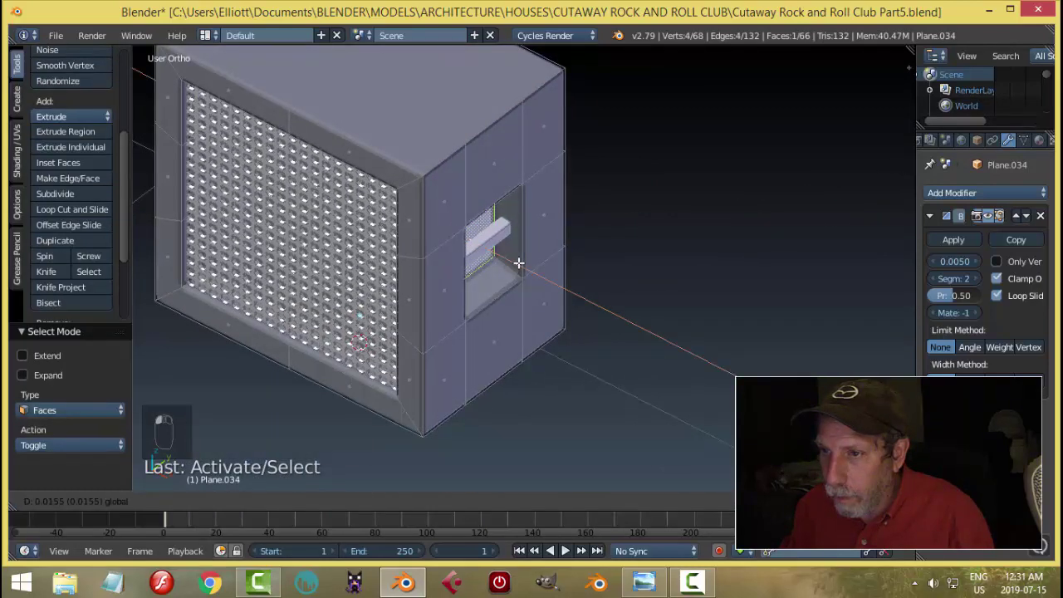
- Finish editing the cabinet's handle recess, return to Object Mode and deselect everything
key(a)
key(Tab)
right_click(492, 241)
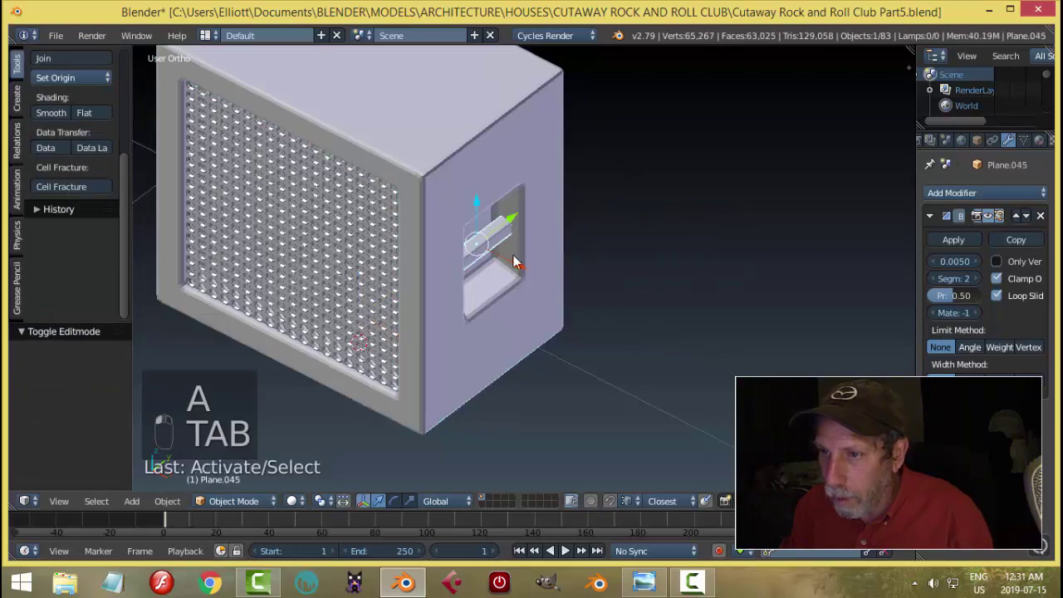
drag(516, 262, 522, 270)
right_click(520, 264)
key(a)
key(a)
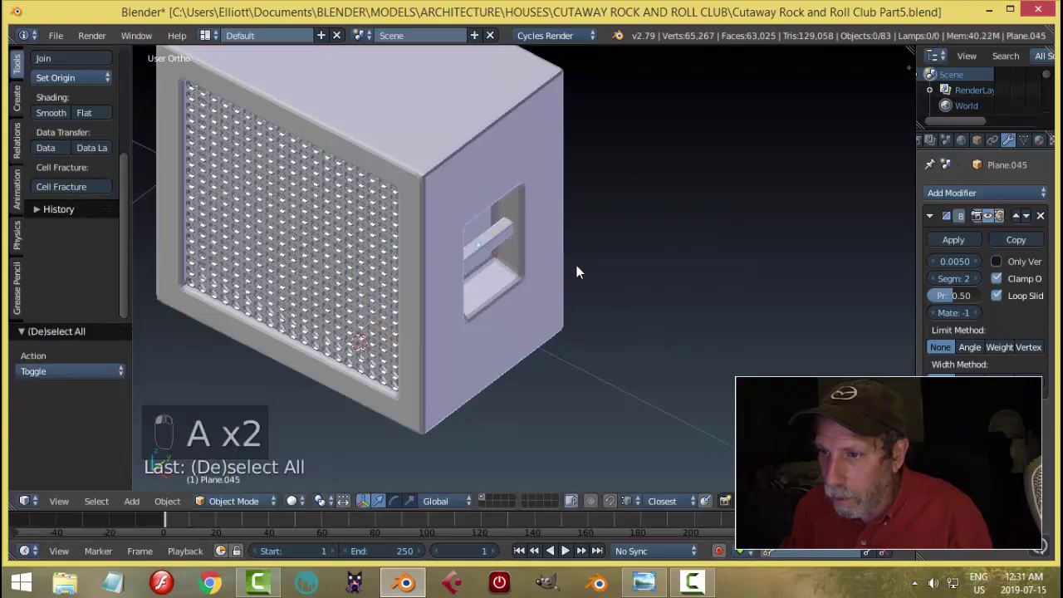
middle_drag(577, 268, 611, 249)
scroll(570, 276, up, 2)
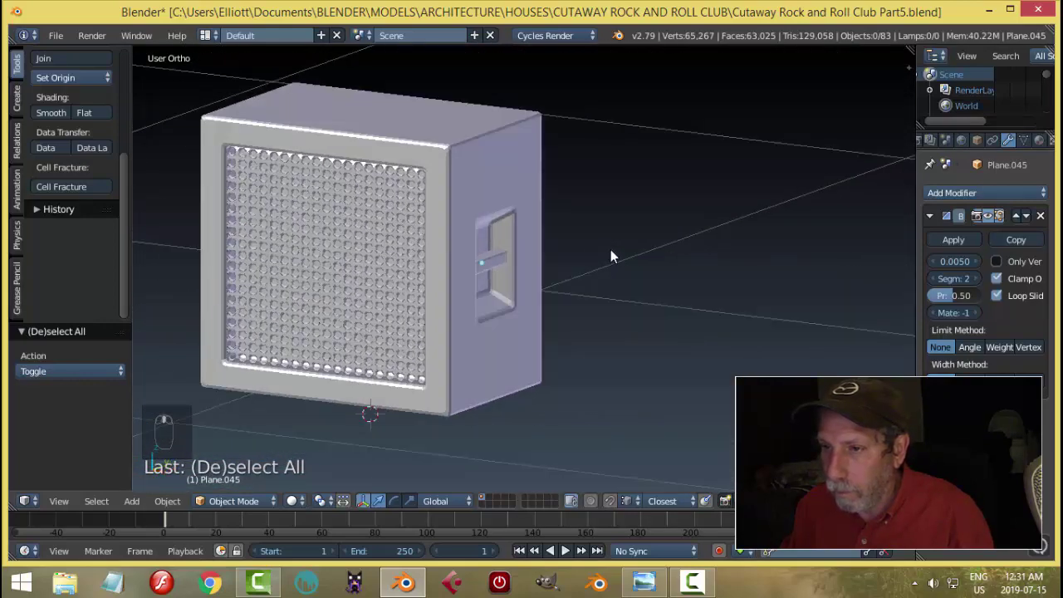
- Delete all faces on the left half of the speaker cabinet's mesh, using the front wireframe view
right_click(368, 123)
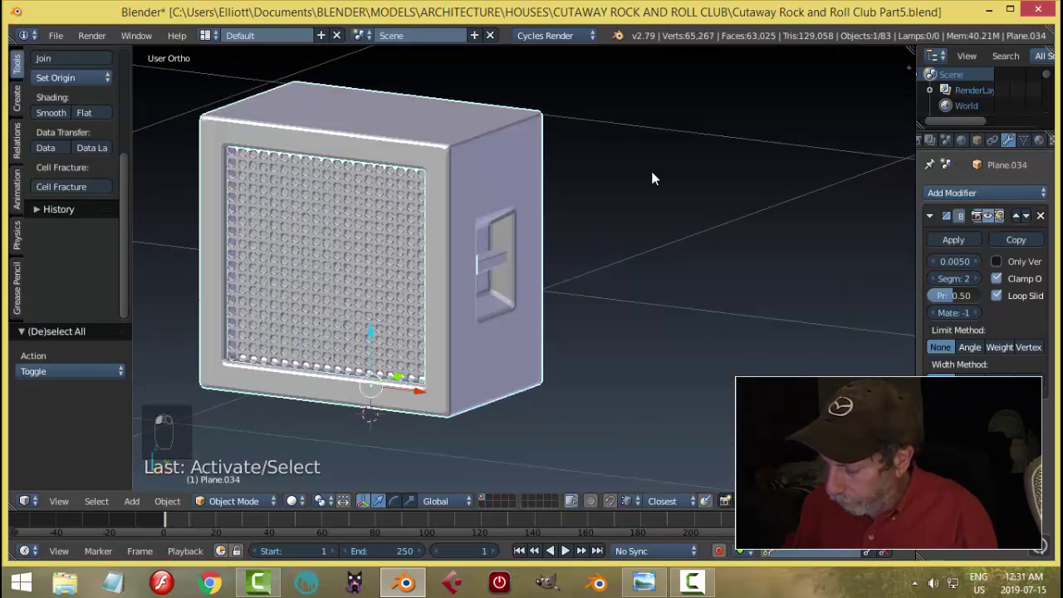
key(ctrl+KP_3)
key(KP_1)
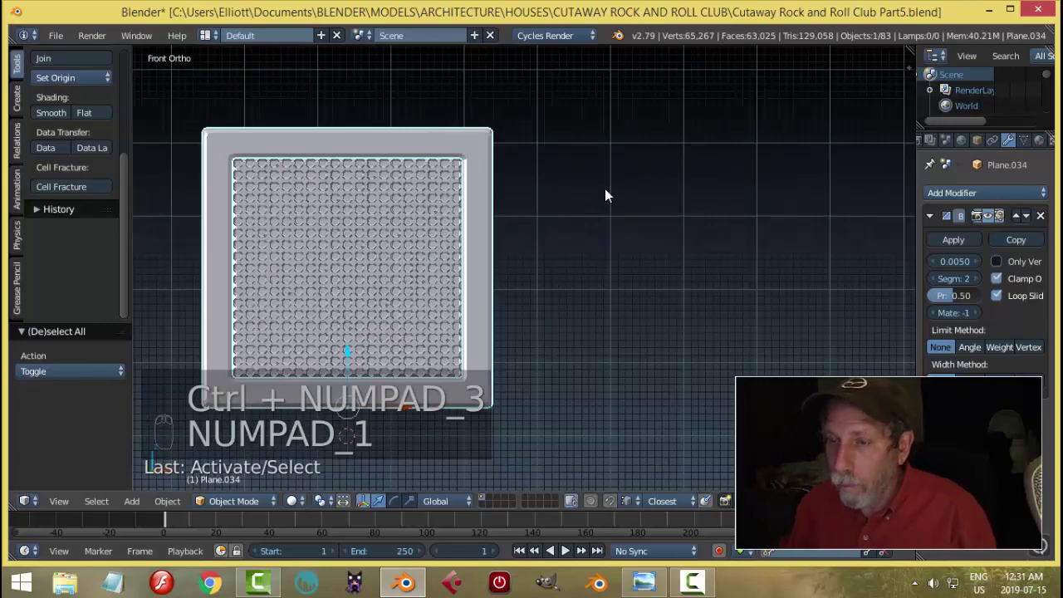
scroll(370, 277, down, 2)
shift+middle_drag(371, 278, 598, 277)
key(Tab)
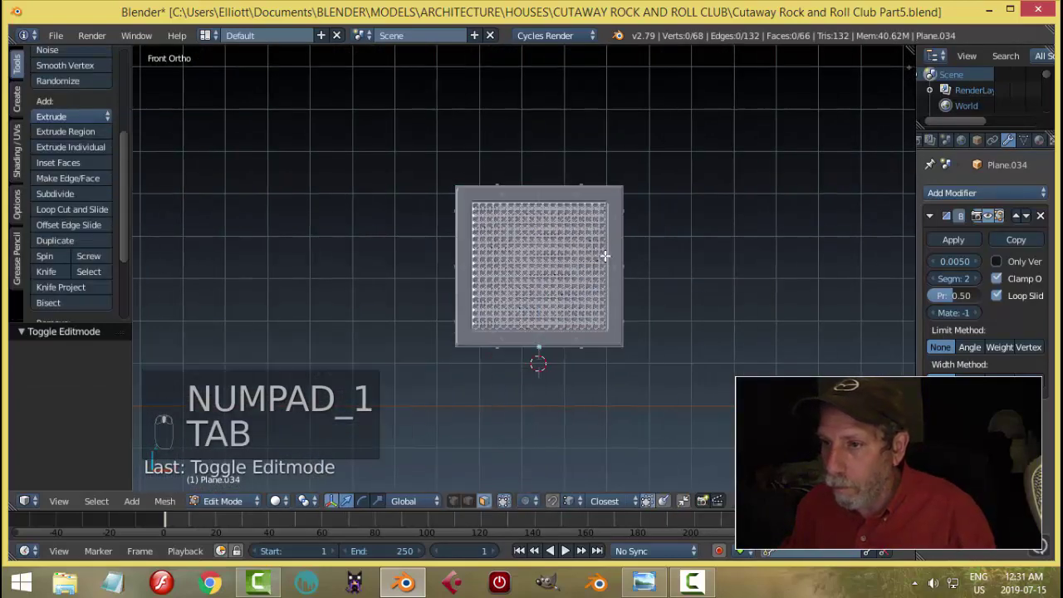
key(z)
click(727, 256)
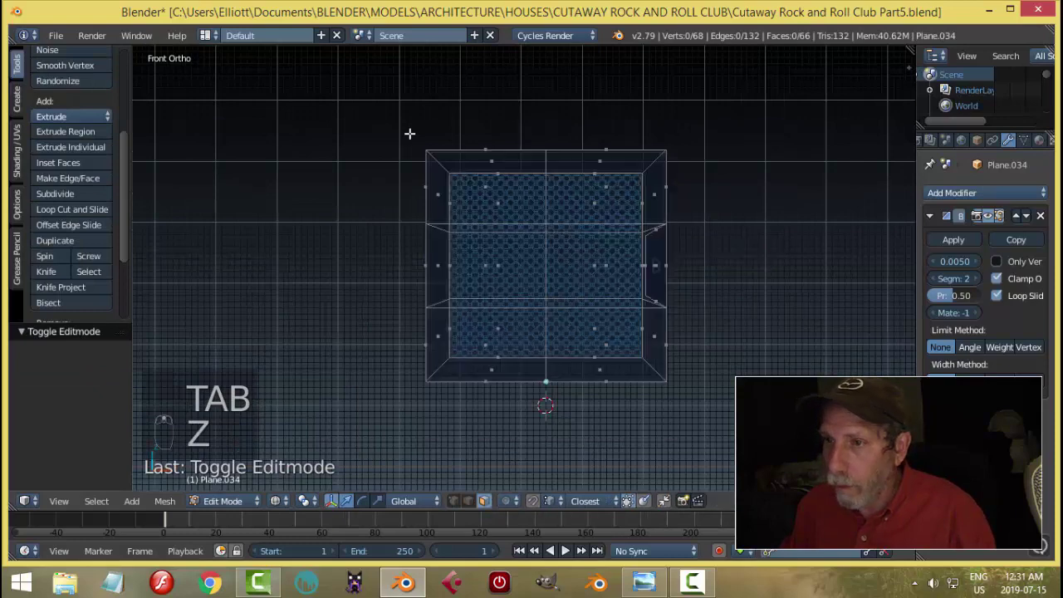
key(b)
drag(368, 103, 548, 469)
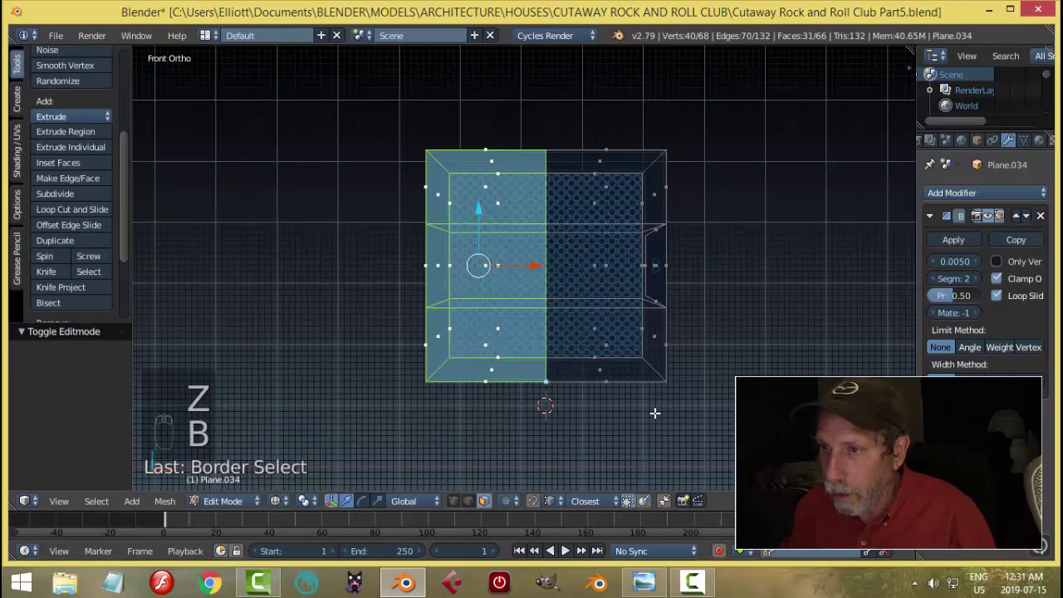
key(x)
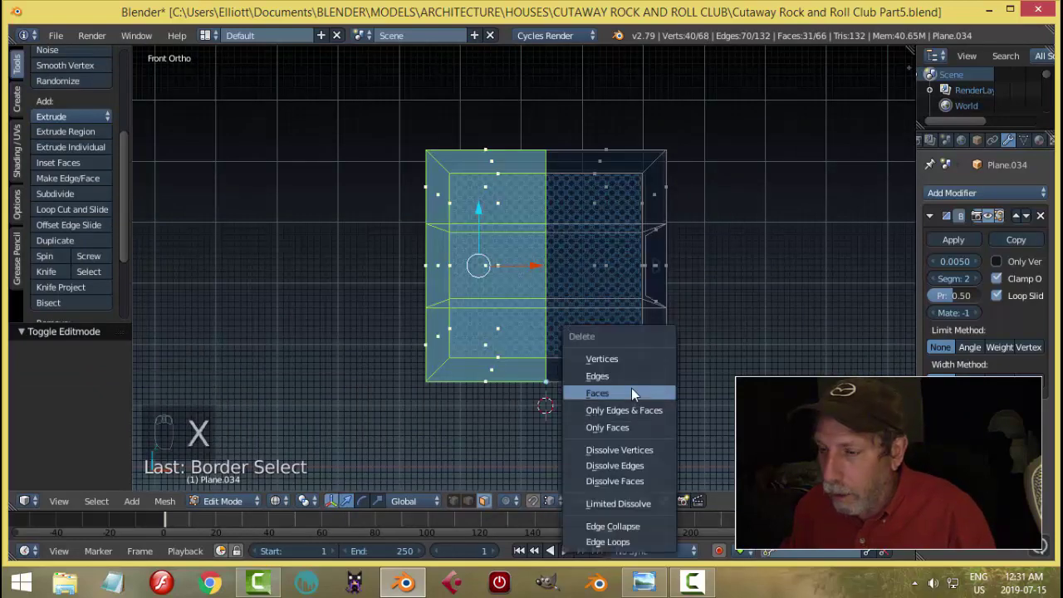
click(631, 389)
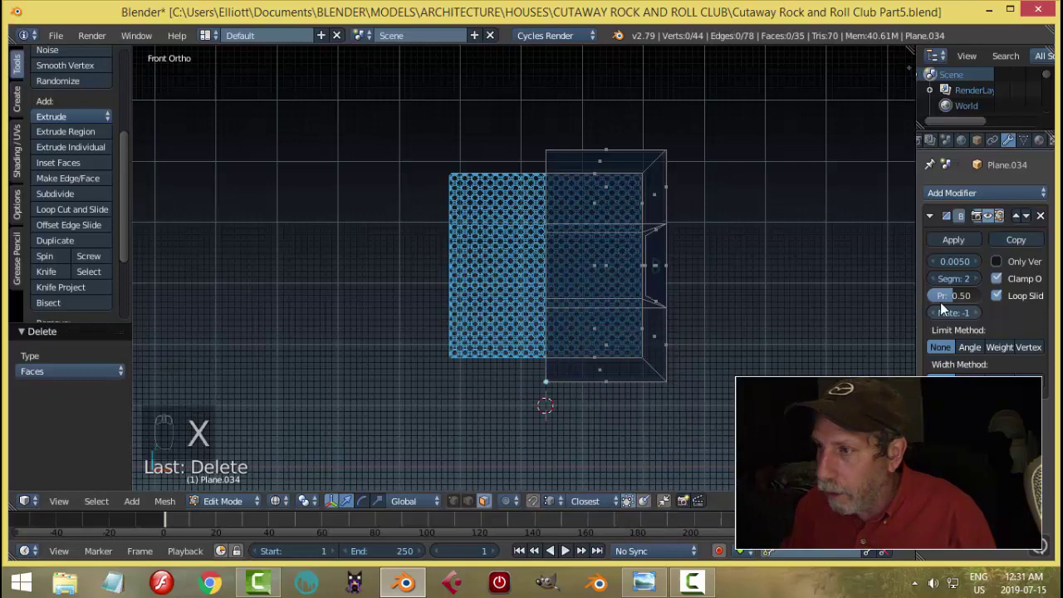
- Add a Mirror modifier to the half cabinet and return to Object Mode with solid shading
click(968, 194)
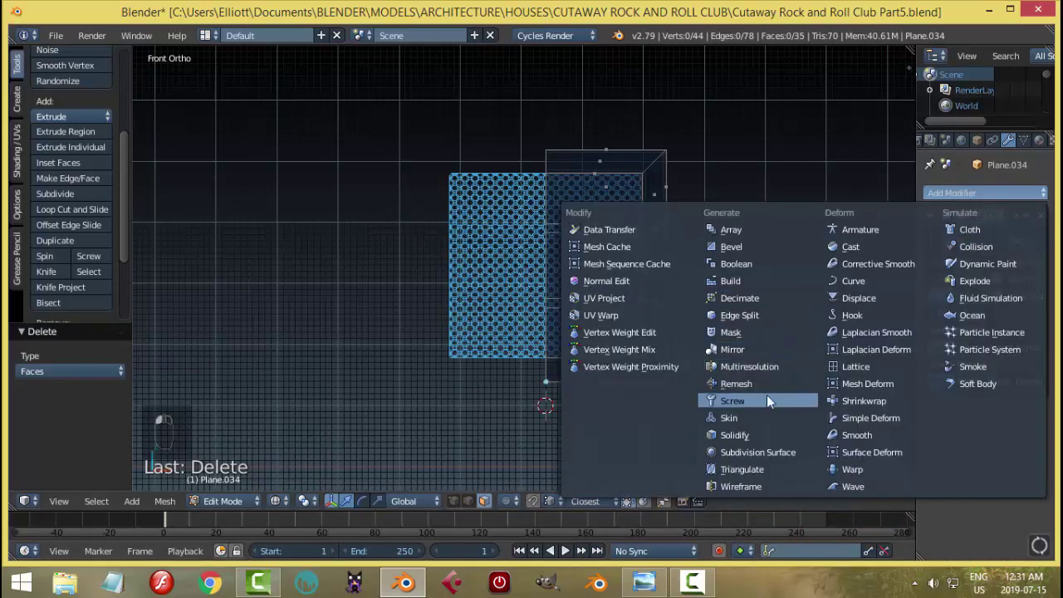
click(757, 349)
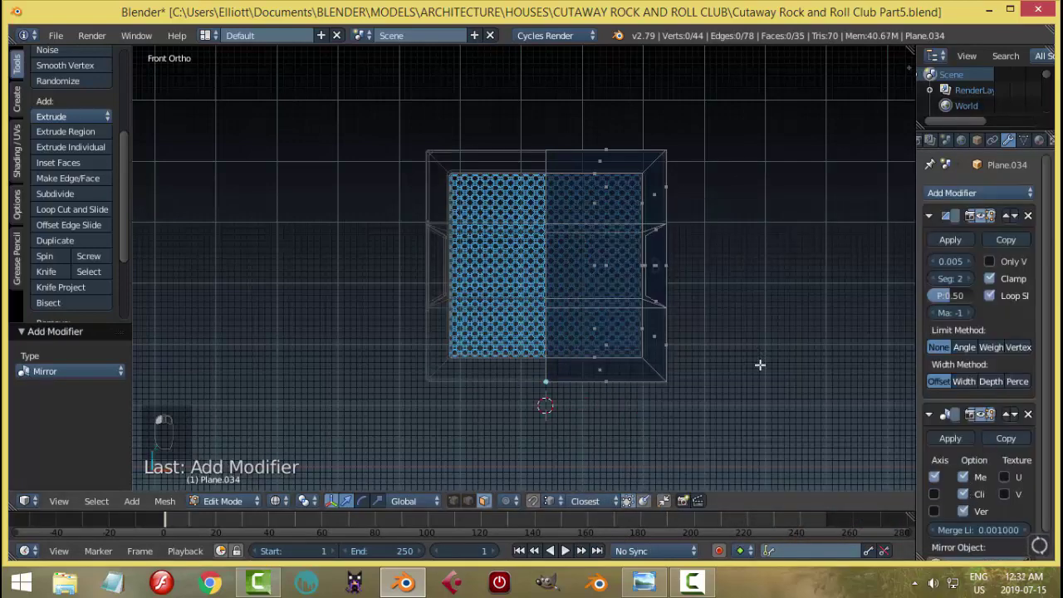
key(Tab)
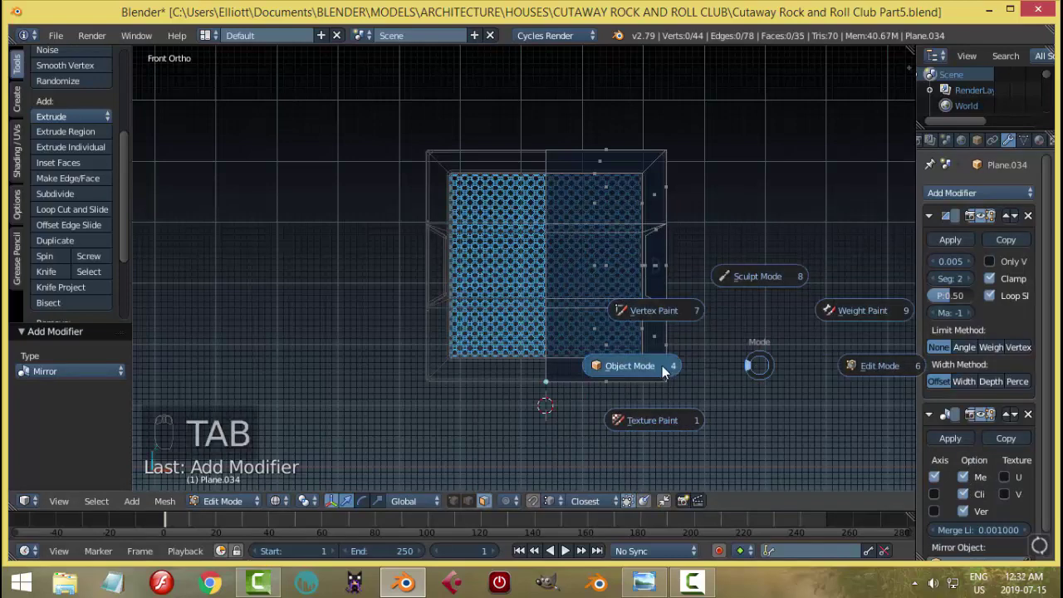
key(z)
click(750, 427)
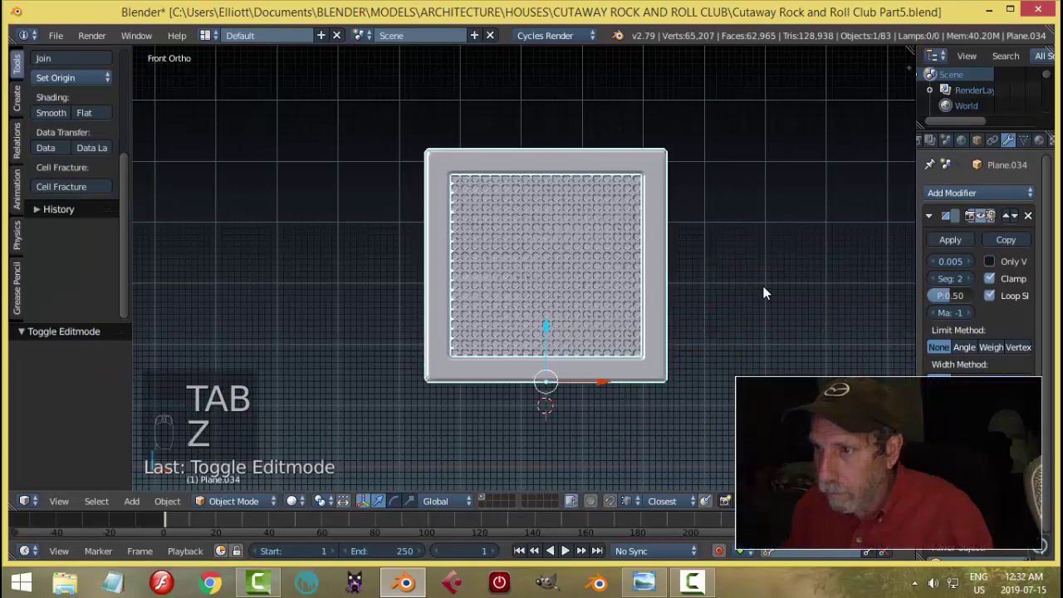
- Try setting the cabinet's origin to its geometry, and undo that change
key(a)
mouse_move(729, 252)
middle_down()
mouse_move(573, 313)
mouse_move(860, 248)
mouse_move(698, 283)
mouse_move(568, 202)
middle_up()
right_click(551, 287)
middle_drag(550, 287, 570, 300)
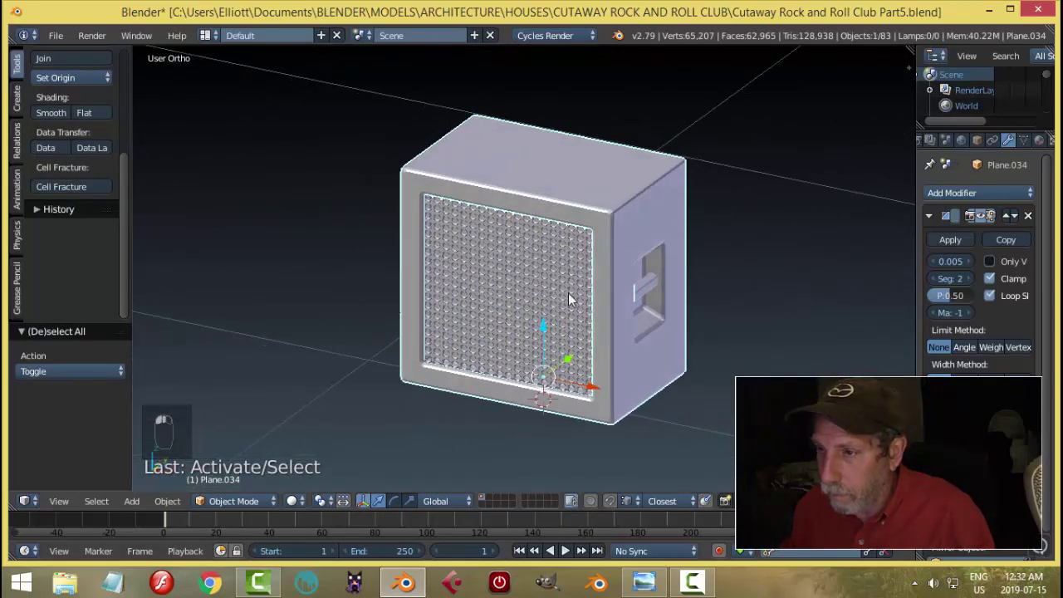
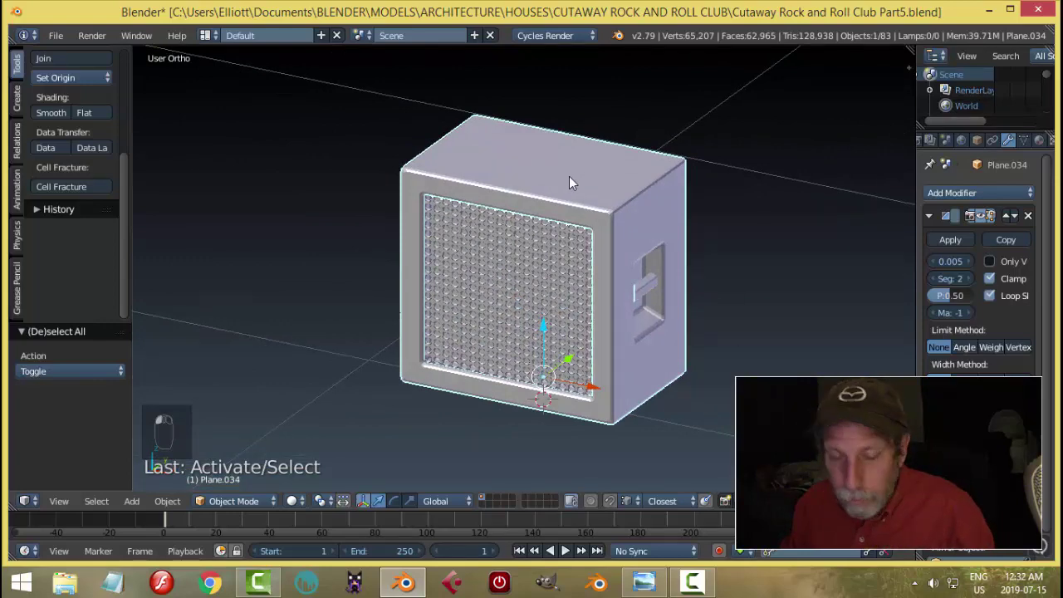
click(76, 78)
click(81, 112)
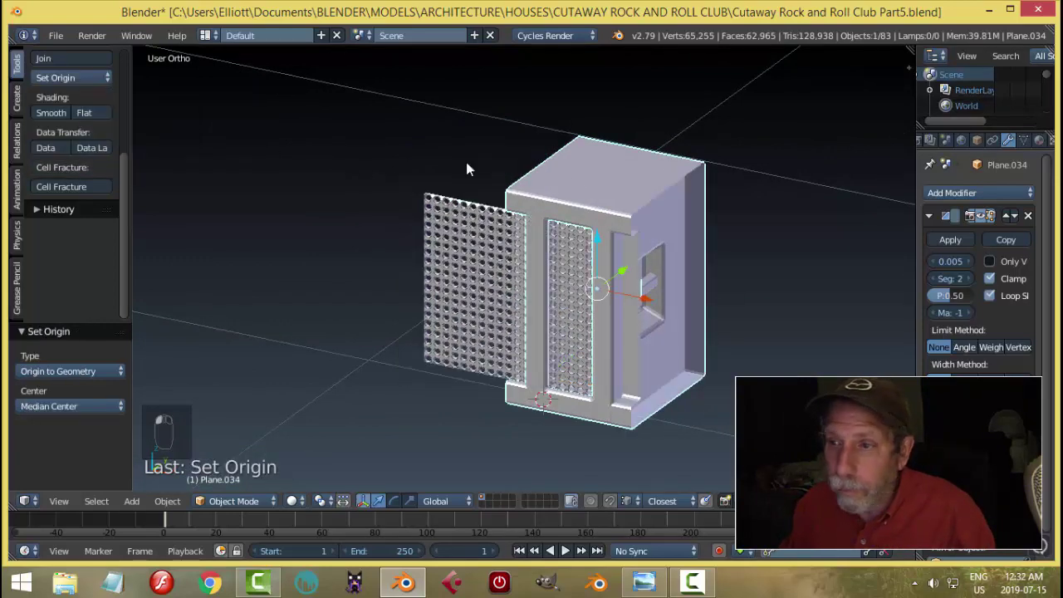
key(ctrl+z)
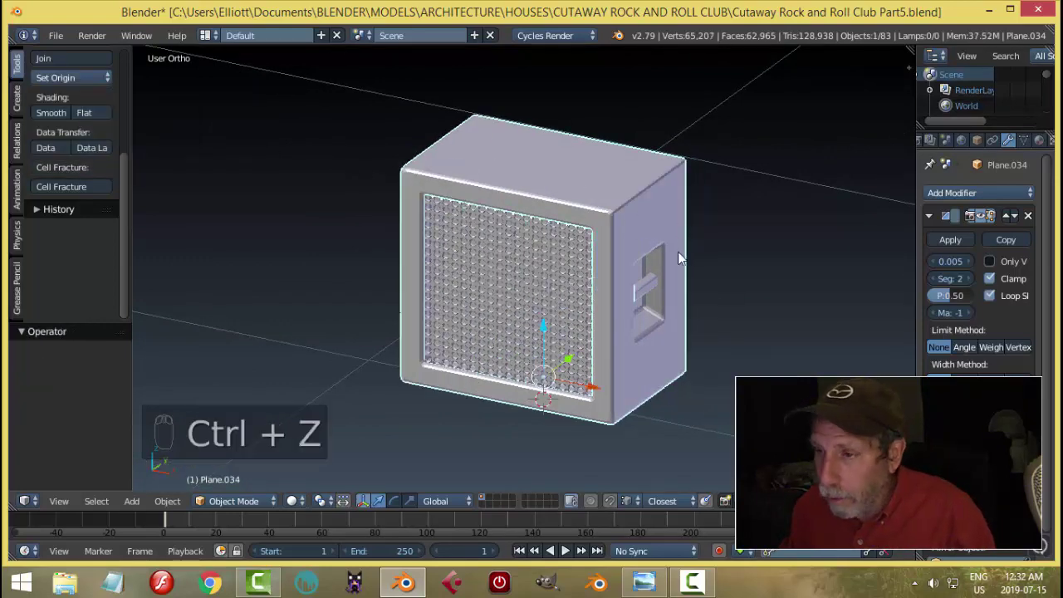
- Add a Mirror modifier to the handle bar in the cabinet's side recess
middle_drag(679, 253, 676, 279)
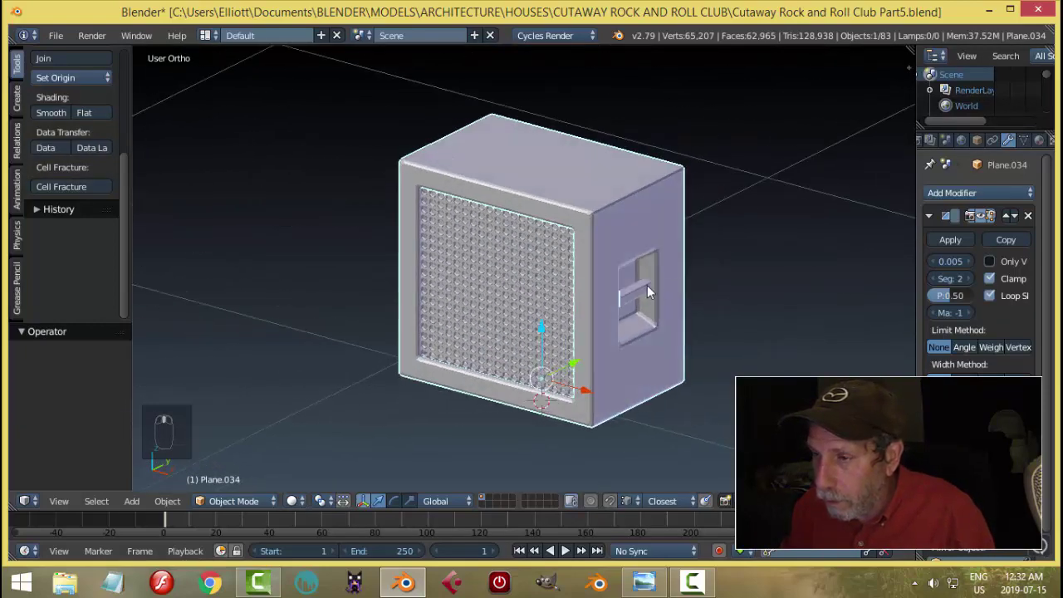
right_click(647, 291)
click(981, 193)
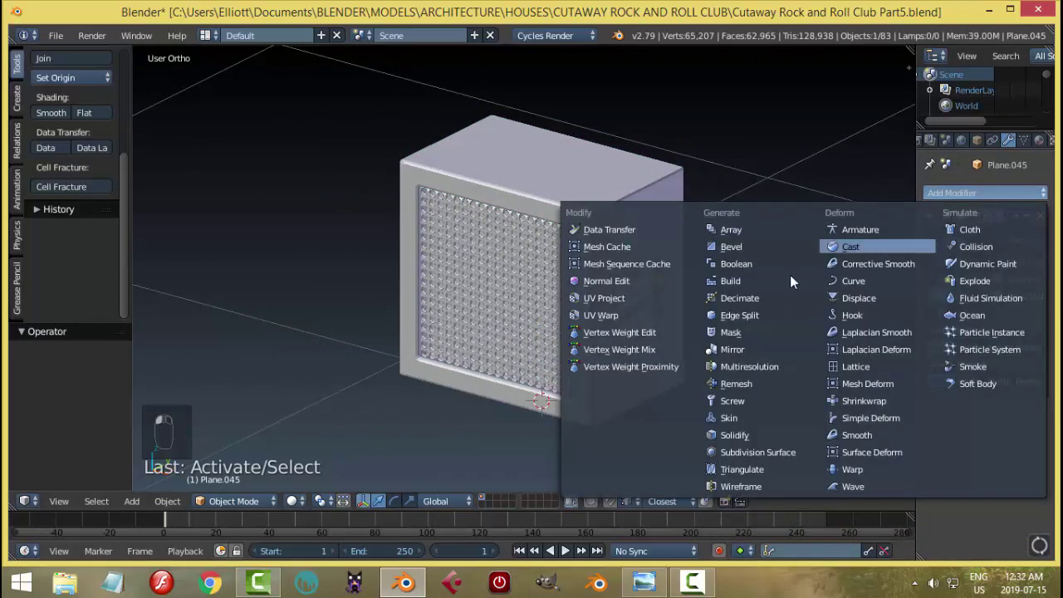
click(744, 350)
middle_drag(744, 353, 814, 316)
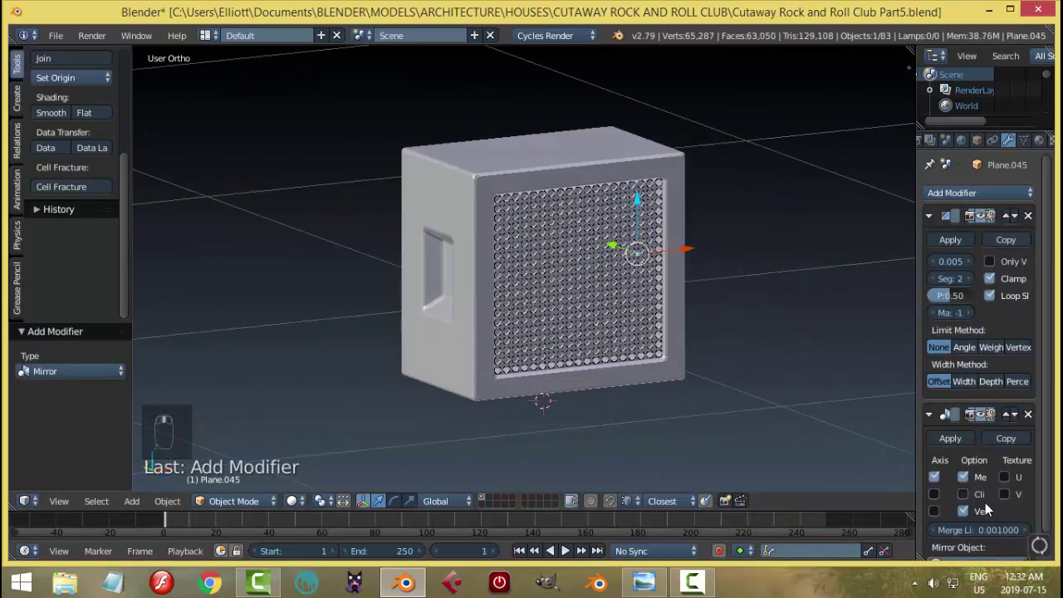
- Use the cabinet as the handle's mirror object, mirror across the X axis, and deselect everything
scroll(1015, 478, down, 1)
click(1025, 536)
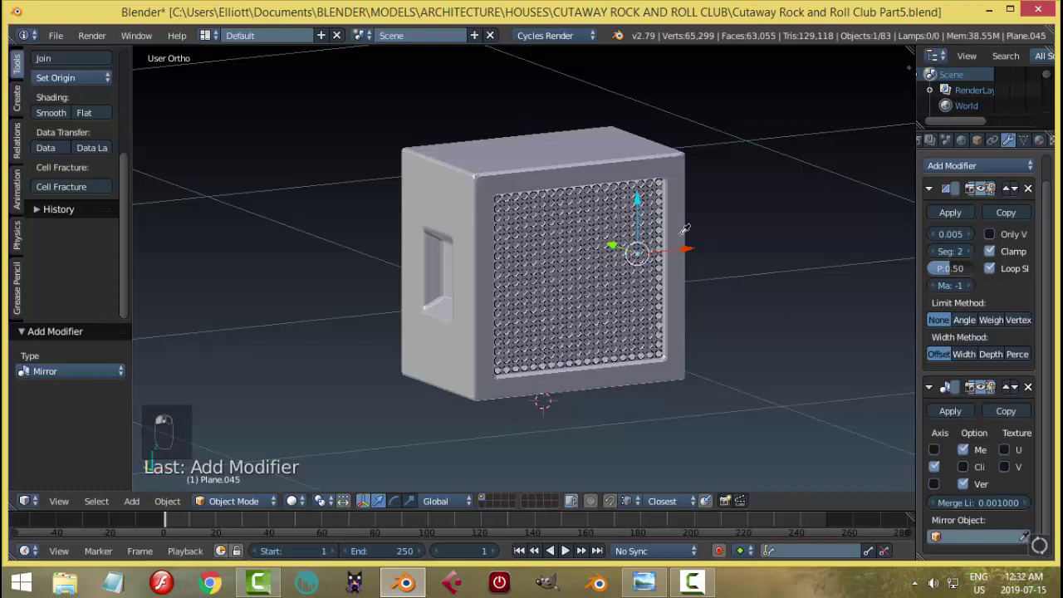
click(633, 144)
middle_drag(700, 228, 753, 208)
click(936, 450)
key(a)
middle_drag(702, 309, 508, 299)
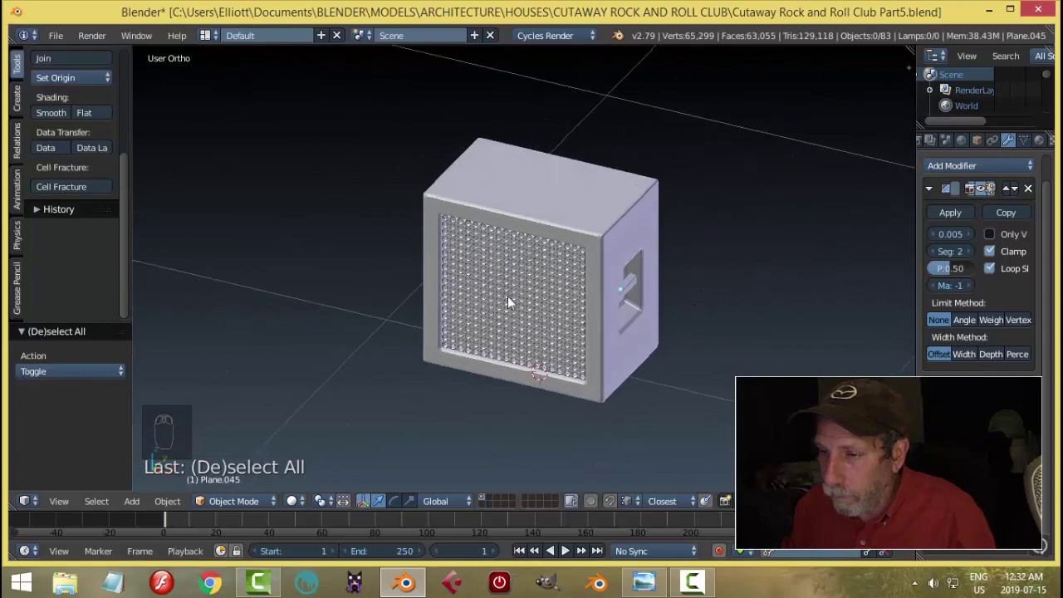
- Hide the perforated grille on the front of the speaker cabinet
right_click(508, 299)
key(h)
middle_drag(627, 309, 556, 301)
- Switch the cabinet's mesh editing to edge selection and try selecting the front panel's centre edge
right_click(642, 291)
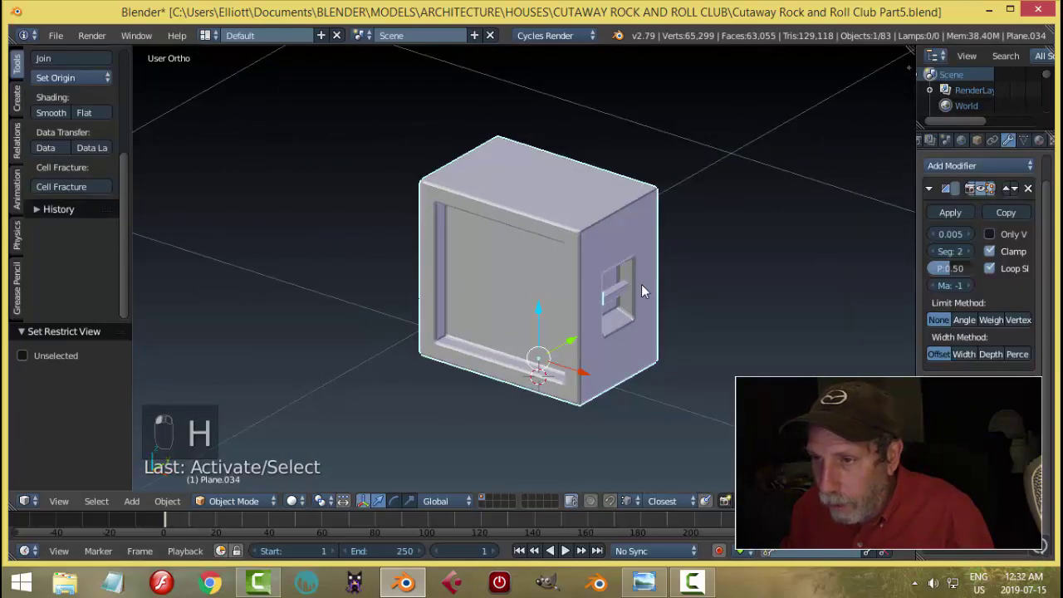
key(Tab)
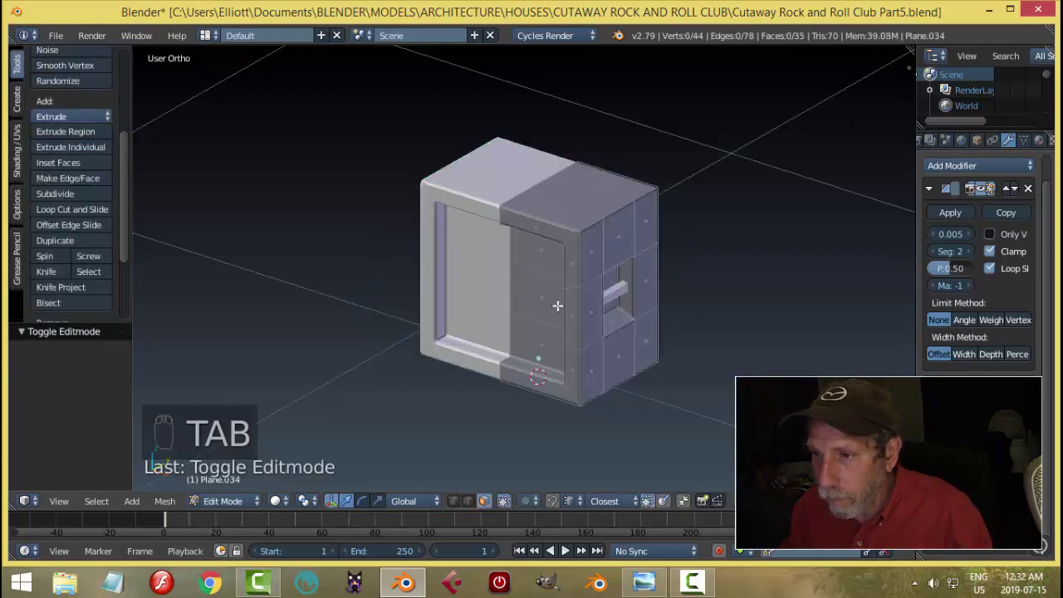
key(ctrl+Tab)
click(521, 303)
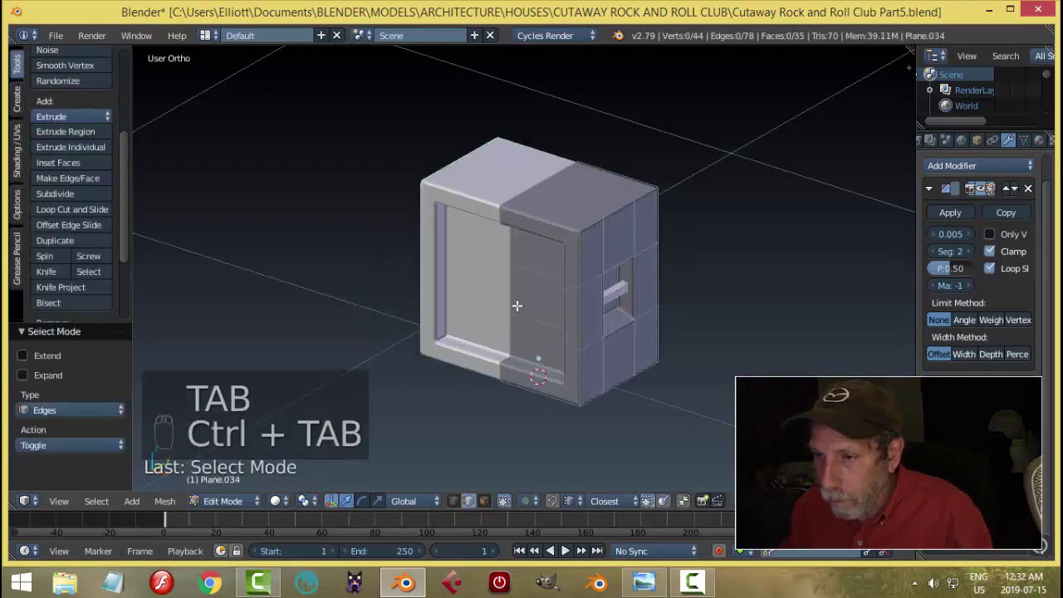
right_click(509, 287)
key(a)
- Return to Object Mode and apply the cabinet's Mirror modifier
key(Tab)
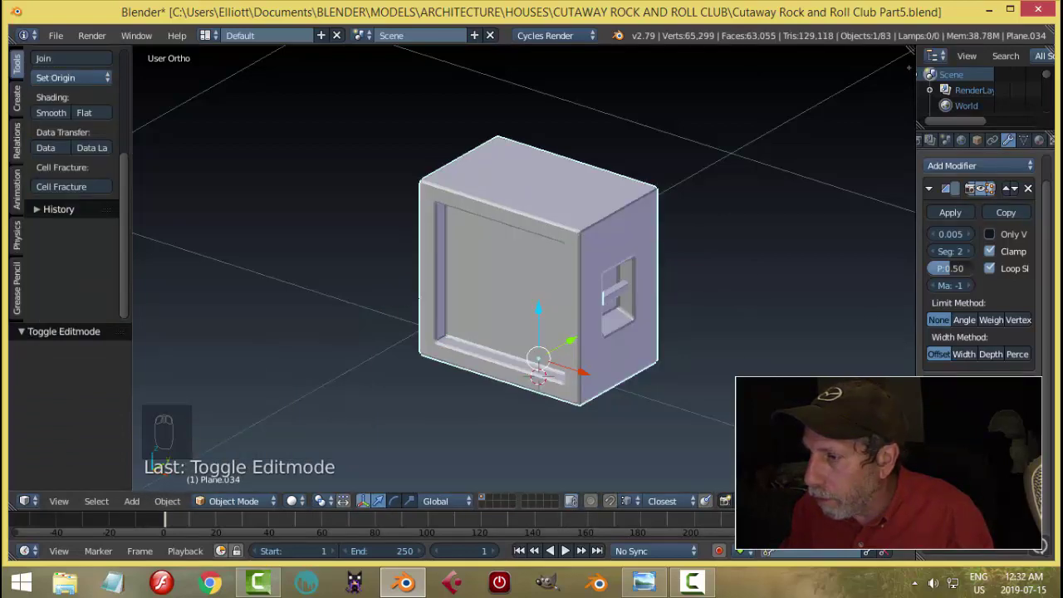
key(ctrl+a)
middle_drag(677, 313, 612, 283)
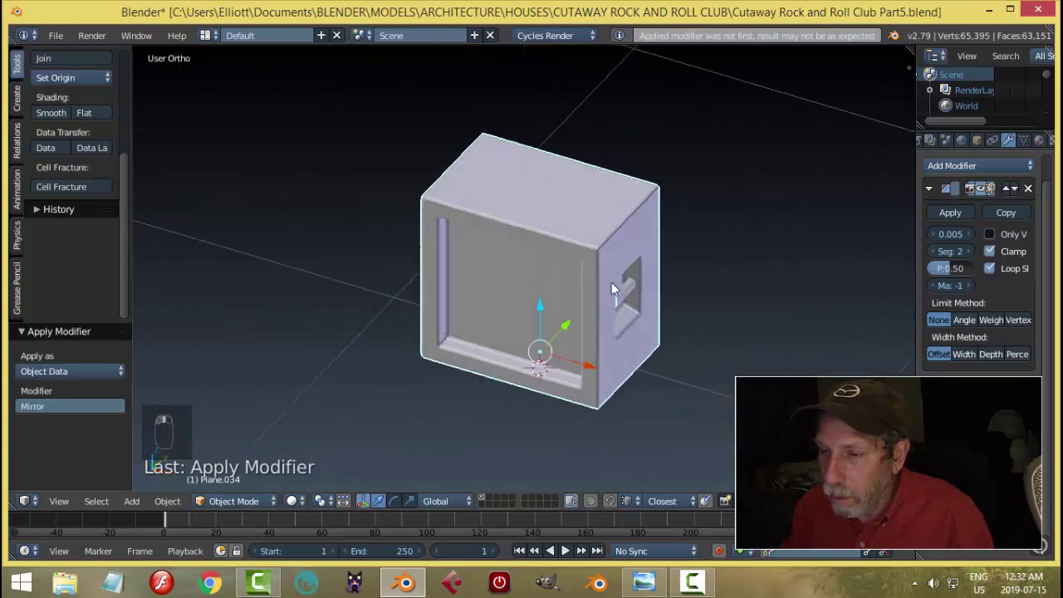
- Snap the 3D cursor to the middle vertical edge of the cabinet's recessed front panel and return to Object Mode
key(Tab)
right_click(524, 292)
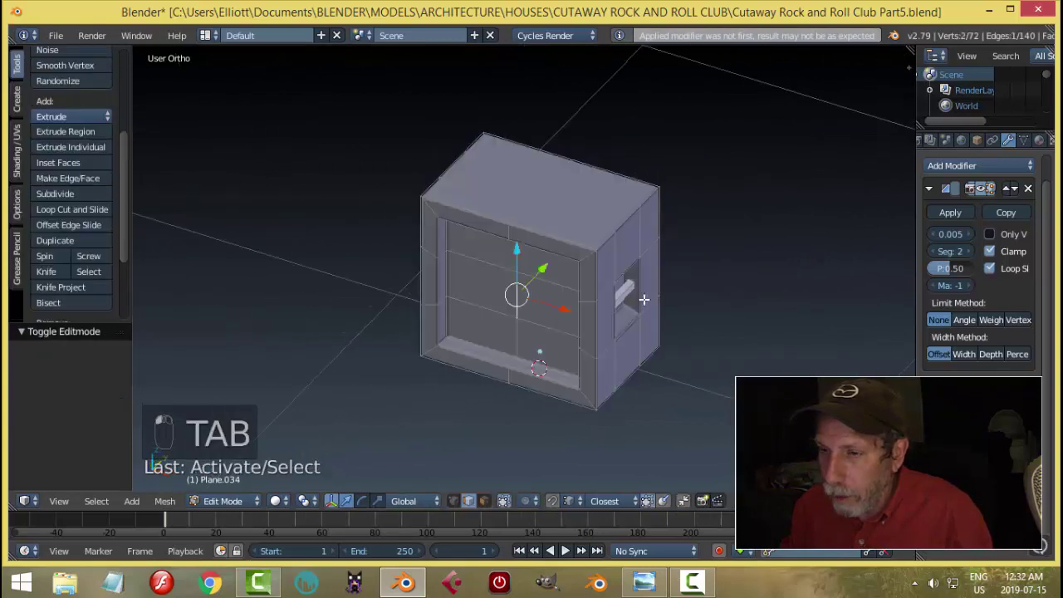
key(shift+s)
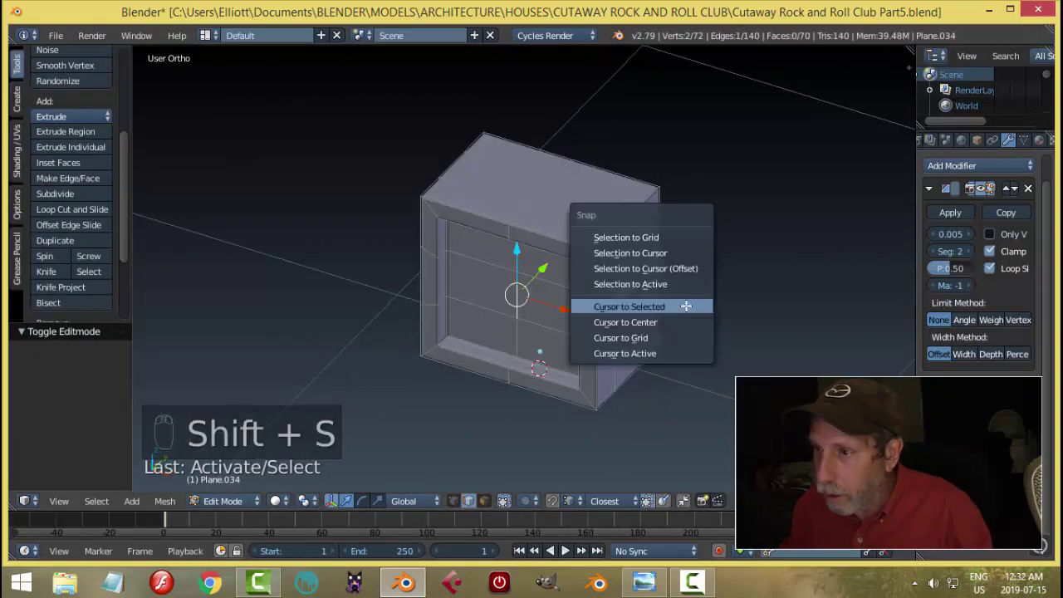
click(637, 373)
key(a)
key(Tab)
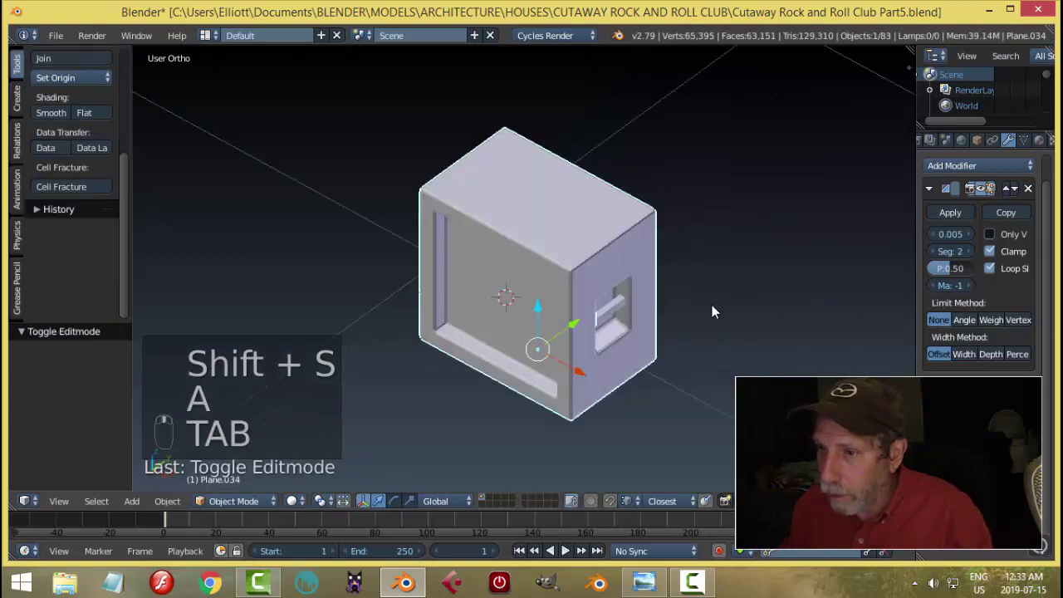
- Add a 32-vertex mesh cylinder at the 3D cursor on the cabinet front and rotate it 90° about the X axis
key(shift+a)
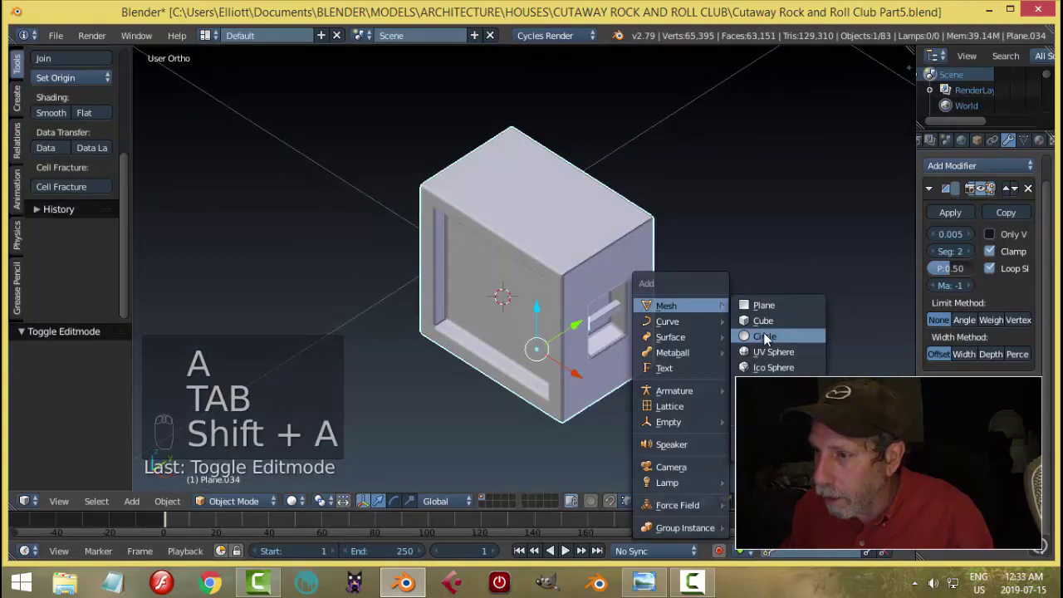
click(773, 383)
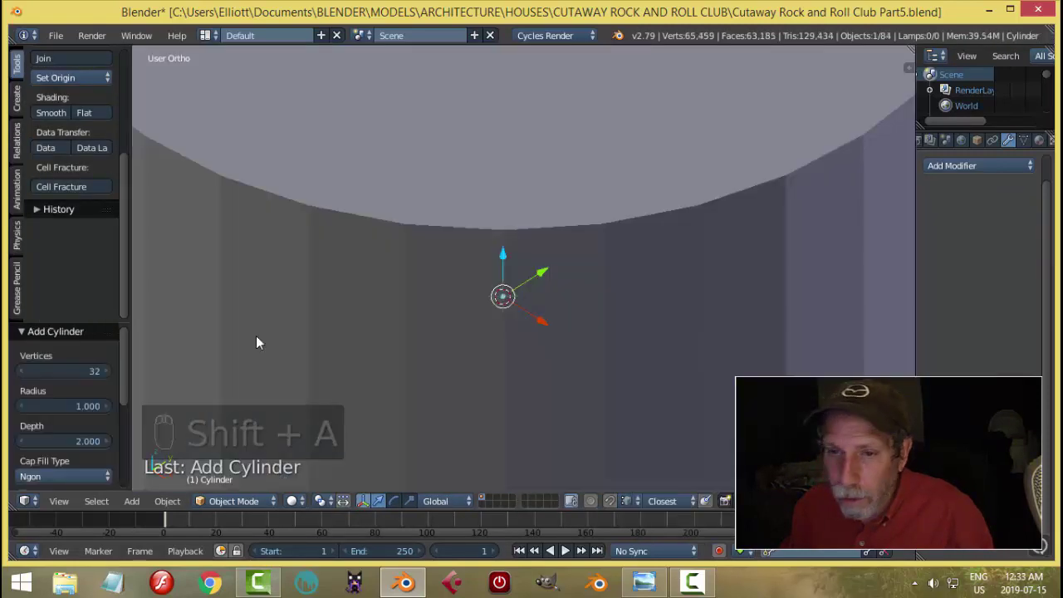
scroll(565, 314, down, 4)
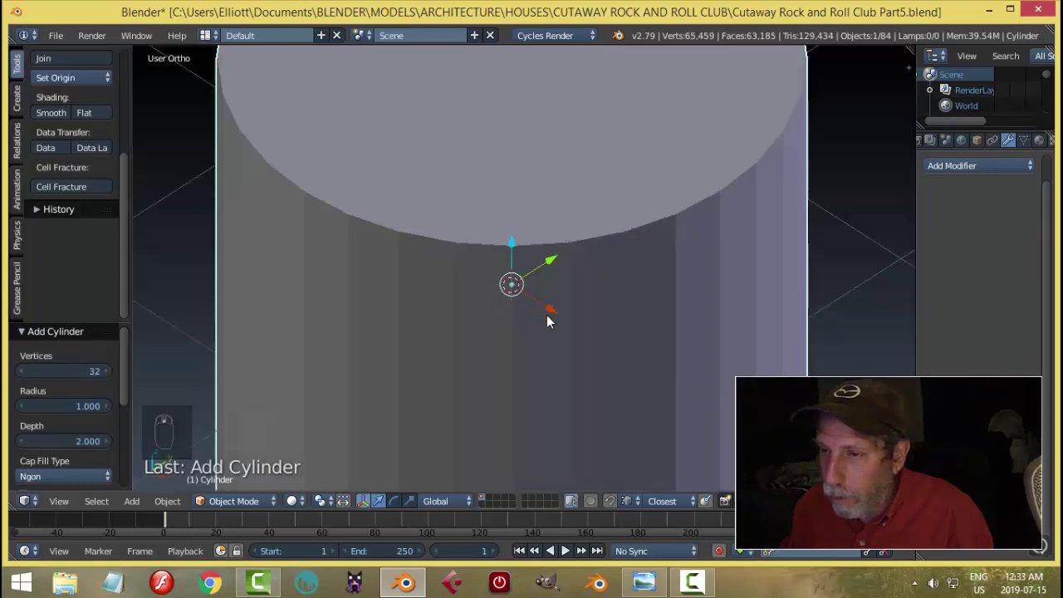
text(r)
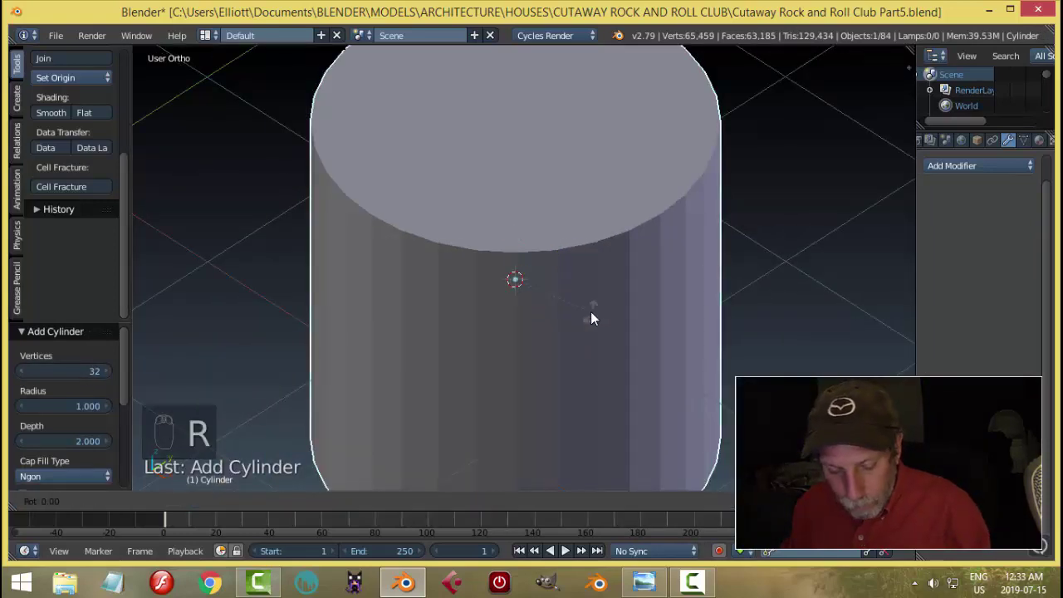
text(90)
key(Return)
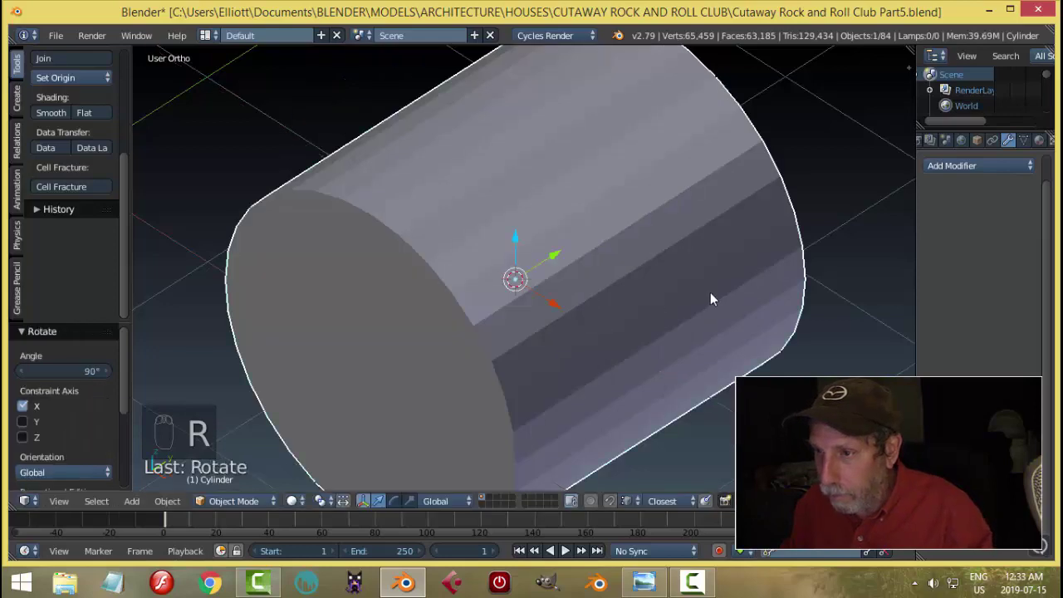
- Scale the cylinder's mesh in Edit Mode by about 0.083 so it fits within the cabinet's front recess
key(Tab)
click(827, 286)
key(s)
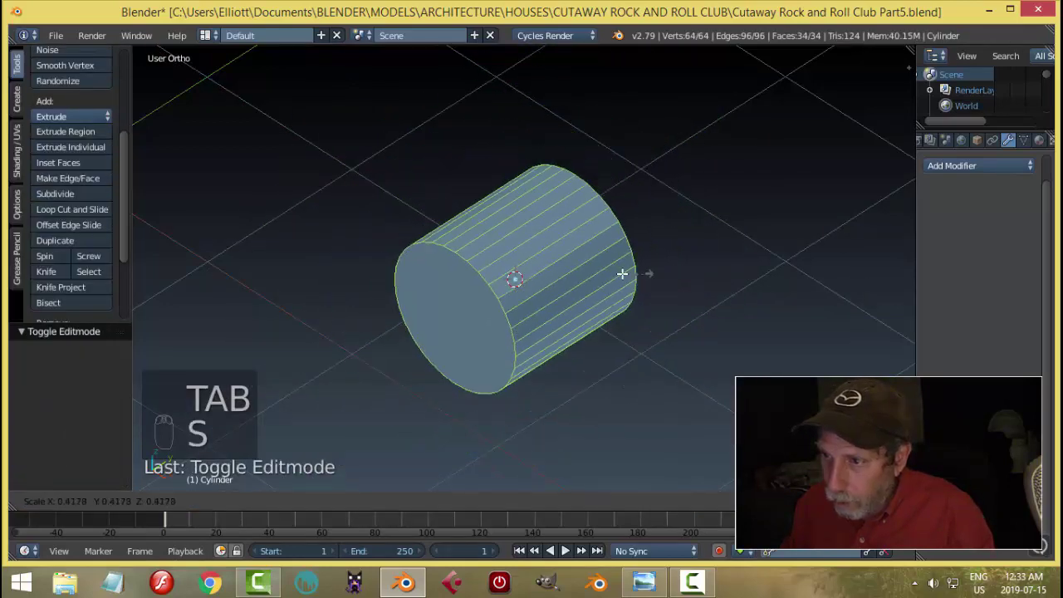
click(540, 275)
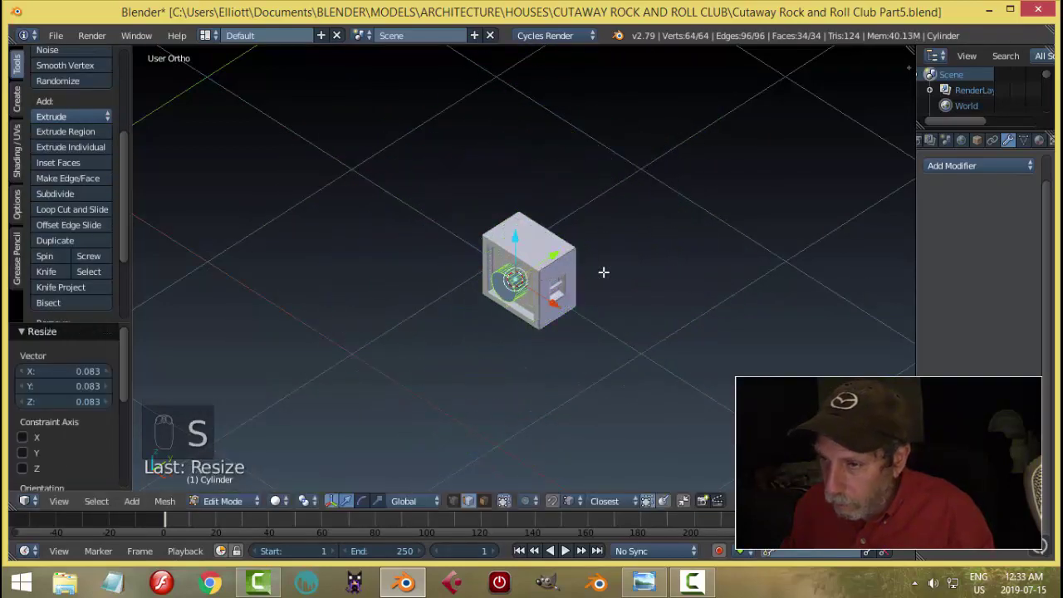
key(KP_Decimal)
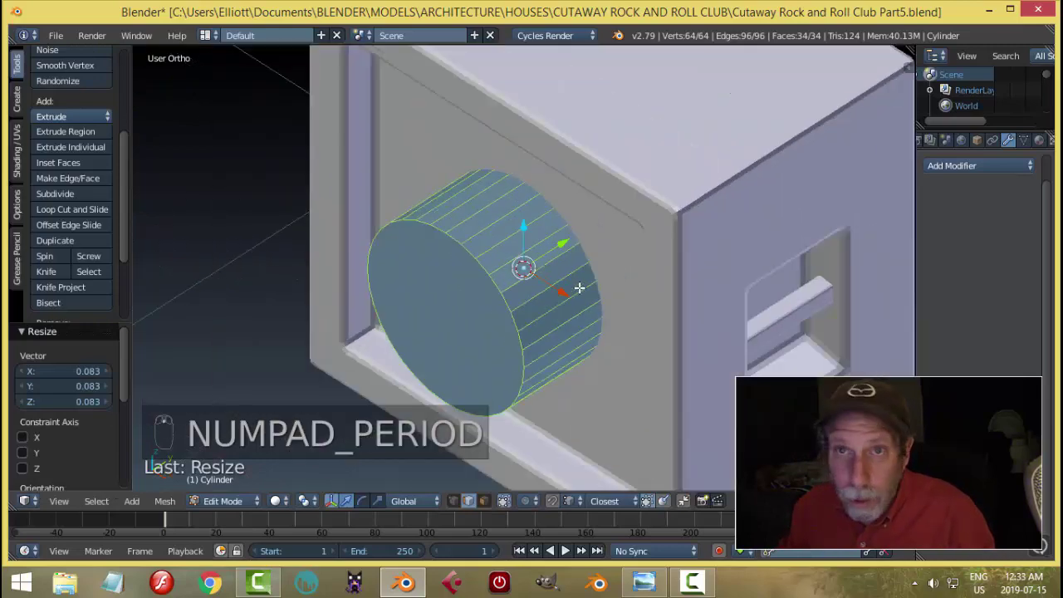
- Enlarge the cylinder's mesh by about 1.247 and lower it about 0.018 along Z within the front recess
middle_drag(597, 267, 665, 221)
key(s)
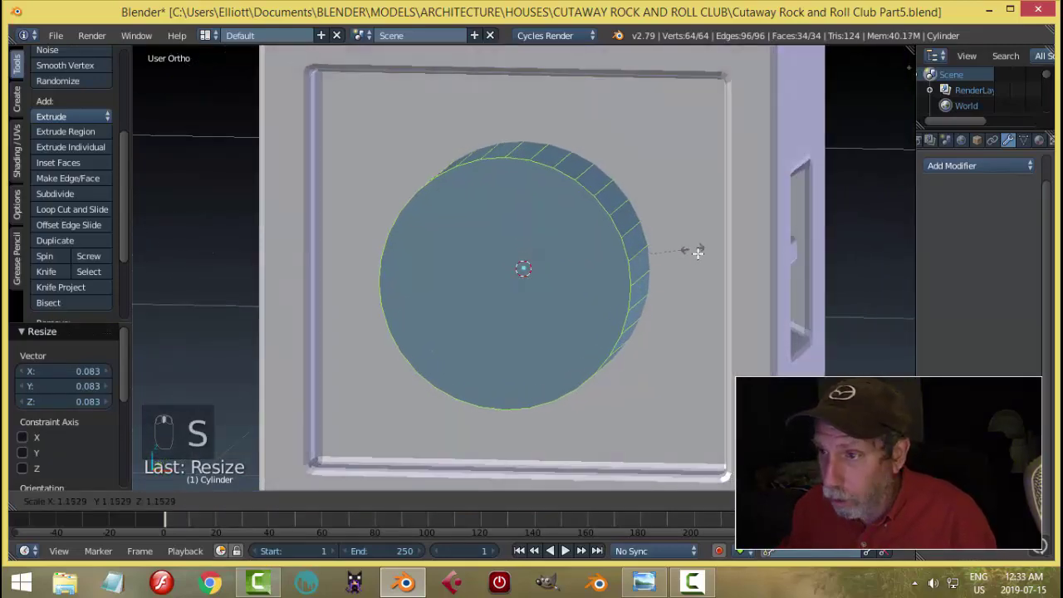
click(707, 264)
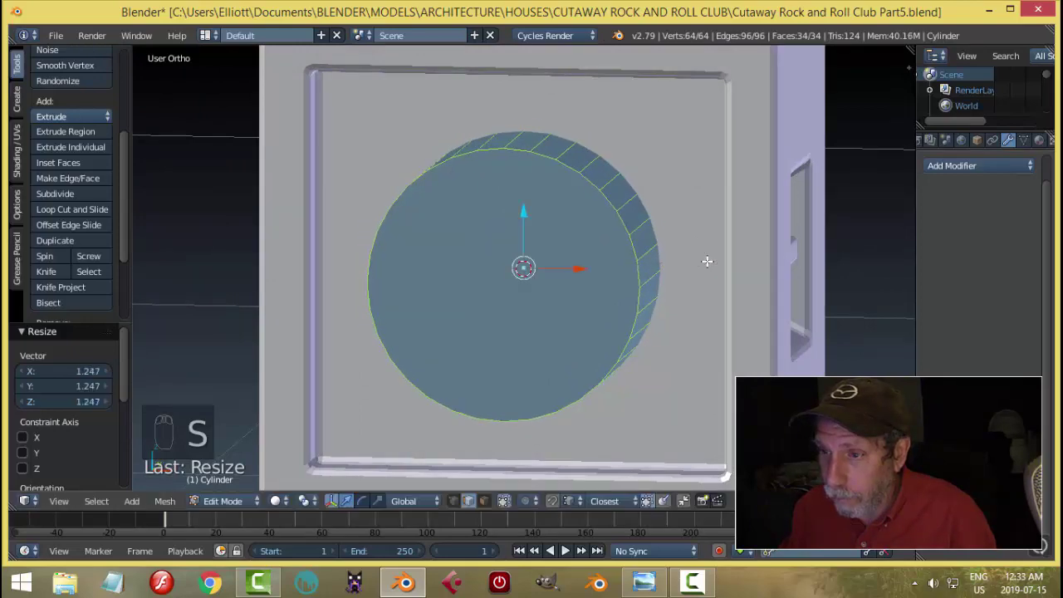
middle_drag(707, 264, 531, 229)
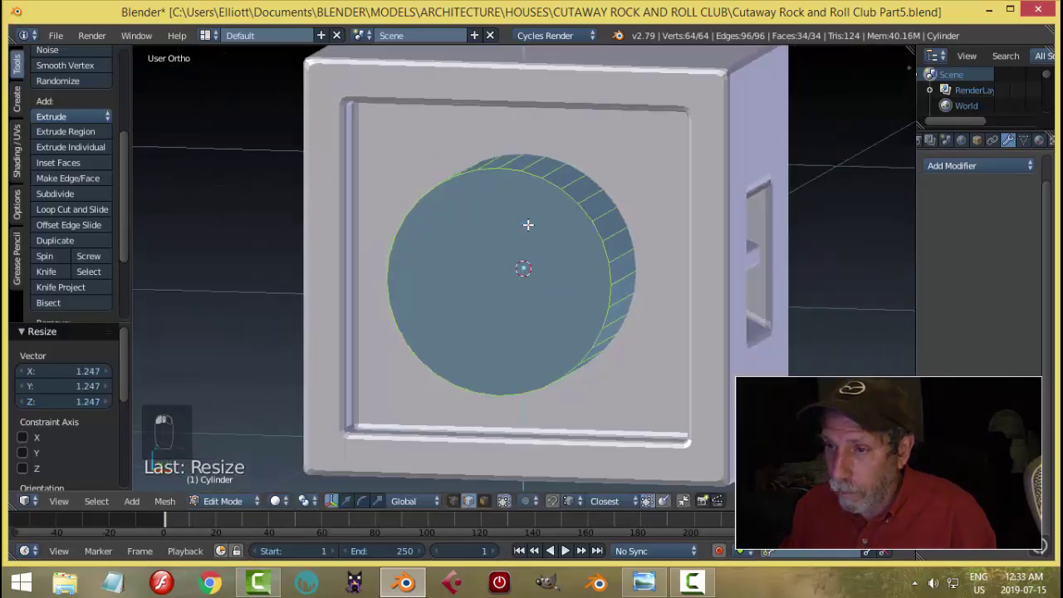
- Switch to Windows Photo Viewer, examine the speaker cabinets in the rock bar reference image, and return to Blender
click(645, 581)
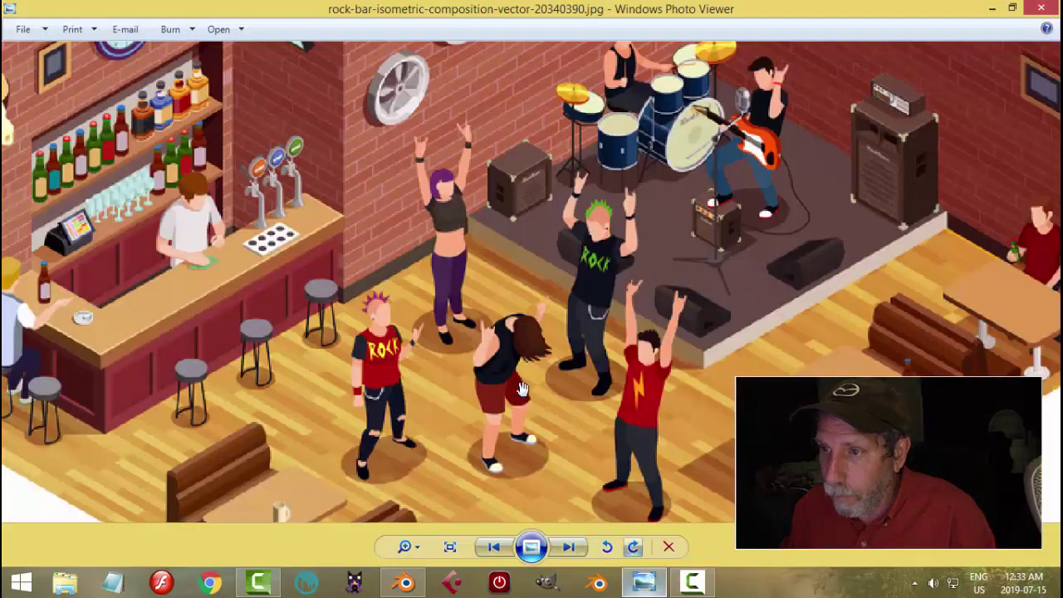
scroll(526, 221, up, 1)
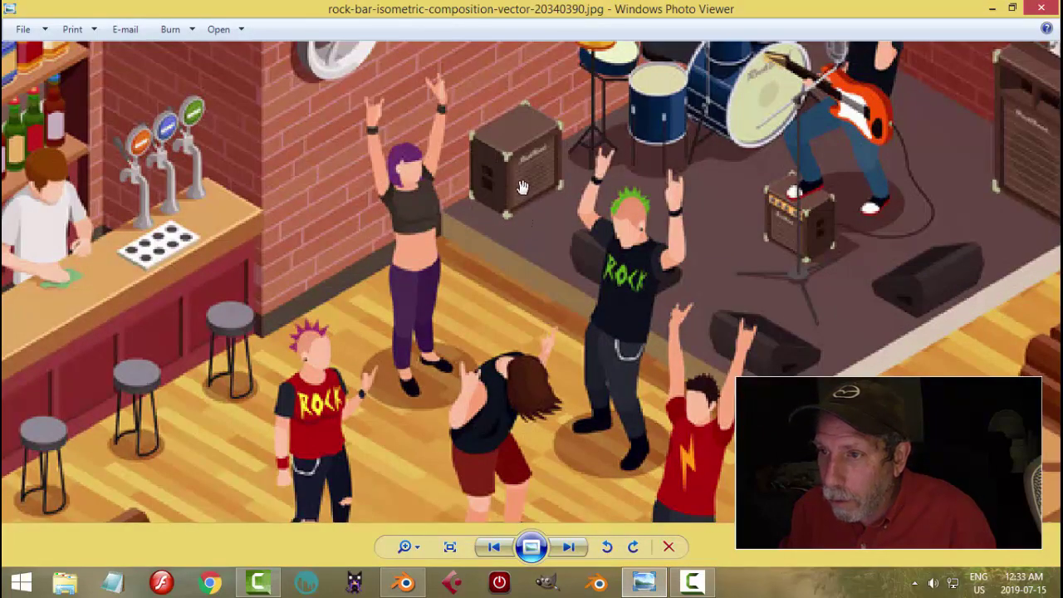
click(405, 582)
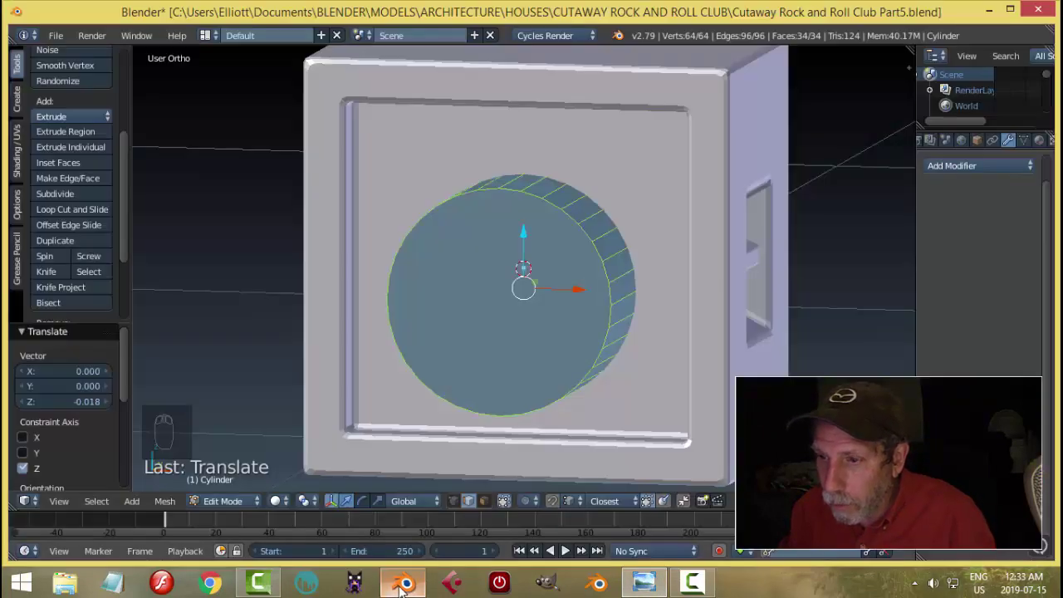
- Return the cylinder to Object Mode and check its depth inside the cabinet in wireframe before restoring solid shading
middle_drag(515, 283, 517, 322)
key(a)
key(Tab)
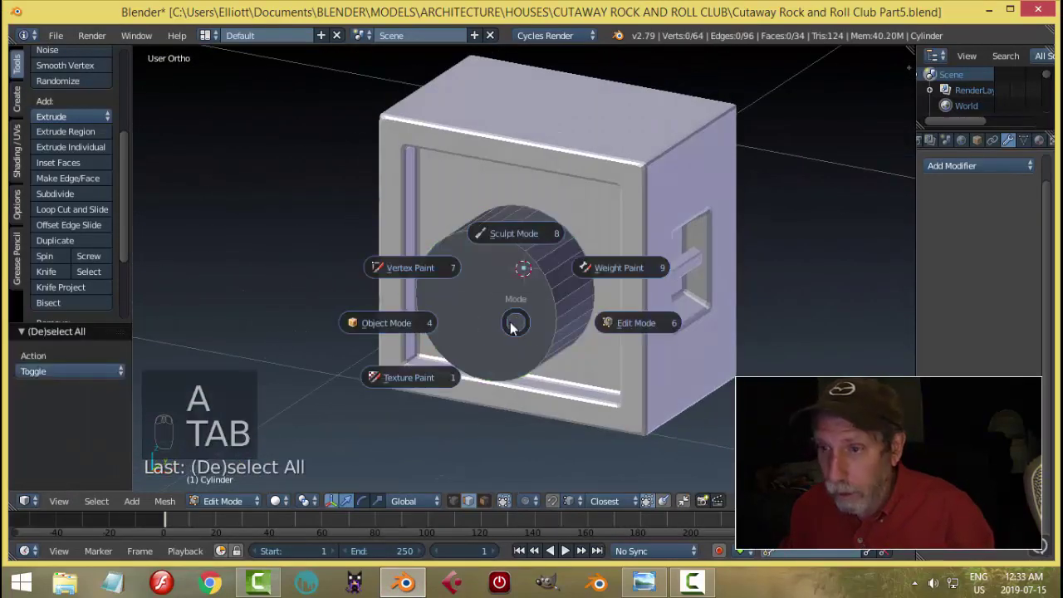
mouse_move(627, 312)
middle_down()
mouse_move(560, 334)
mouse_move(622, 324)
middle_up()
key(z)
click(715, 322)
key(z)
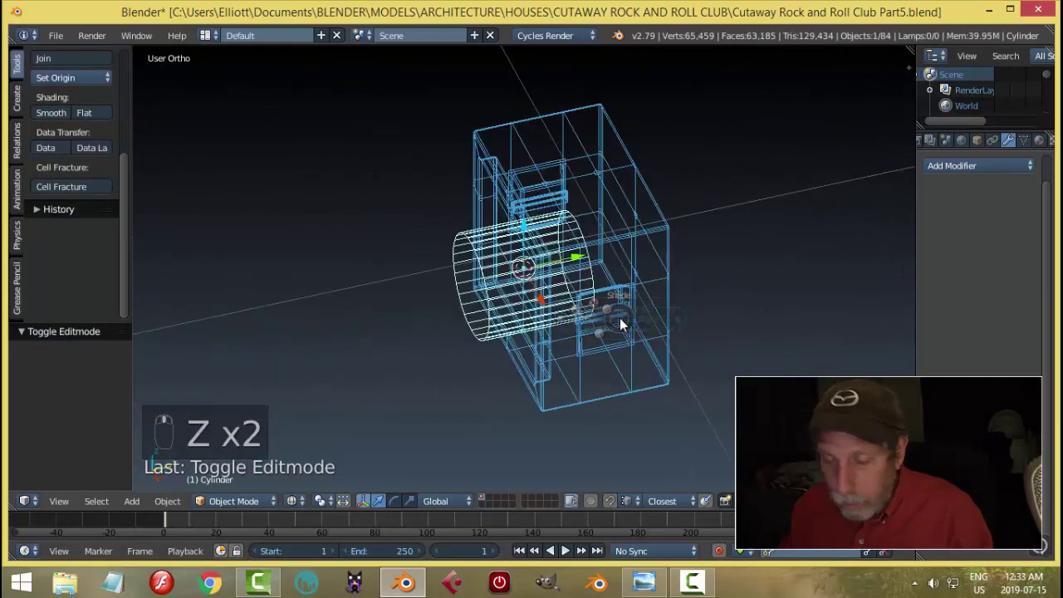
click(615, 409)
- Add a Boolean modifier to the speaker cabinet and place it above the Bevel in the modifier stack
right_click(651, 191)
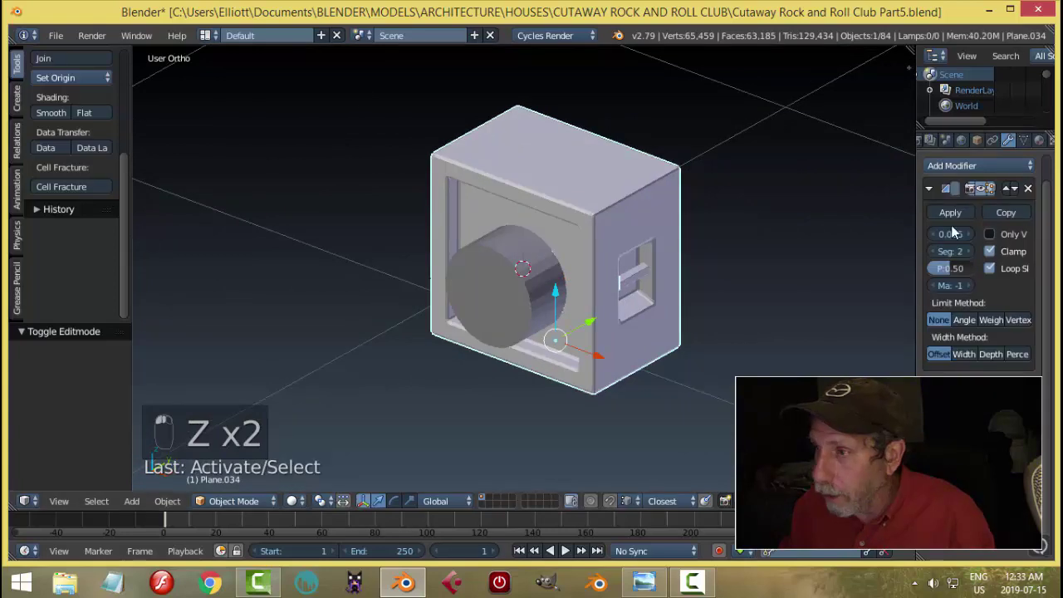
click(930, 190)
click(942, 166)
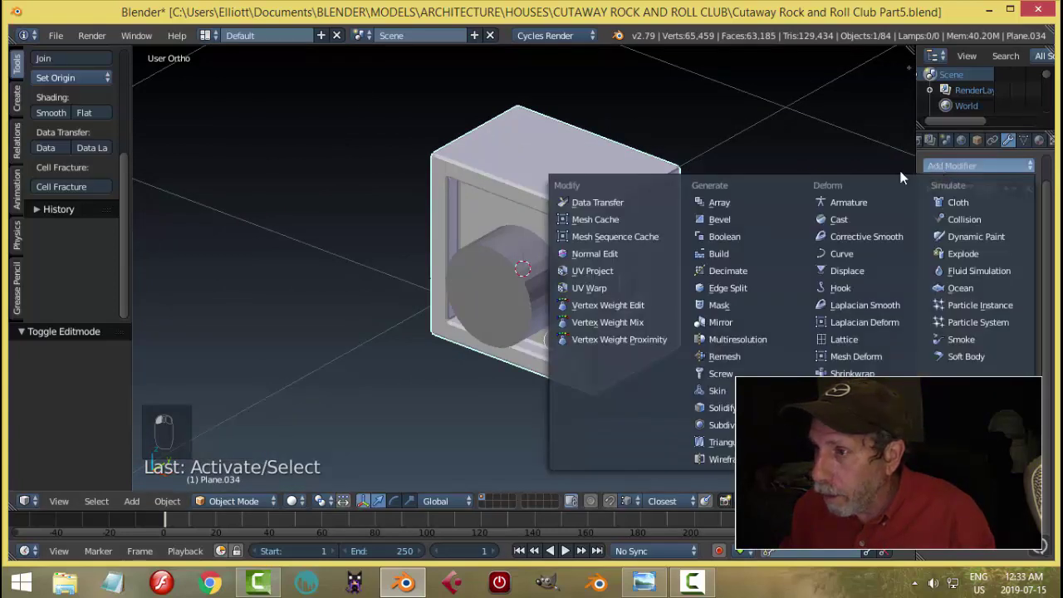
click(724, 237)
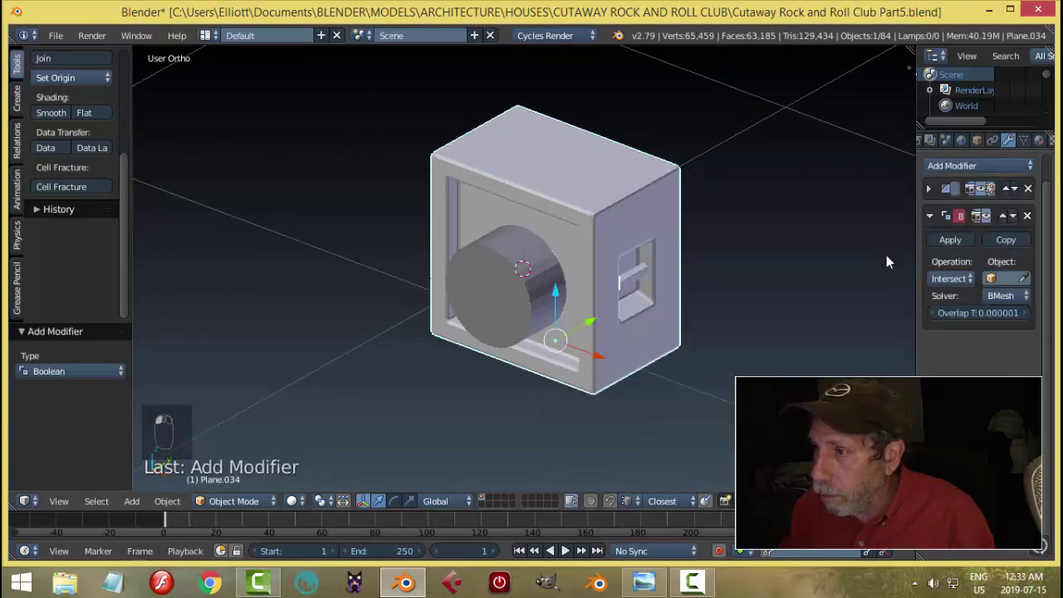
click(1003, 216)
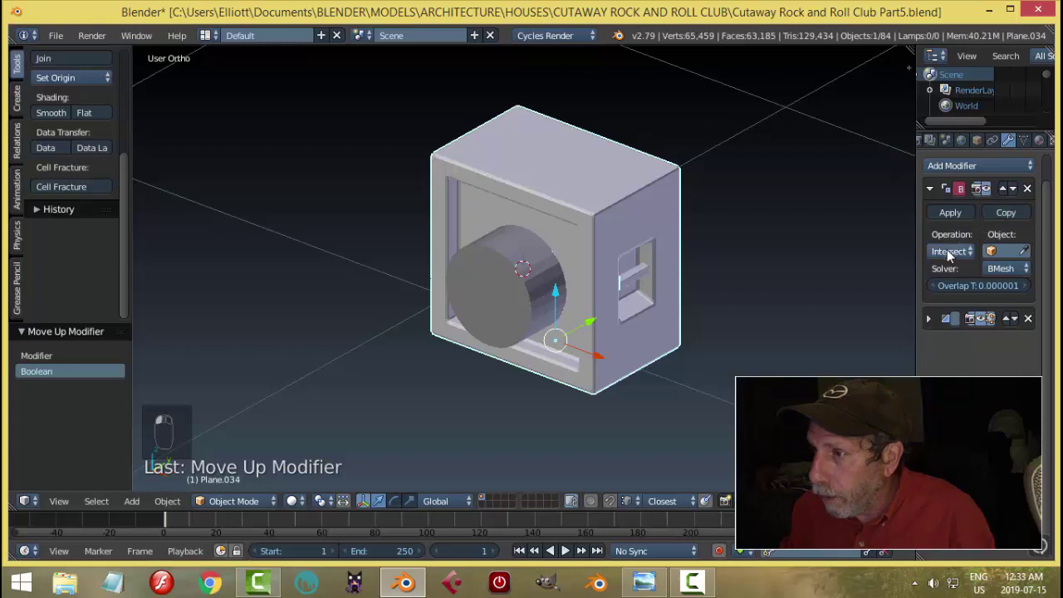
- Try a Difference Boolean on the cabinet with the cylinder as the cutting object, and undo it
click(950, 252)
click(933, 203)
click(1024, 251)
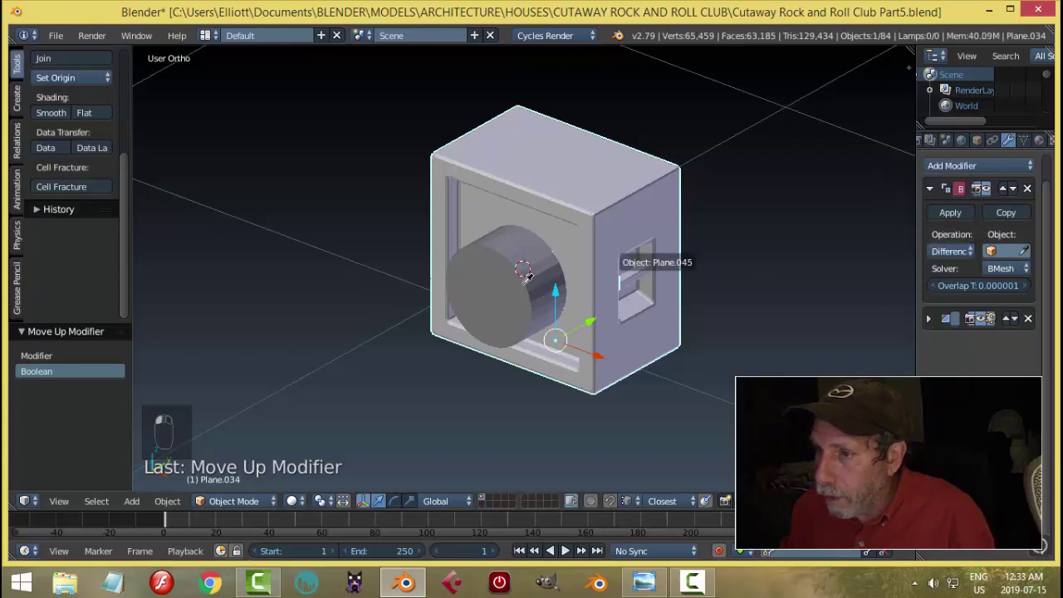
click(495, 278)
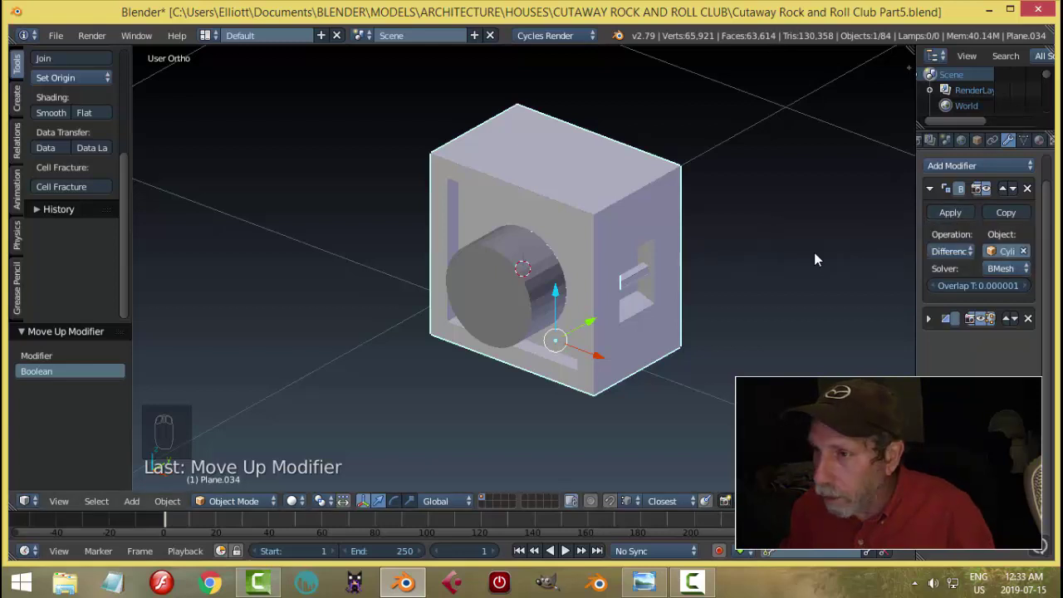
key(ctrl+z)
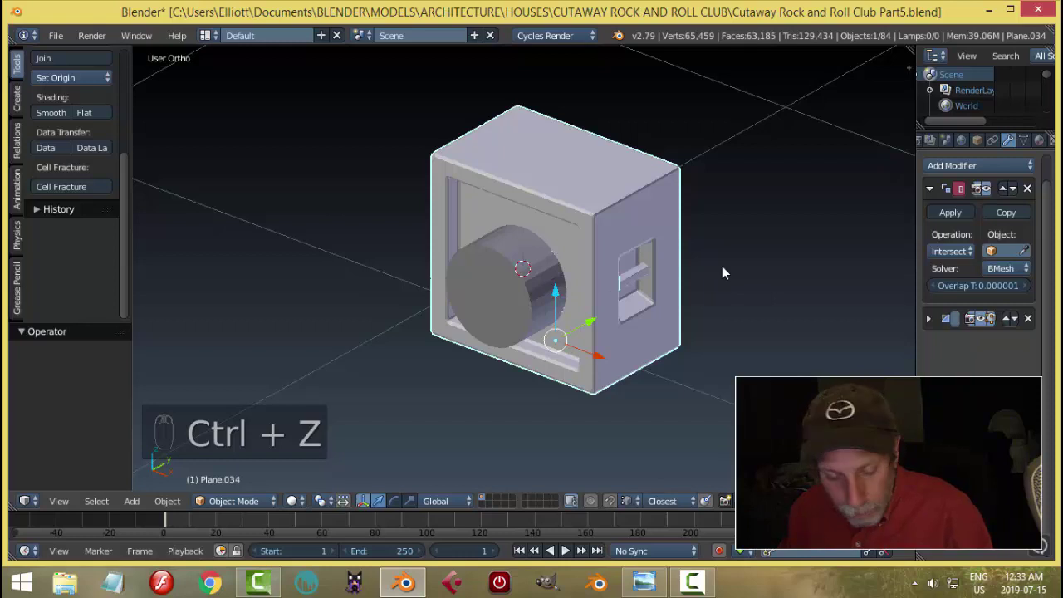
- Duplicate the speaker cabinet in place, move the copy to the last layer, and go back to the first layer
key(a)
scroll(698, 250, down, 2)
right_click(653, 230)
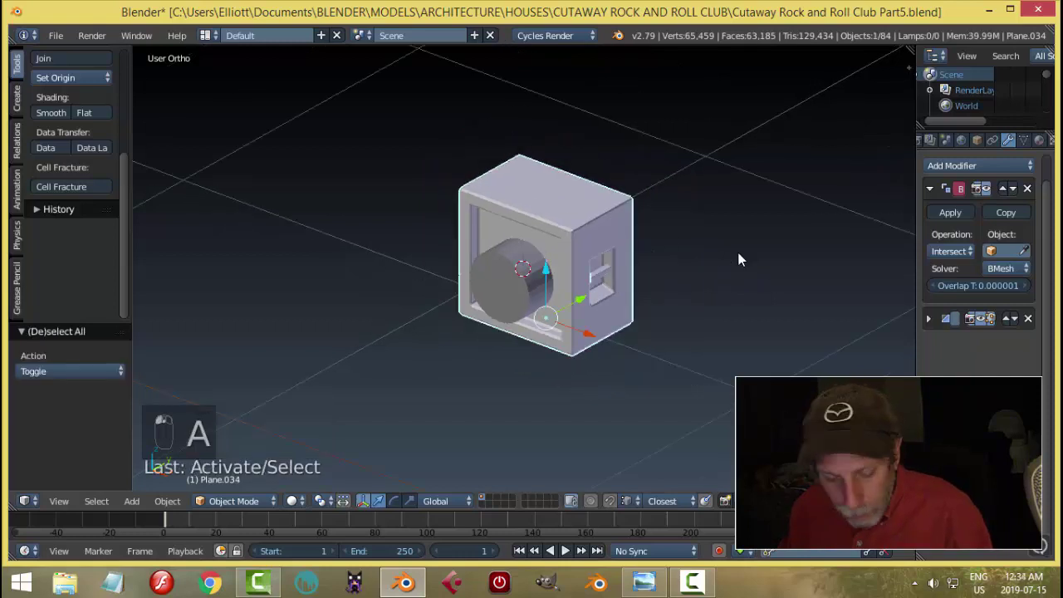
key(shift+d)
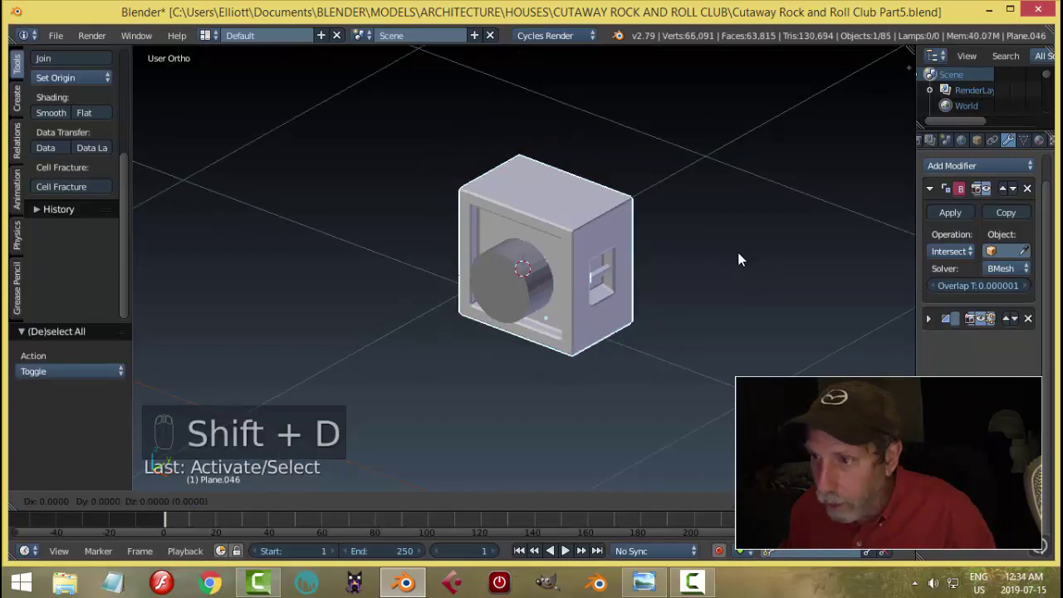
right_click(739, 260)
key(m)
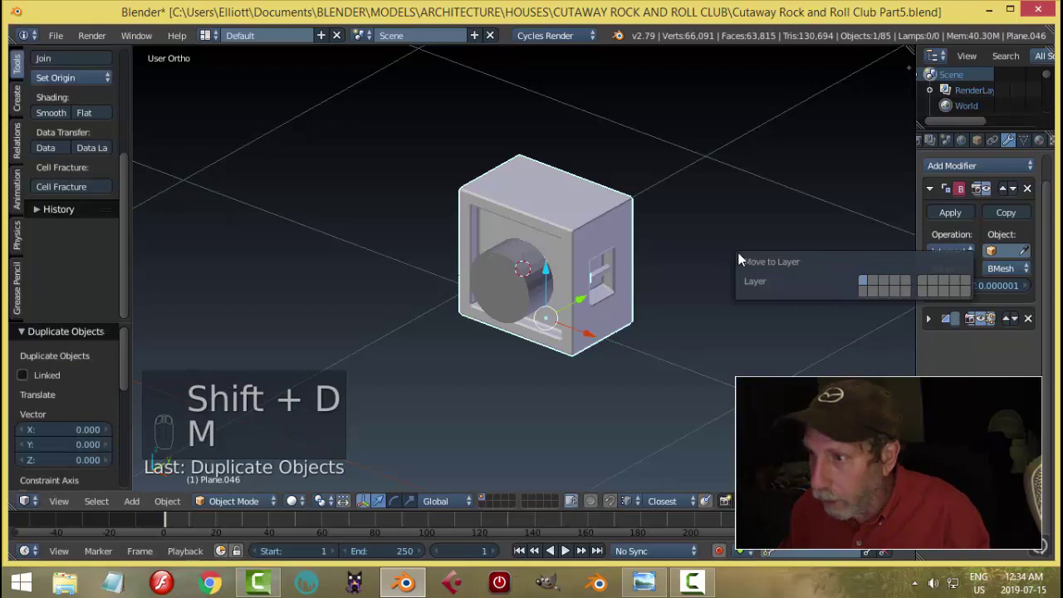
click(965, 291)
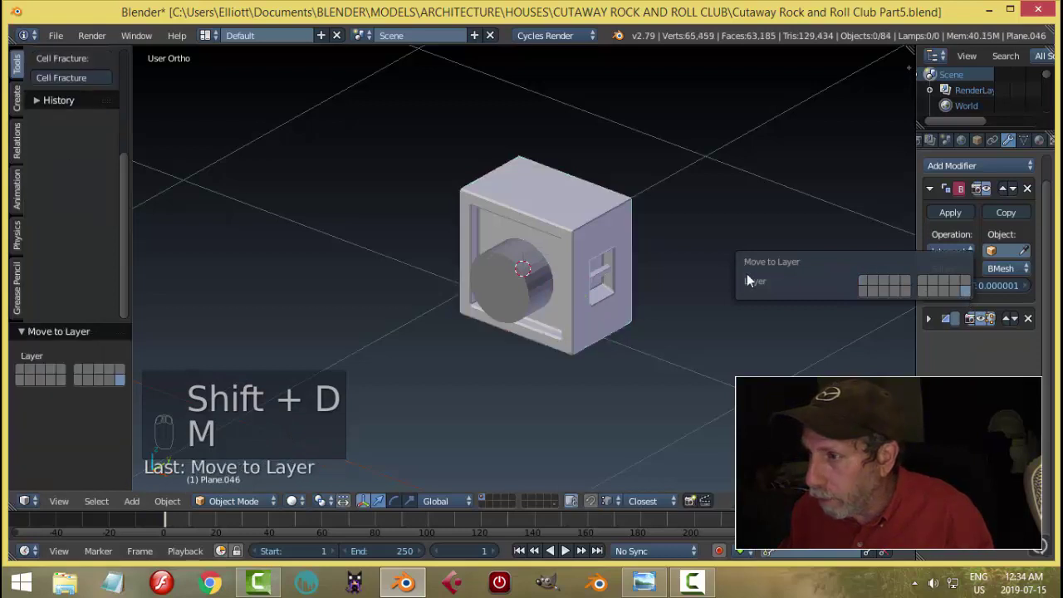
click(553, 503)
click(484, 498)
- Select the original cabinet and increase its Bevel modifier's width to 0.007
click(575, 224)
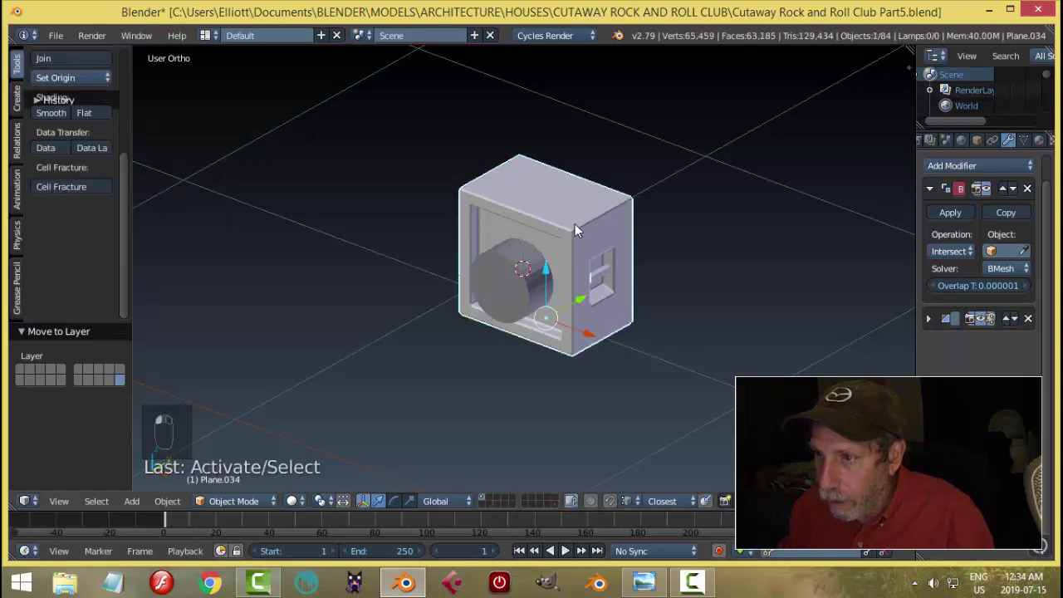
click(928, 320)
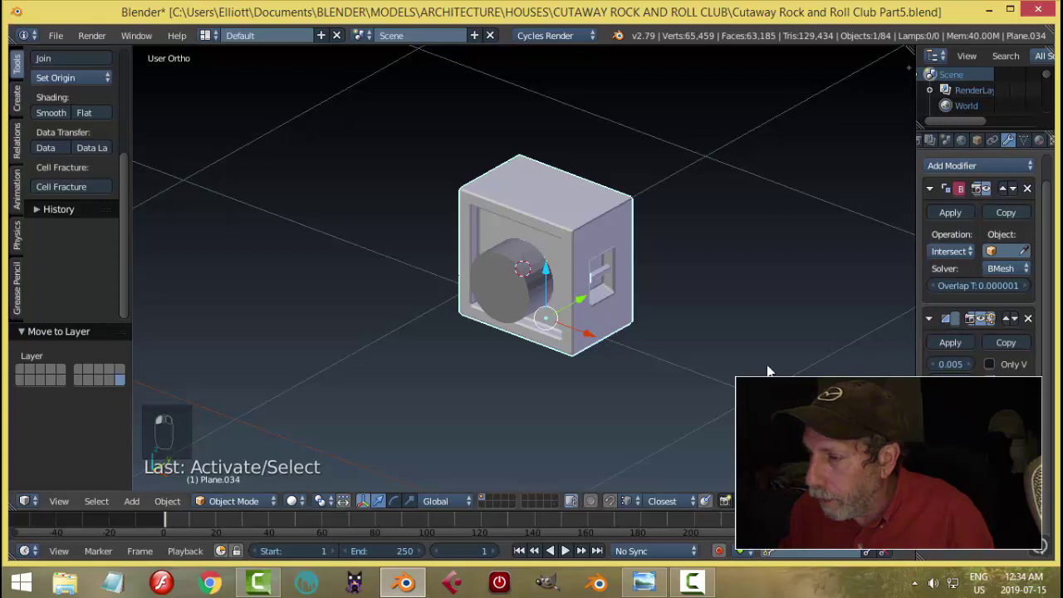
scroll(735, 351, up, 2)
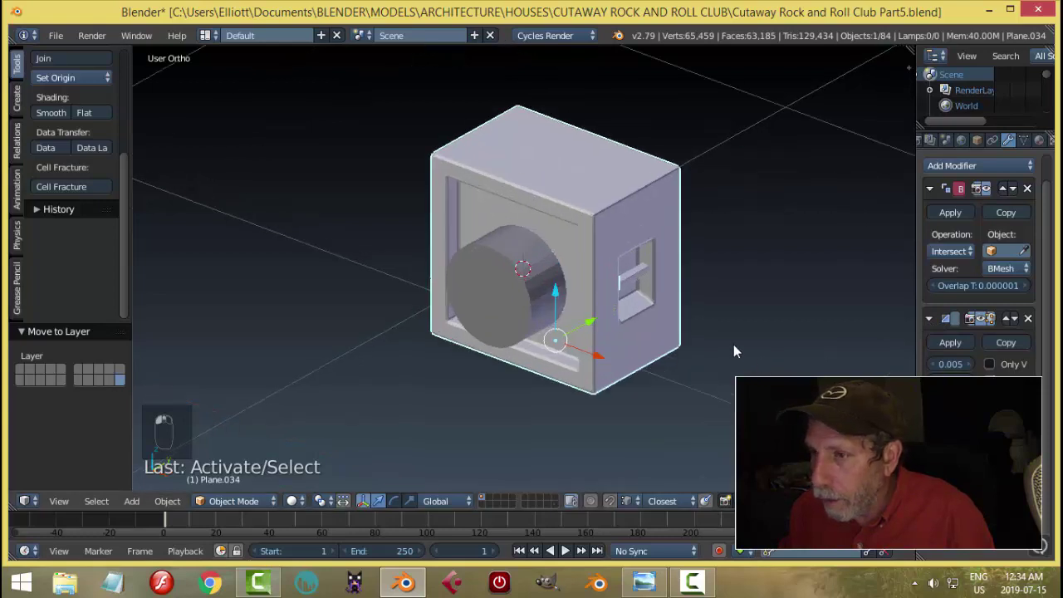
click(970, 364)
click(969, 364)
- Deselect everything and examine the cabinet's bevelled edges from several angles and distances
scroll(706, 324, down, 2)
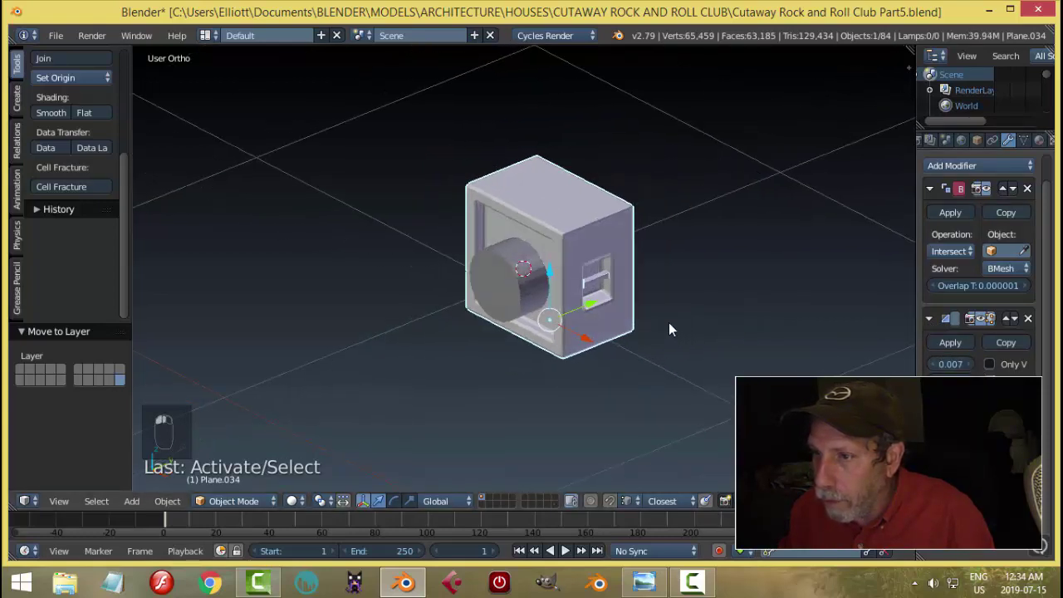
middle_drag(670, 330, 756, 329)
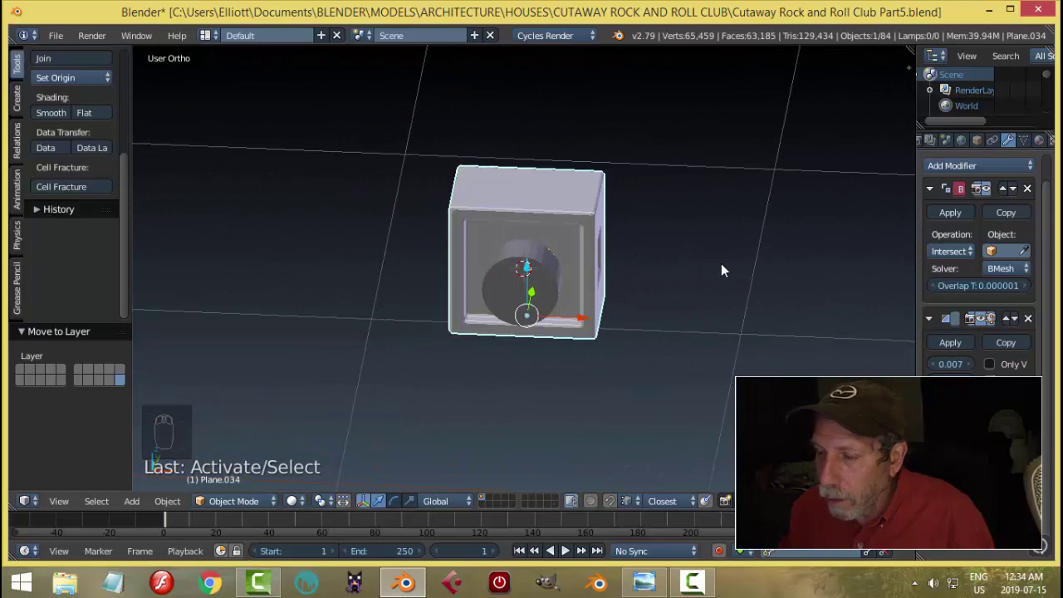
middle_drag(721, 270, 764, 244)
scroll(660, 275, down, 3)
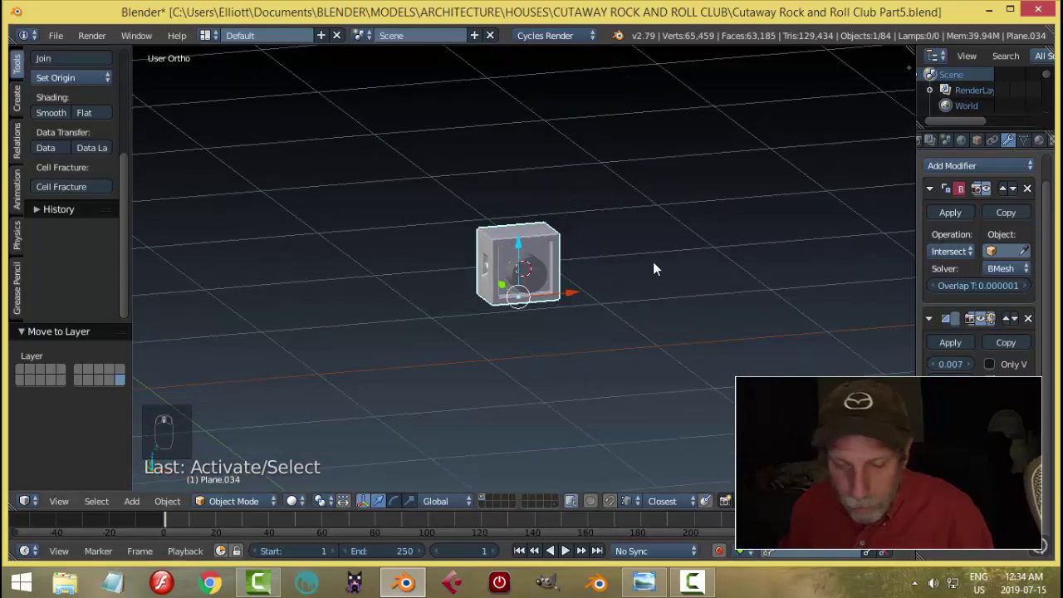
key(a)
middle_drag(654, 264, 646, 297)
scroll(585, 290, up, 3)
scroll(586, 289, down, 3)
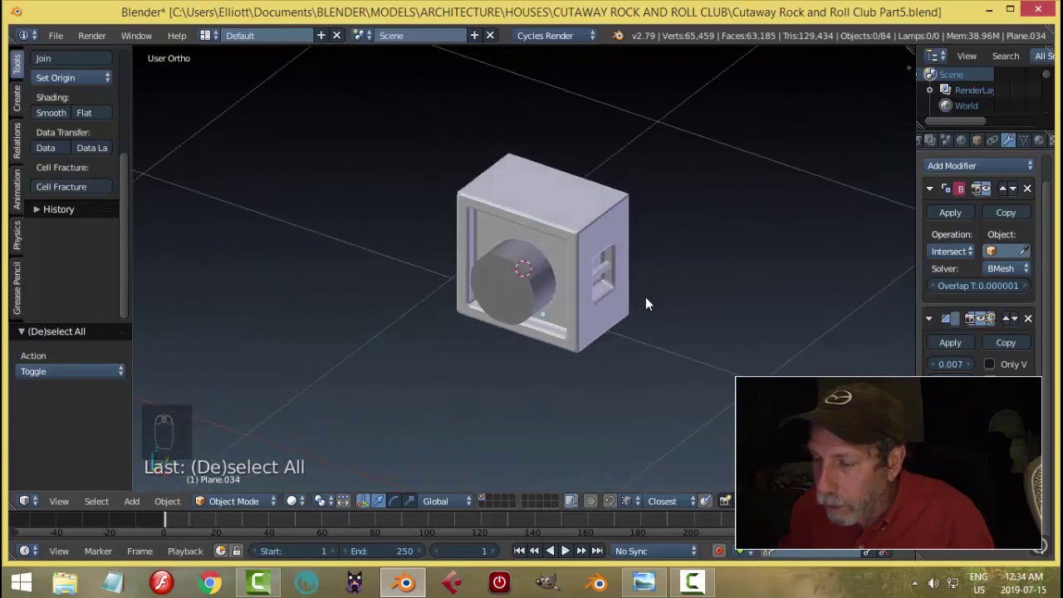
scroll(643, 298, up, 2)
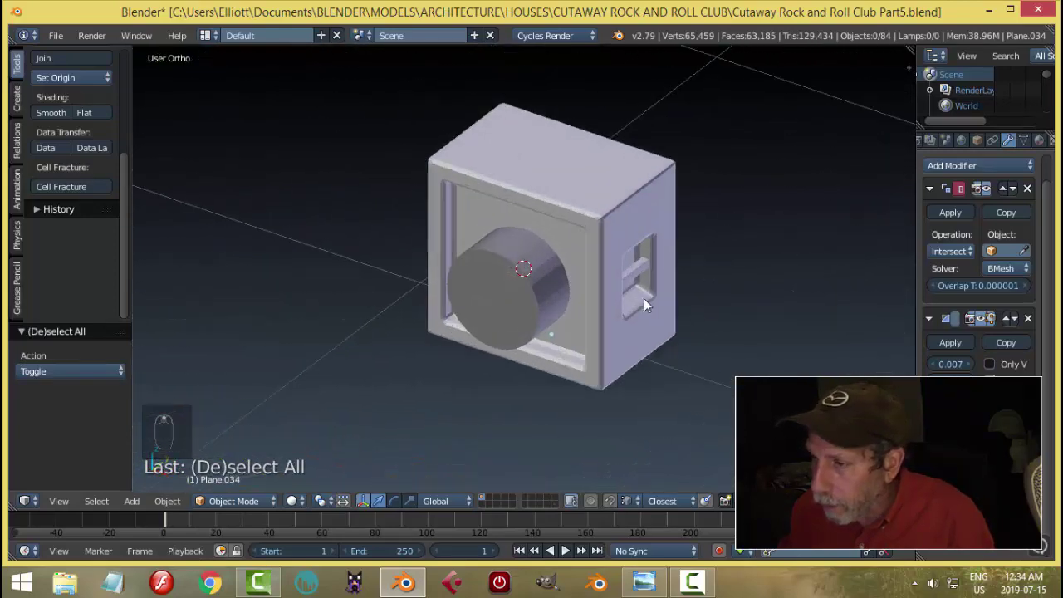
- Apply the cabinet's Bevel modifier, and set its Boolean modifier to Difference with the cylinder as the object and apply it
click(955, 342)
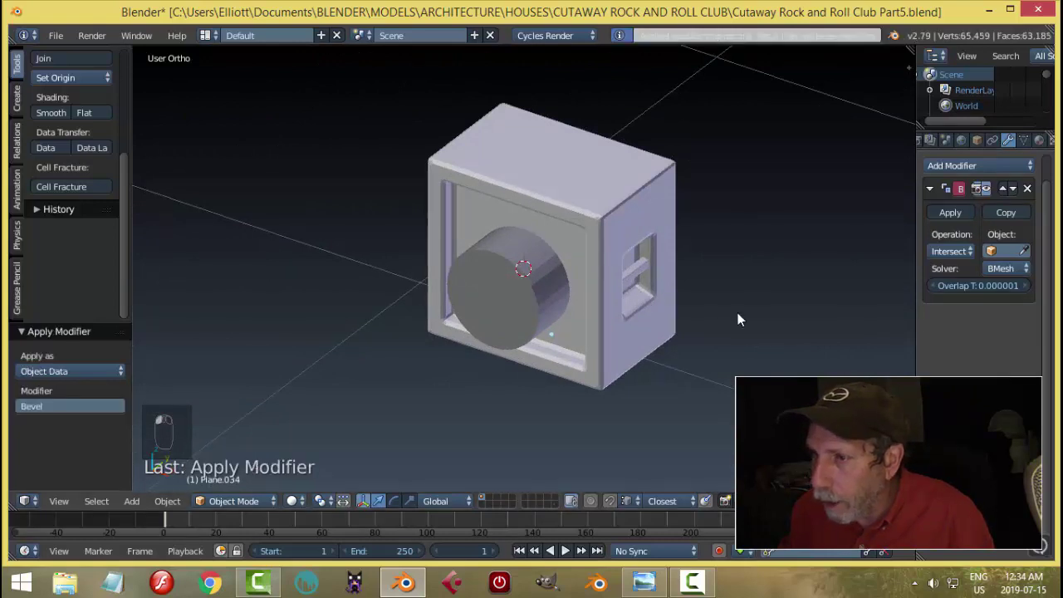
click(952, 252)
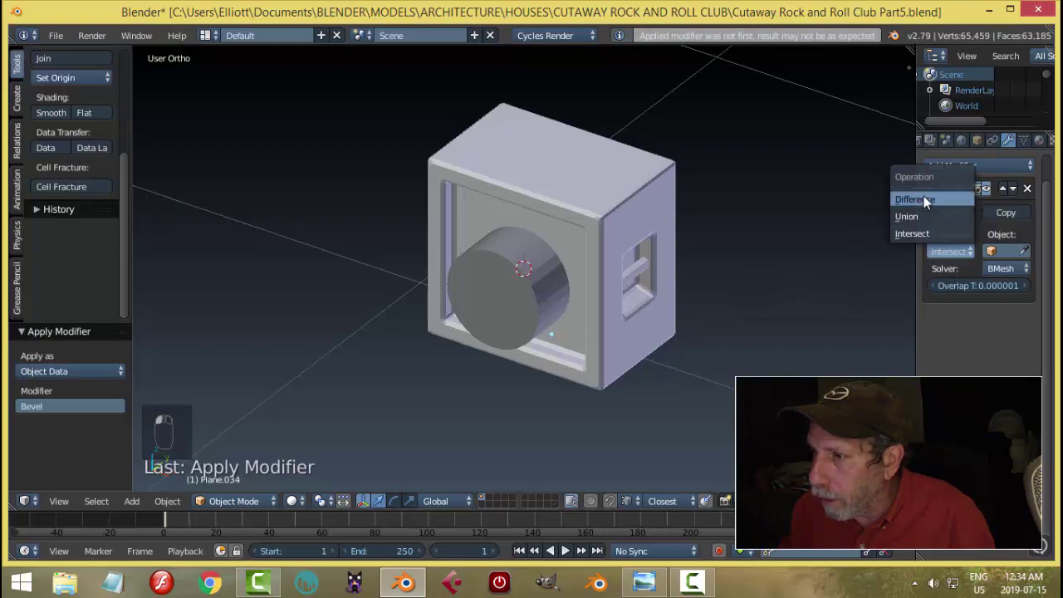
click(924, 200)
click(1023, 251)
click(485, 271)
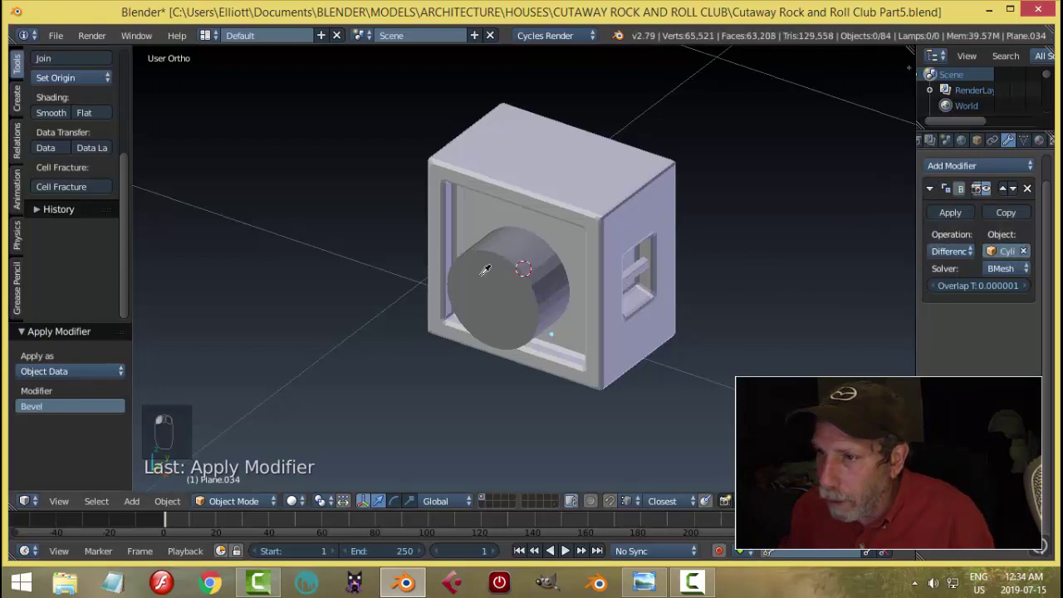
click(949, 213)
- Hide the cutting cylinder to expose the round opening in the cabinet's front
right_click(554, 291)
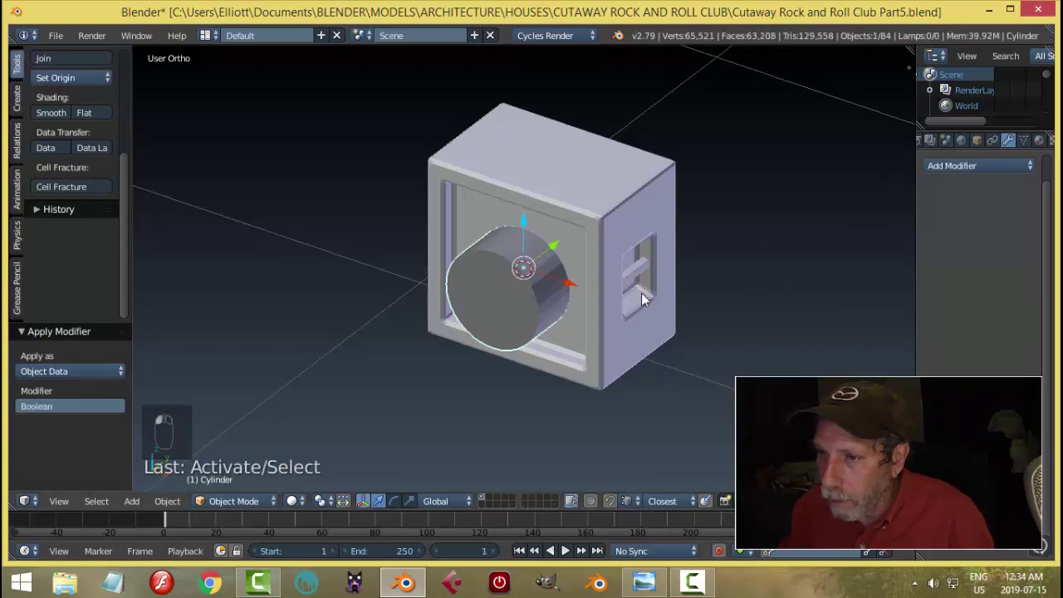
key(h)
middle_drag(563, 317, 539, 294)
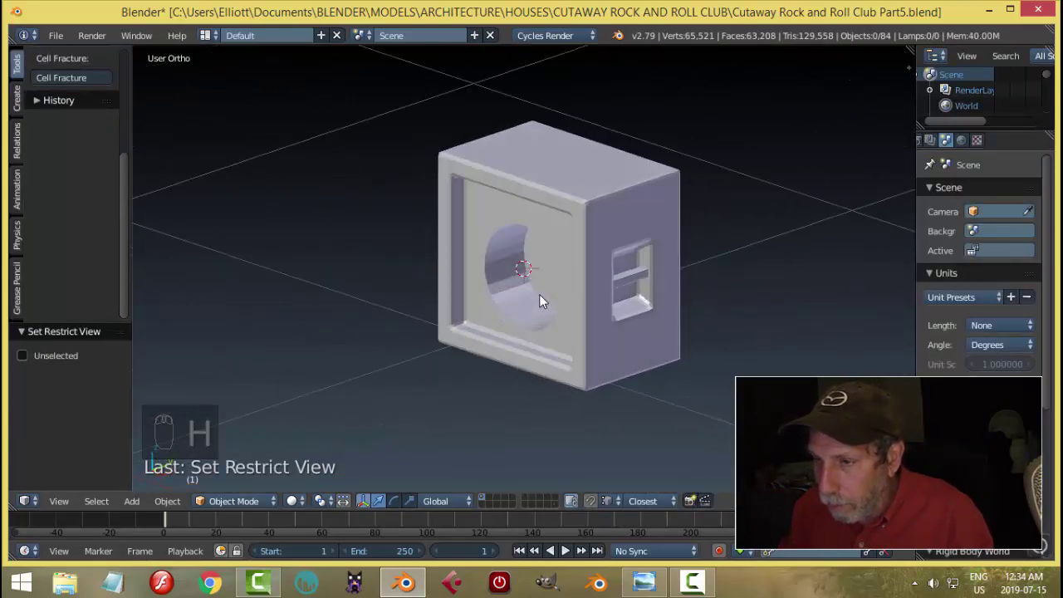
- Move the back face of the cabinet's round opening forward along the Y axis to make the recess shallow
right_click(540, 293)
key(Tab)
click(641, 287)
scroll(531, 283, up, 3)
key(ctrl+Tab)
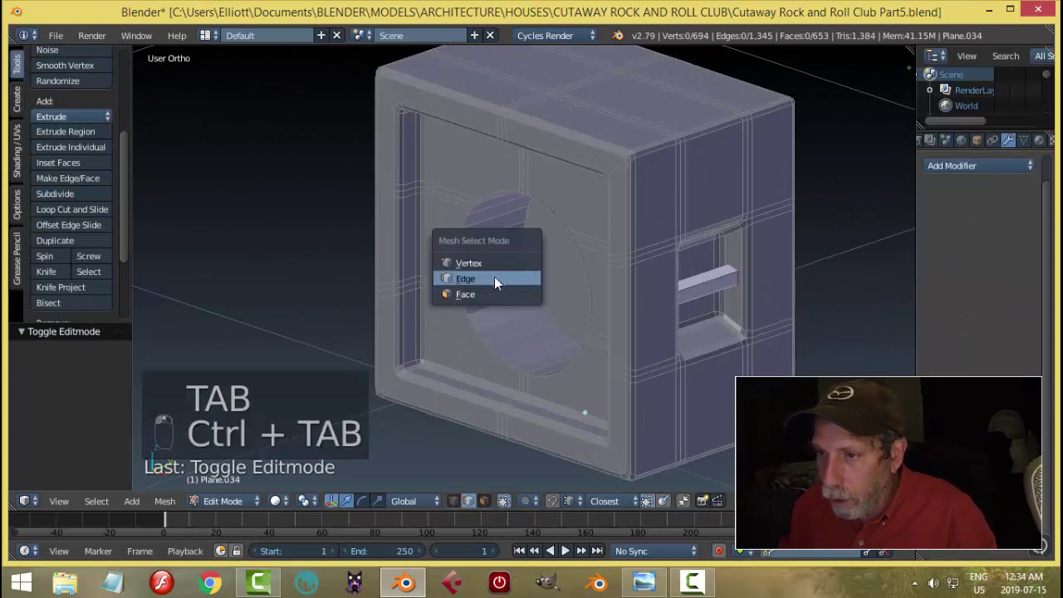
click(475, 297)
right_click(576, 269)
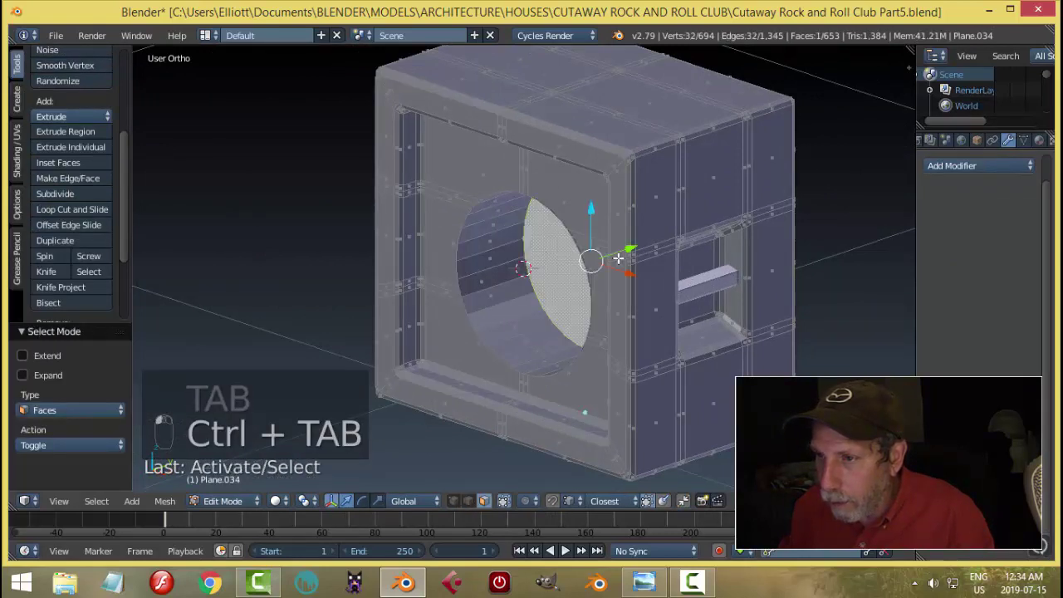
drag(624, 253, 579, 269)
key(a)
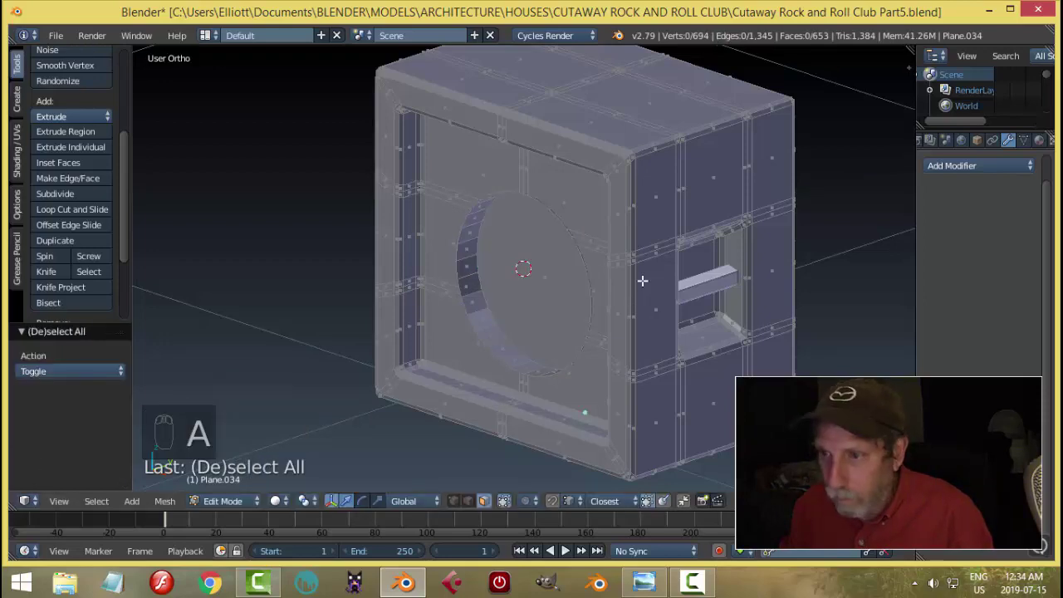
key(Tab)
scroll(623, 295, down, 3)
mouse_move(636, 297)
middle_down()
mouse_move(609, 299)
mouse_move(645, 314)
middle_up()
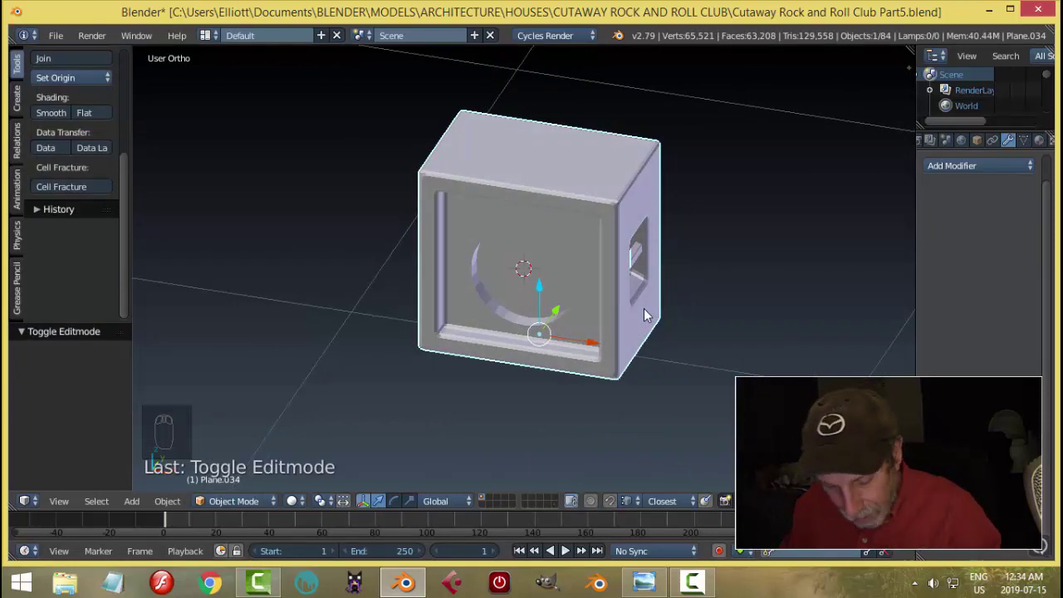
- Unhide all hidden objects and delete the cutting cylinder from the cabinet's front
key(alt+h)
right_click(524, 305)
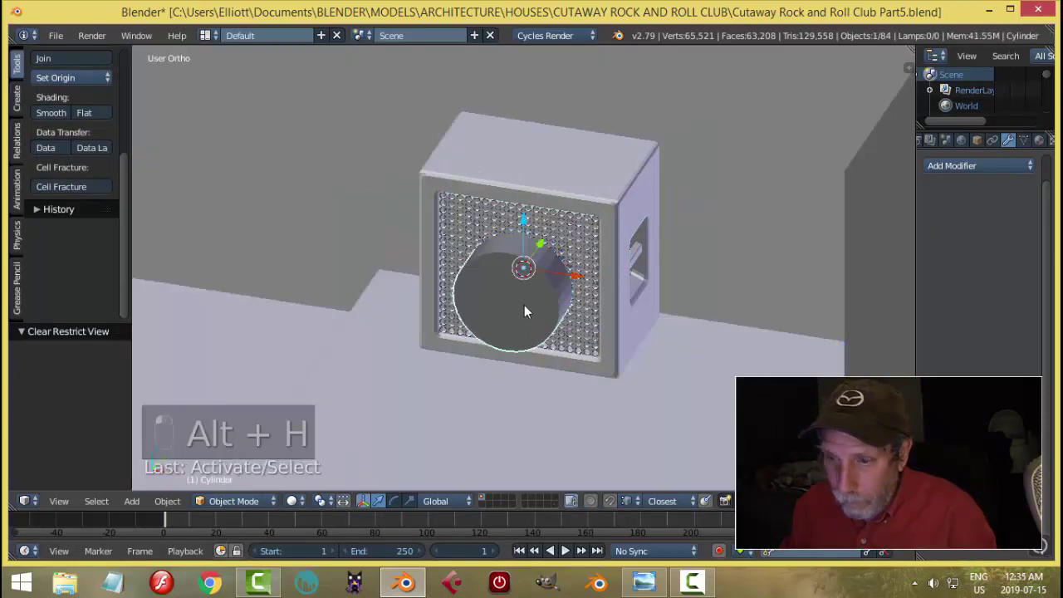
key(x)
click(524, 305)
- Hide the grille that covers the cabinet's round opening
middle_drag(587, 292, 579, 314)
scroll(579, 314, up, 2)
right_click(570, 289)
key(h)
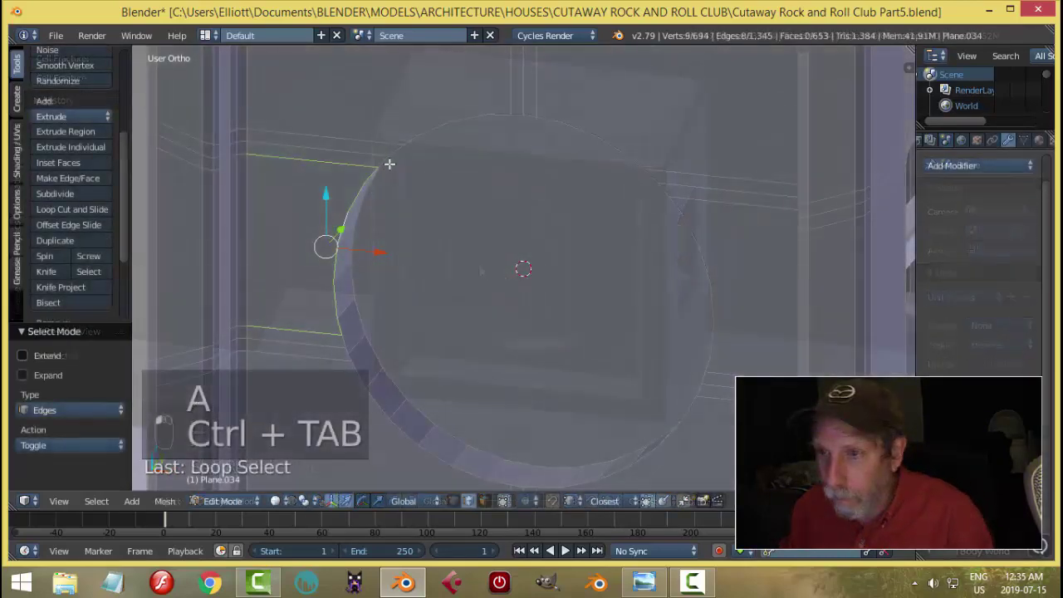
- Extend the edge selection on the cabinet's mesh around the upper and right-hand rim of the round opening
alt+shift+right_click(405, 147)
alt+shift+right_click(448, 124)
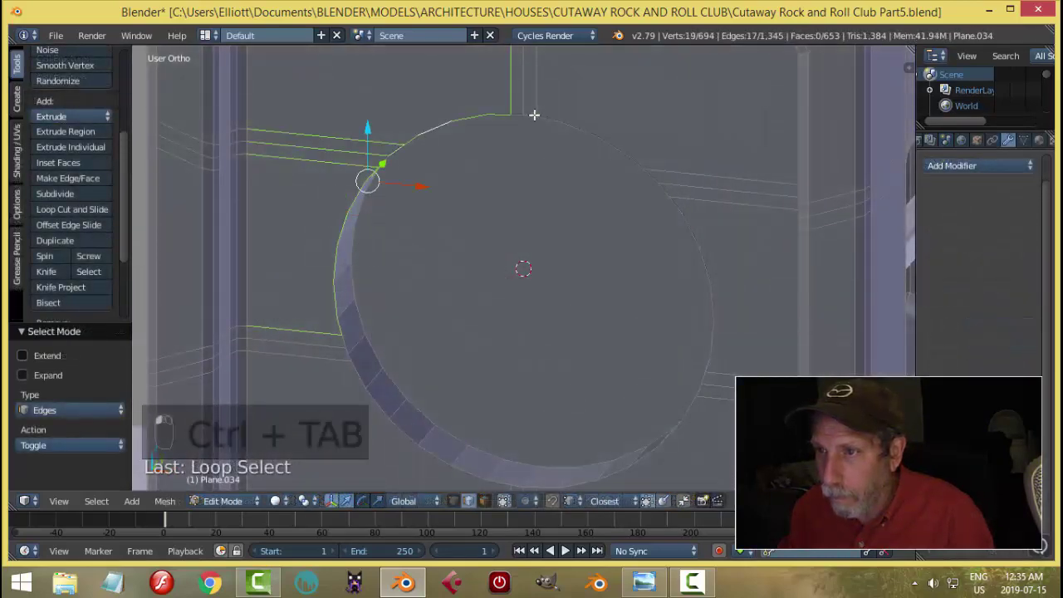
alt+shift+right_click(625, 150)
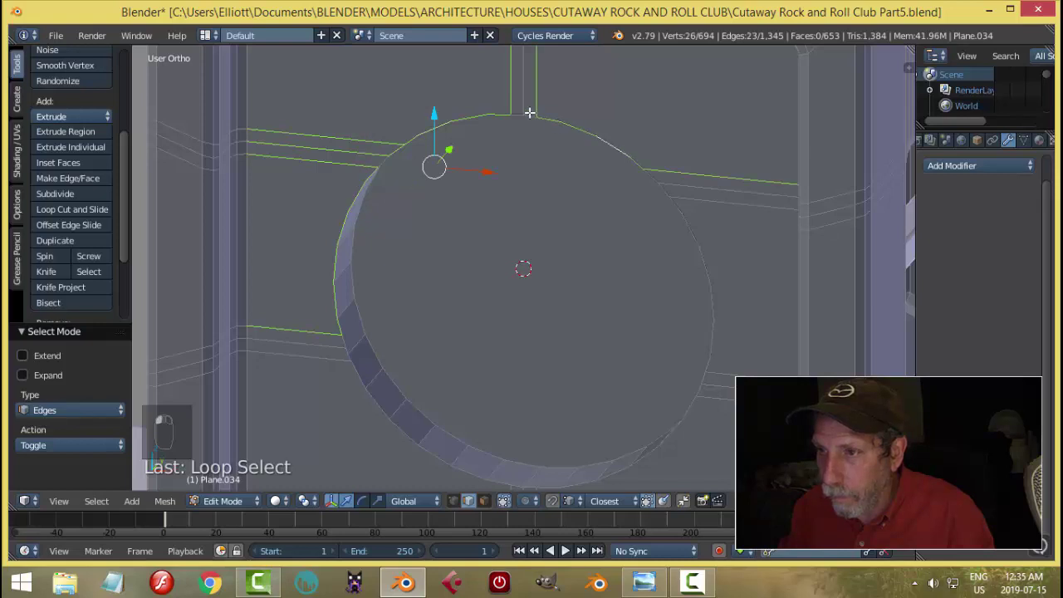
alt+shift+right_click(523, 121)
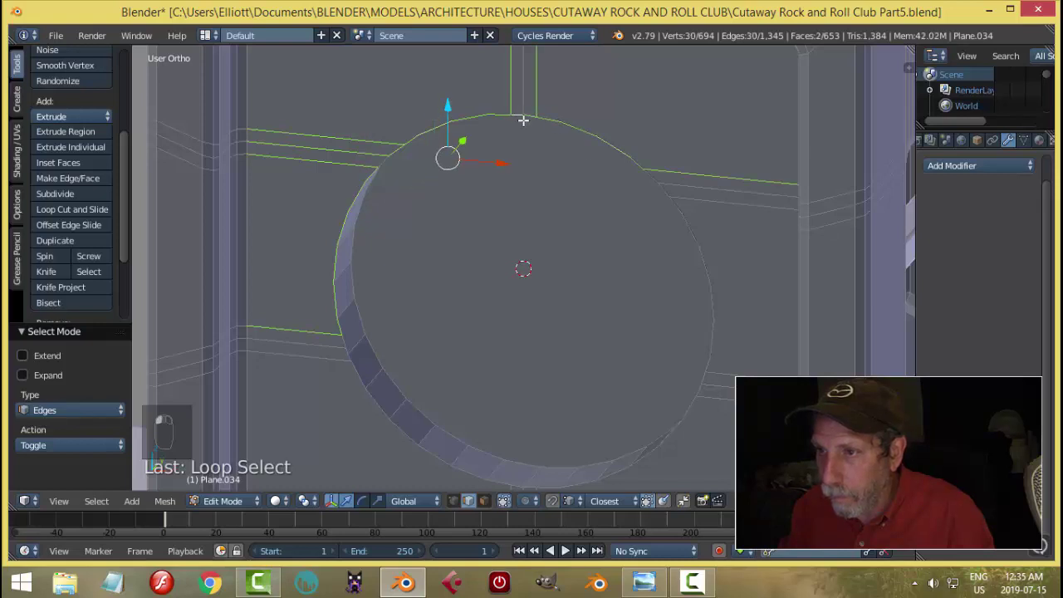
alt+shift+right_click(663, 188)
alt+shift+right_click(656, 186)
alt+shift+right_click(694, 226)
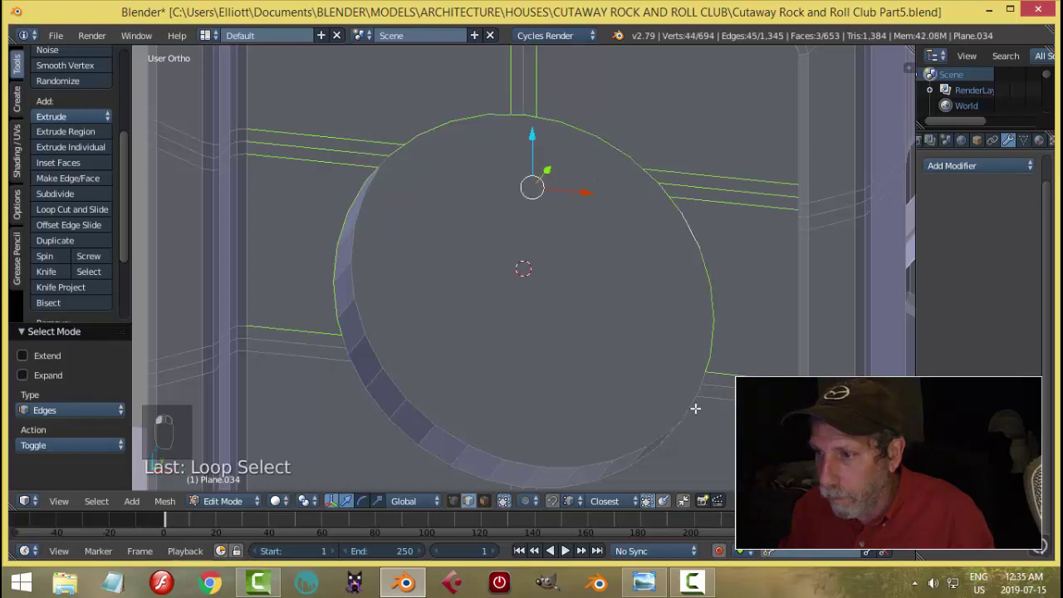
alt+shift+right_click(686, 420)
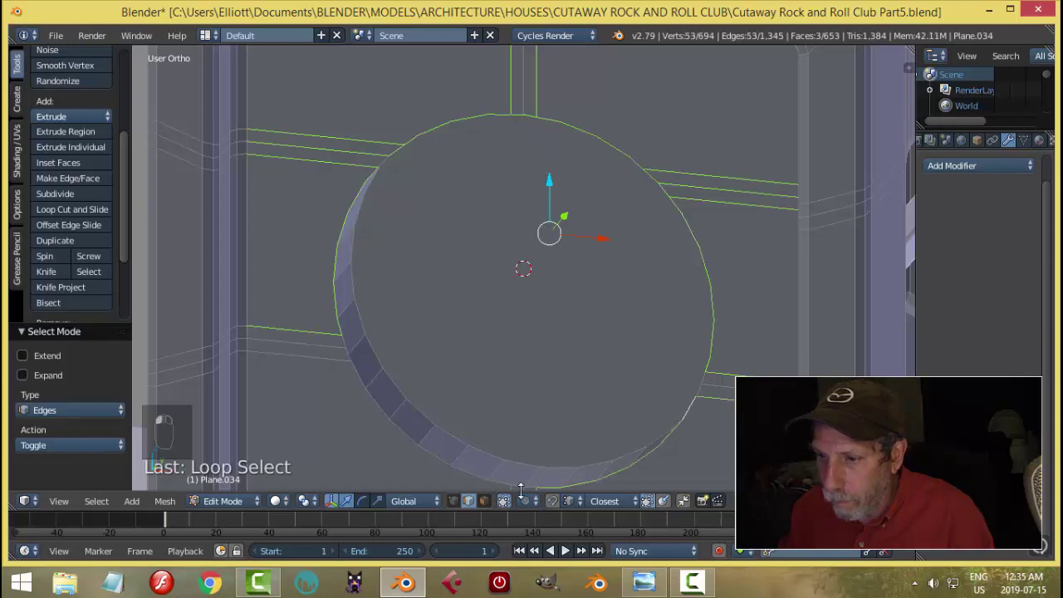
- Undo the stray loop selection and add the remaining front rim edges along the opening's bottom and lower left
alt+shift+right_click(489, 480)
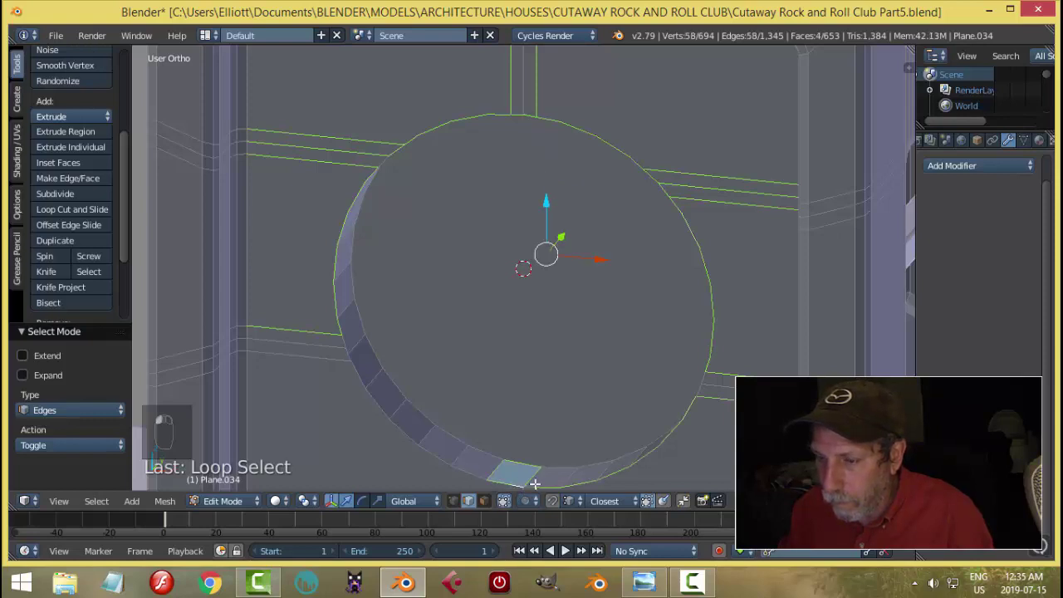
key(ctrl+z)
scroll(612, 313, up, 3)
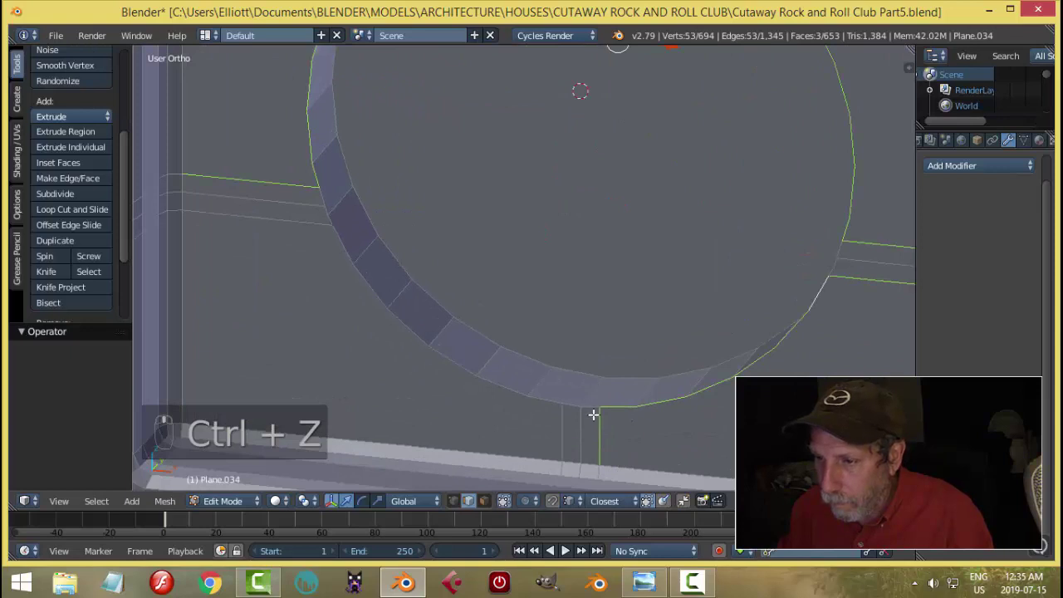
shift+right_click(568, 408)
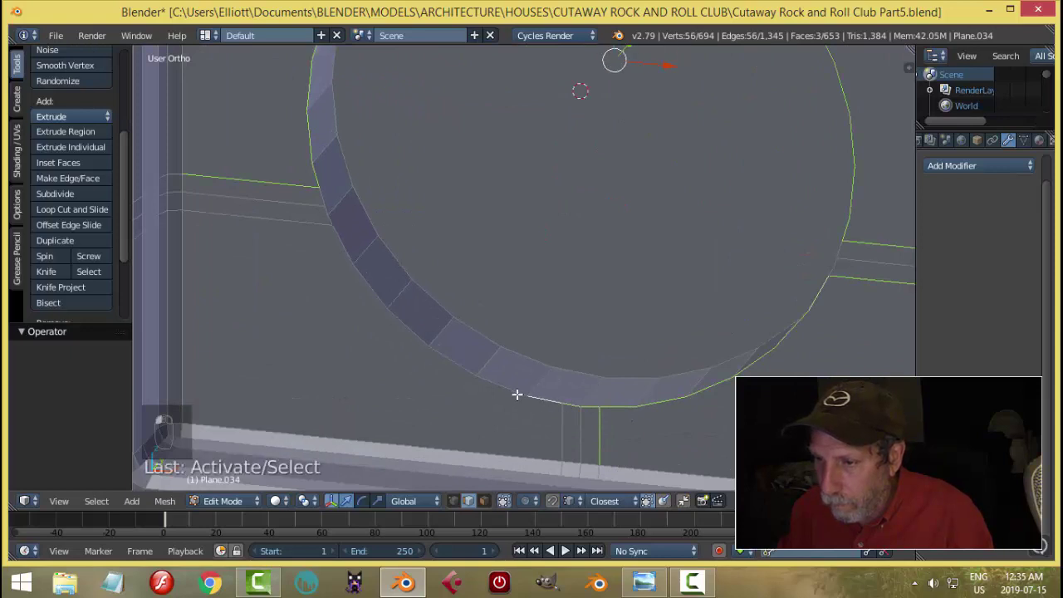
alt+shift+right_click(509, 390)
- Deselect the stray edges running down and to the lower left from the opening, and complete the rim selection there
shift+right_click(564, 430)
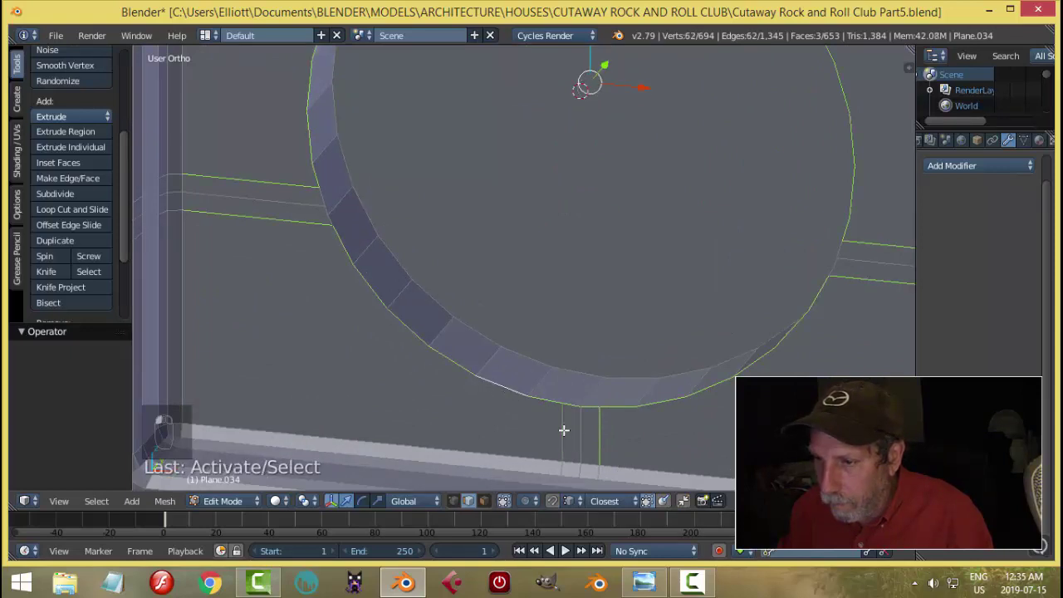
shift+right_click(595, 426)
shift+right_click(304, 223)
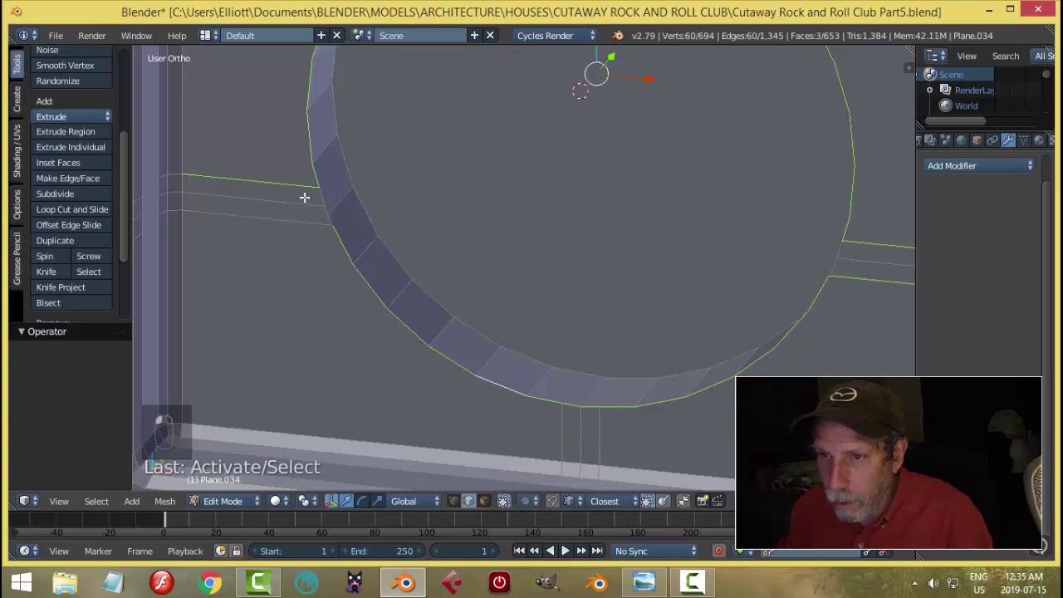
shift+right_click(307, 190)
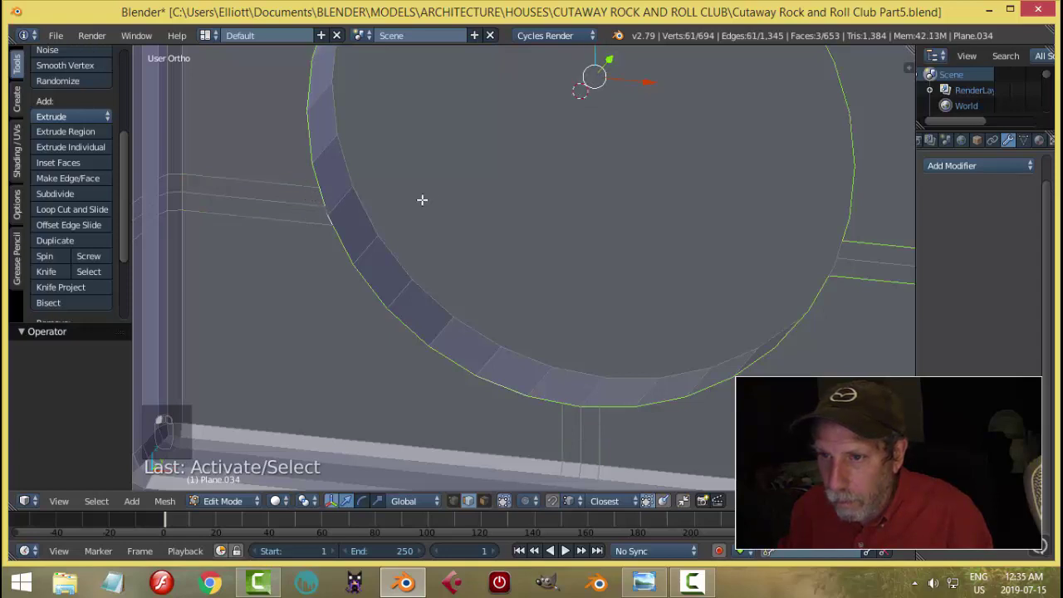
scroll(449, 183, down, 3)
scroll(508, 297, up, 5)
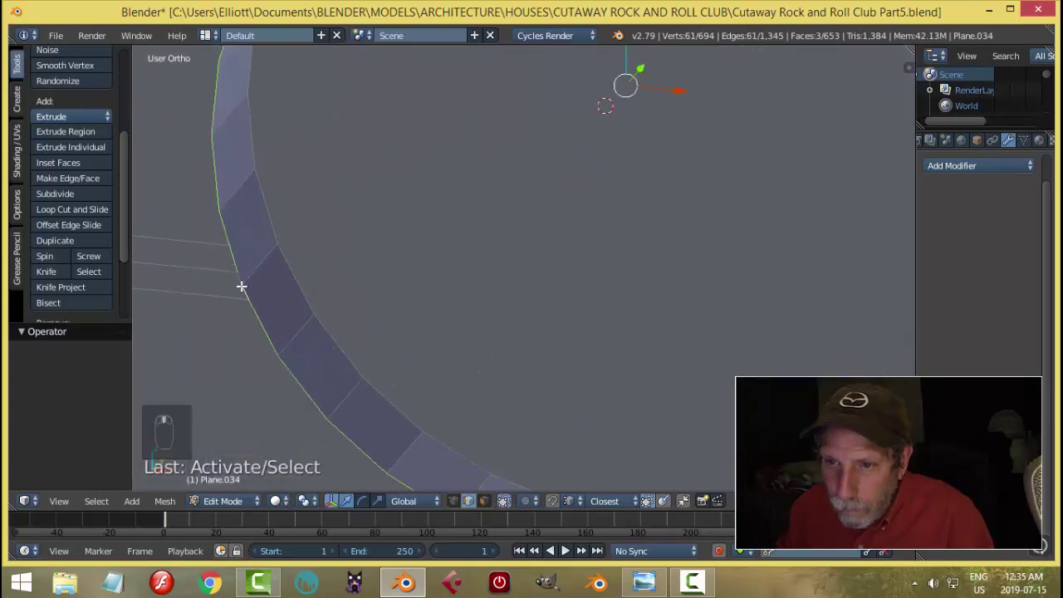
scroll(387, 250, down, 4)
scroll(481, 321, up, 6)
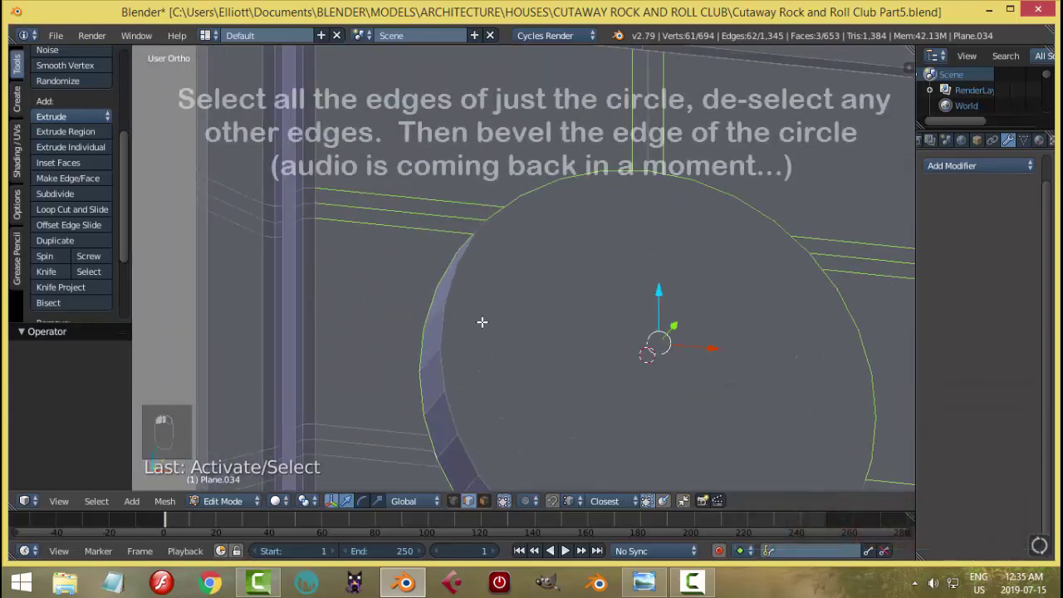
- Deselect the stray edges extending from the opening's upper left and top, keeping only the rim selected there
shift+right_click(420, 215)
shift+right_click(444, 197)
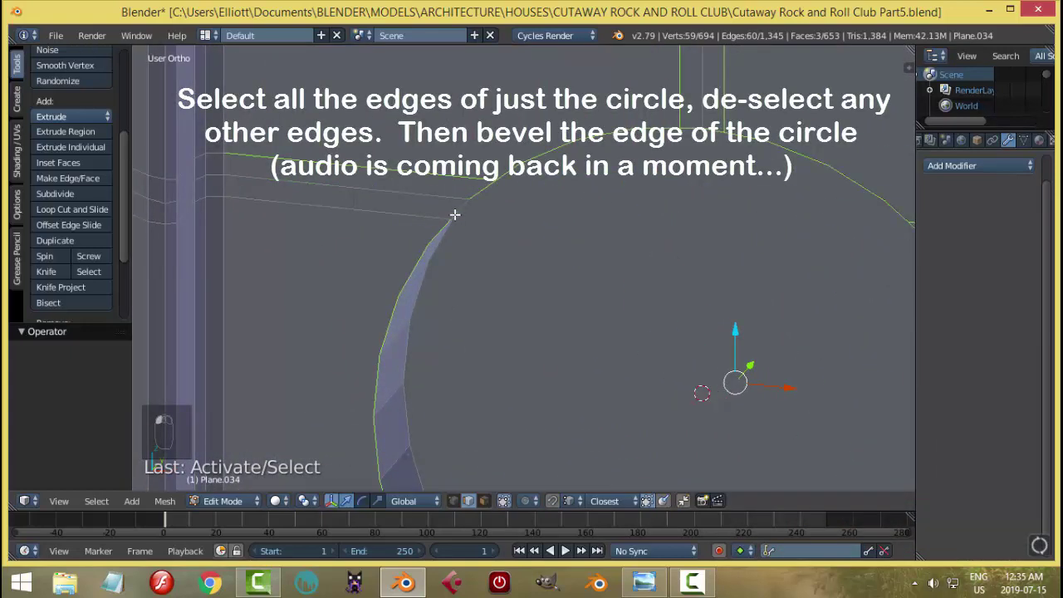
shift+right_click(472, 196)
scroll(499, 200, down, 3)
scroll(571, 203, up, 4)
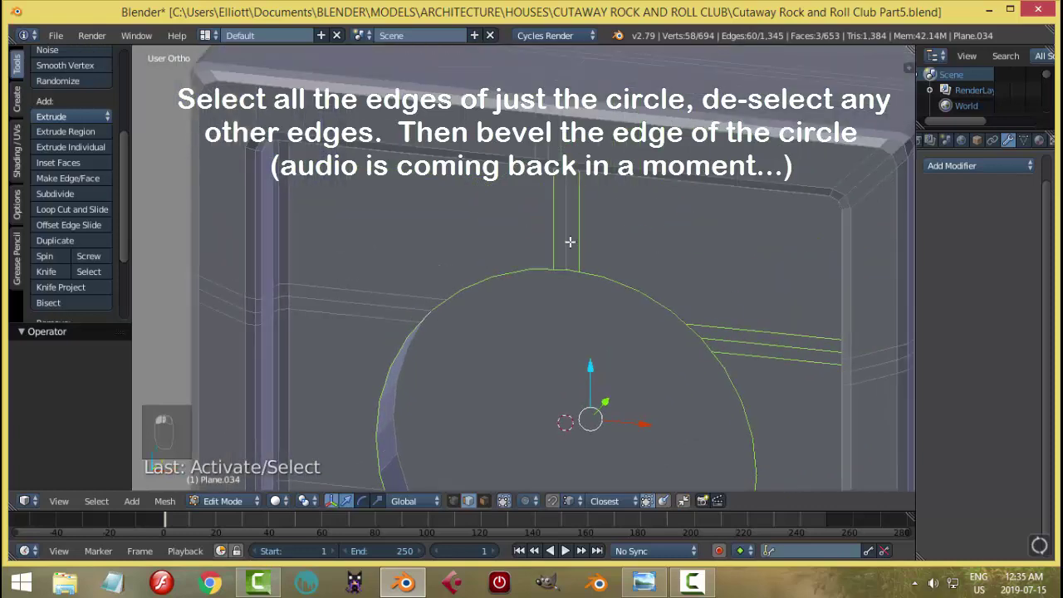
shift+right_click(605, 190)
shift+scroll(548, 198, down, 2)
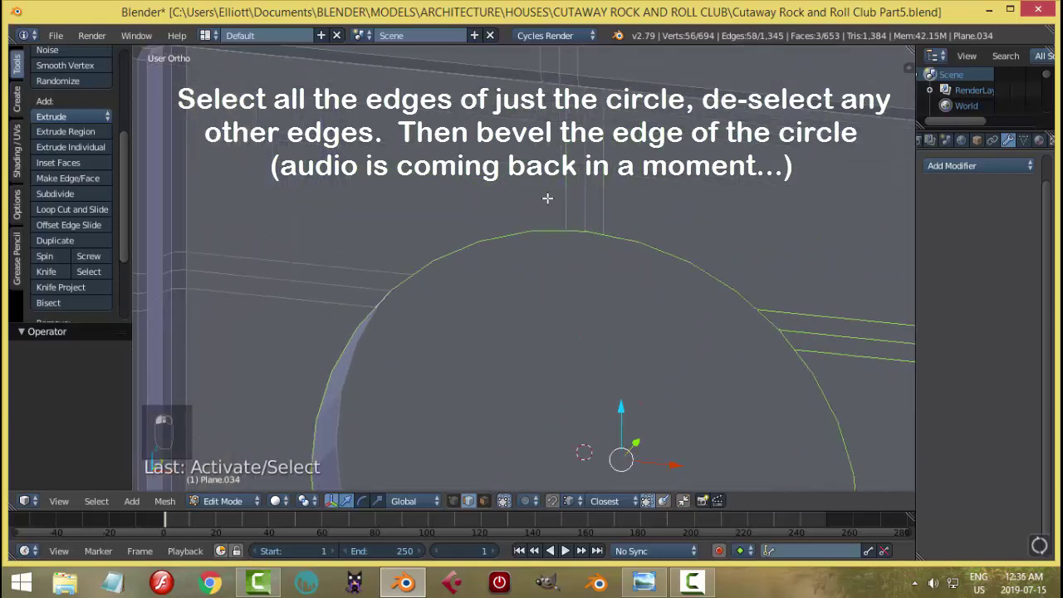
ctrl+scroll(664, 274, down, 8)
shift+scroll(632, 257, down, 3)
- Deselect the stray edges to the right of the opening and add the missing rim edges to close the circle selection
shift+right_click(612, 262)
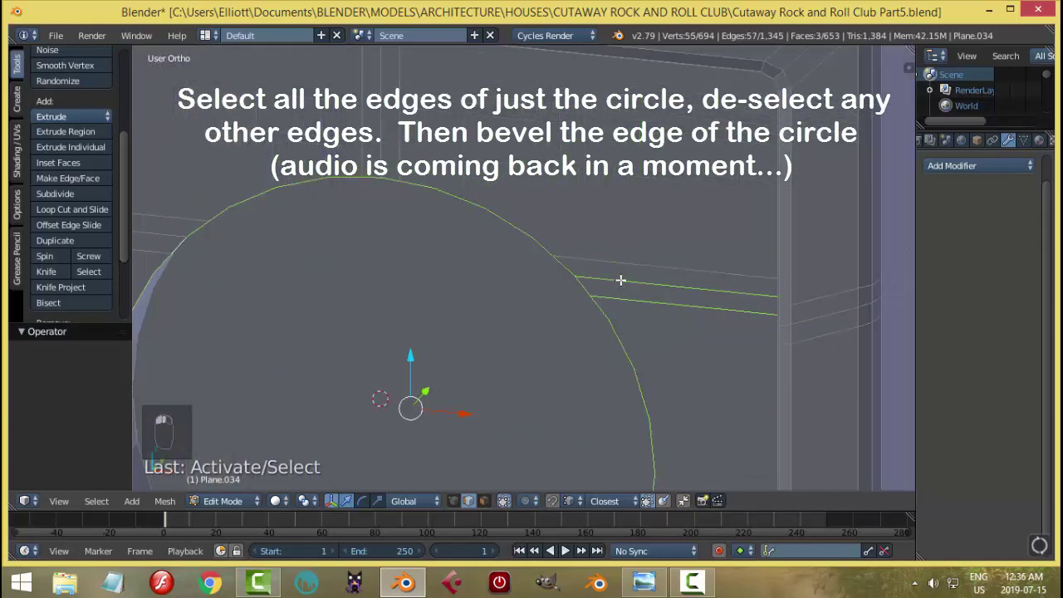
shift+right_click(621, 280)
shift+right_click(624, 301)
scroll(656, 332, down, 3)
scroll(610, 233, up, 1)
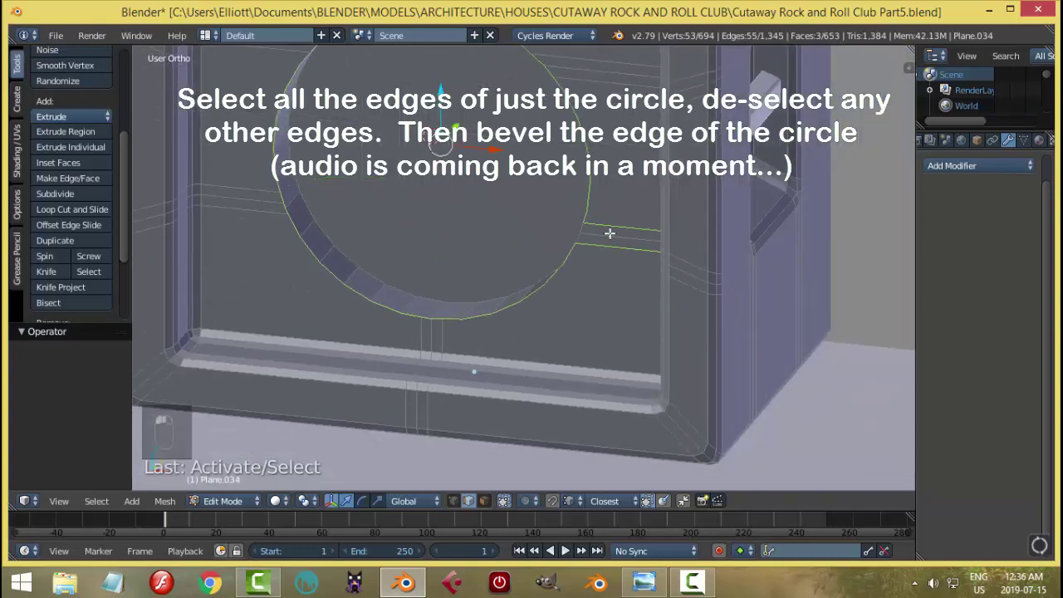
shift+right_click(610, 234)
shift+right_click(588, 243)
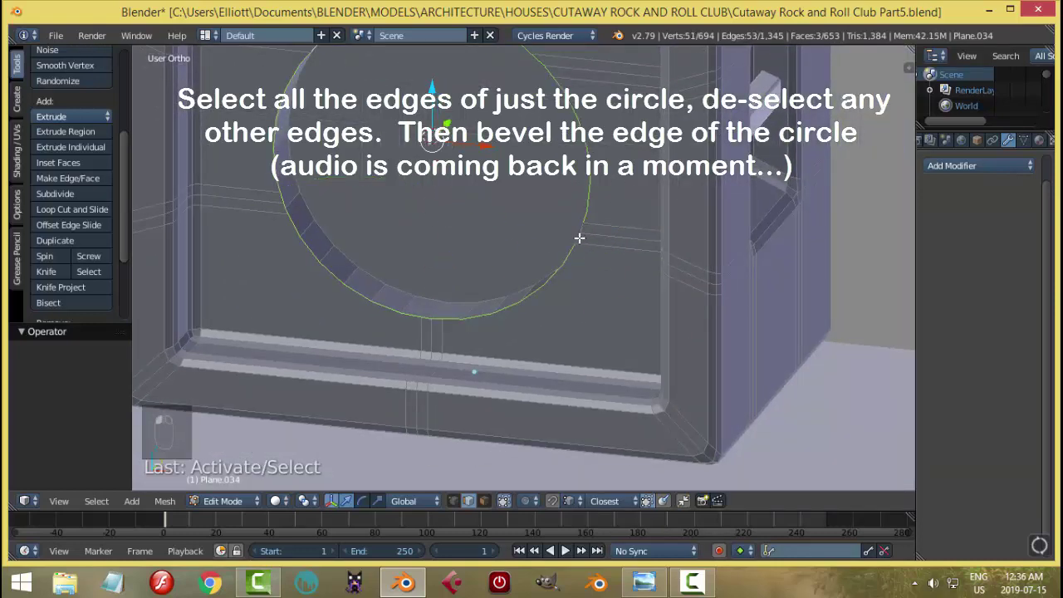
scroll(588, 244, up, 2)
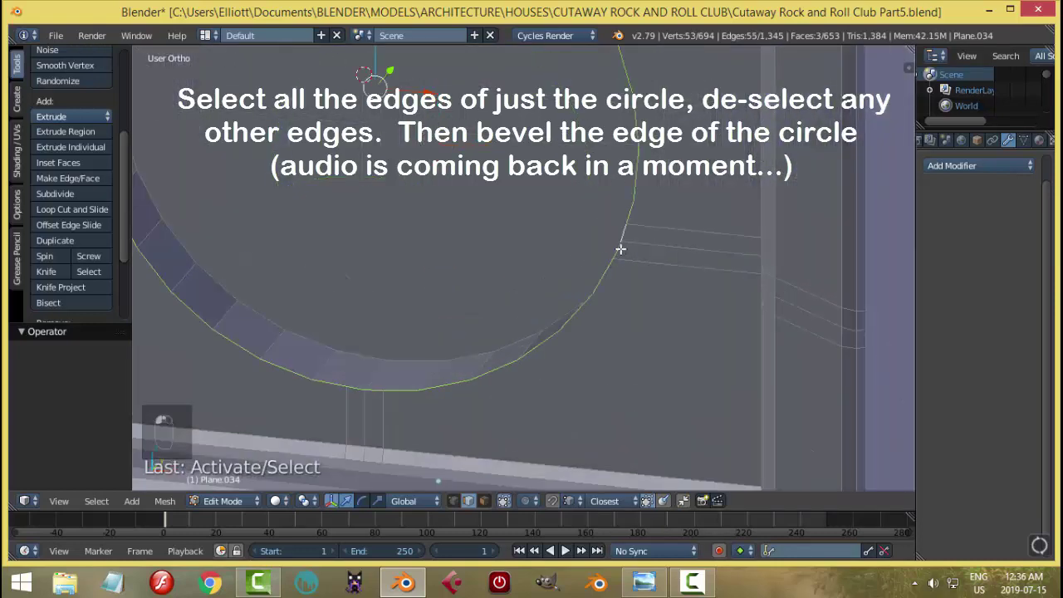
scroll(646, 319, down, 5)
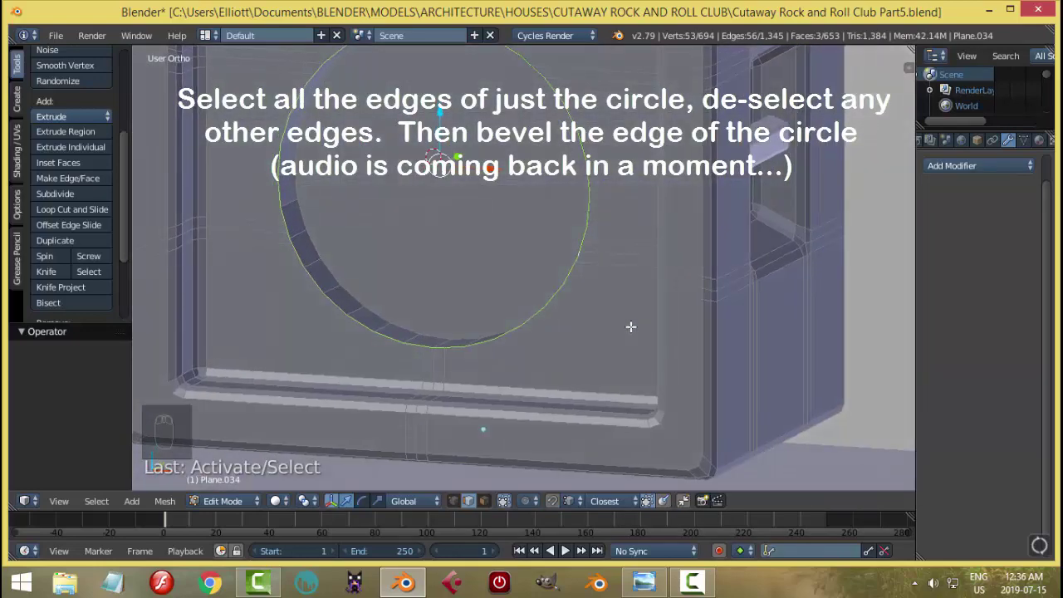
- Bevel the opening's rim with 3 segments and an offset of about 0.003, and return to Object Mode
key(ctrl+b)
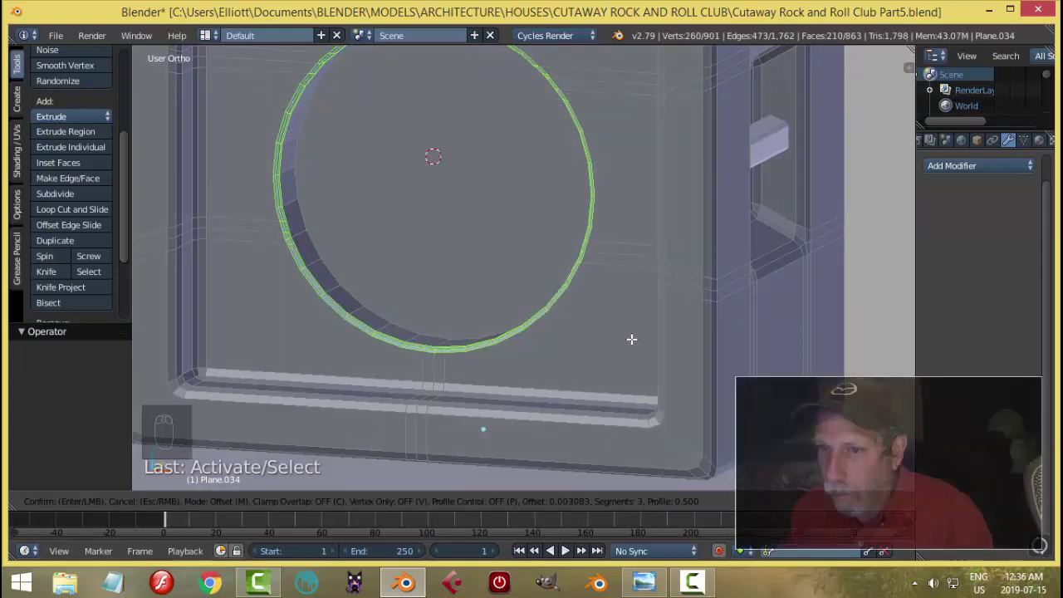
click(632, 339)
key(a)
key(Tab)
scroll(570, 337, down, 4)
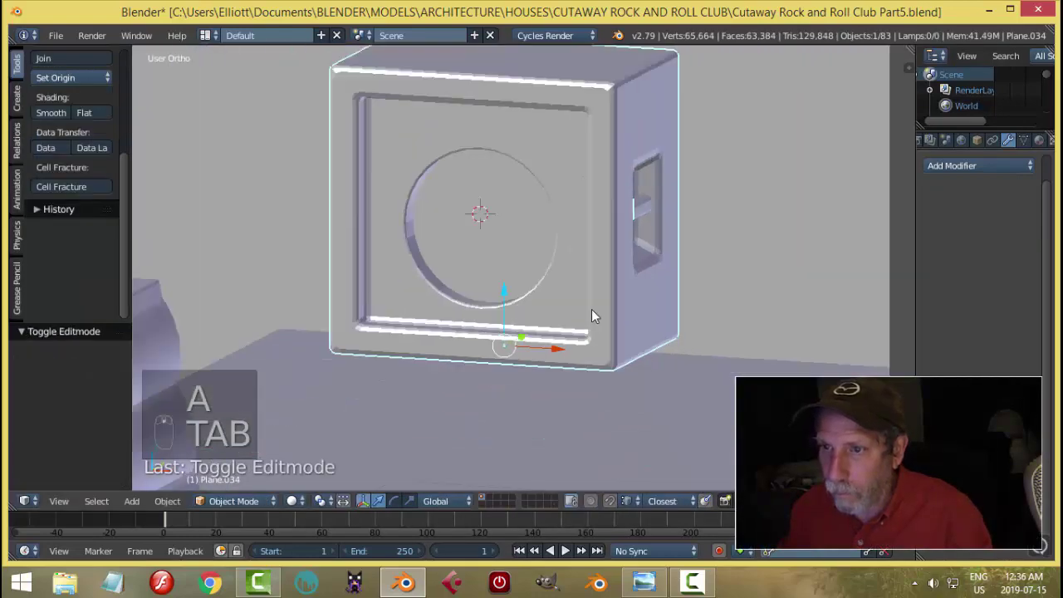
- In face selection mode, select the round opening's inner wall faces, leaving its back disc unselected
key(a)
key(a)
middle_drag(591, 309, 486, 268)
scroll(486, 268, up, 3)
key(Tab)
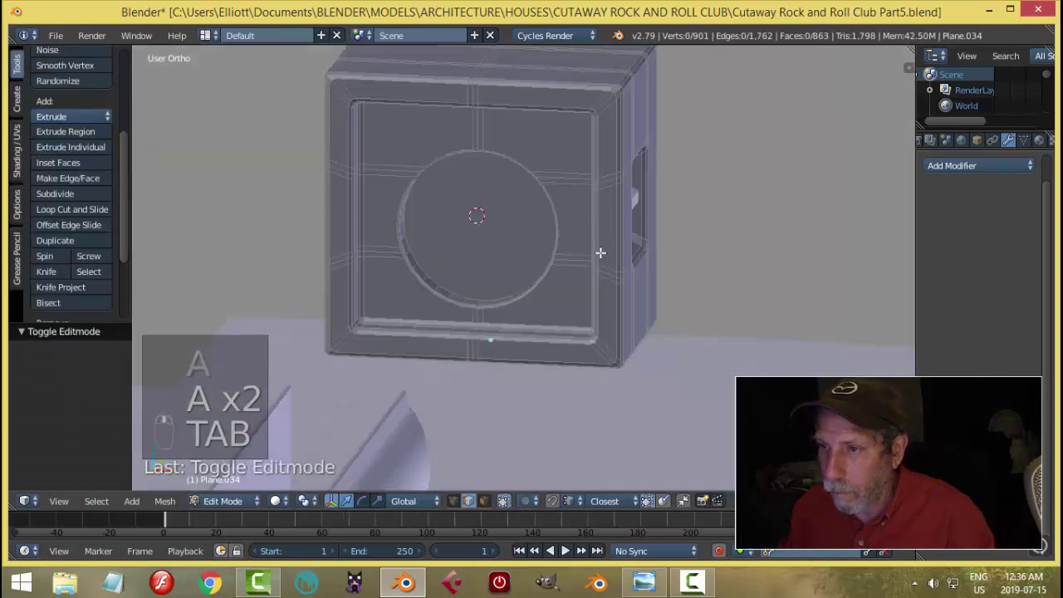
key(ctrl+Tab)
right_click(476, 228)
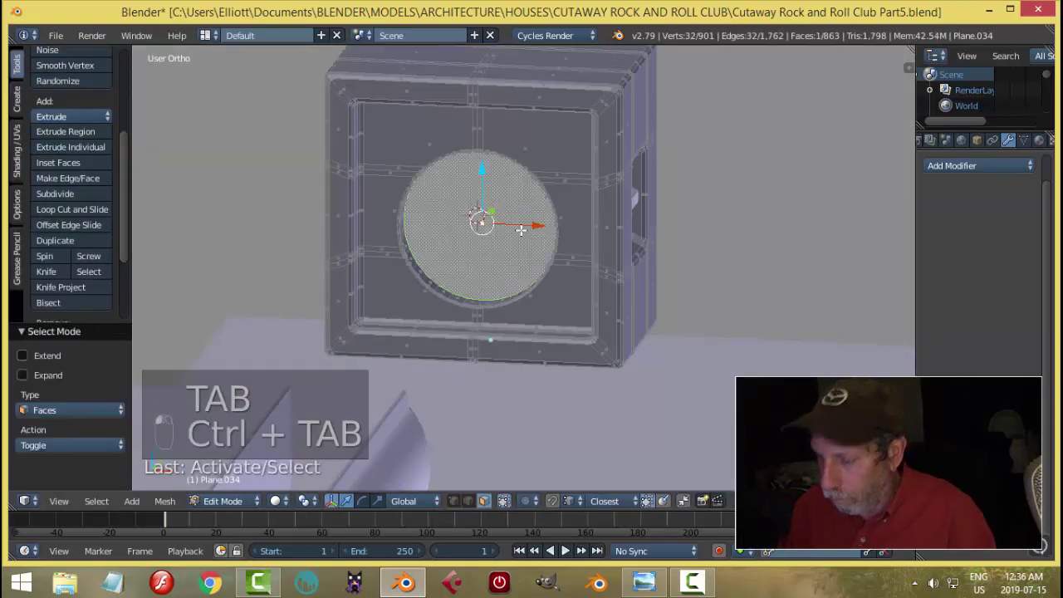
key(ctrl+KP_Add)
right_click(521, 230)
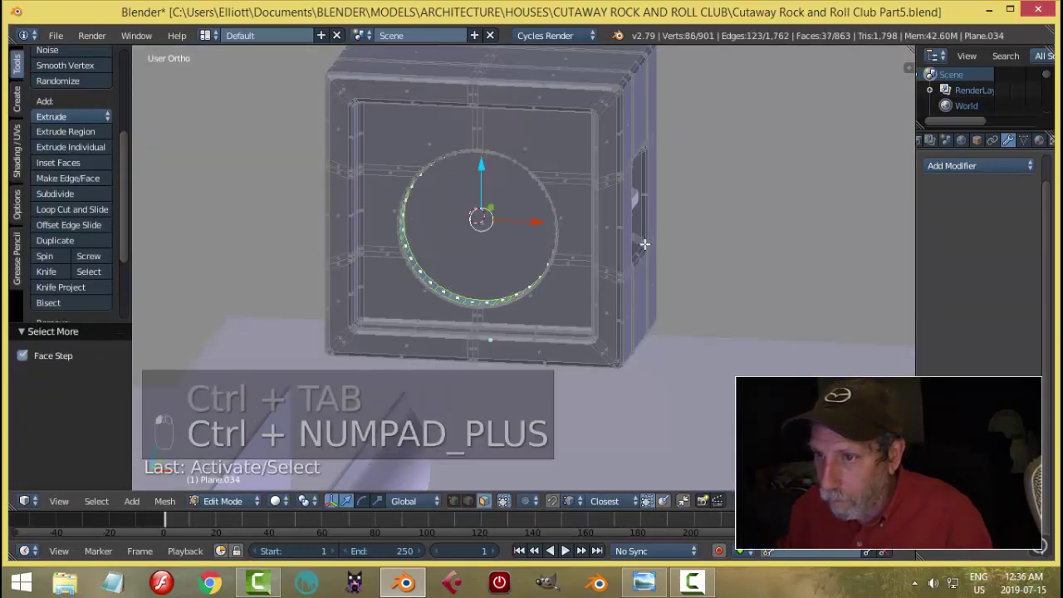
- Grow the selection over the opening's bevelled rim without the back disc, shade those faces smooth, and return to Object Mode
scroll(450, 242, up, 5)
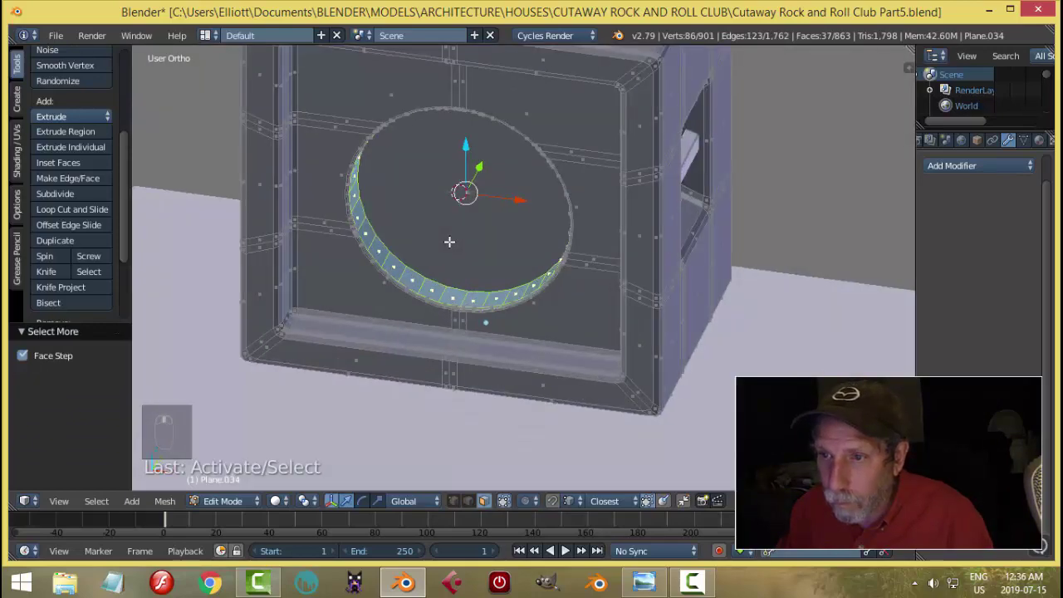
key(ctrl+KP_Add)
key(ctrl+KP_Add)
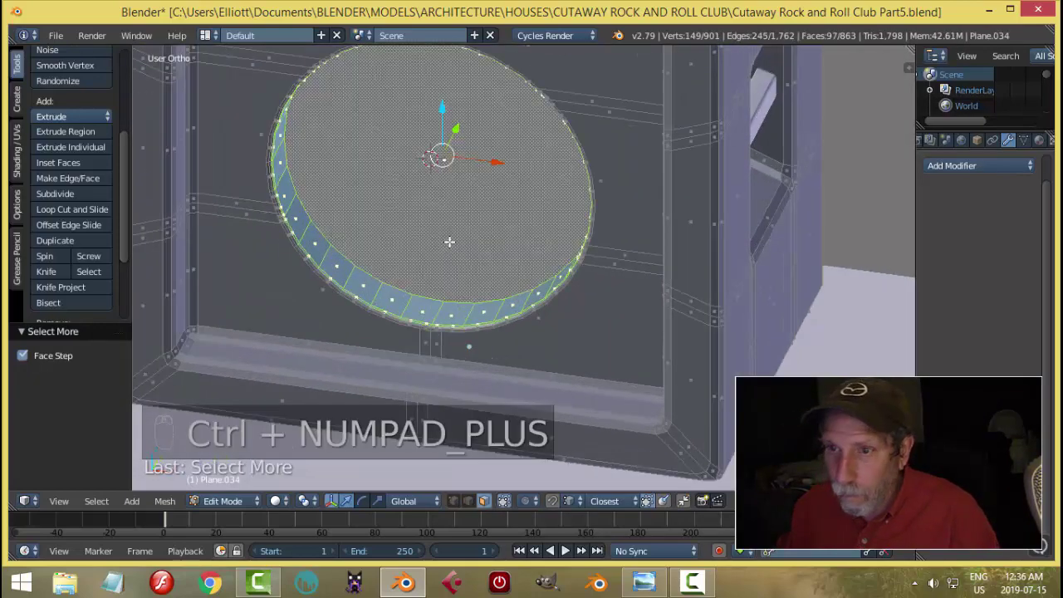
shift+right_click(446, 233)
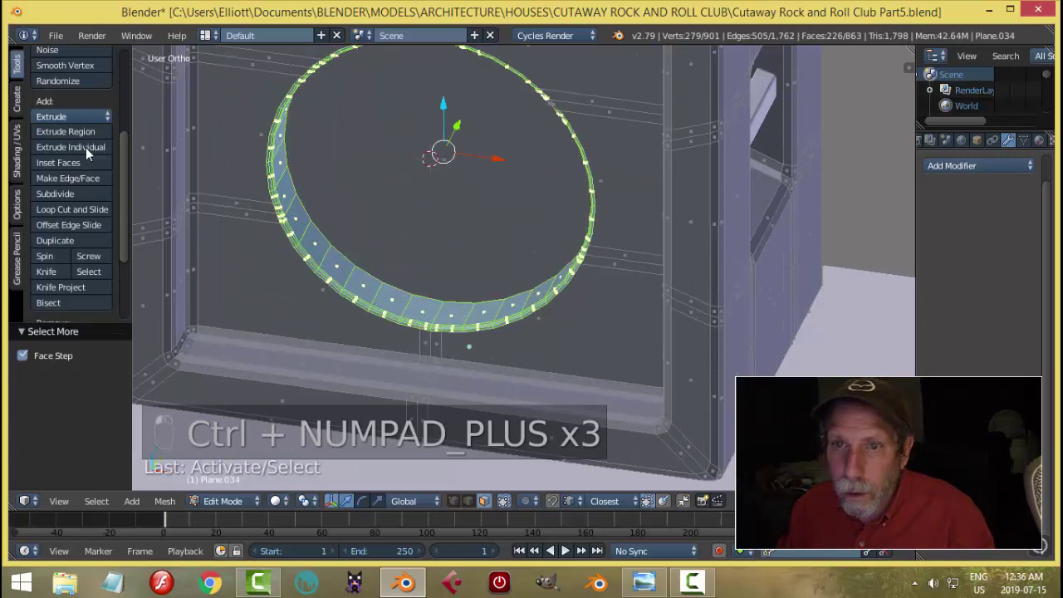
click(17, 150)
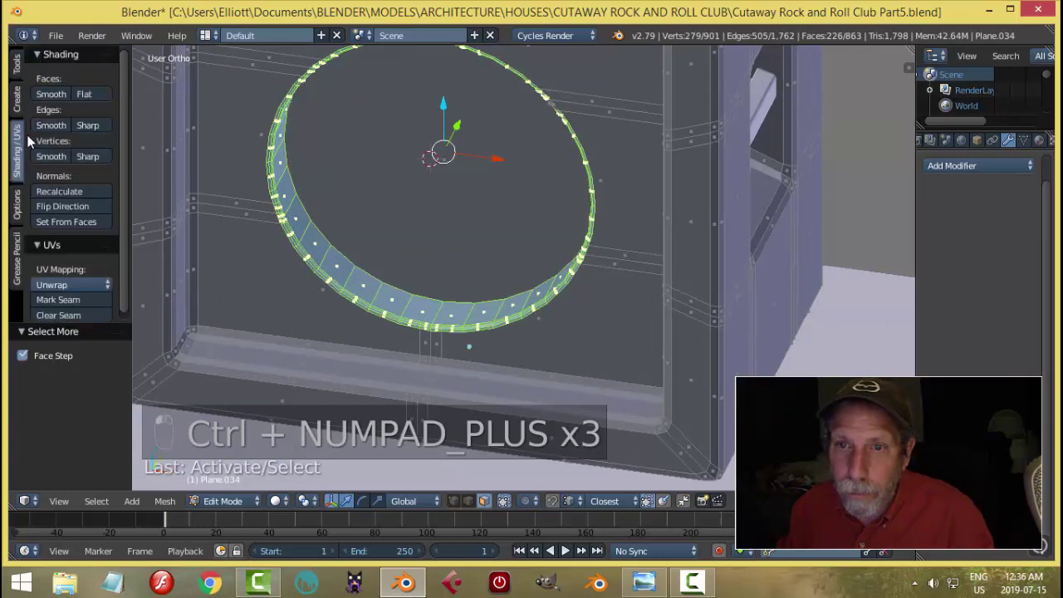
click(50, 94)
key(a)
key(Tab)
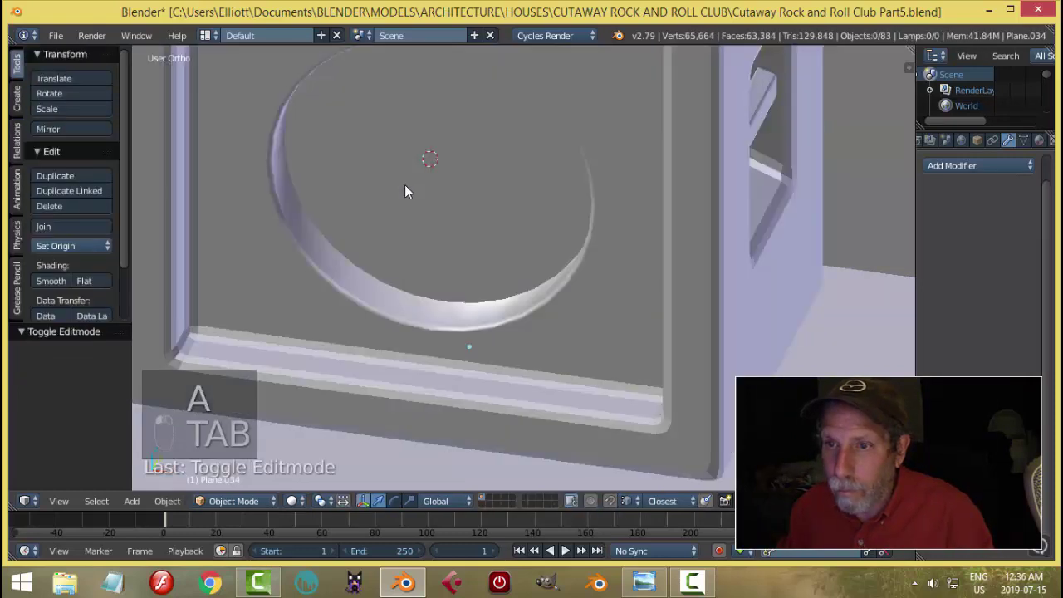
key(a)
scroll(404, 185, down, 5)
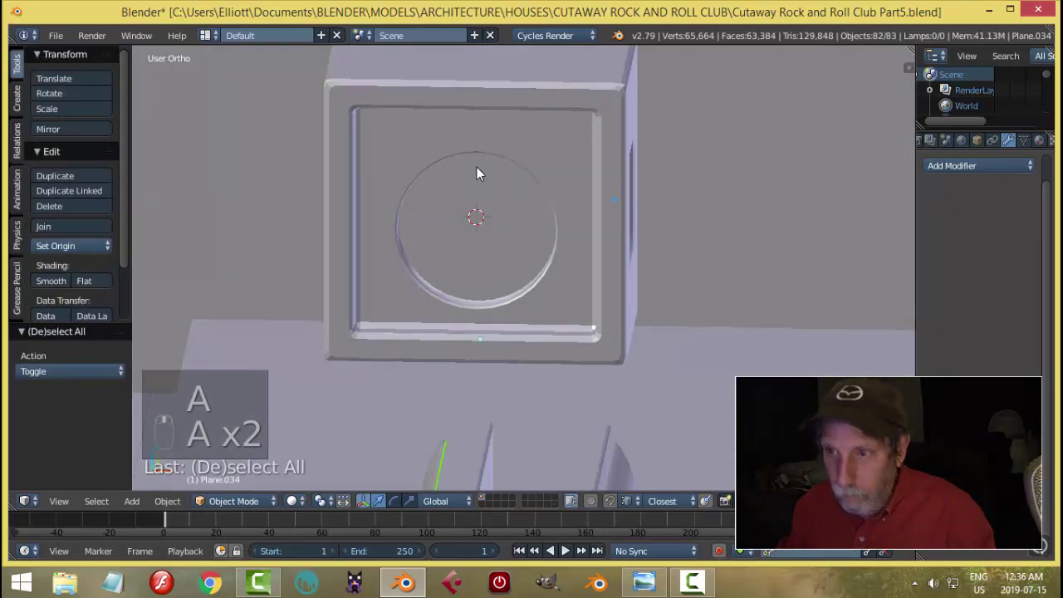
- Unhide all hidden objects to restore the grille, deselect everything, and save the file
key(alt+h)
key(a)
middle_drag(476, 173, 651, 199)
right_click(474, 209)
key(a)
scroll(493, 211, down, 2)
key(ctrl+s)
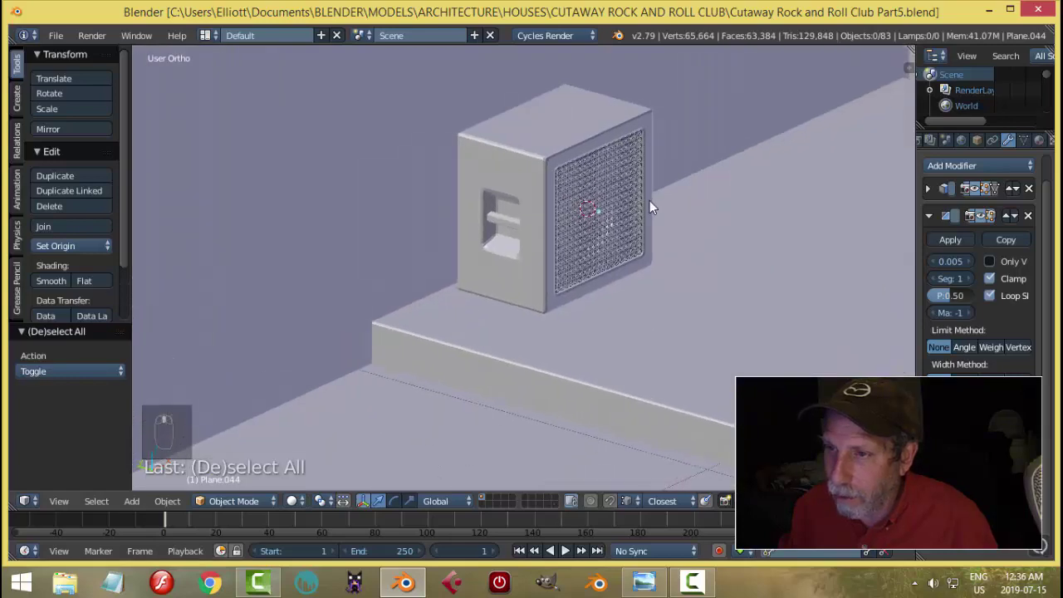
- Adjust the height of the grille, cabinet and handle together along Z on the stage, and save the file
right_click(581, 187)
shift+right_click(548, 137)
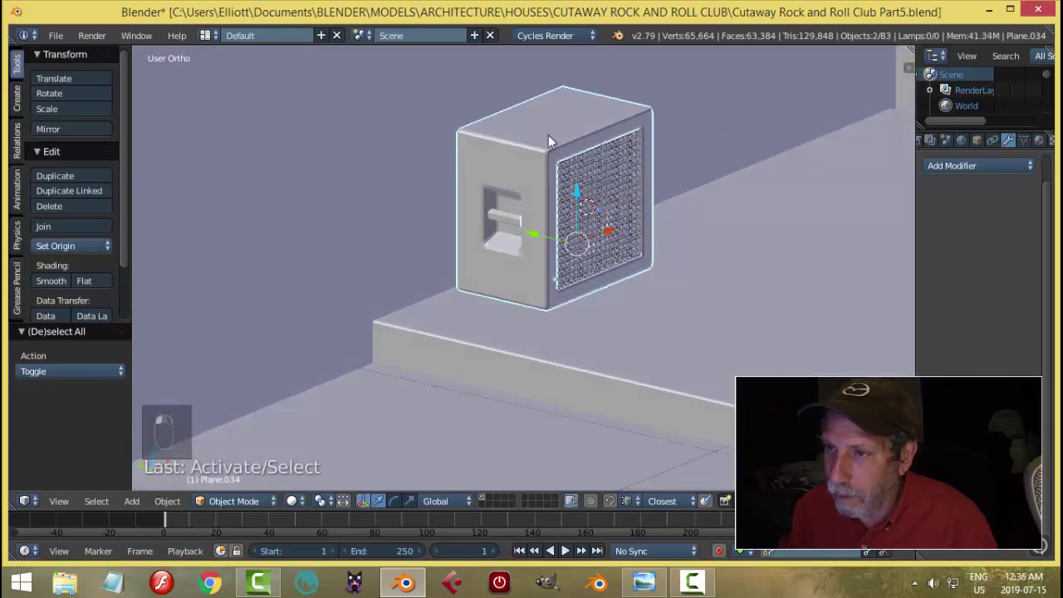
shift+right_click(508, 223)
middle_drag(509, 223, 580, 218)
key(g)
key(z)
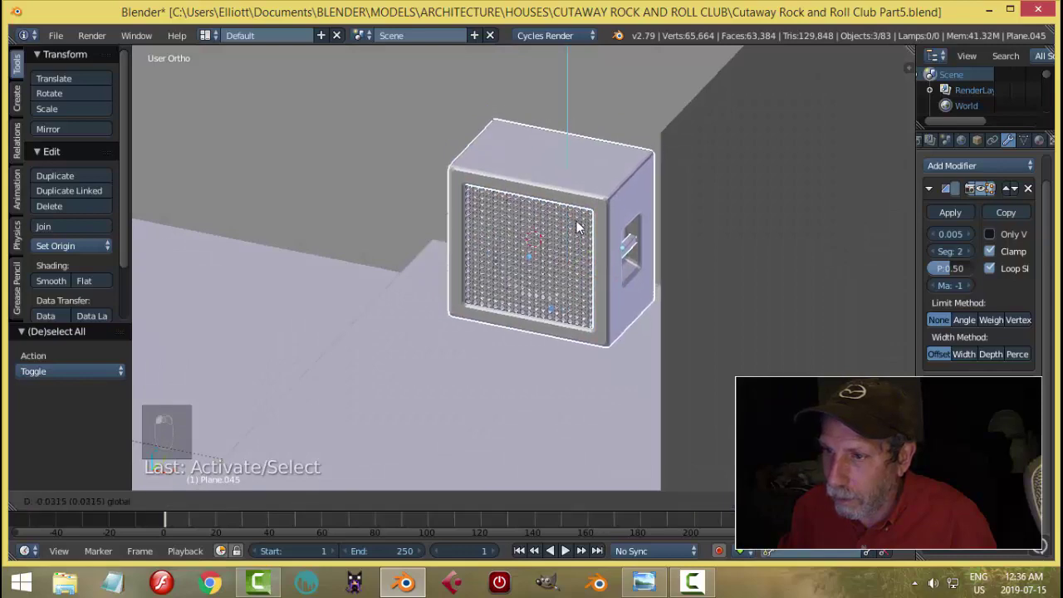
click(579, 233)
key(a)
scroll(580, 217, down, 6)
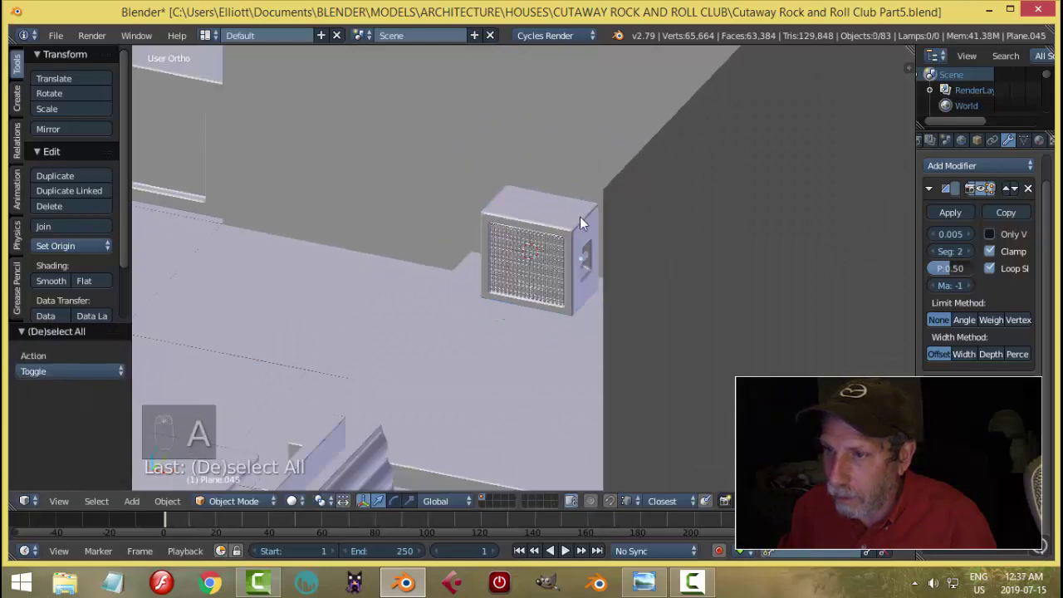
mouse_move(628, 216)
middle_down()
mouse_move(691, 208)
mouse_move(638, 233)
middle_up()
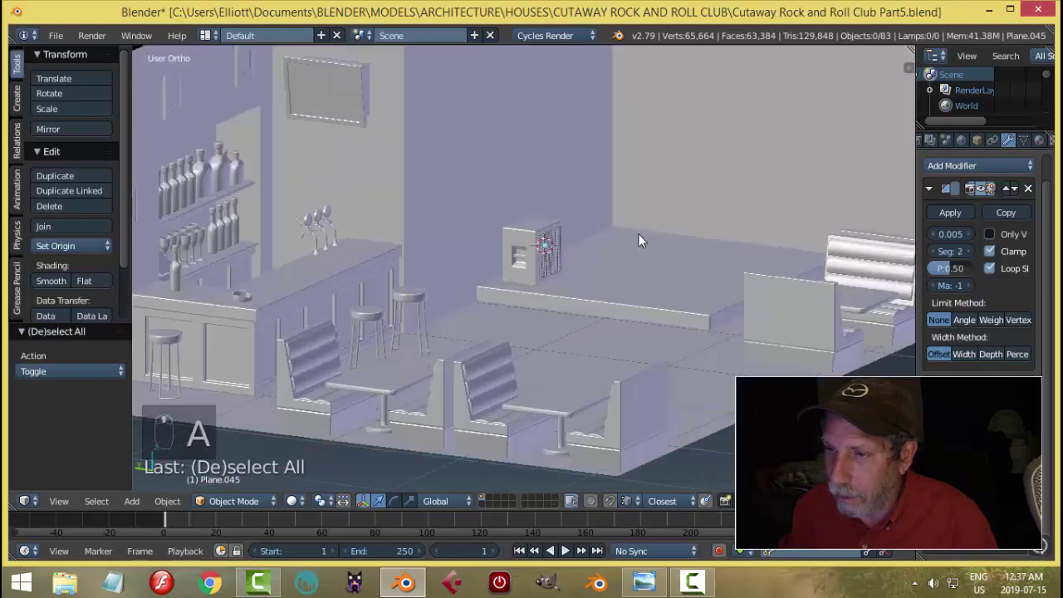
scroll(638, 234, up, 3)
middle_drag(565, 254, 656, 246)
key(ctrl+s)
scroll(656, 245, down, 3)
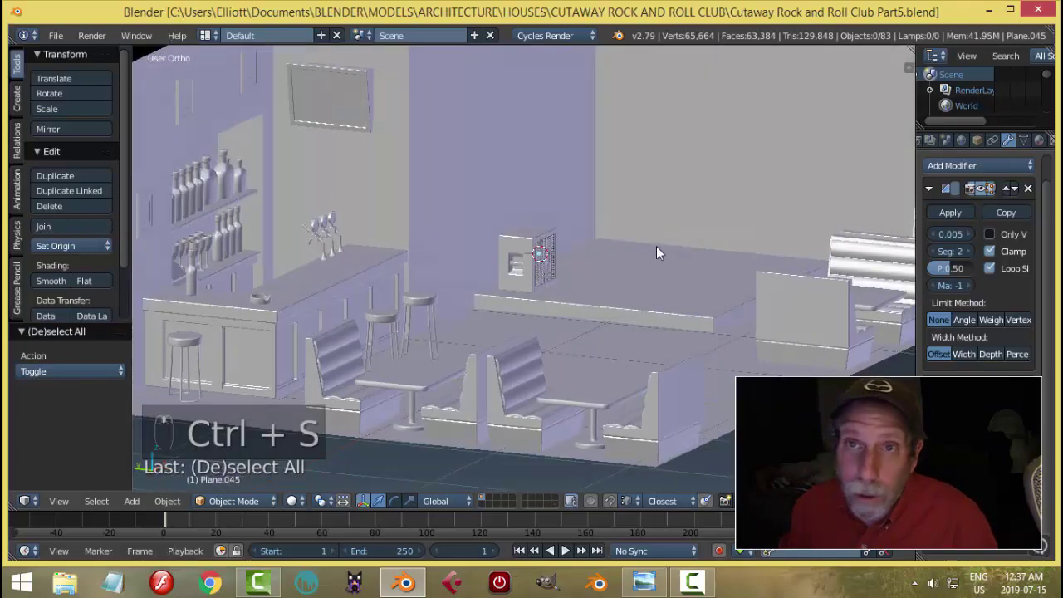
- Examine the speaker and its grille on the stage from several angles, and save the file
scroll(638, 254, up, 5)
scroll(628, 252, up, 4)
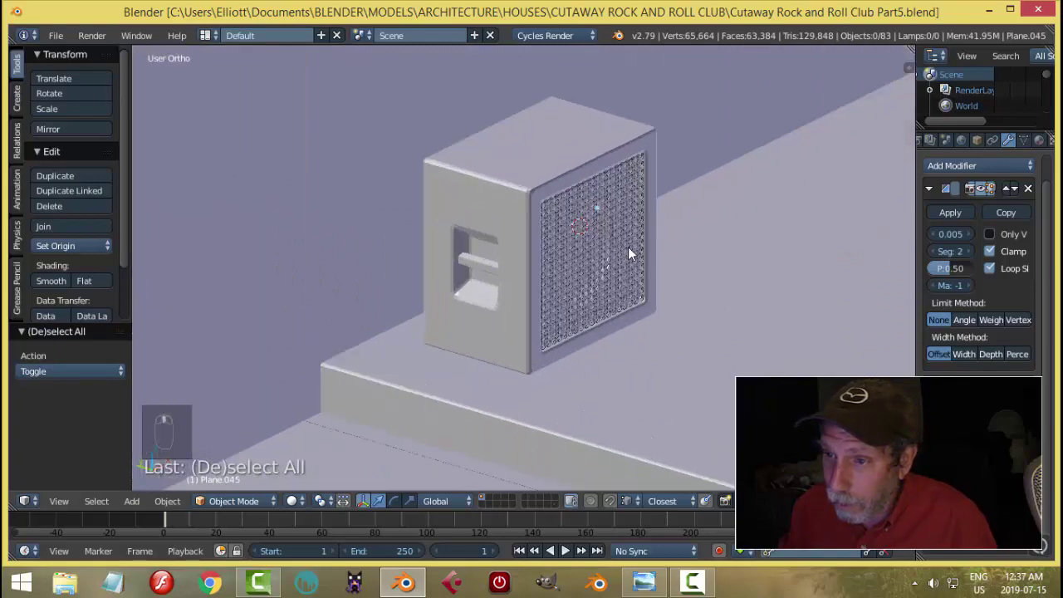
middle_drag(628, 247, 582, 266)
scroll(570, 269, down, 2)
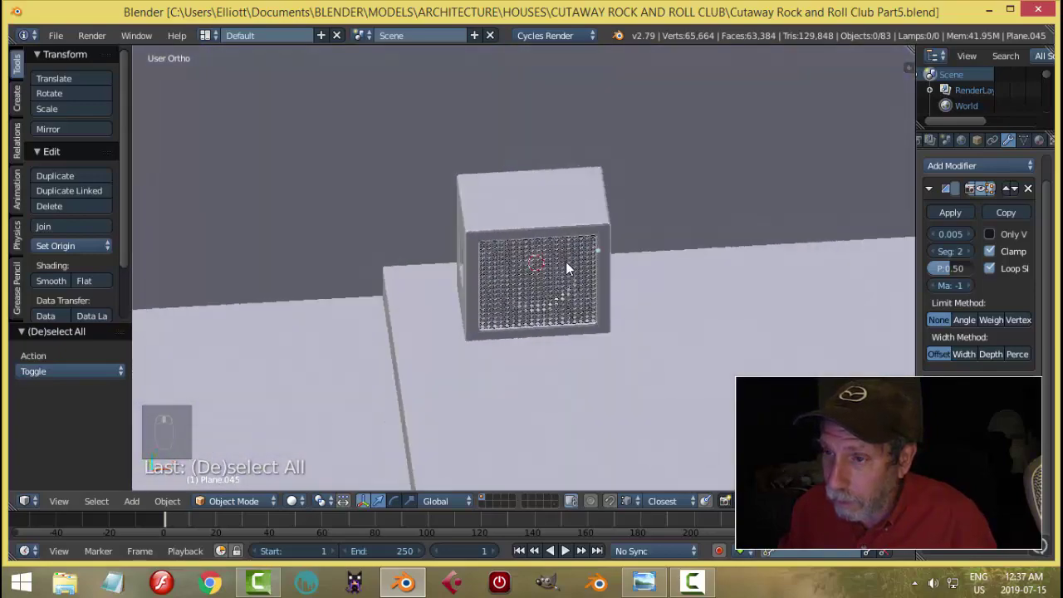
scroll(511, 250, up, 4)
scroll(626, 228, down, 3)
middle_drag(626, 228, 626, 206)
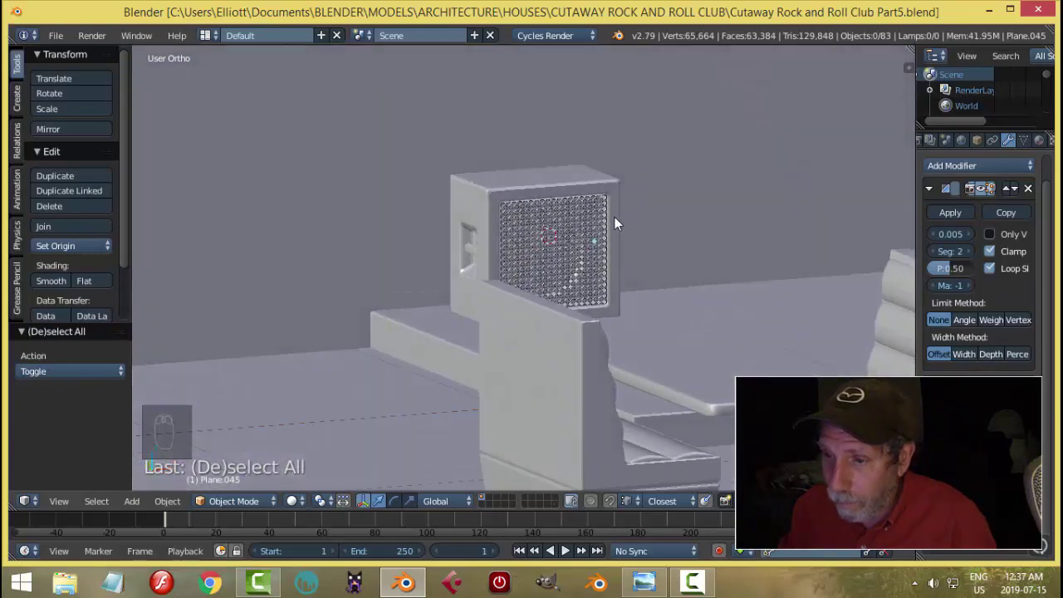
key(ctrl+s)
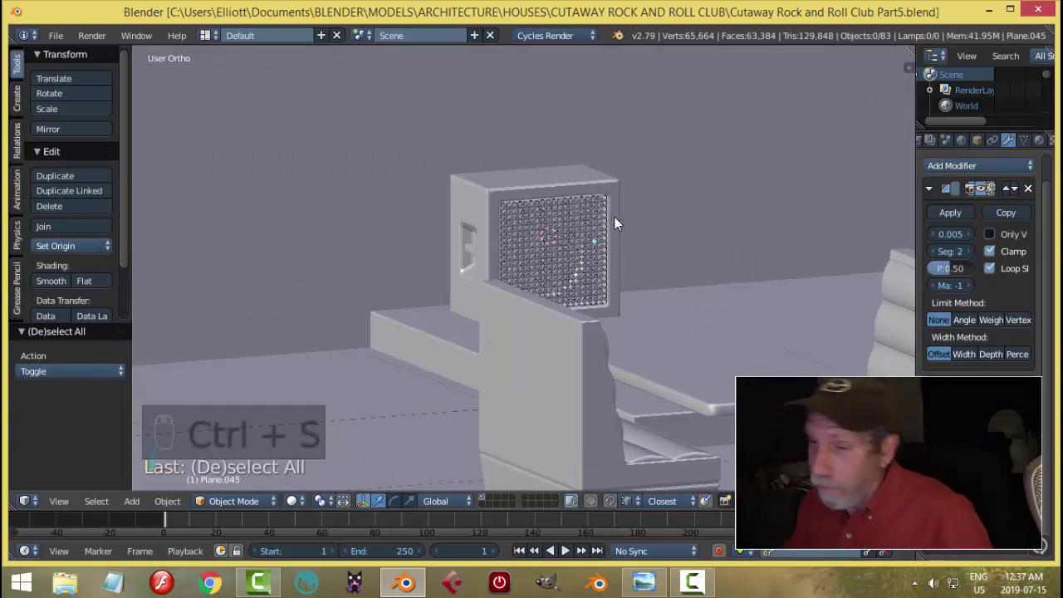
- Add a text object at the 3D cursor by the speaker grille and set its horizontal alignment to Center
scroll(587, 232, up, 4)
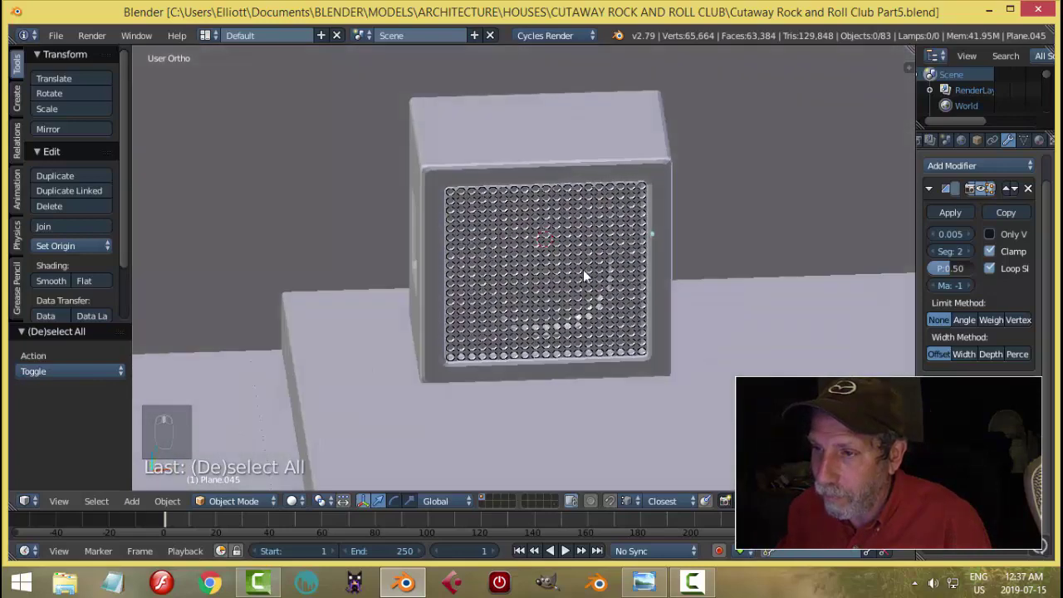
key(shift+a)
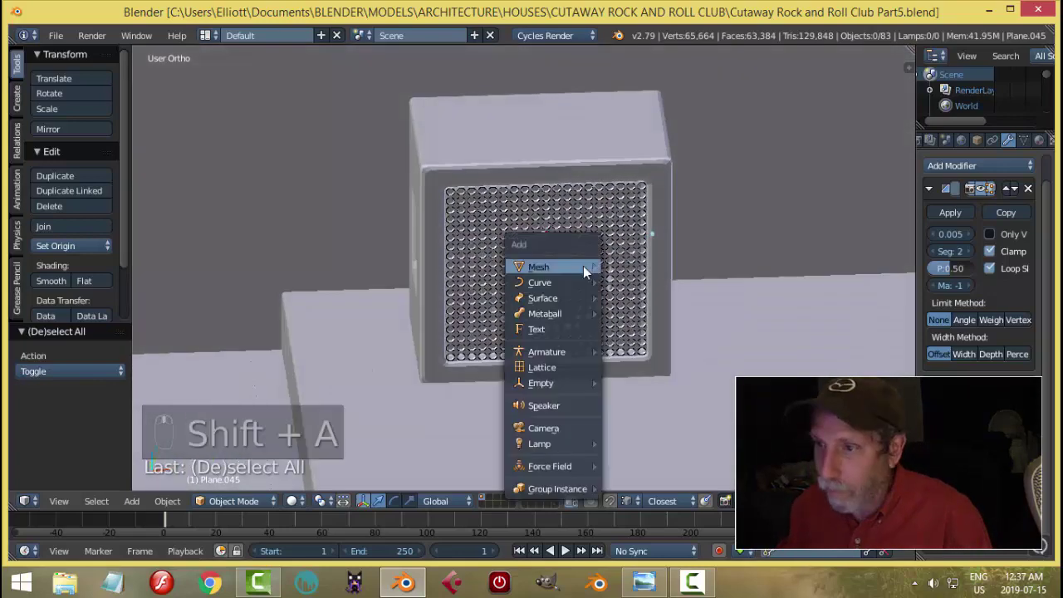
click(574, 330)
scroll(678, 279, down, 3)
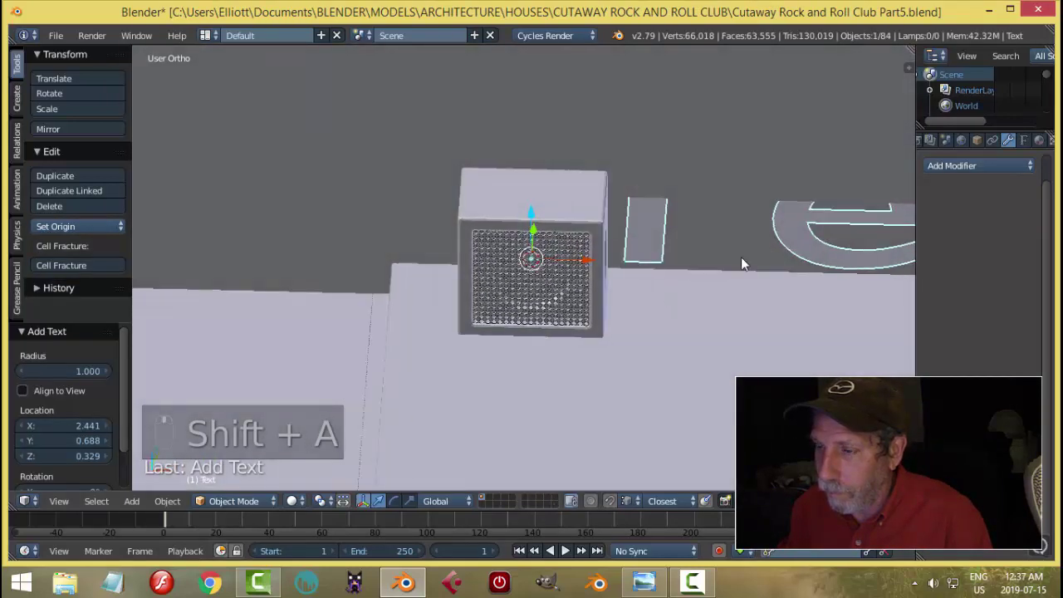
click(1023, 142)
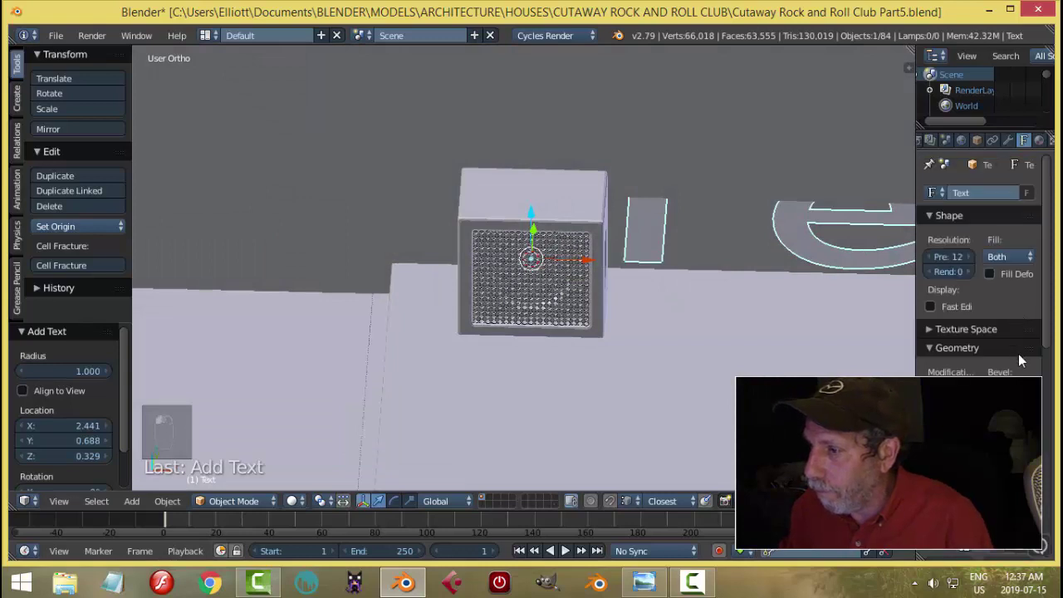
scroll(1019, 354, down, 10)
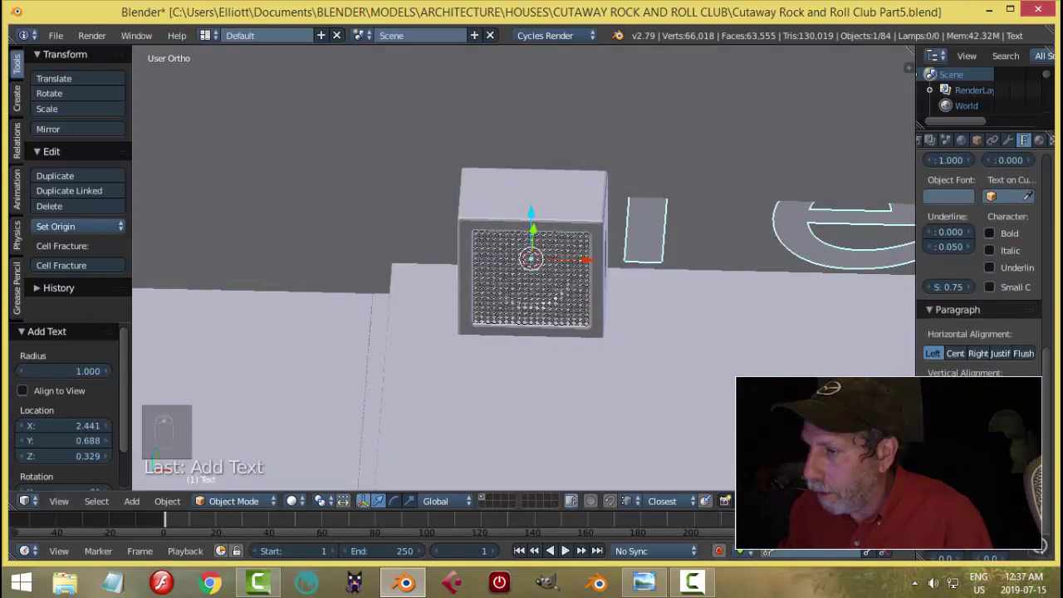
scroll(981, 315, down, 1)
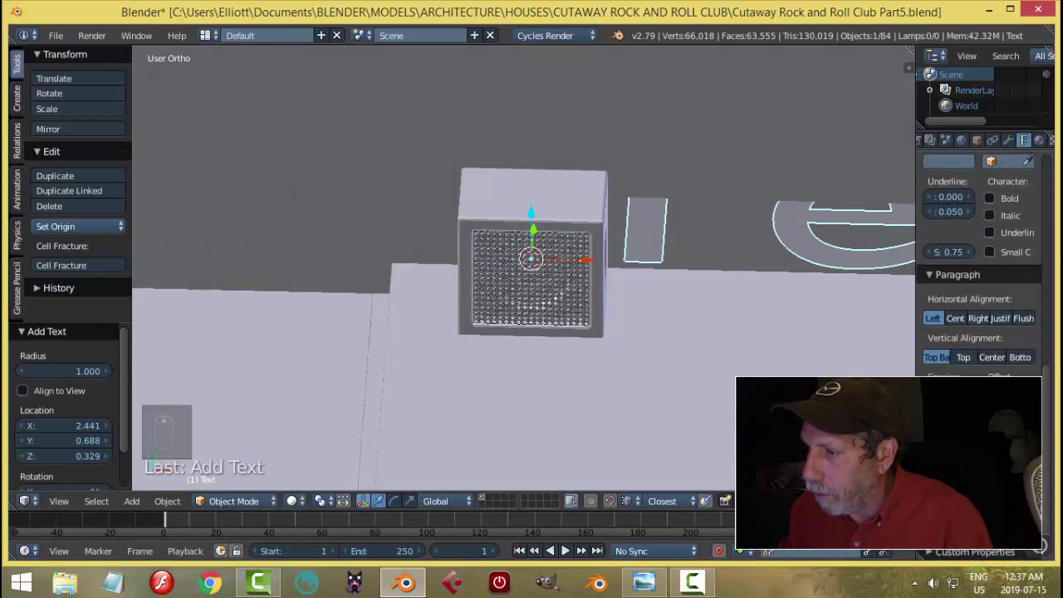
click(958, 319)
- Rotate the text 90 degrees about X and scale it down to about 0.165
middle_drag(707, 310, 750, 221)
text(rx90)
key(Return)
key(s)
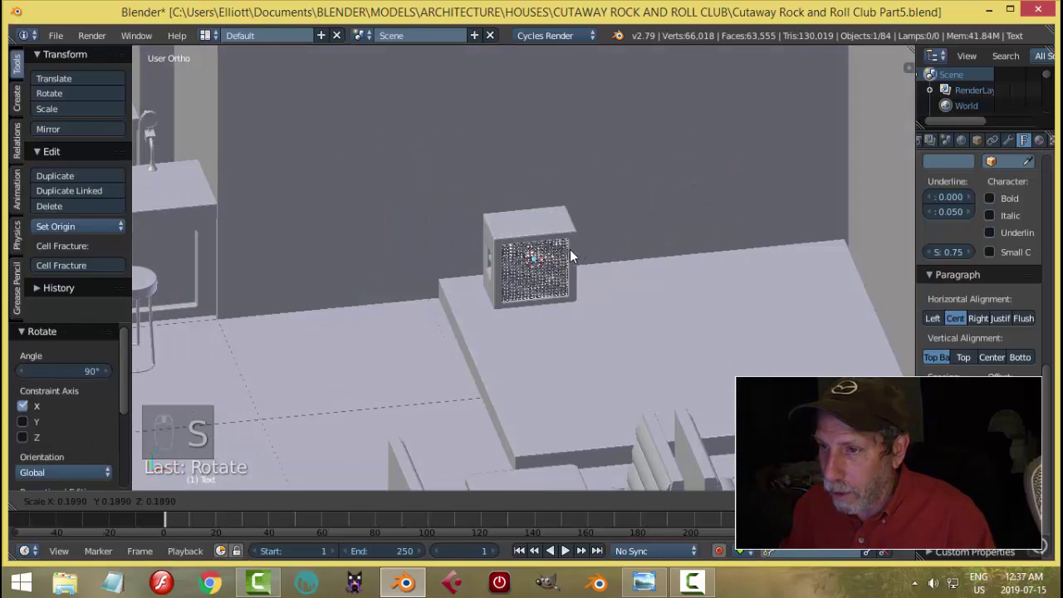
click(570, 250)
- Move the text about -0.093 along Y to bring it in front of the speaker grille
middle_drag(570, 249, 532, 247)
key(g)
key(y)
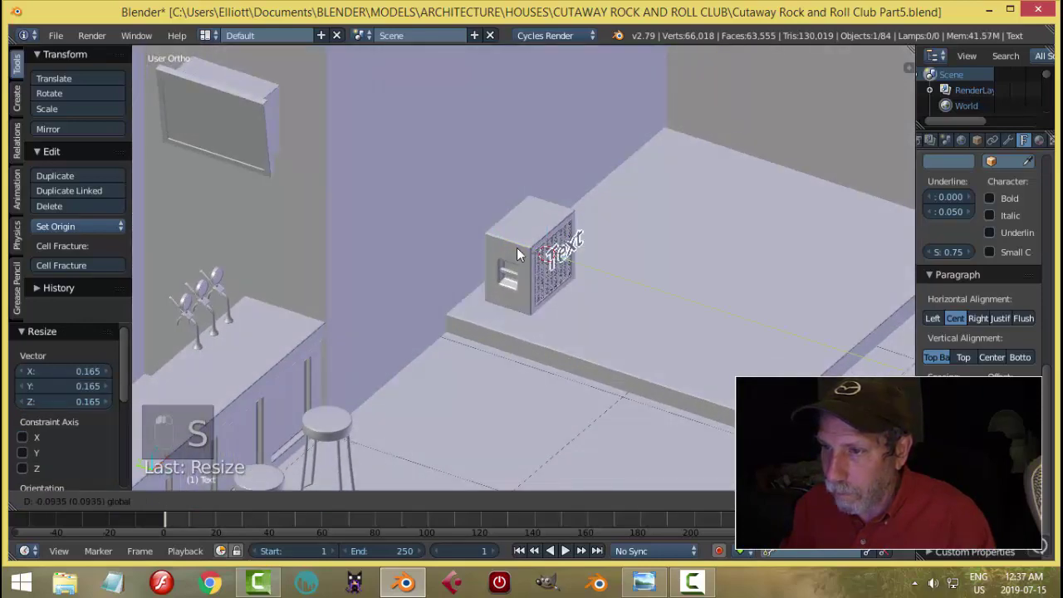
click(642, 275)
scroll(641, 277, up, 4)
key(KP_Decimal)
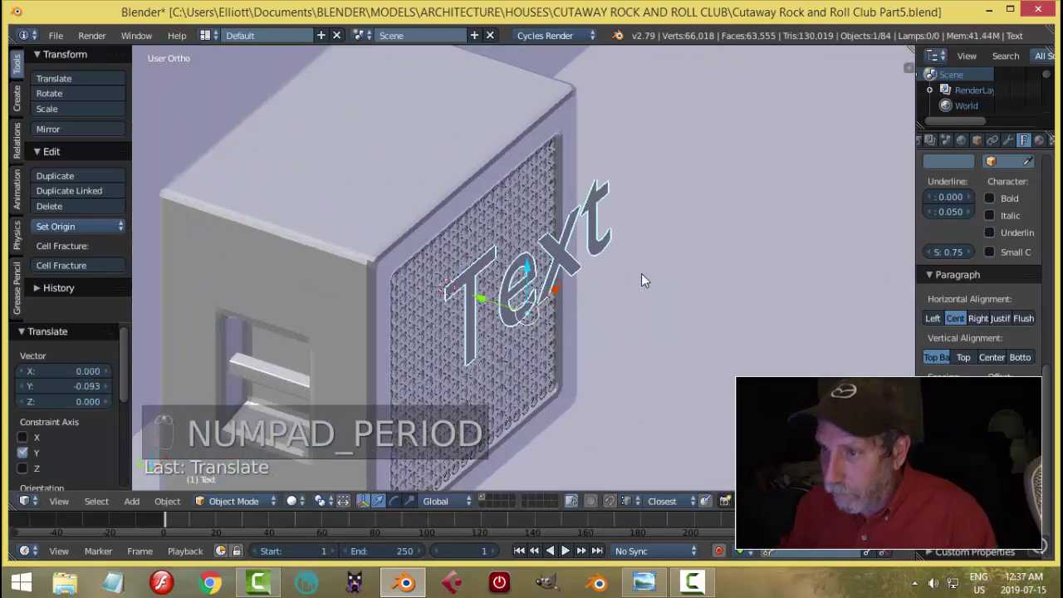
- Replace the default text with "Blender" and return to Object Mode
scroll(669, 275, down, 3)
middle_drag(669, 275, 633, 276)
scroll(633, 277, up, 2)
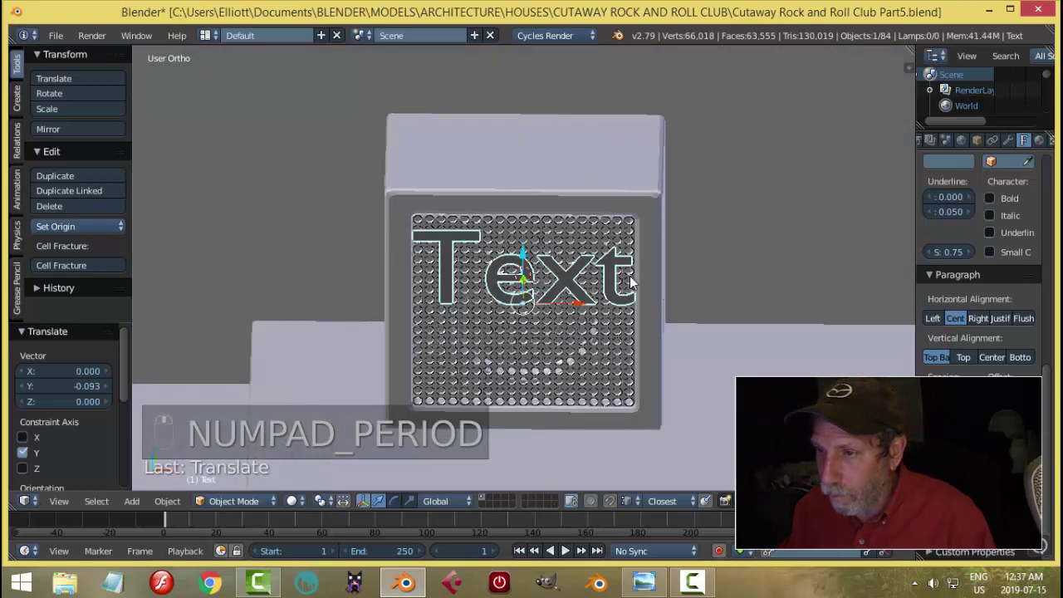
key(Tab)
key(BackSpace)
key(BackSpace)
key(BackSpace)
key(BackSpace)
key(BackSpace)
key(BackSpace)
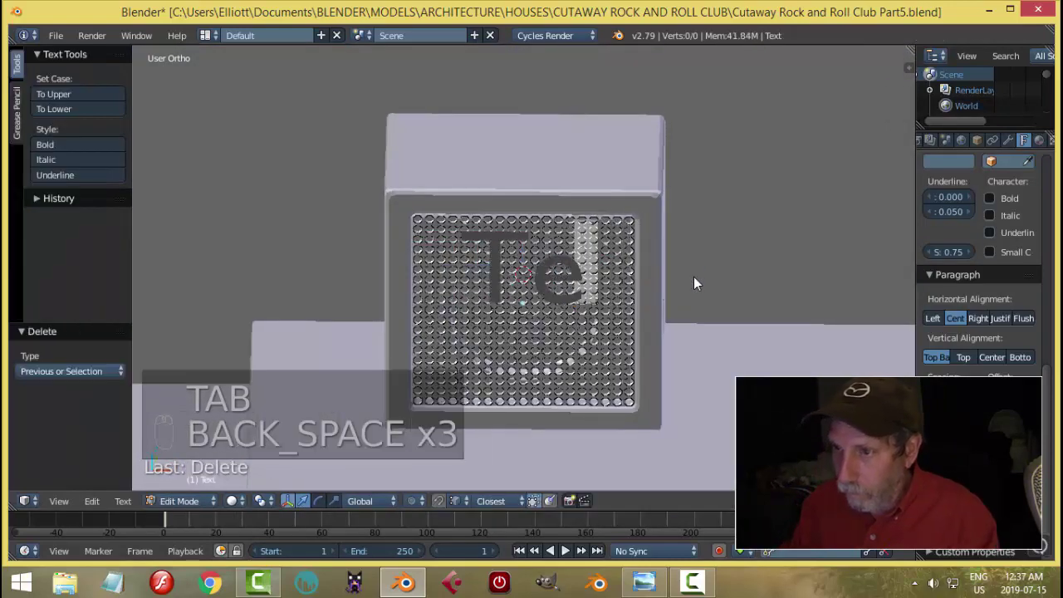
text(Blender)
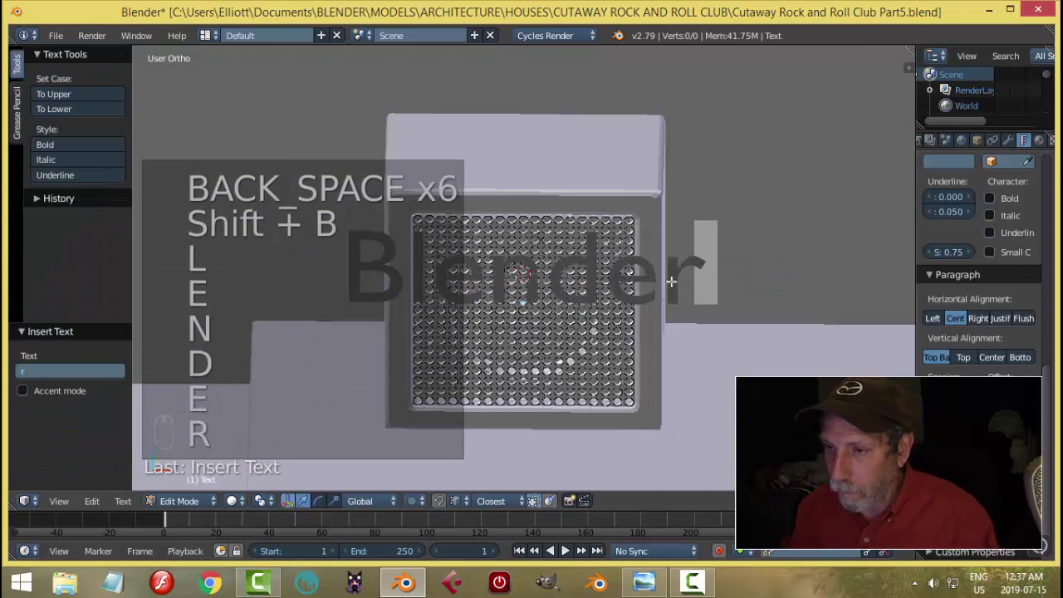
key(Tab)
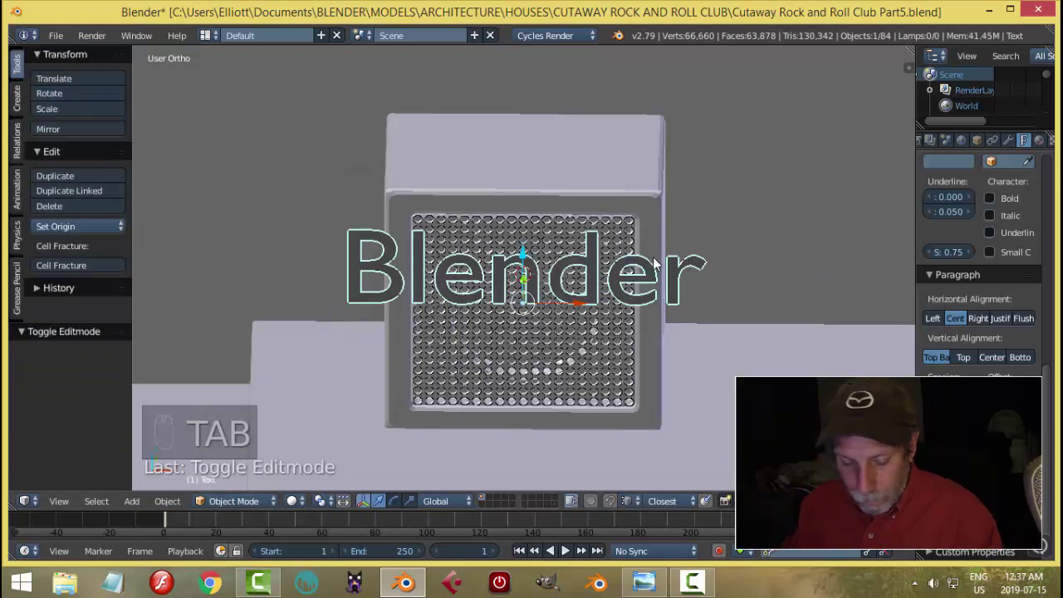
key(ctrl+n)
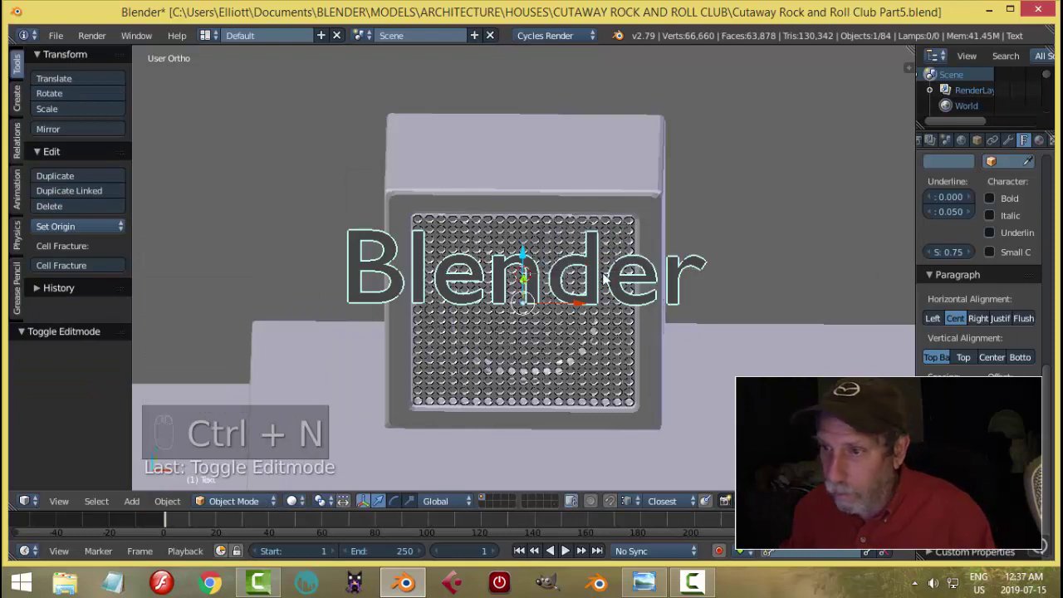
key(Tab)
key(Escape)
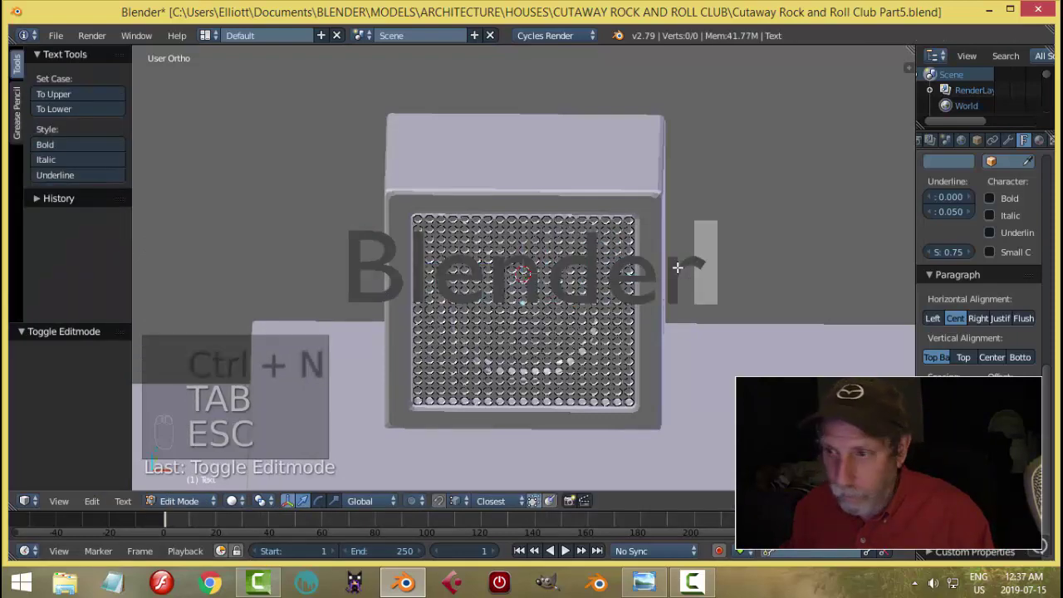
key(Tab)
- Scale the "Blender" text to about 0.571 so it fits within the grille's width
scroll(716, 252, down, 2)
middle_drag(716, 252, 667, 266)
key(s)
click(627, 269)
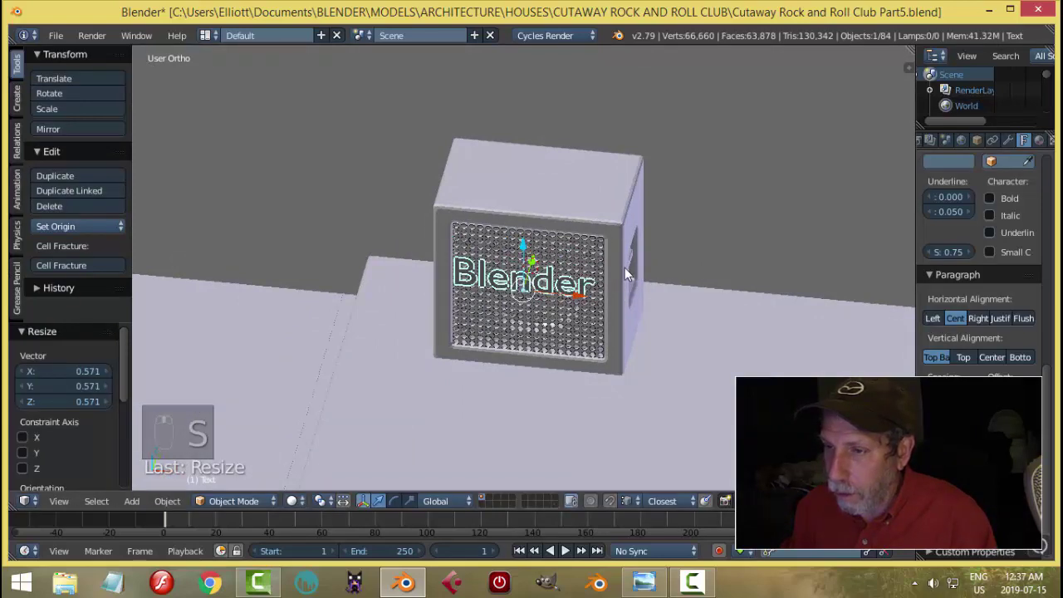
- Move the "Blender" text about 0.060 along Y, back toward the speaker grille
middle_drag(640, 316, 691, 225)
key(g)
key(y)
click(570, 227)
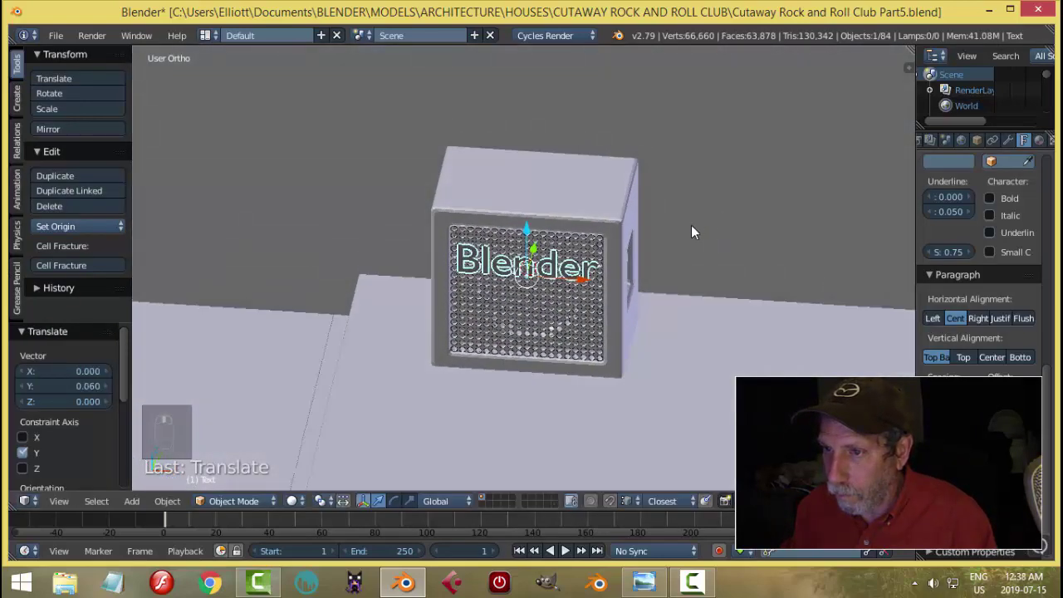
- Scale the text down slightly and raise it about 0.030 along Z toward the grille's upper edge
key(s)
click(526, 229)
key(g)
key(z)
click(527, 223)
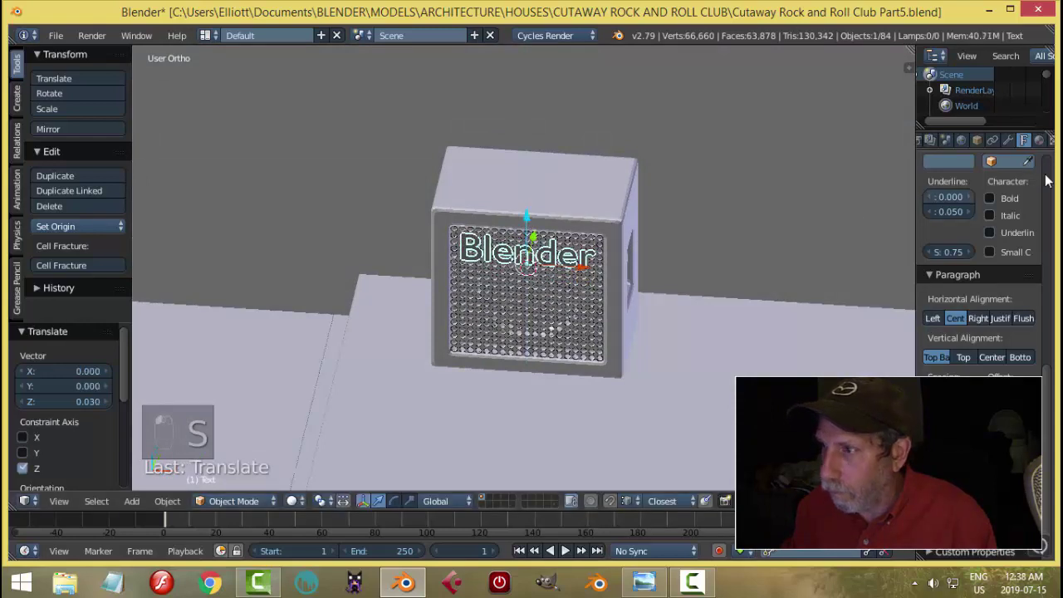
- Set the text's bevel depth to 0.012 and its bevel resolution to 2
scroll(1015, 328, up, 8)
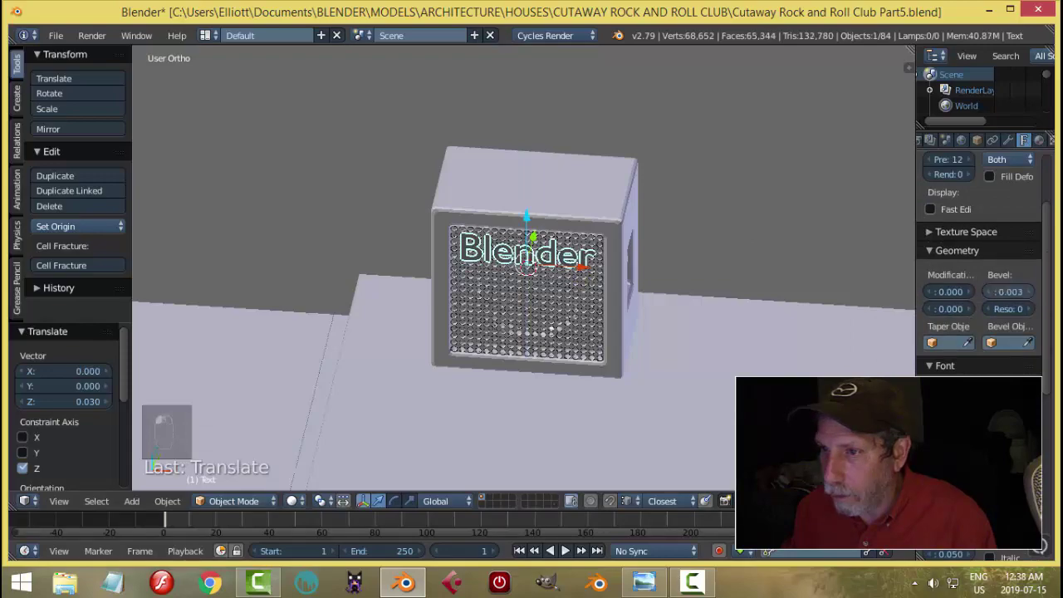
scroll(619, 271, up, 6)
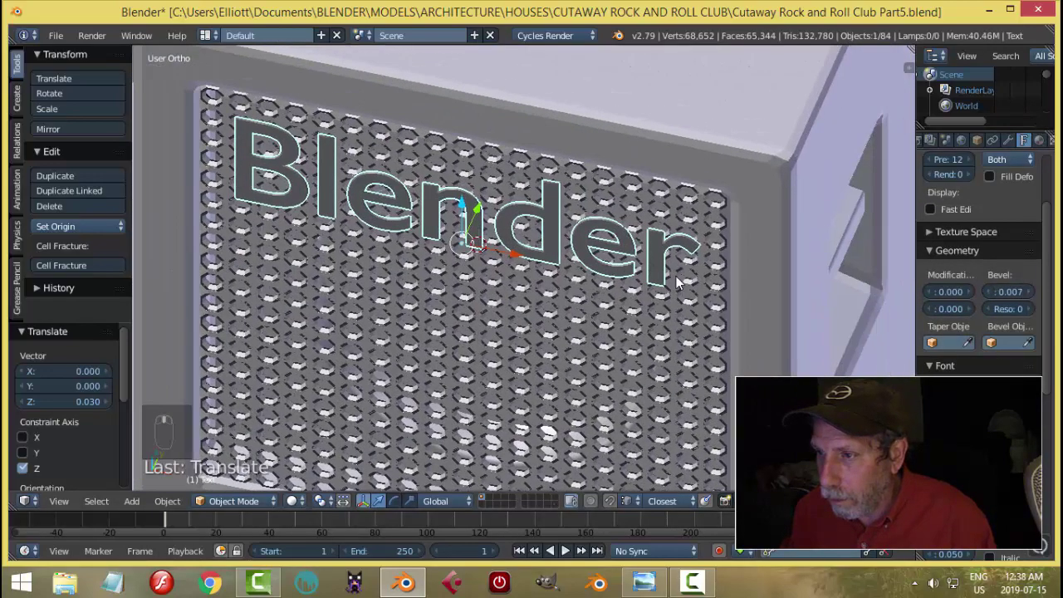
middle_drag(676, 276, 651, 277)
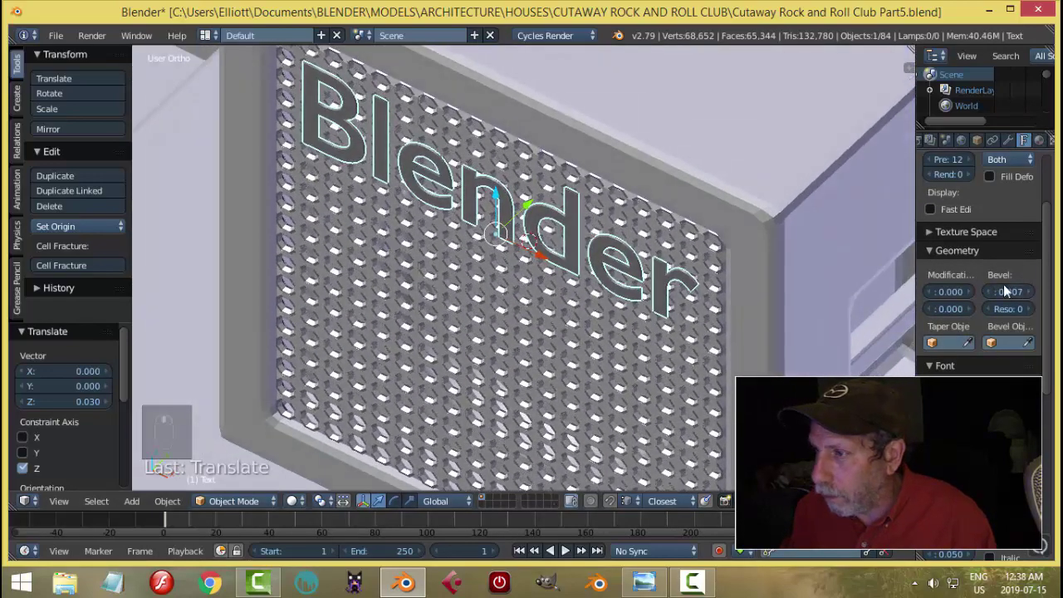
drag(1010, 292, 1022, 291)
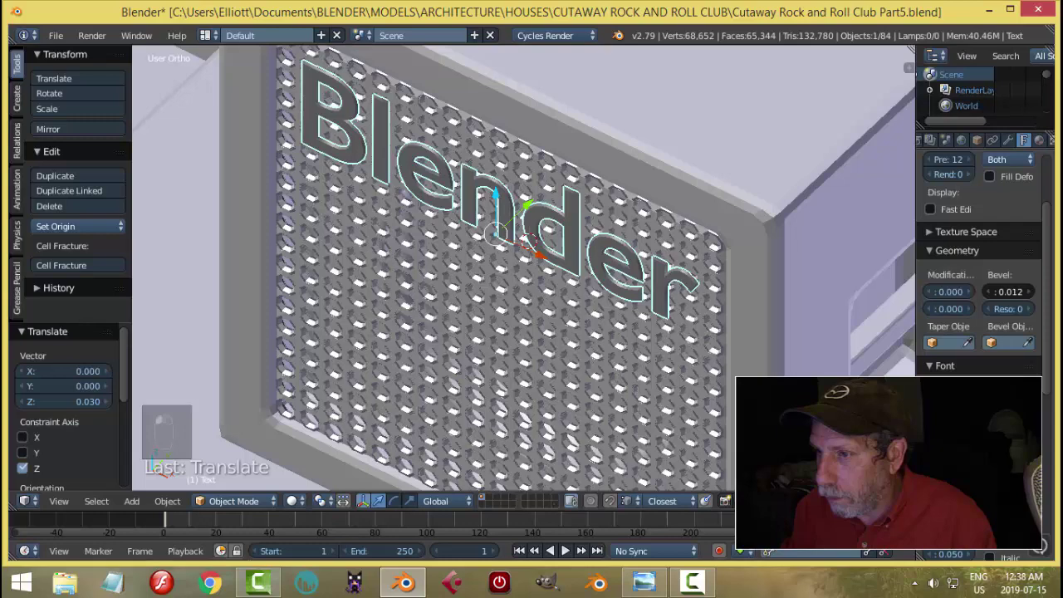
click(1034, 309)
click(1034, 309)
scroll(670, 259, down, 4)
middle_drag(668, 254, 701, 239)
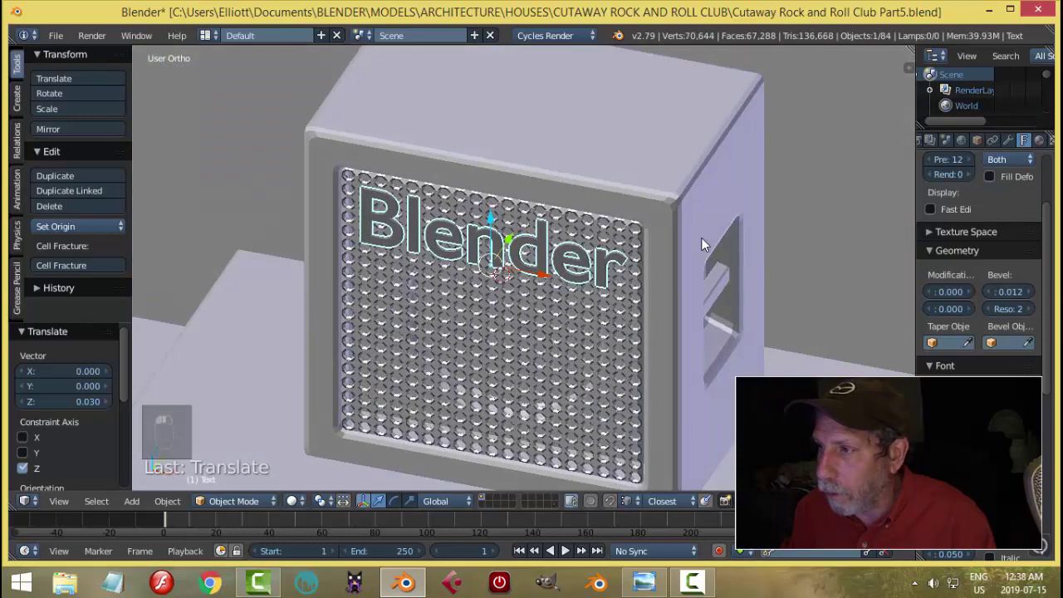
- Load a Lucida font from C:\Windows\Fonts as the text's regular font and scale the text to about 0.902
scroll(1025, 249, up, 3)
scroll(1019, 249, down, 6)
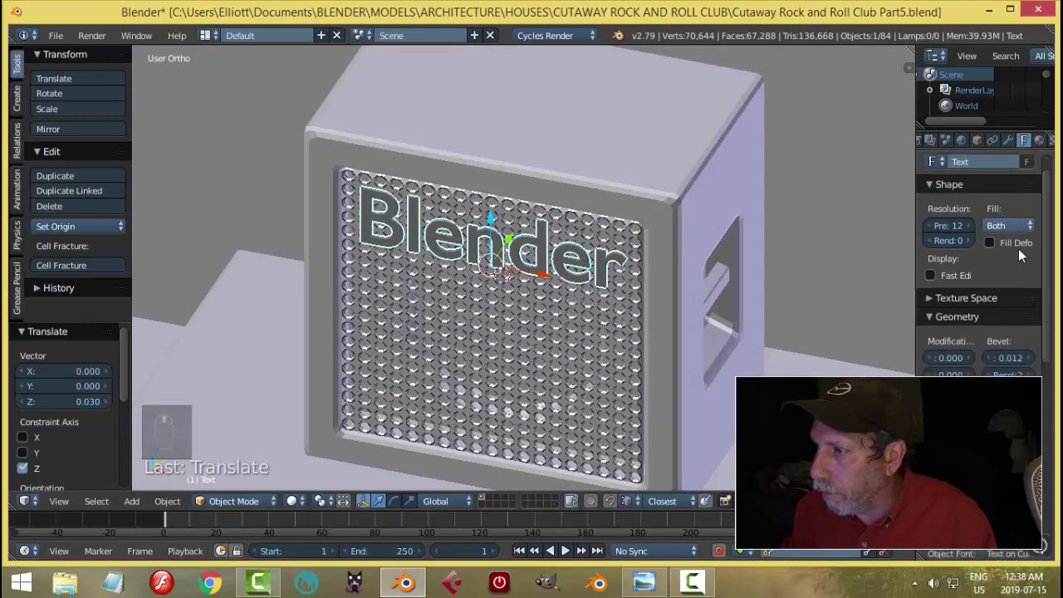
click(1020, 302)
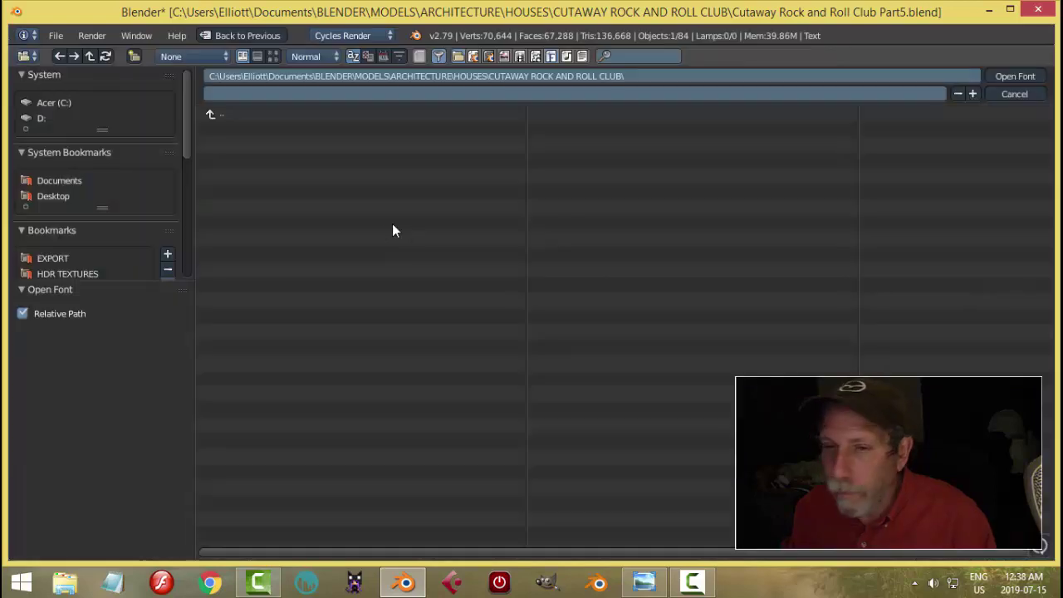
drag(103, 283, 71, 351)
click(48, 336)
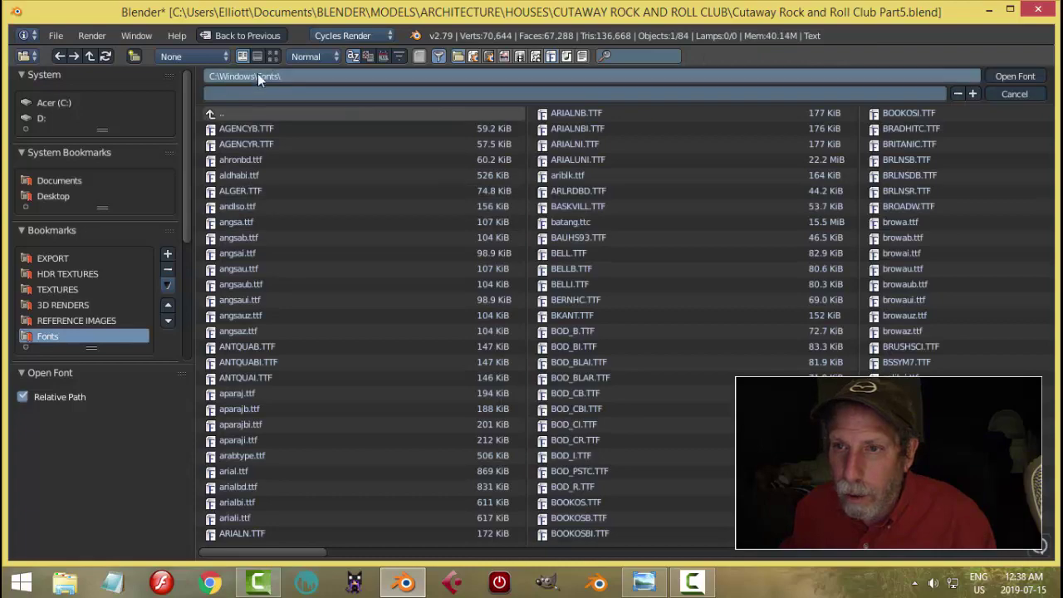
click(270, 56)
key(s)
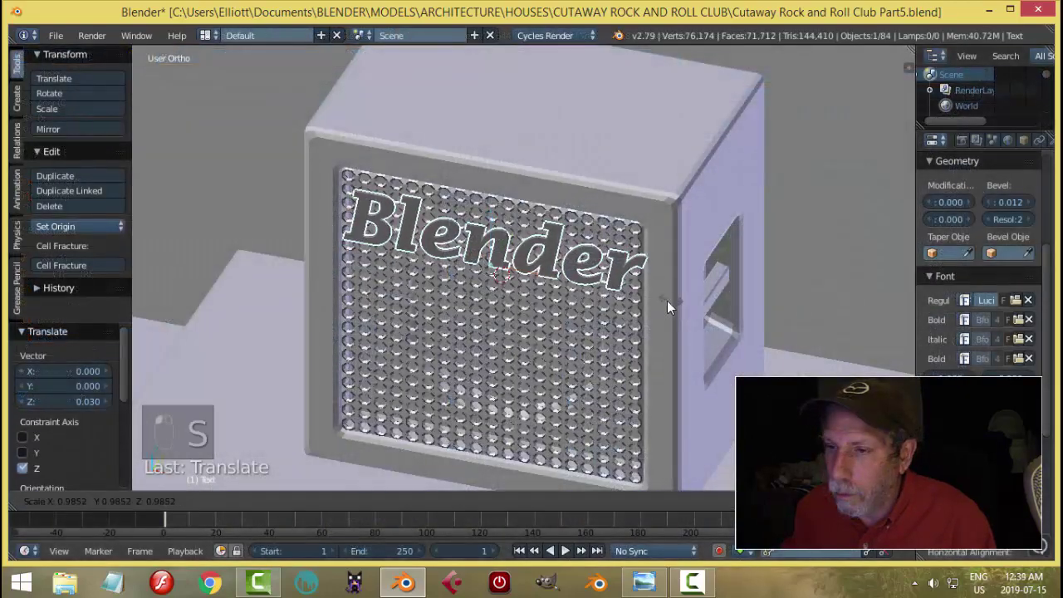
click(657, 301)
- Use Make Links with the text selected and the speaker cabinet active, and deselect everything
scroll(656, 300, up, 3)
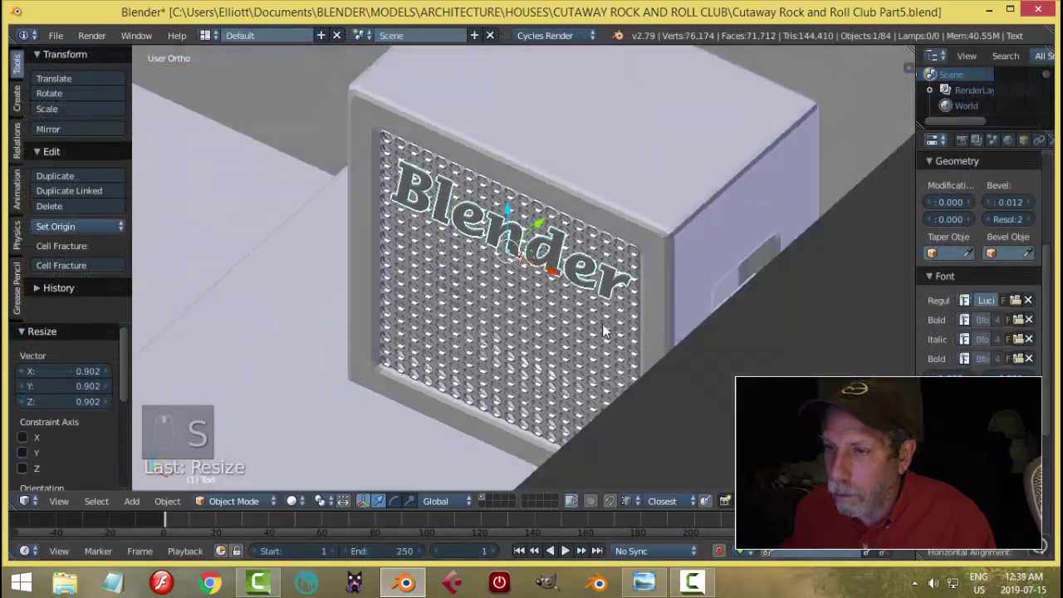
scroll(590, 331, up, 3)
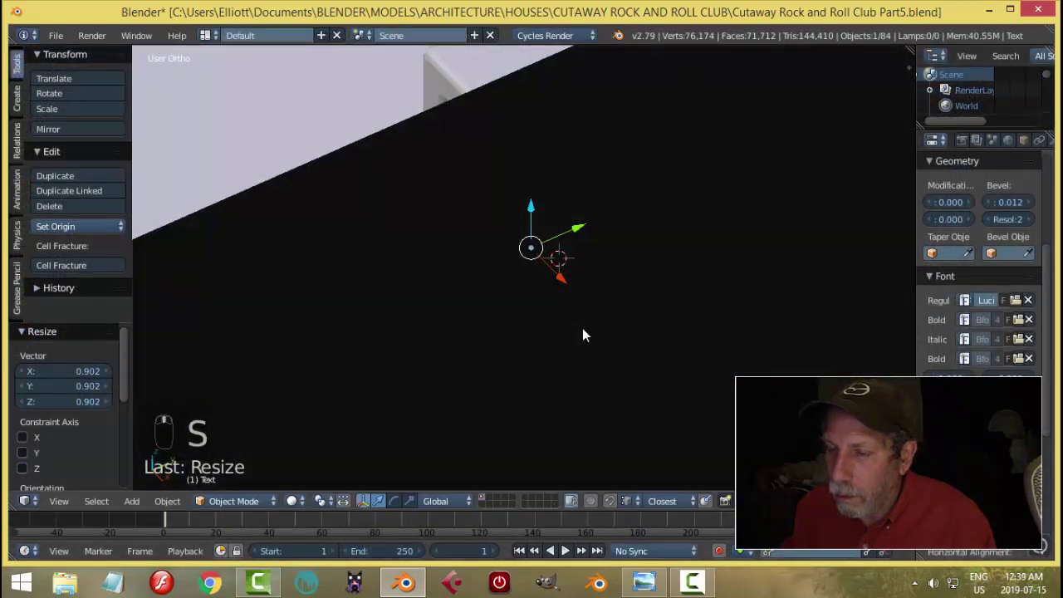
middle_drag(583, 328, 670, 324)
scroll(671, 324, down, 5)
right_click(612, 147)
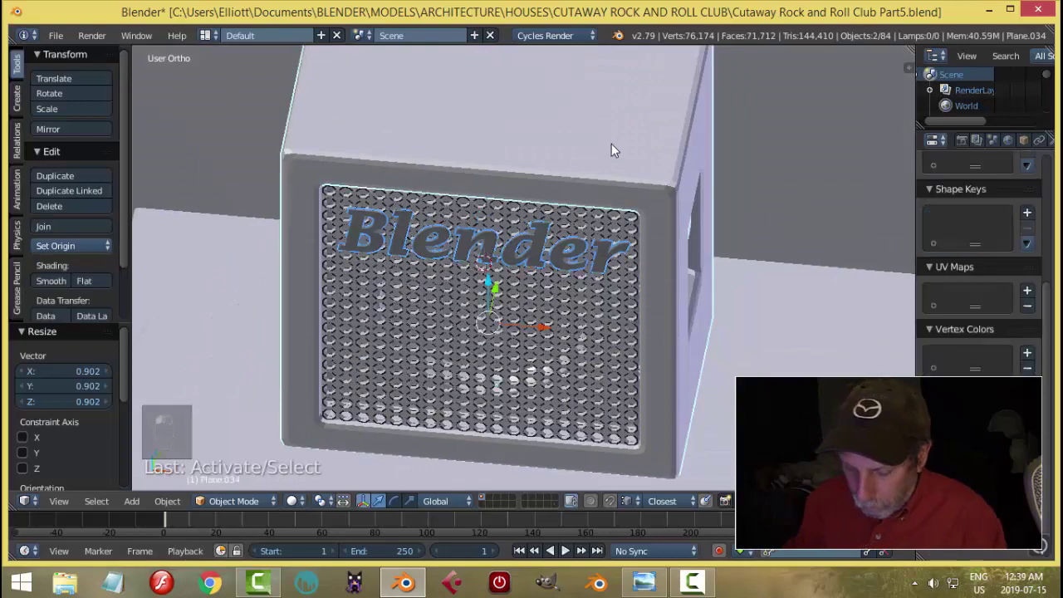
key(ctrl+l)
click(611, 144)
key(a)
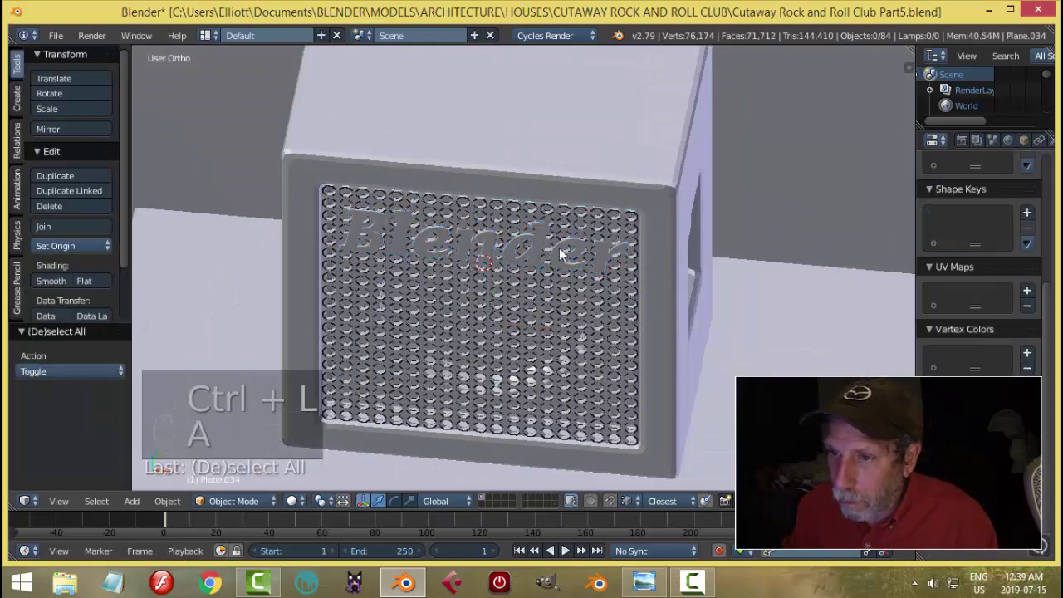
- Set the extrusion of the "Blender" text to 0.003
middle_drag(559, 247, 591, 260)
scroll(532, 258, up, 3)
right_click(522, 262)
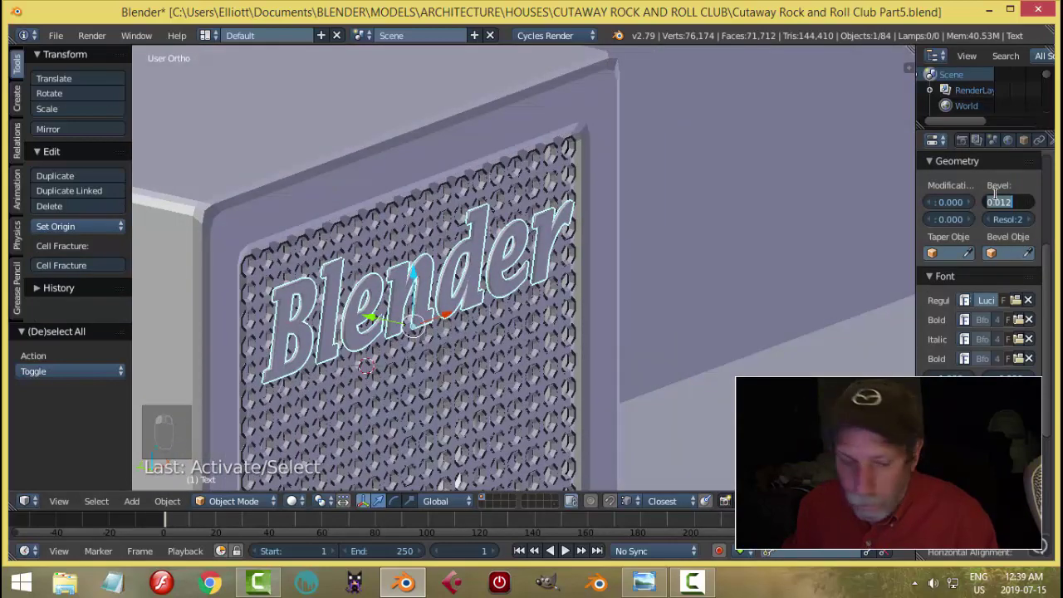
drag(970, 217, 977, 217)
- Move the text about 0.001 along Y and scale it up along the Y axis to deepen the letters
middle_drag(633, 256, 641, 275)
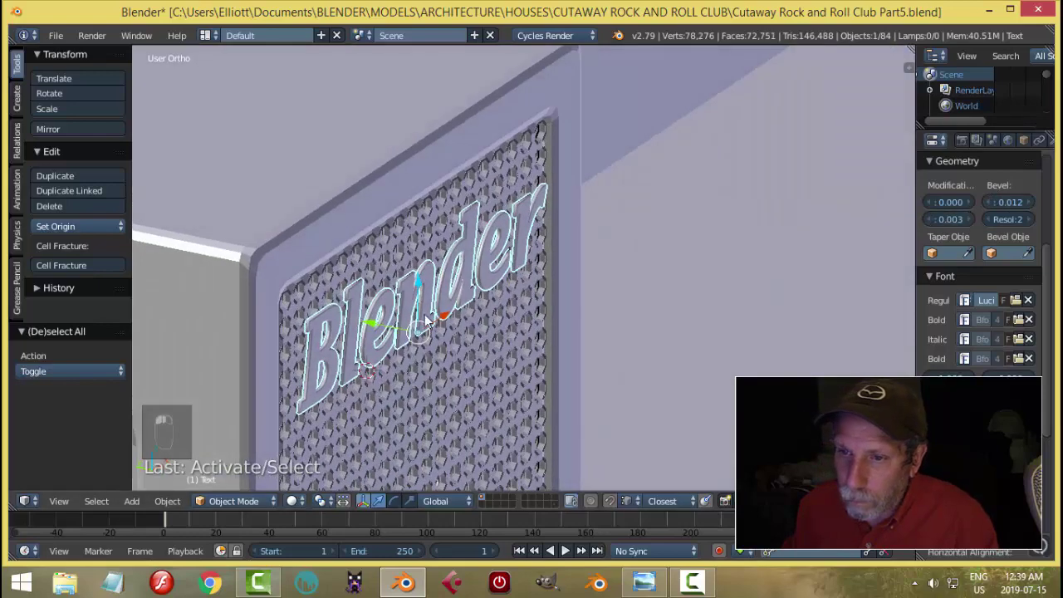
key(g)
key(y)
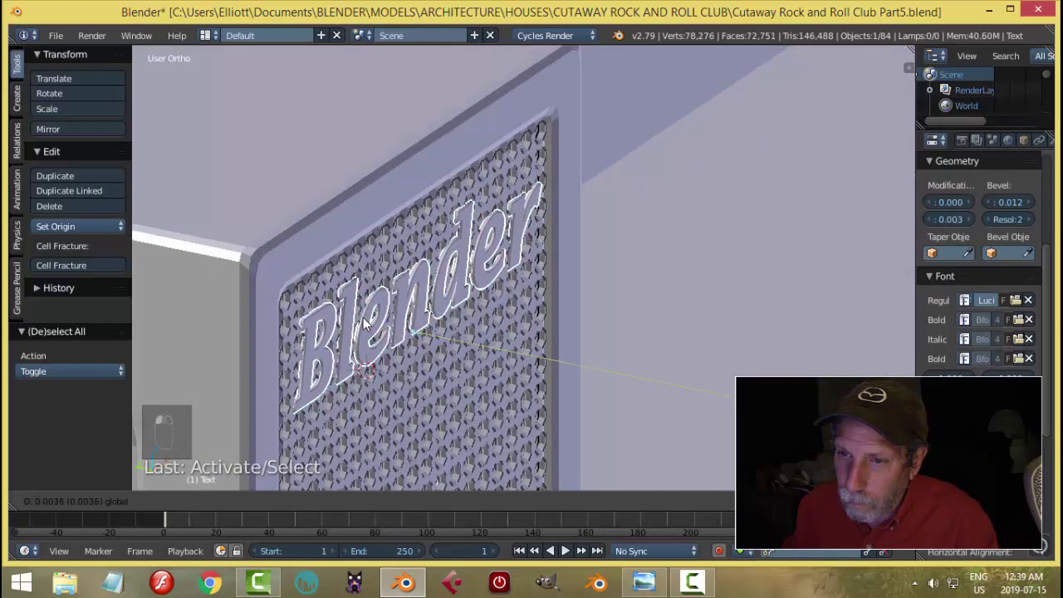
click(365, 324)
middle_drag(447, 315, 500, 312)
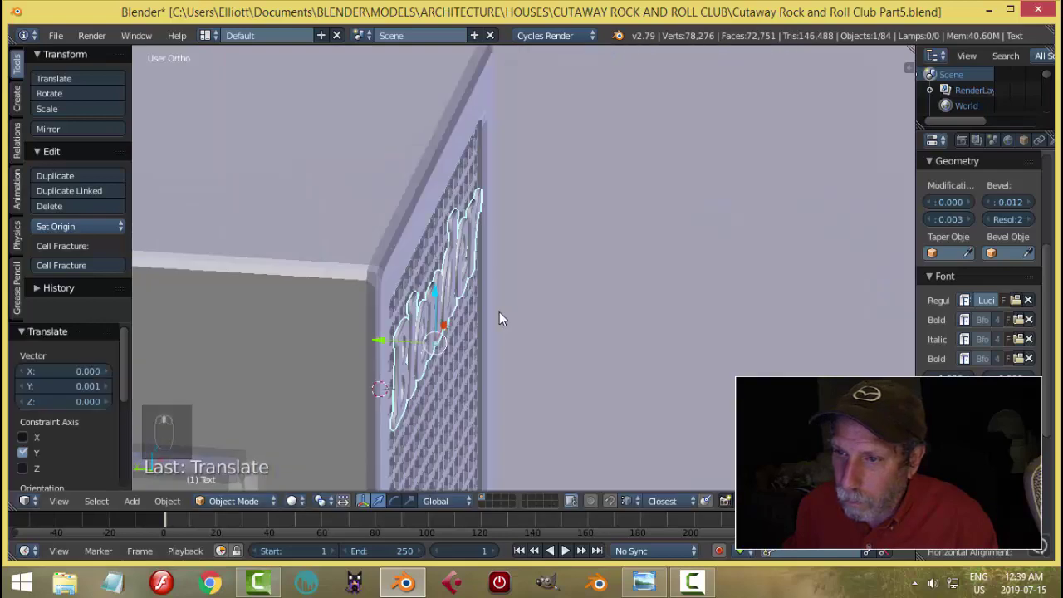
key(s)
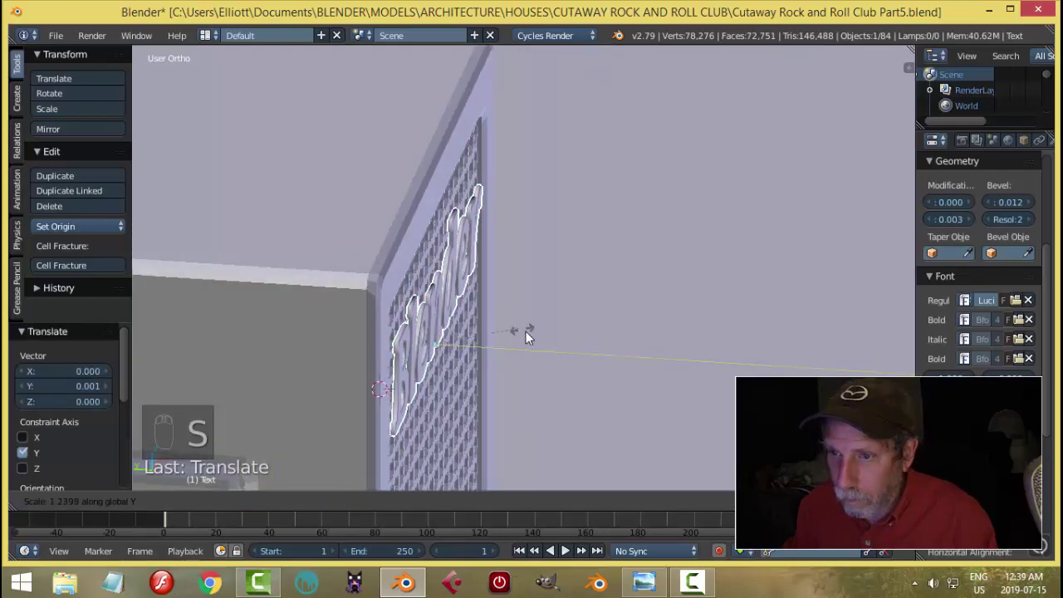
click(539, 332)
- Adjust the text's position against the grille and raise it slightly along Z
middle_drag(545, 330, 552, 289)
key(g)
click(440, 308)
key(a)
scroll(498, 303, down, 3)
scroll(493, 280, down, 3)
scroll(553, 291, up, 4)
right_click(513, 264)
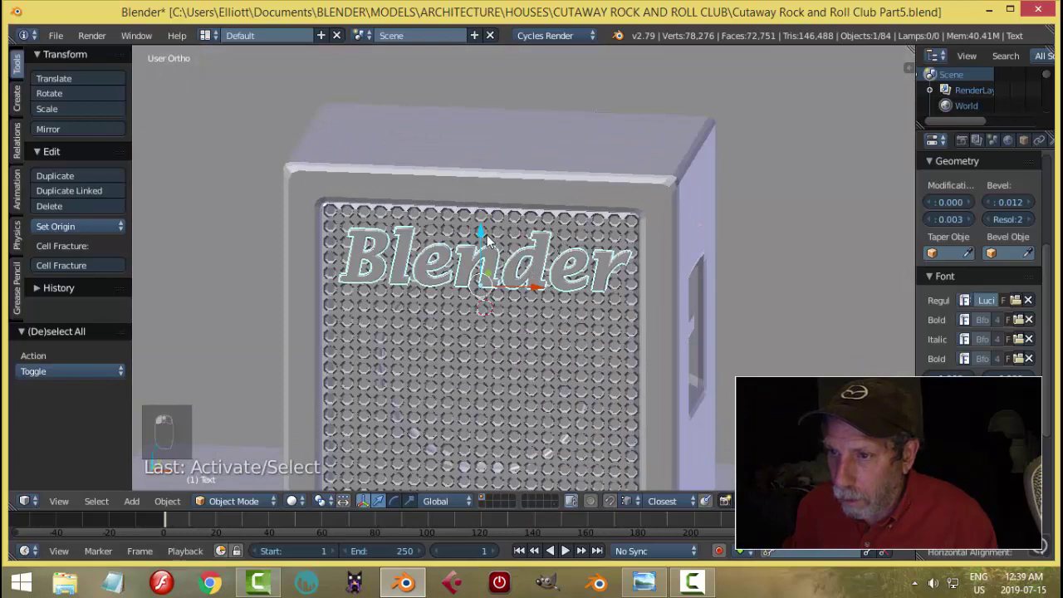
drag(487, 239, 489, 236)
key(a)
- Set the limit method of the speaker grille's Bevel modifier to Angle
middle_drag(488, 236, 611, 302)
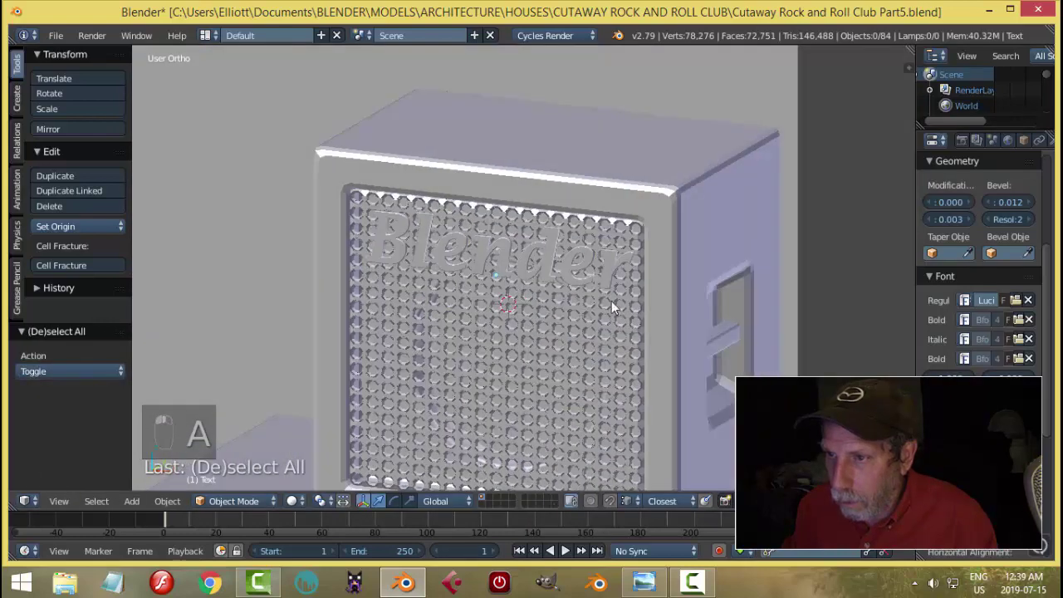
scroll(631, 332, up, 3)
right_click(642, 352)
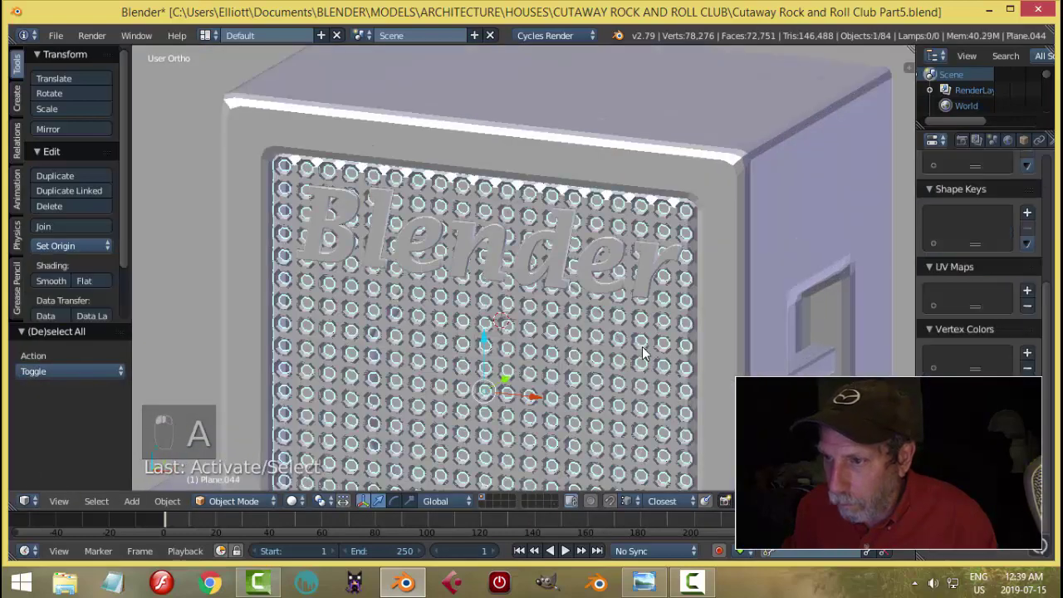
click(1010, 140)
click(966, 347)
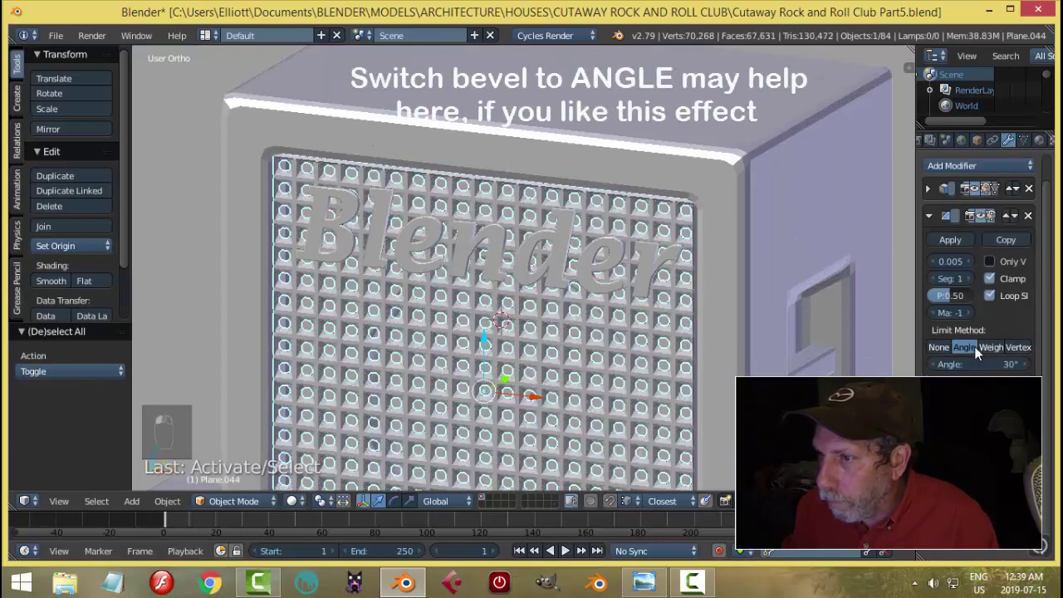
key(a)
scroll(582, 287, down, 3)
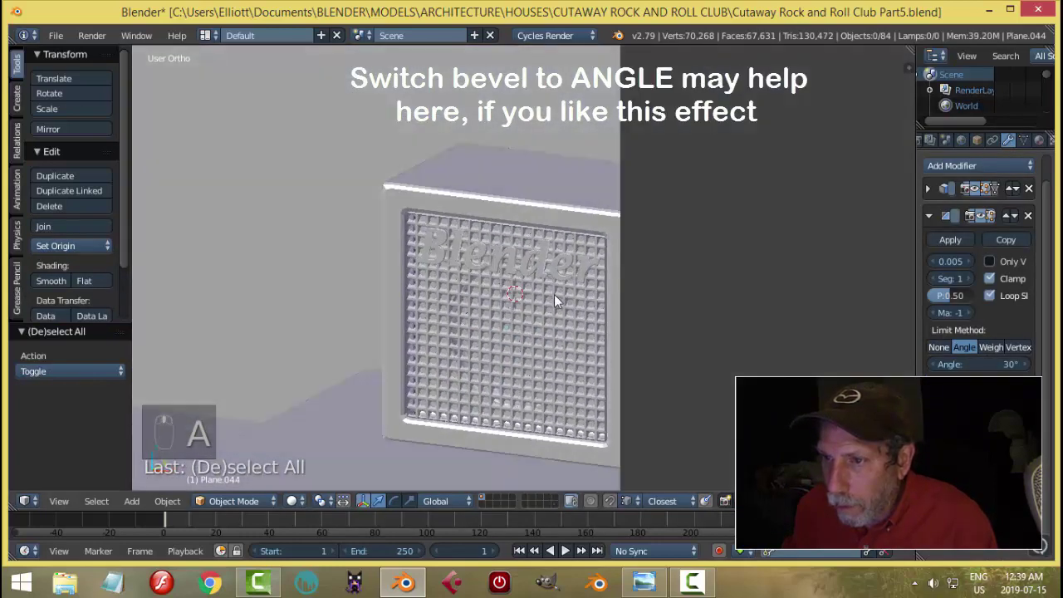
- Scale the speaker grille to about 1.014 and deselect it
scroll(554, 294, up, 3)
middle_drag(541, 307, 547, 316)
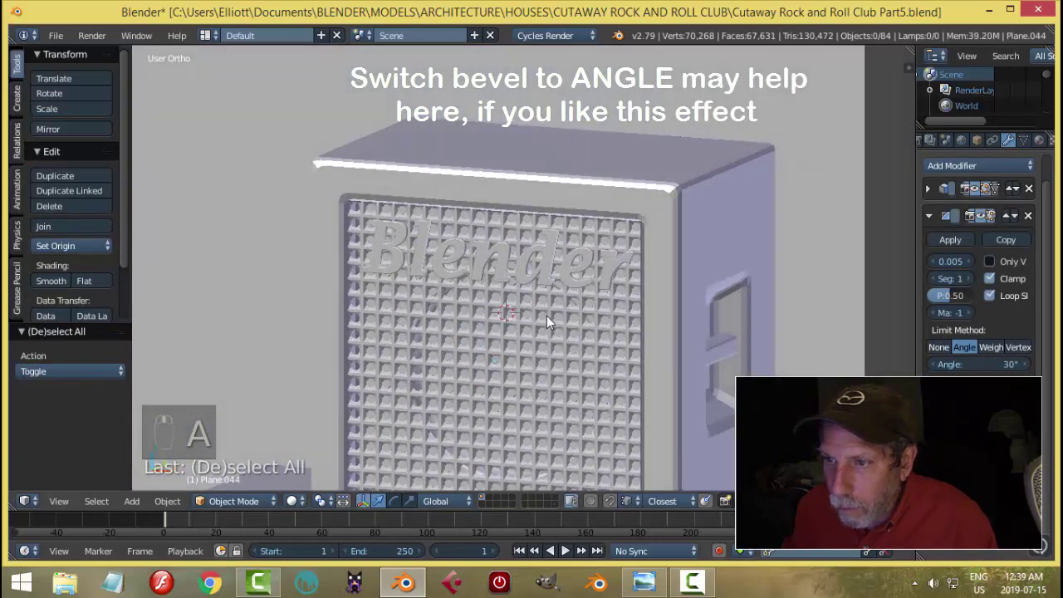
right_click(546, 316)
key(s)
click(683, 310)
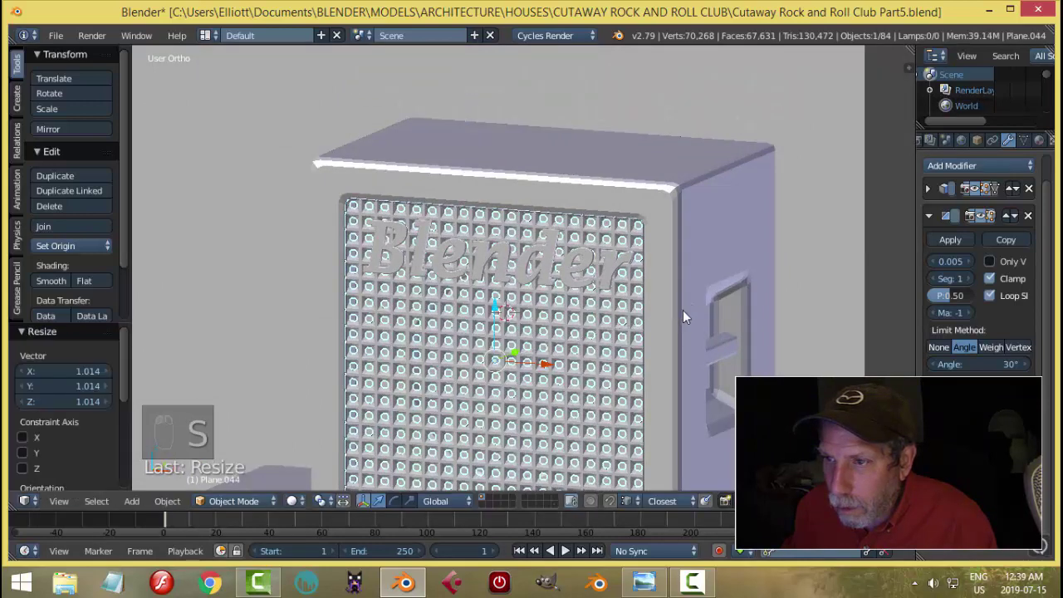
key(a)
- Check the finished speaker from its front and side, and save the file
scroll(682, 306, down, 3)
mouse_move(682, 311)
middle_down()
mouse_move(658, 340)
mouse_move(592, 327)
mouse_move(624, 306)
mouse_move(663, 319)
mouse_move(652, 326)
mouse_move(686, 312)
middle_up()
scroll(575, 314, up, 4)
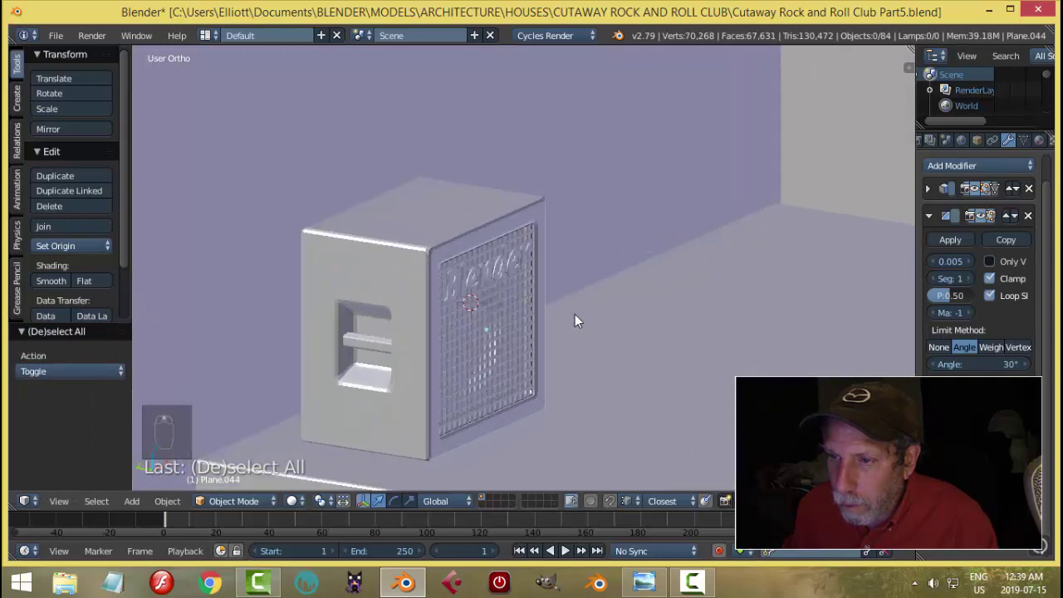
scroll(565, 314, up, 1)
mouse_move(565, 315)
middle_down()
mouse_move(571, 307)
mouse_move(552, 320)
mouse_move(513, 317)
mouse_move(589, 327)
mouse_move(609, 306)
mouse_move(667, 297)
mouse_move(620, 325)
mouse_move(470, 306)
mouse_move(586, 294)
mouse_move(565, 304)
mouse_move(698, 269)
mouse_move(561, 304)
middle_up()
scroll(572, 307, down, 4)
key(ctrl+s)
- Select the logo text, grille, cabinet and handle, and hide all unselected objects
scroll(491, 315, up, 4)
scroll(468, 321, down, 4)
scroll(586, 294, up, 3)
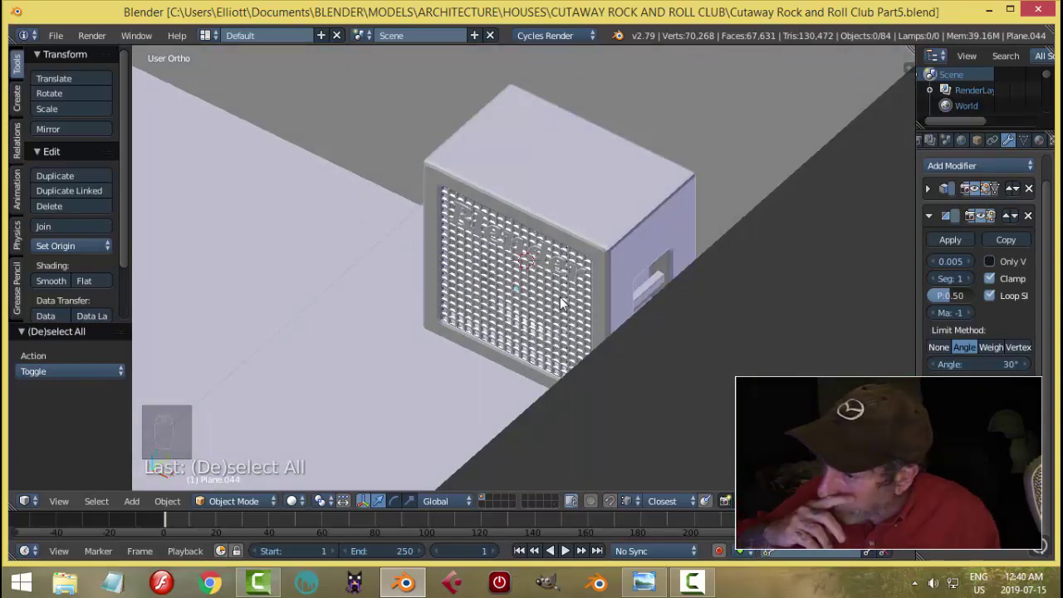
middle_drag(563, 304, 615, 294)
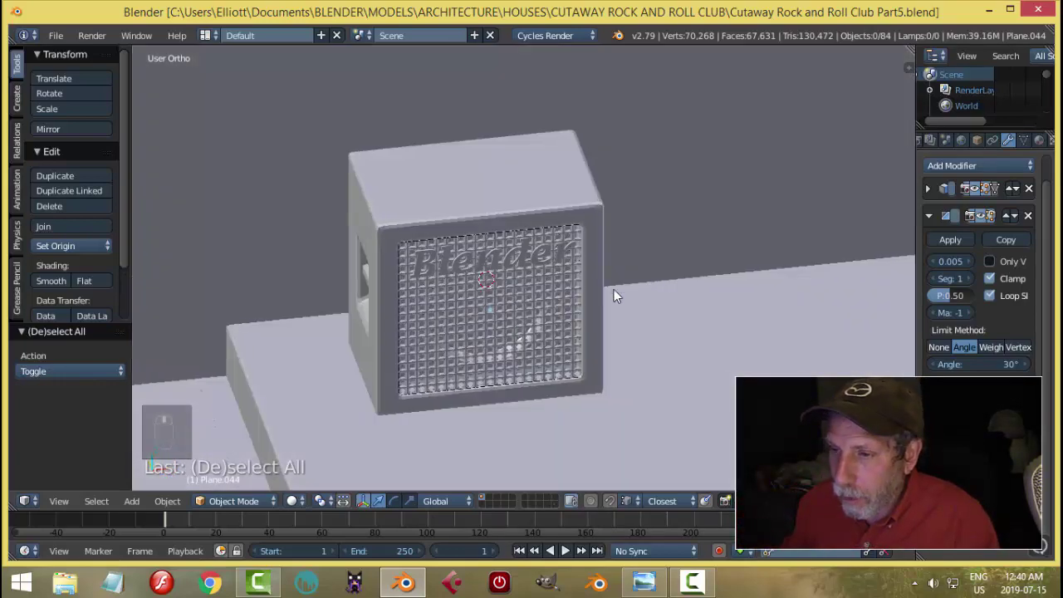
scroll(615, 294, up, 3)
right_click(571, 283)
shift+right_click(563, 340)
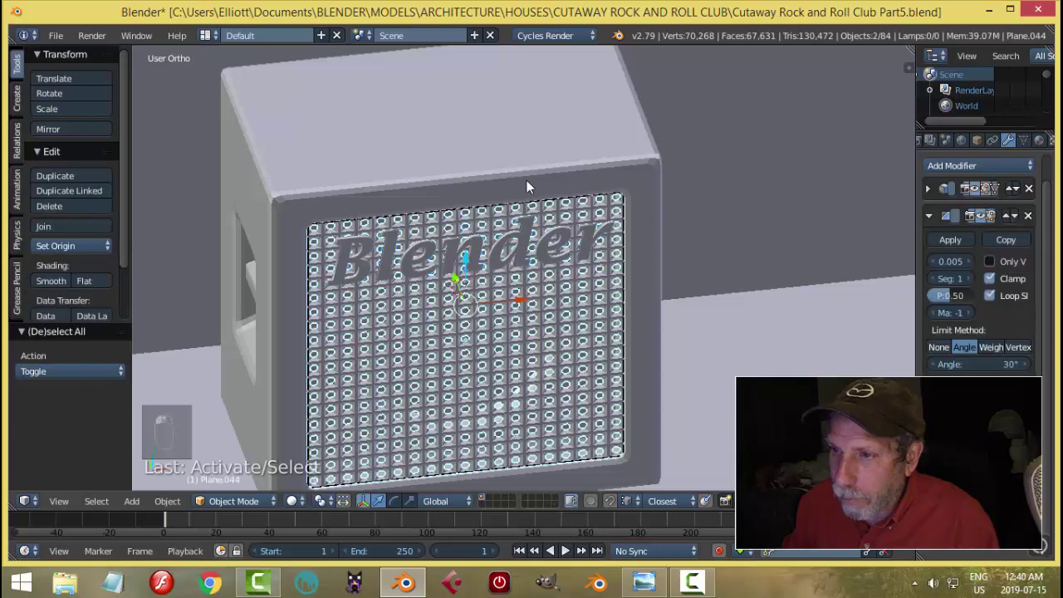
shift+right_click(255, 356)
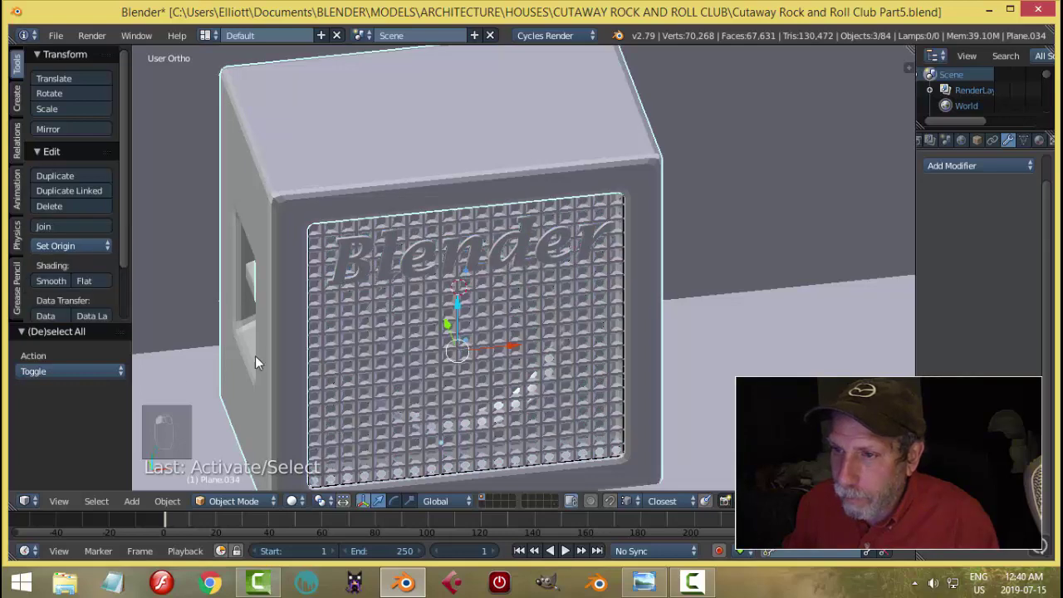
shift+right_click(250, 274)
key(shift+h)
- Deselect the isolated speaker parts and save the file again
scroll(494, 347, down, 5)
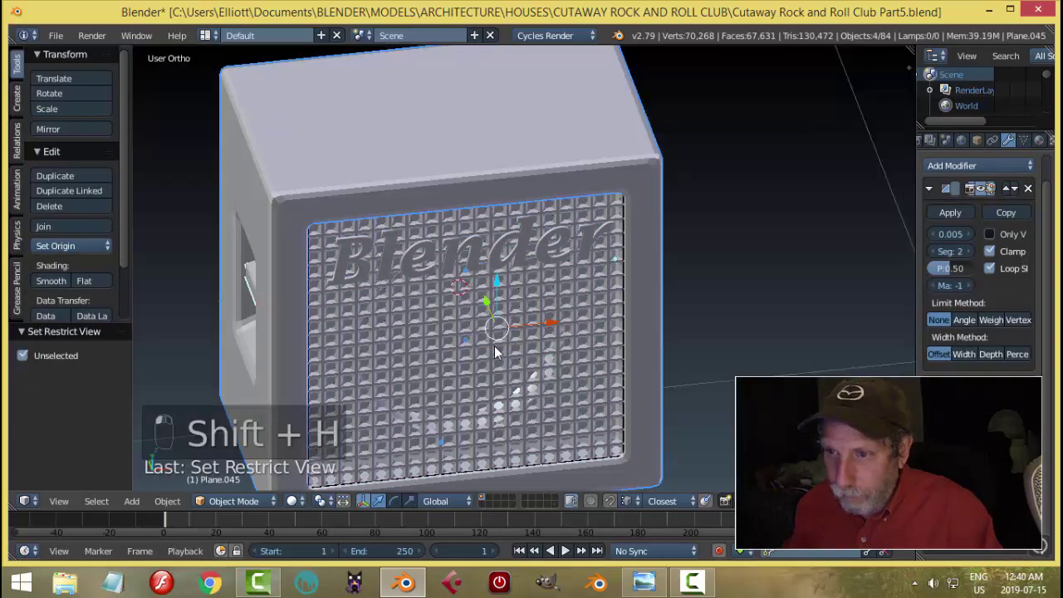
middle_drag(572, 376, 551, 333)
key(a)
key(ctrl+s)
- Open the speaker cabinet's mesh for editing in vertex selection mode, framing its upper front corner beside the handle
scroll(568, 296, up, 3)
middle_drag(465, 299, 544, 225)
right_click(545, 224)
key(Tab)
click(648, 239)
scroll(590, 259, up, 3)
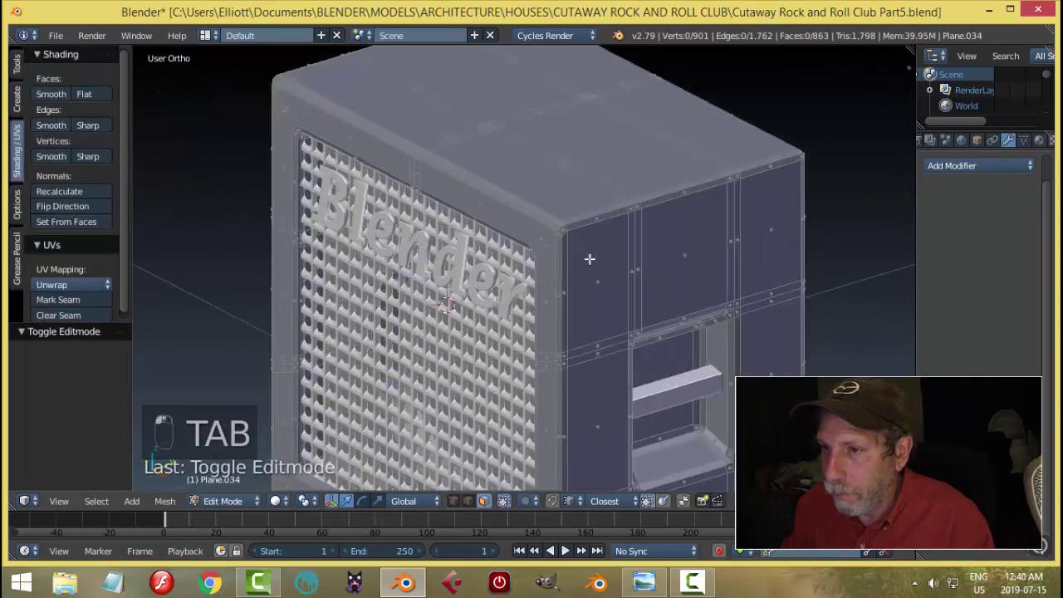
key(ctrl+Tab)
click(555, 230)
scroll(606, 269, up, 3)
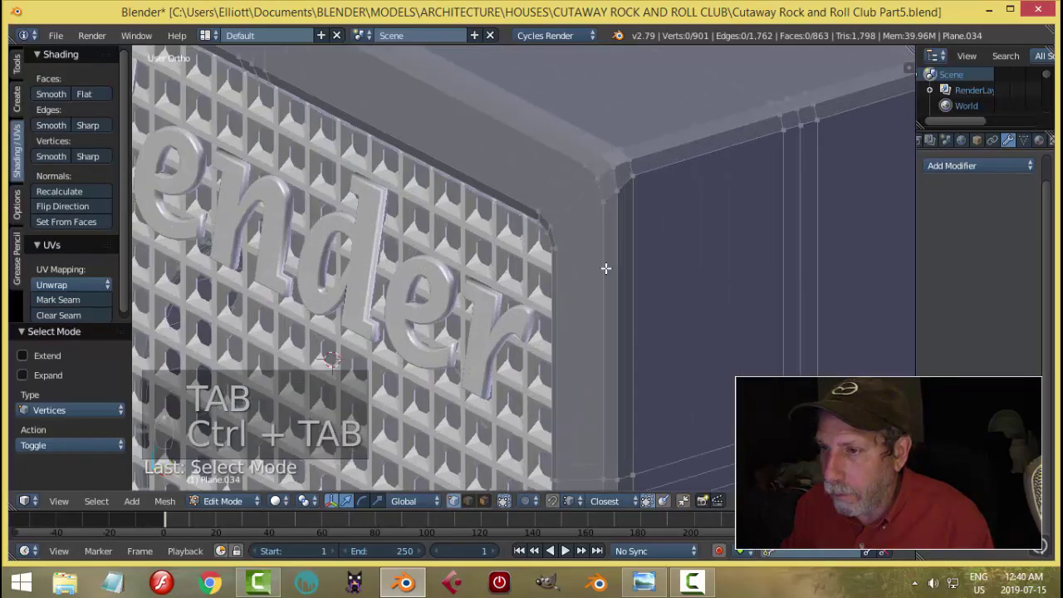
- Snap the 3D cursor to the cabinet's upper front corner vertex, deselect everything and return to Object Mode
right_click(615, 171)
key(shift+s)
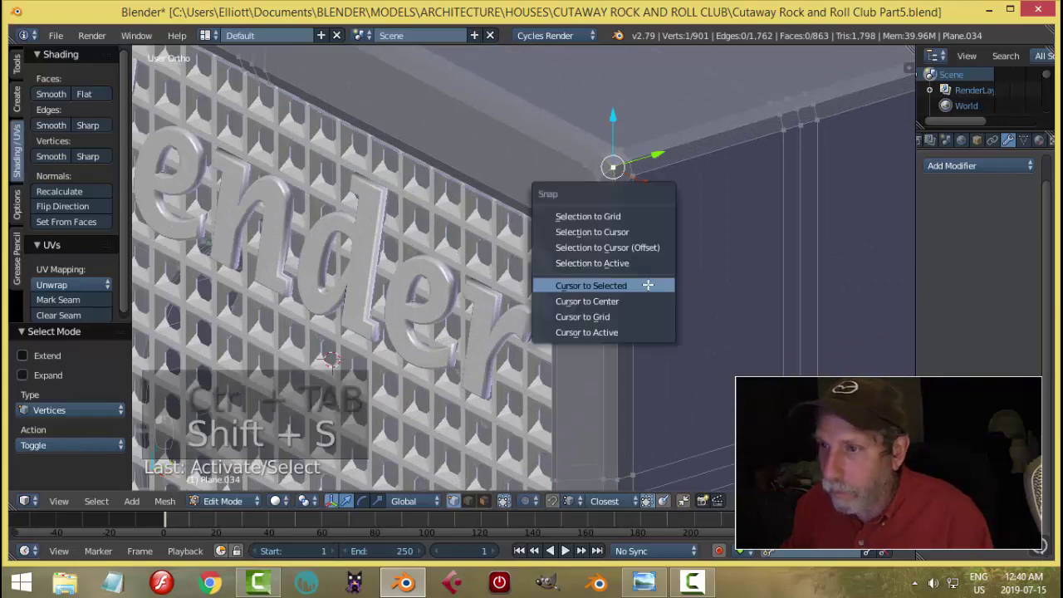
click(648, 285)
scroll(653, 320, down, 3)
key(a)
key(Tab)
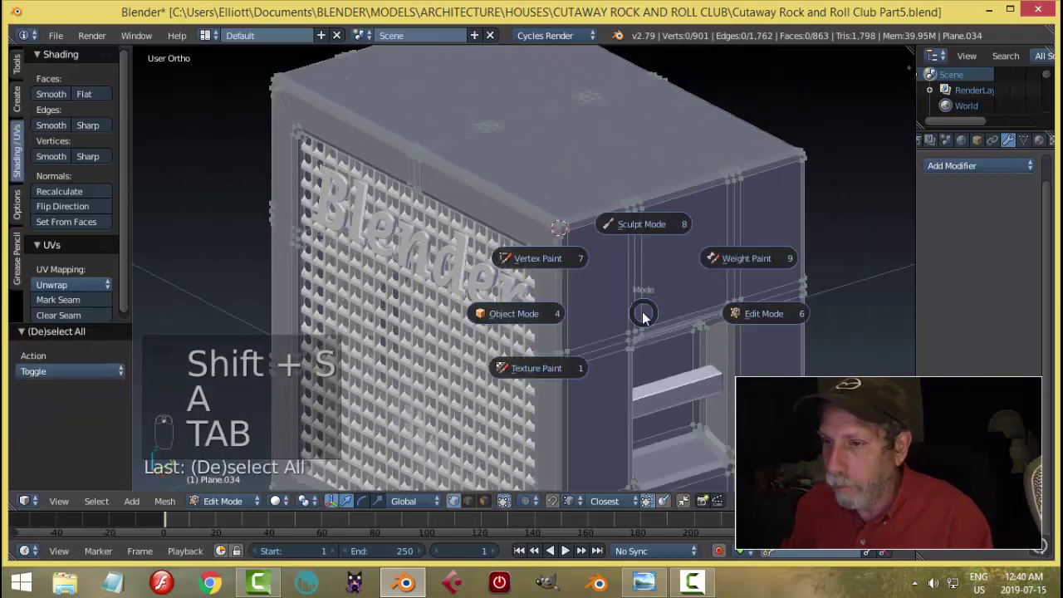
click(599, 302)
- Add a plane at the 3D cursor on the cabinet corner and open its mesh for editing
key(shift+a)
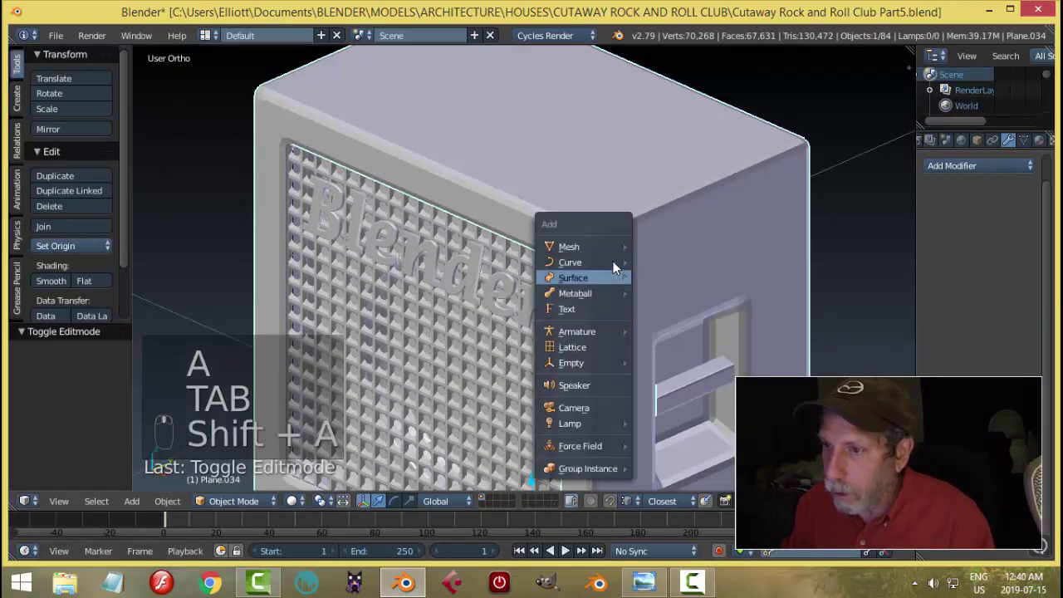
mouse_move(606, 245)
click(664, 246)
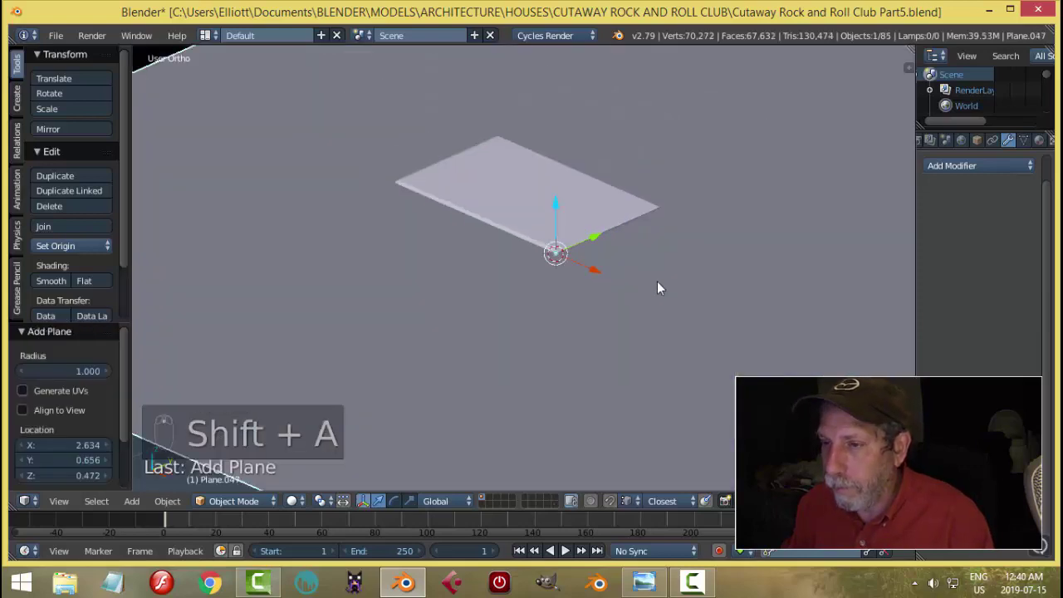
scroll(657, 281, down, 3)
key(Tab)
click(775, 282)
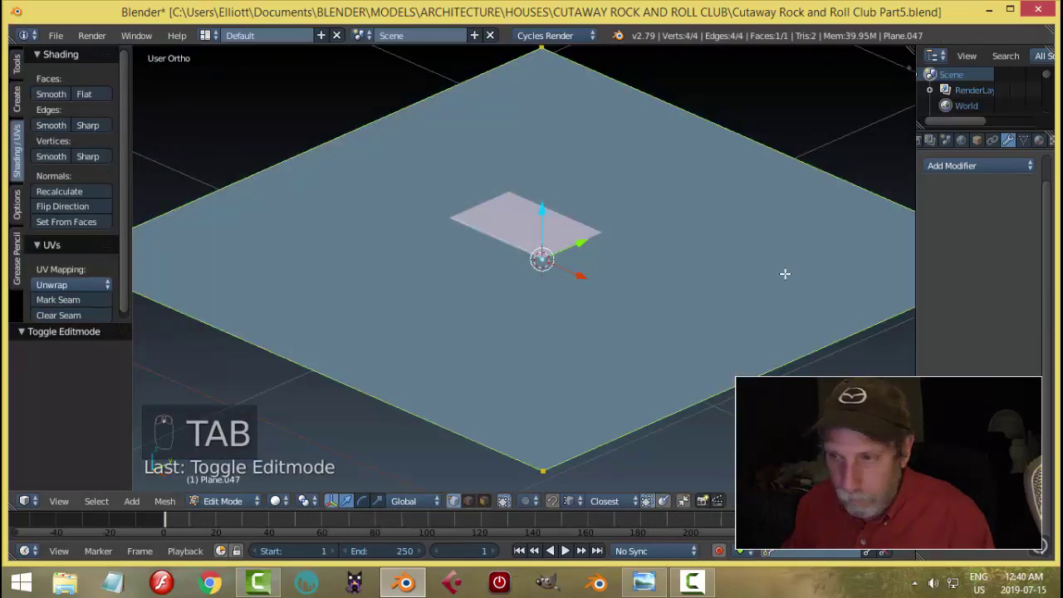
- Scale the new plane to about 0.063 and raise it about 0.020 along Z above the cabinet corner
key(s)
click(562, 258)
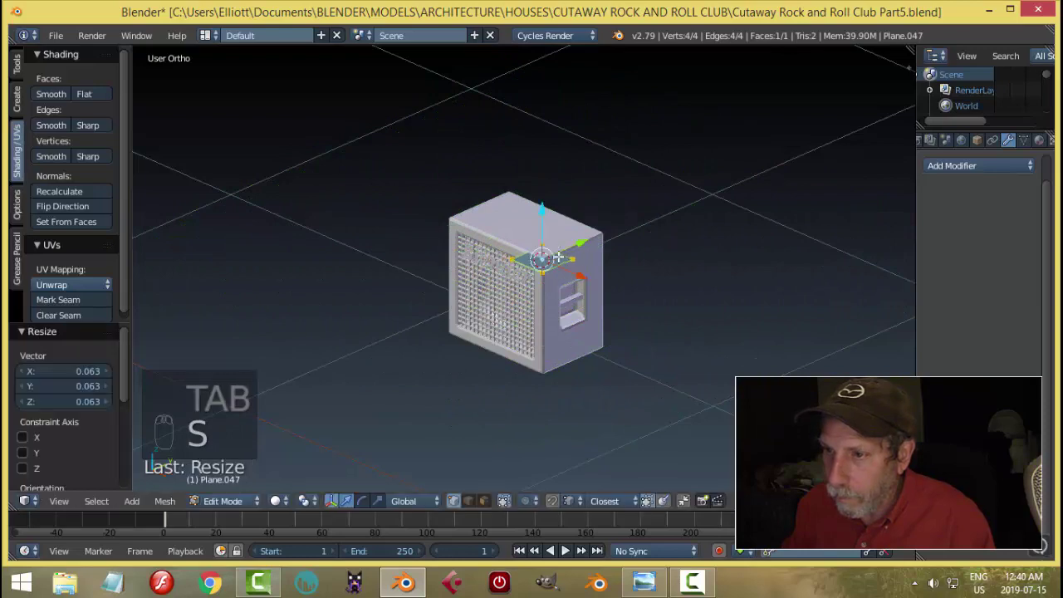
drag(549, 223, 550, 216)
scroll(607, 252, up, 3)
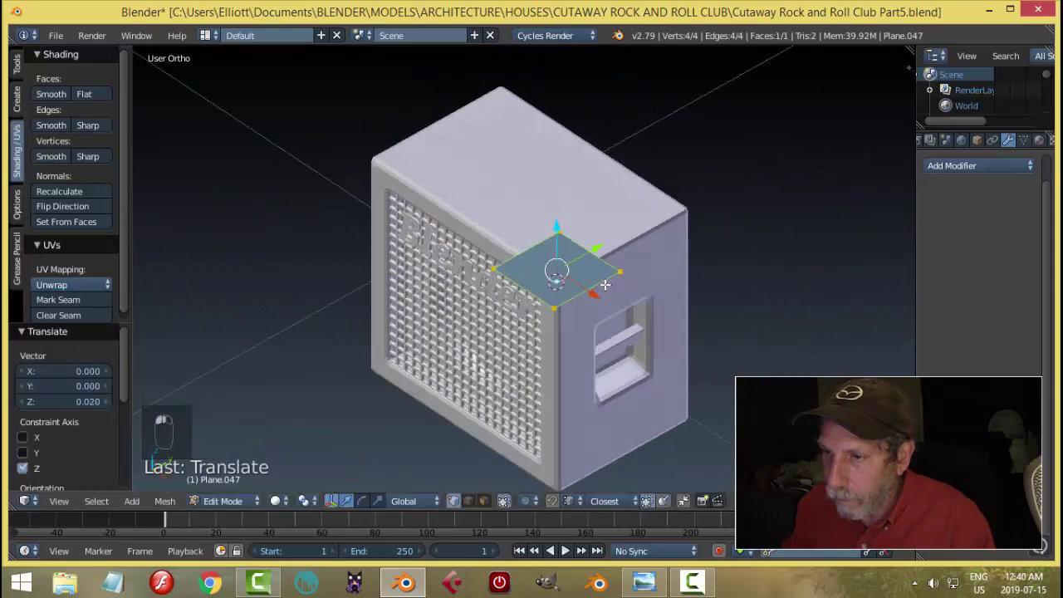
middle_drag(606, 253, 532, 303)
scroll(549, 306, up, 2)
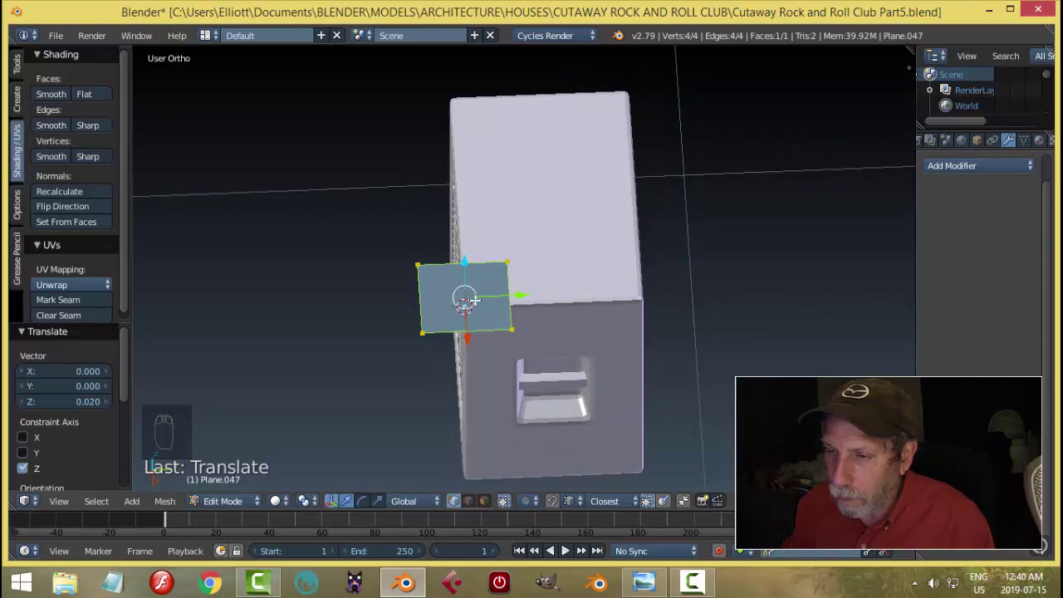
middle_drag(472, 300, 607, 290)
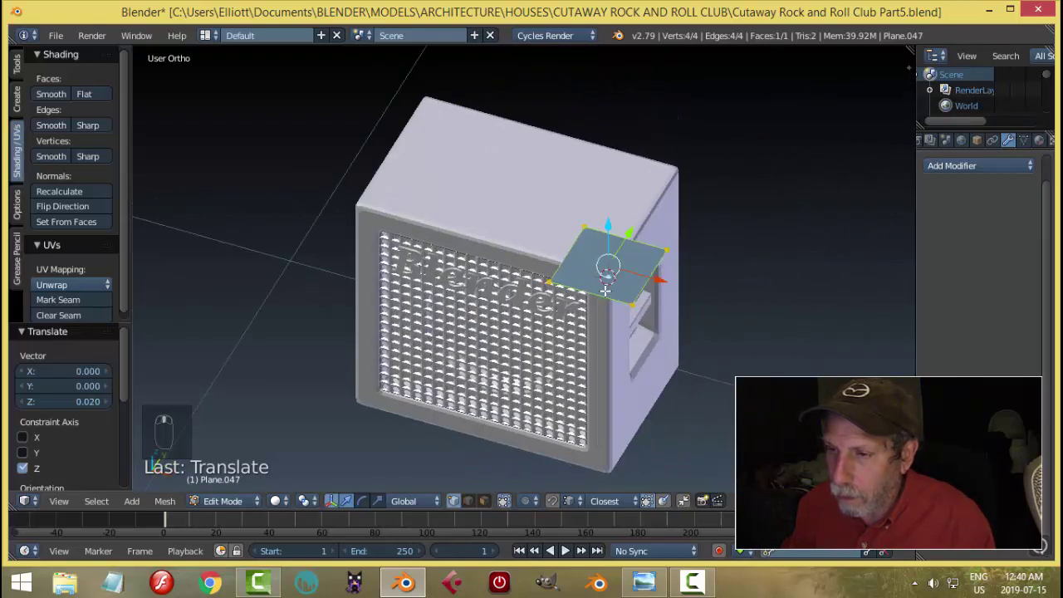
- Add a centred loop cut across the plane, dividing it in half, and clear the selection
key(ctrl+r)
click(630, 254)
right_click(630, 253)
key(a)
- Delete the plane's three vertices on the overhanging front side, and select the remaining line of vertices
middle_drag(630, 275, 555, 305)
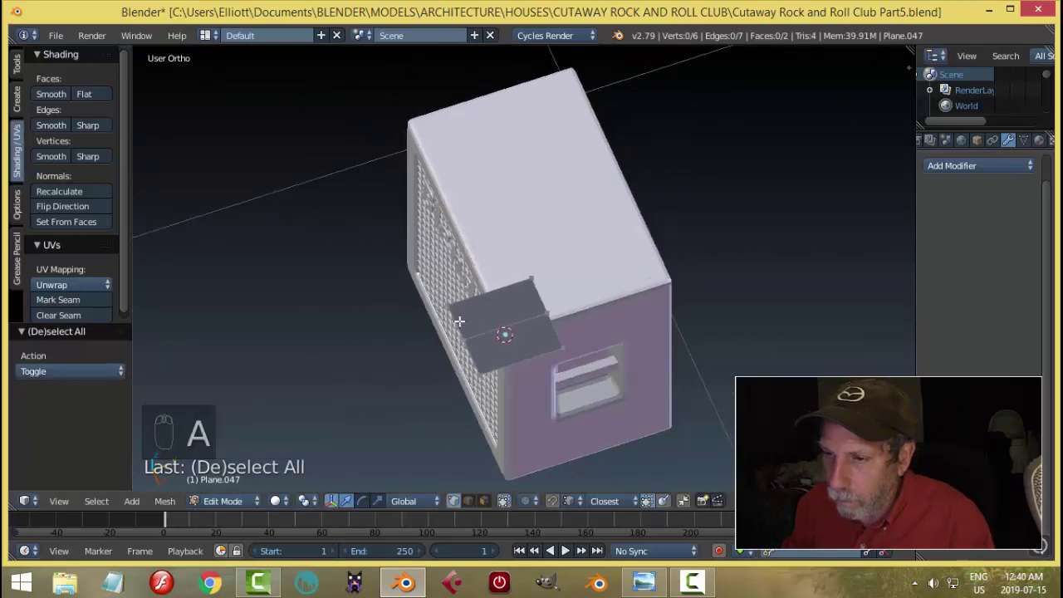
right_click(448, 289)
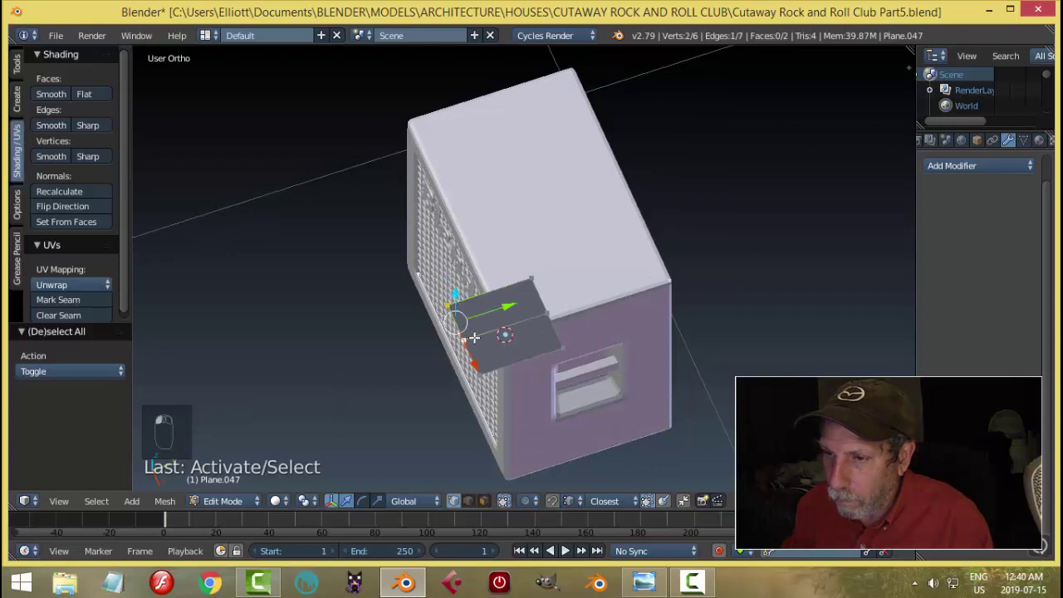
key(x)
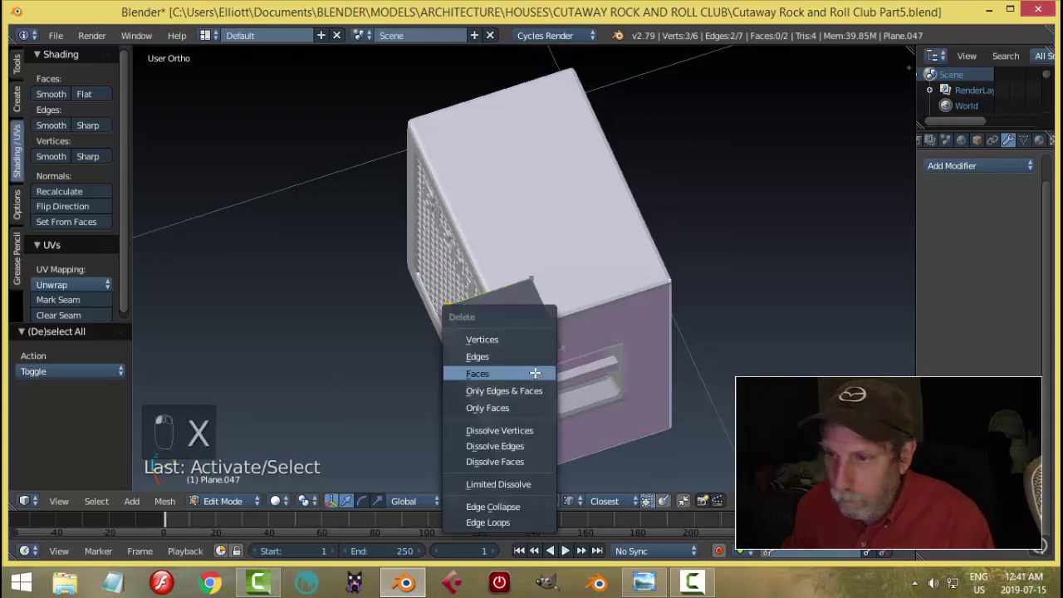
click(514, 332)
key(a)
- Move the remaining three-vertex line along Y to the cabinet's front corner and deselect it
drag(589, 305, 588, 300)
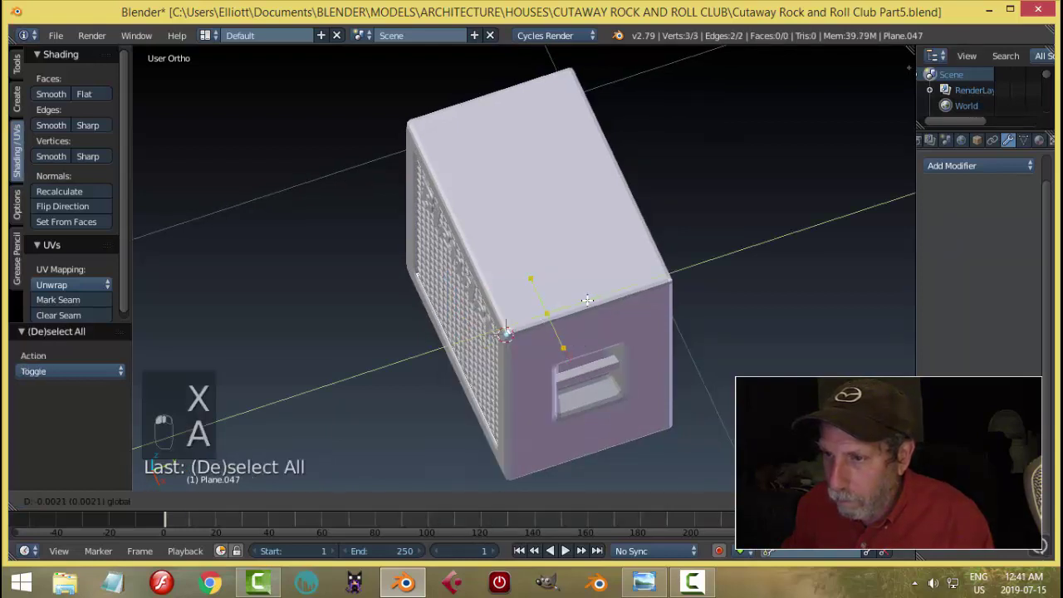
click(536, 355)
key(a)
middle_drag(539, 357, 660, 245)
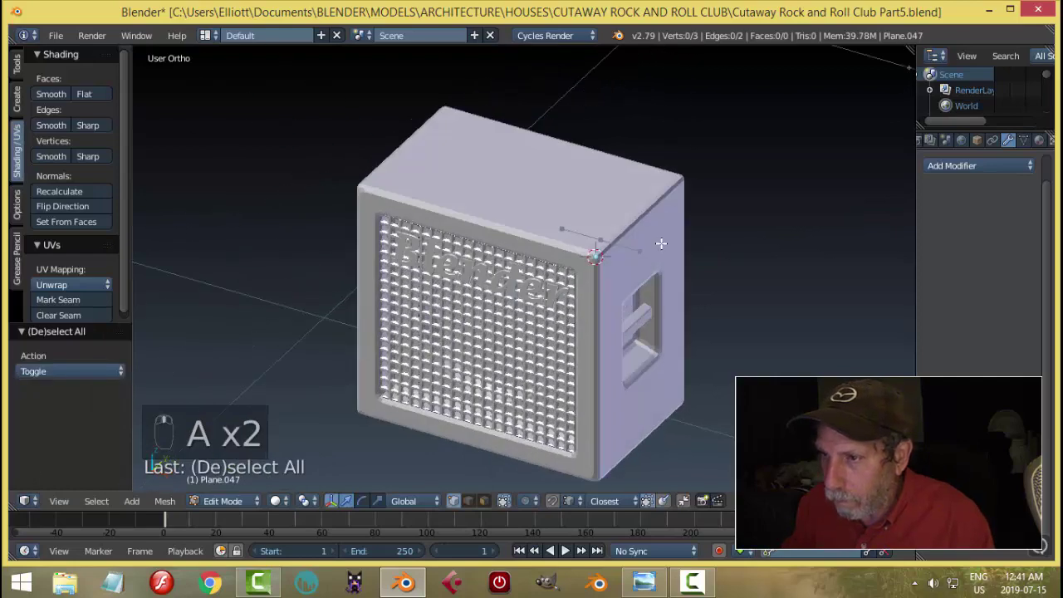
- In front view, lower the whole three-vertex line along Z toward the cabinet's top edge
right_click(660, 245)
middle_drag(632, 295, 688, 282)
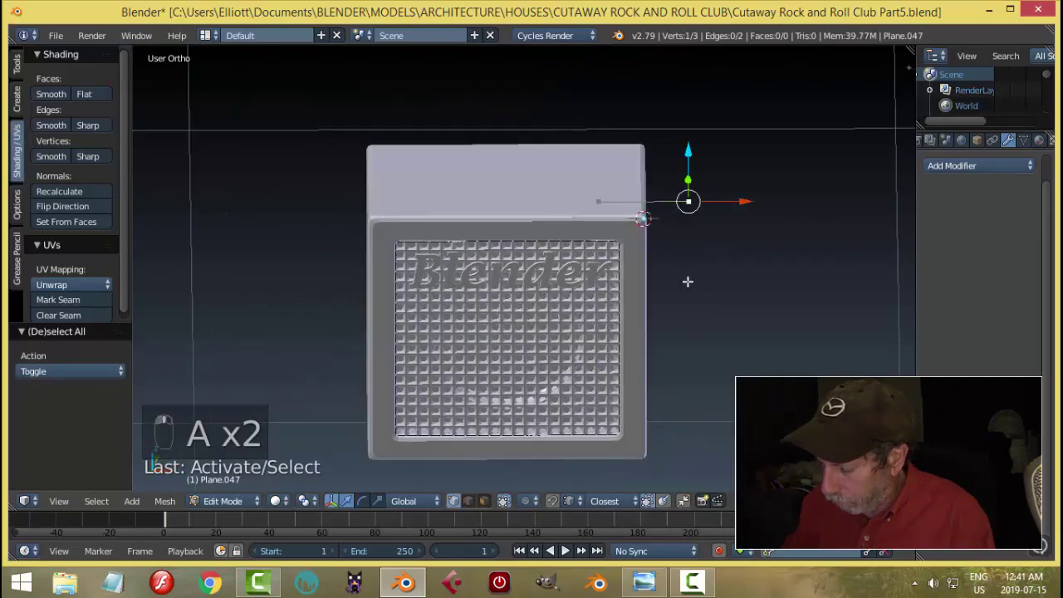
key(KP_1)
shift+middle_drag(734, 218, 653, 321)
key(a)
key(a)
key(a)
key(a)
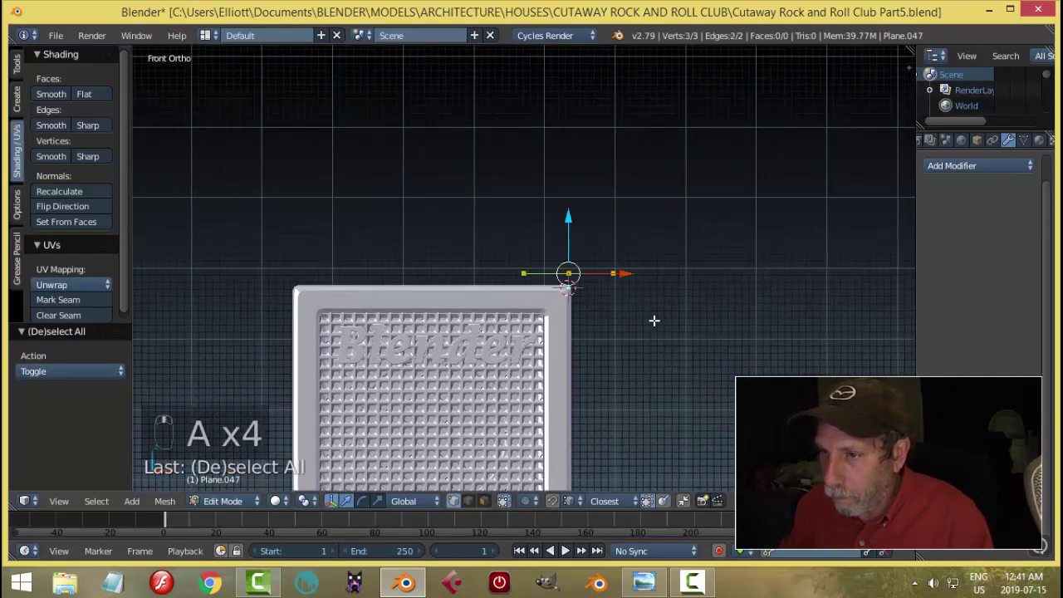
drag(574, 221, 575, 231)
scroll(624, 308, up, 3)
key(a)
- Lower the line slightly further along Z so it sits just above the cabinet's top face
right_click(619, 307)
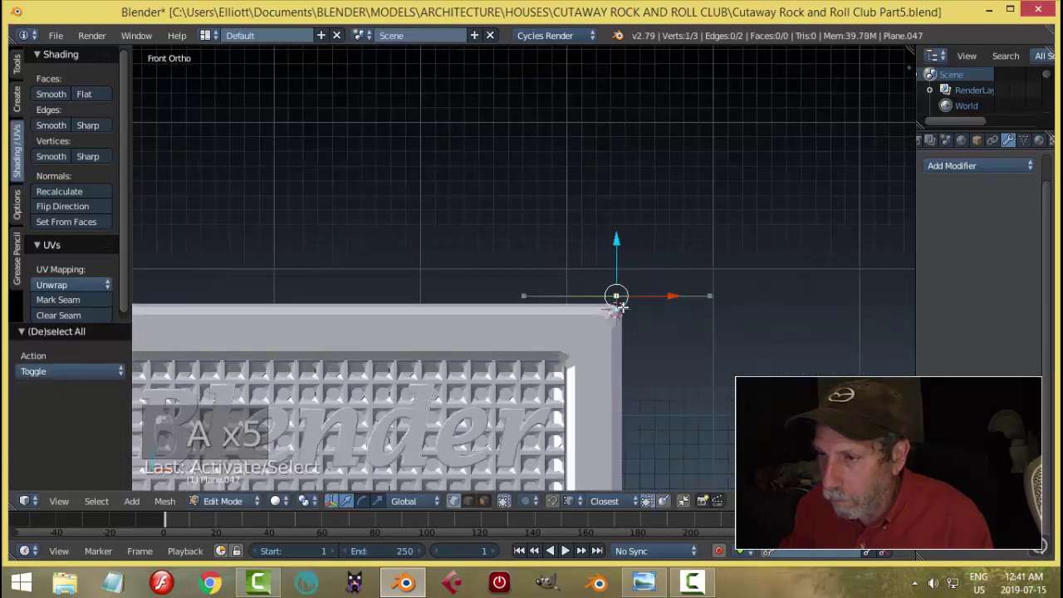
key(a)
key(a)
key(a)
drag(617, 248, 616, 254)
key(a)
scroll(683, 338, up, 4)
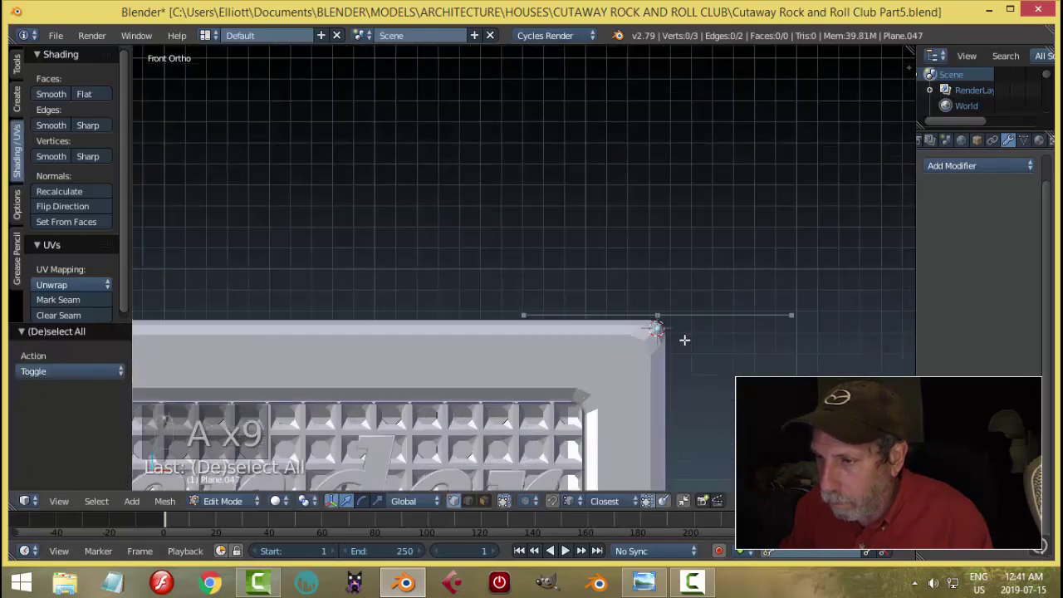
- Snap the 3D cursor to the line's middle vertex and make the 3D cursor the pivot point
right_click(522, 198)
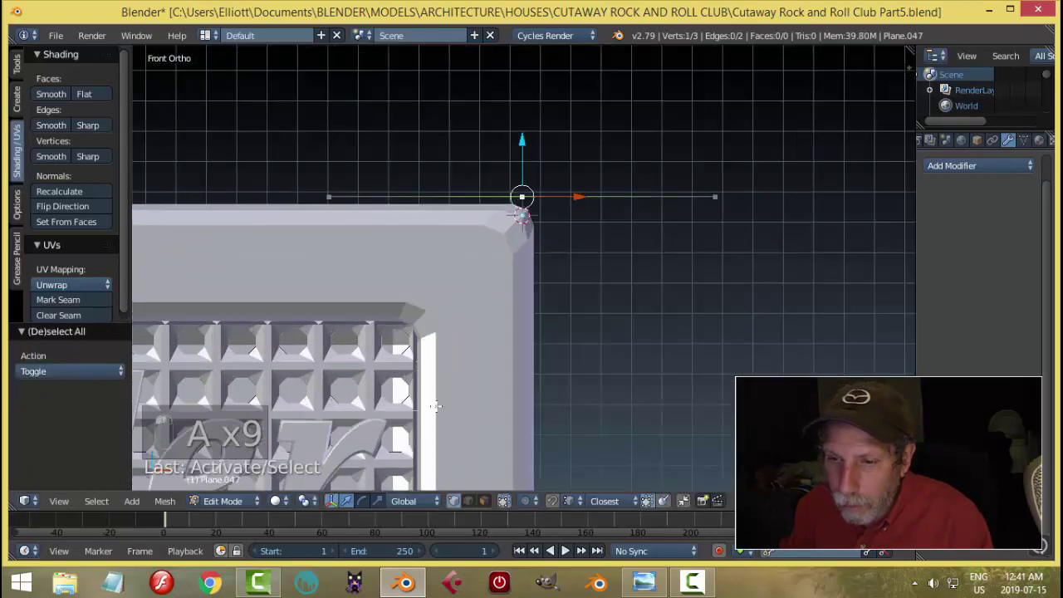
key(shift+s)
click(549, 362)
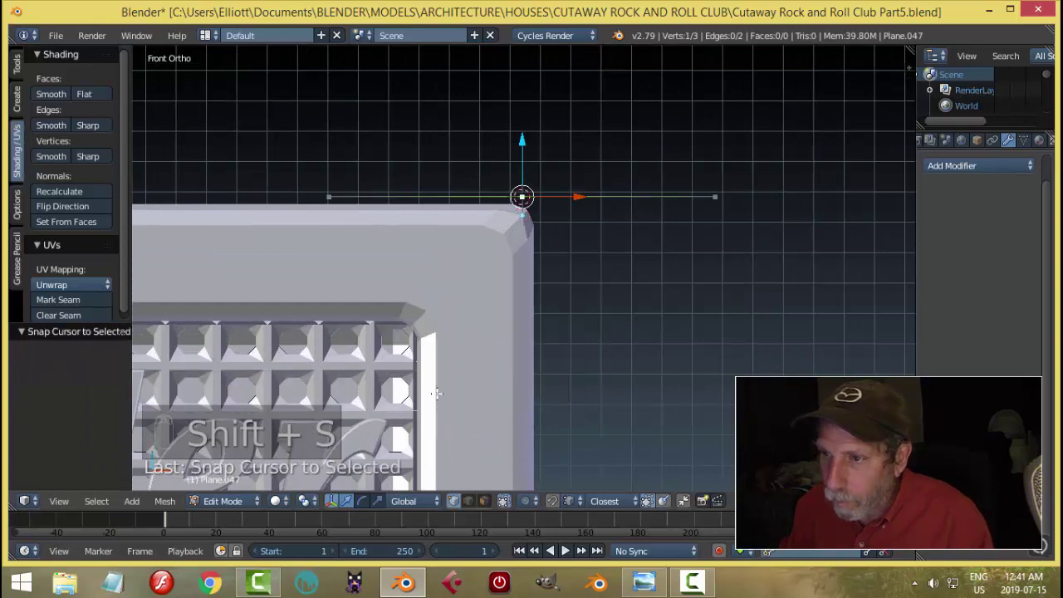
click(306, 501)
click(333, 465)
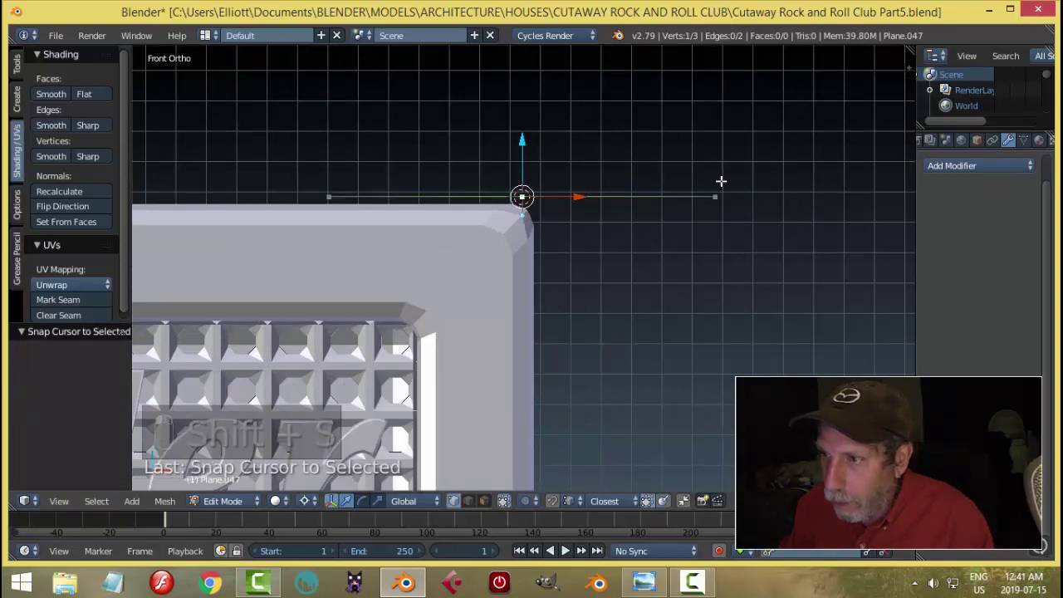
- Rotate the line's outer end vertex 90° about the Y axis to form an L-shaped profile around the corner
right_click(716, 197)
key(r)
key(y)
key(9)
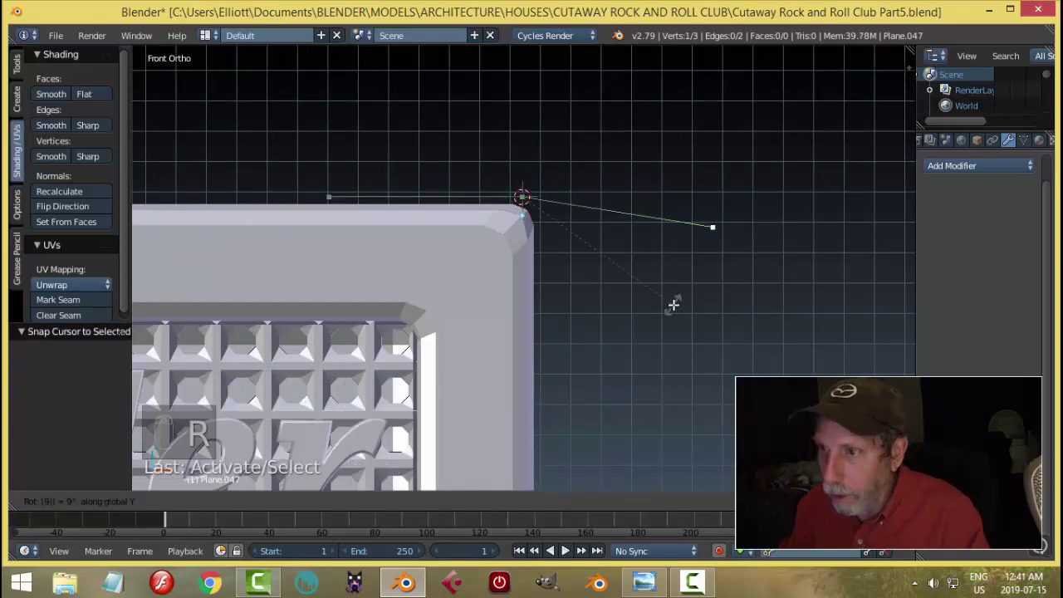
key(Return)
- Select the whole L-shaped profile and move it 0.005 along X, just clear of the cabinet's side
key(a)
key(a)
key(a)
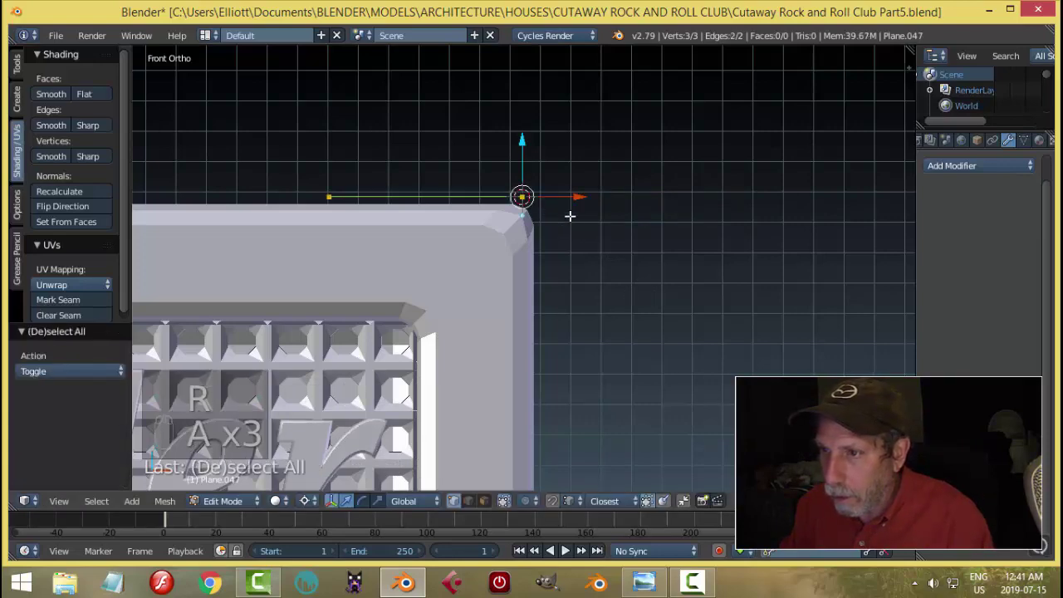
key(g)
key(x)
click(588, 207)
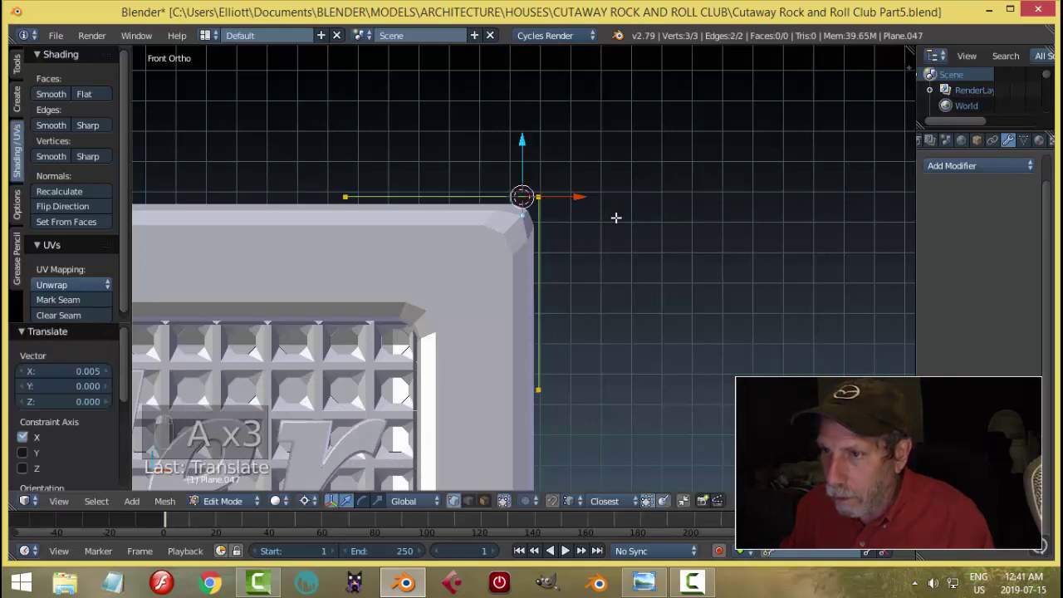
- Extrude the L-shaped profile along Y to form a strip over the cabinet's top and side, and deselect it
middle_drag(615, 219, 320, 216)
mouse_move(320, 215)
mouse_down()
mouse_move(331, 211)
mouse_move(323, 218)
mouse_up()
key(e)
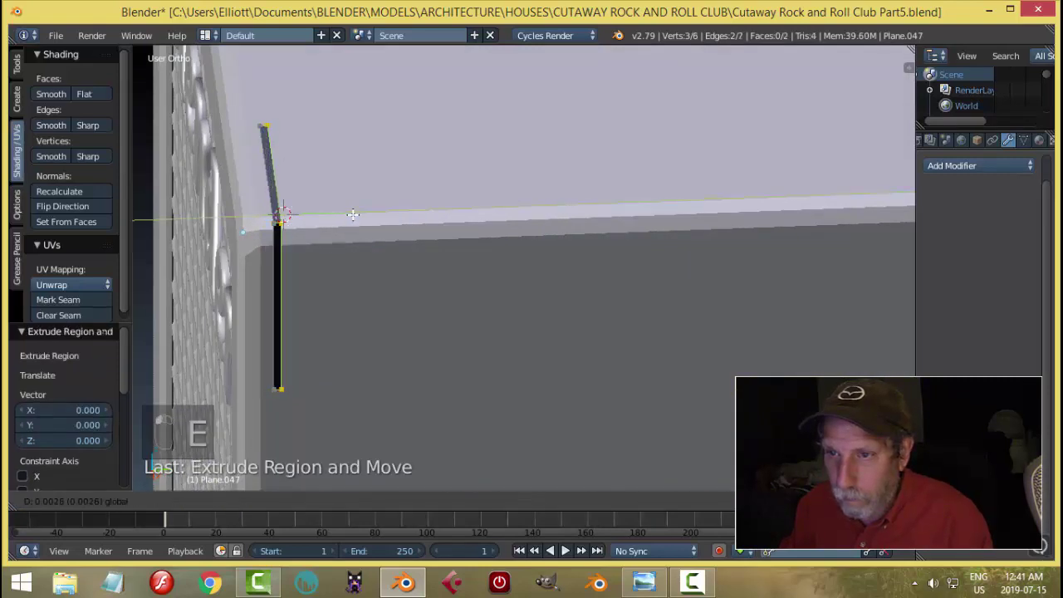
click(455, 231)
middle_drag(441, 280, 632, 242)
key(a)
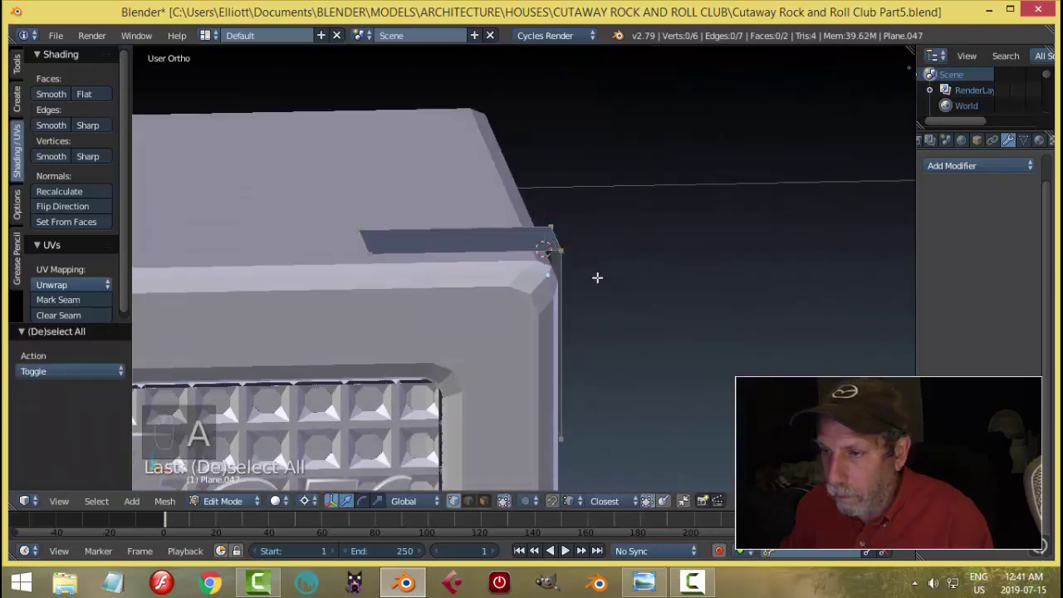
- Select the strip's upper front edge and extrude it down about 0.048 along Z to start a front face
mouse_move(596, 278)
middle_down()
mouse_move(584, 273)
mouse_move(607, 269)
middle_up()
right_click(518, 263)
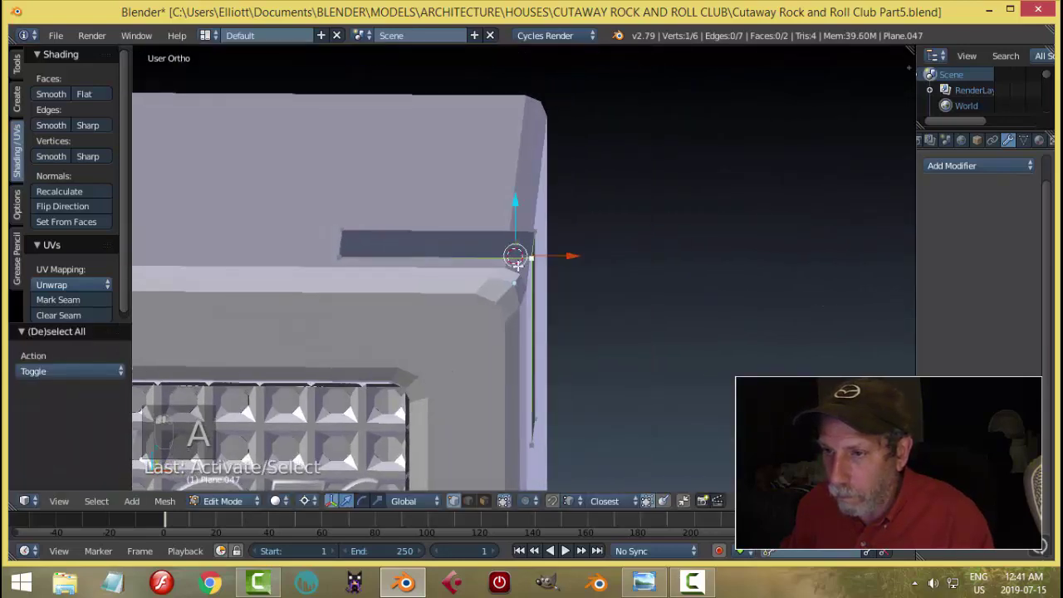
shift+right_click(344, 250)
middle_drag(357, 257, 517, 309)
key(e)
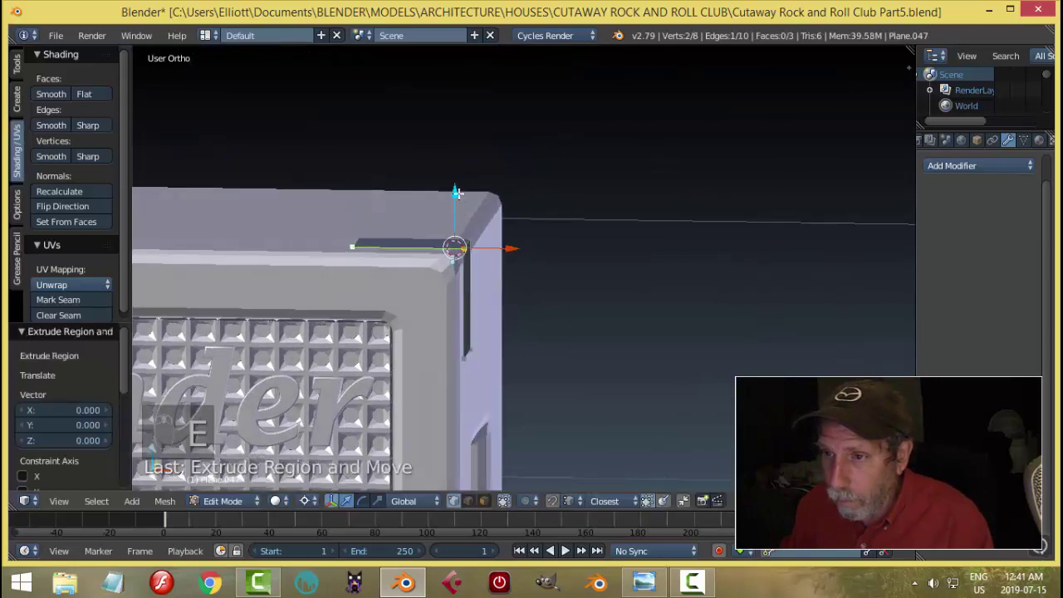
click(454, 276)
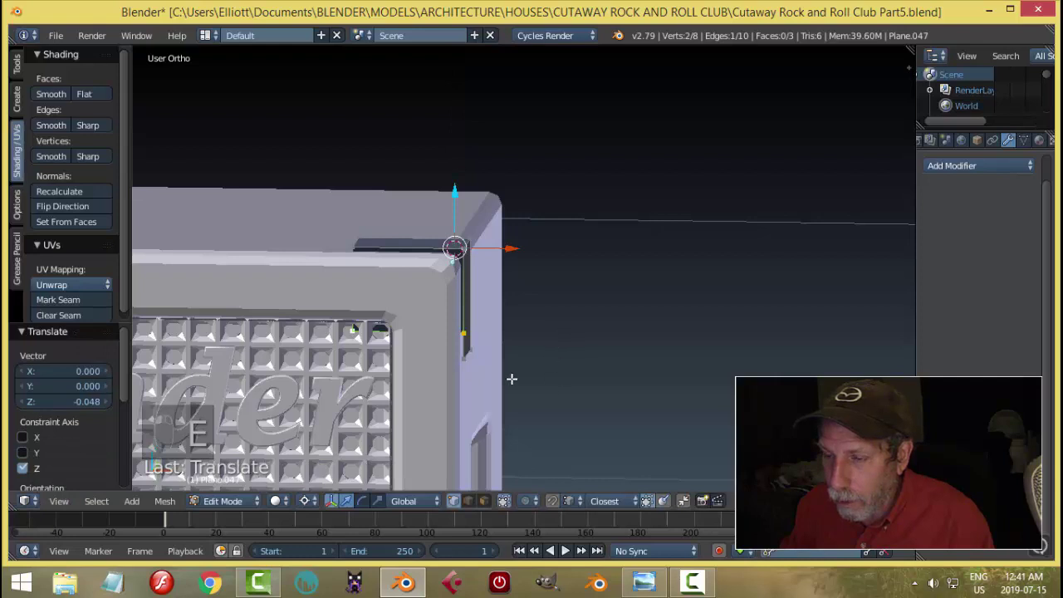
- Turn on snapping and lower the extruded front edge along Z to align with the side face's lower corner
click(576, 501)
click(586, 461)
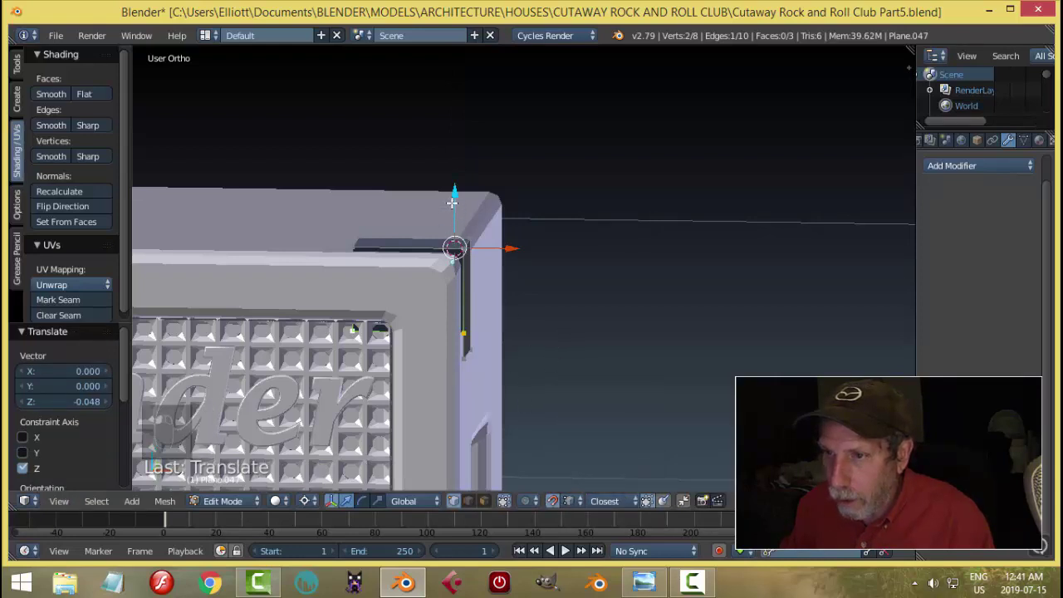
drag(452, 203, 463, 346)
right_click(463, 345)
key(a)
- Select the whole corner piece and move it -0.016 along Y, in front of the cabinet's front face
middle_drag(591, 339, 558, 505)
key(a)
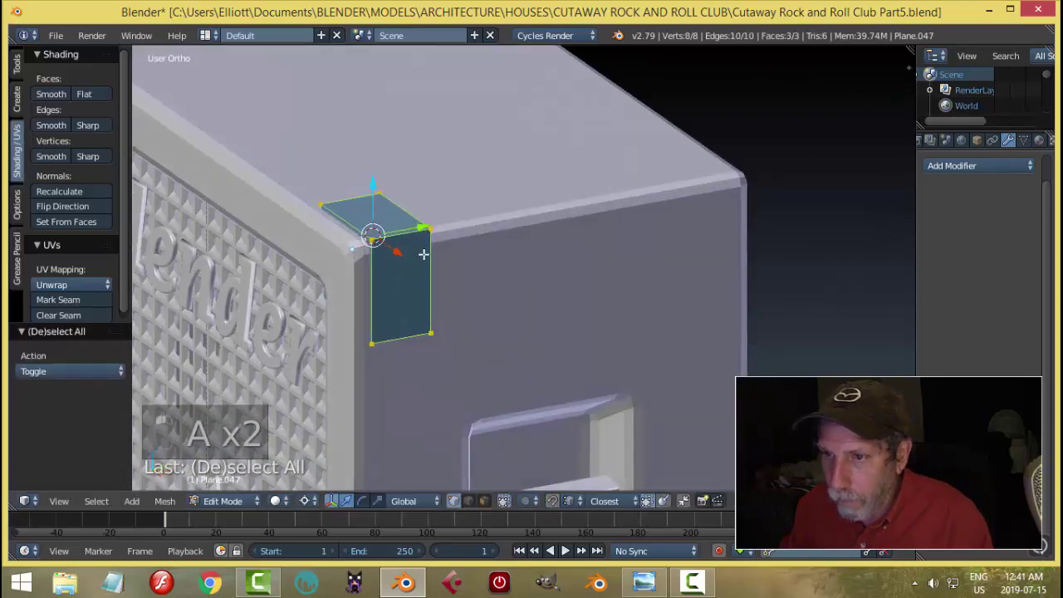
drag(418, 240, 402, 241)
middle_drag(402, 241, 573, 254)
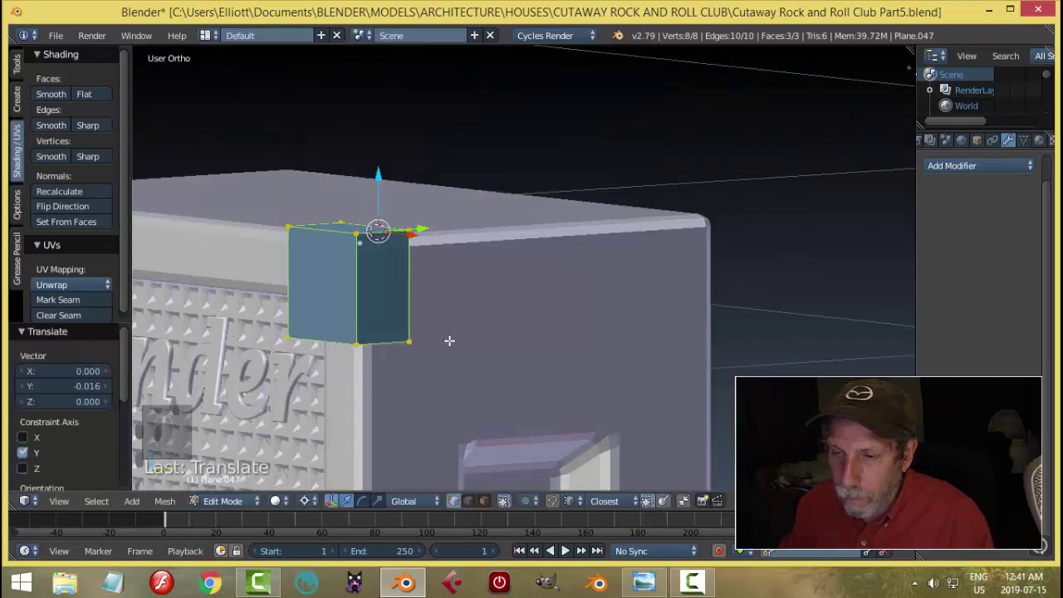
- Select the whole corner piece, recalculate its normals to be consistent, and deselect it
right_click(420, 330)
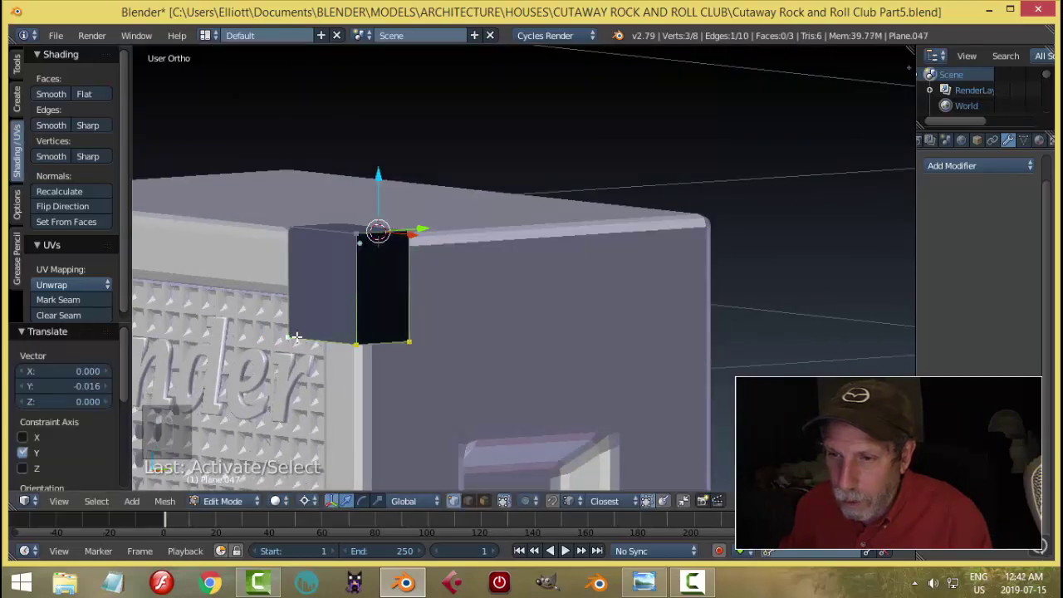
middle_drag(377, 180, 535, 299)
key(a)
key(a)
key(a)
key(ctrl+n)
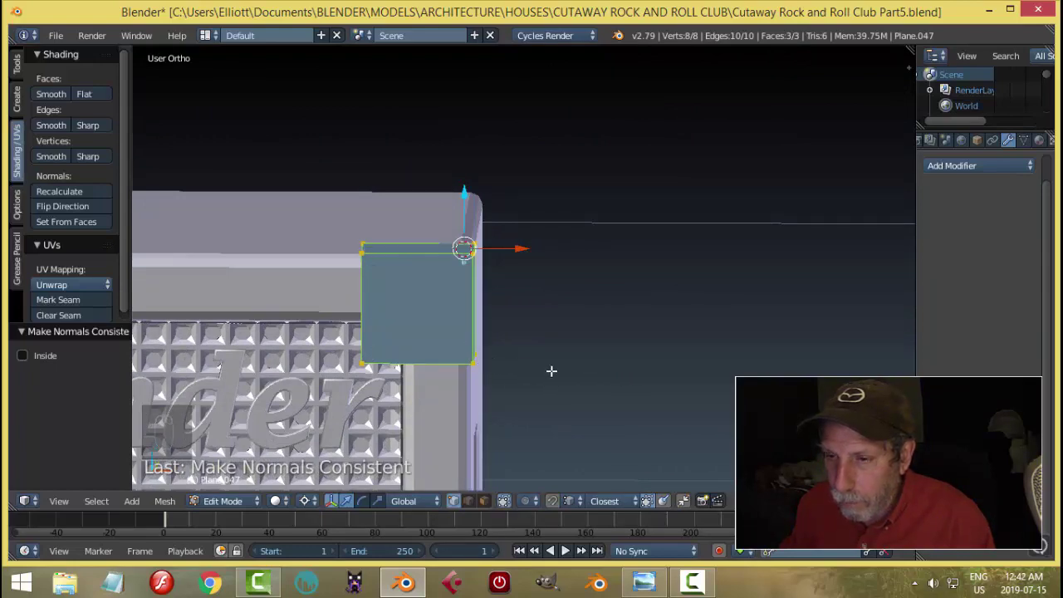
middle_drag(552, 371, 468, 389)
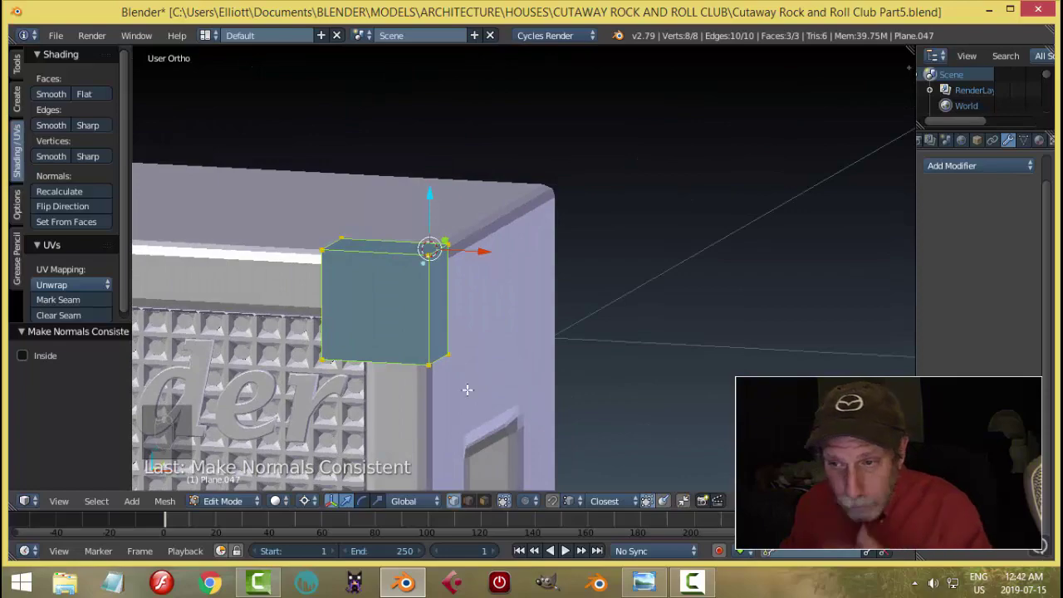
key(a)
- Select the vertices on the corner piece's grille-side edge and move them 0.013 along X to narrow it
middle_drag(542, 360, 502, 367)
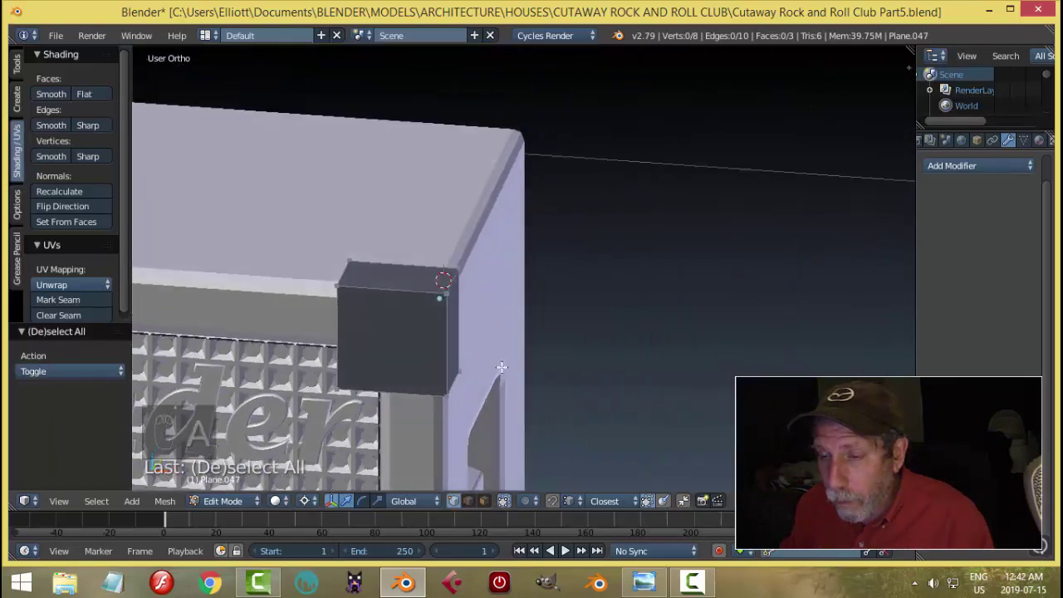
right_click(335, 283)
shift+right_click(354, 375)
middle_drag(353, 376, 499, 319)
key(g)
key(x)
click(590, 342)
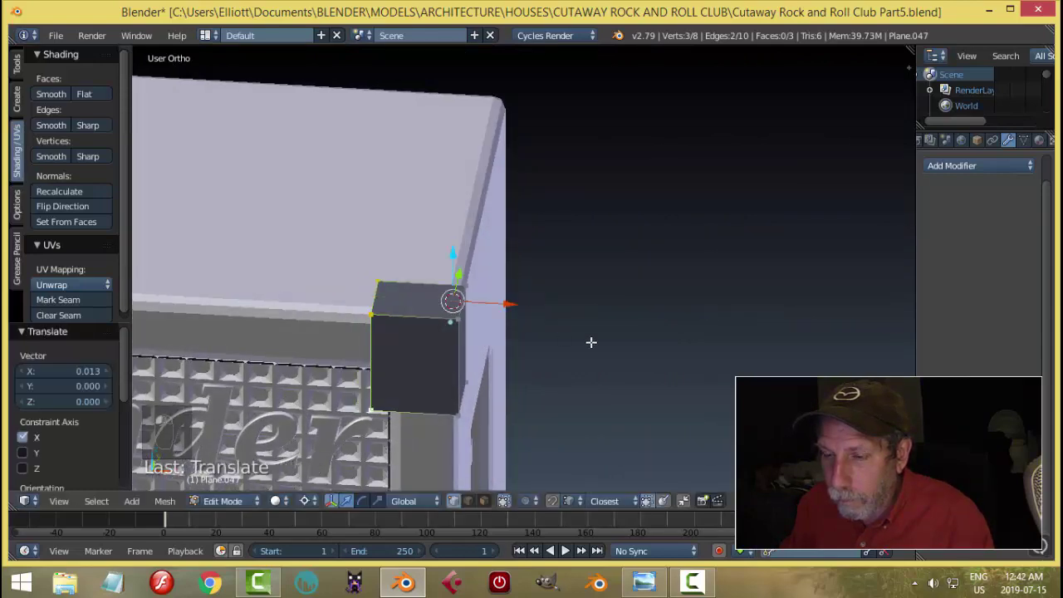
key(a)
- Try to raise the corner piece's lower vertices to shorten it, and undo the moves
middle_drag(591, 341, 456, 357)
right_click(456, 356)
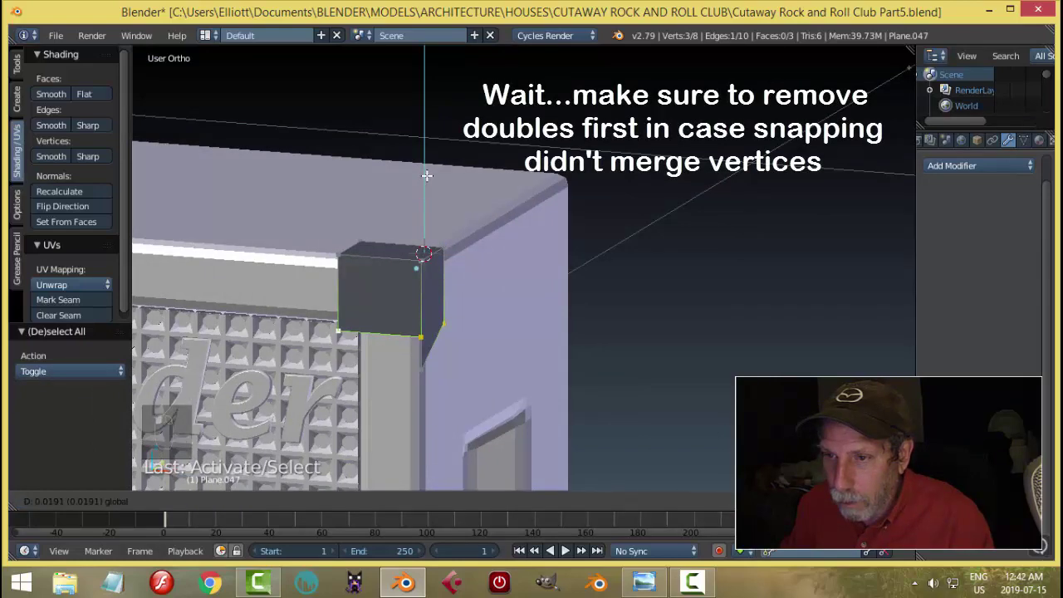
key(a)
middle_drag(538, 263, 513, 275)
key(ctrl+z)
key(ctrl+z)
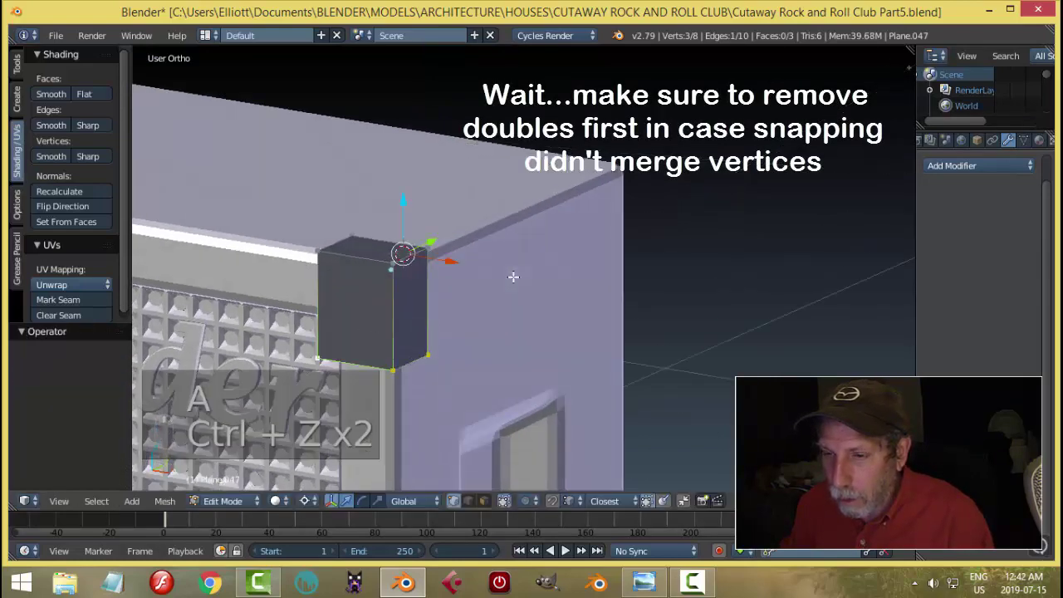
key(a)
middle_drag(517, 355, 482, 352)
right_click(367, 353)
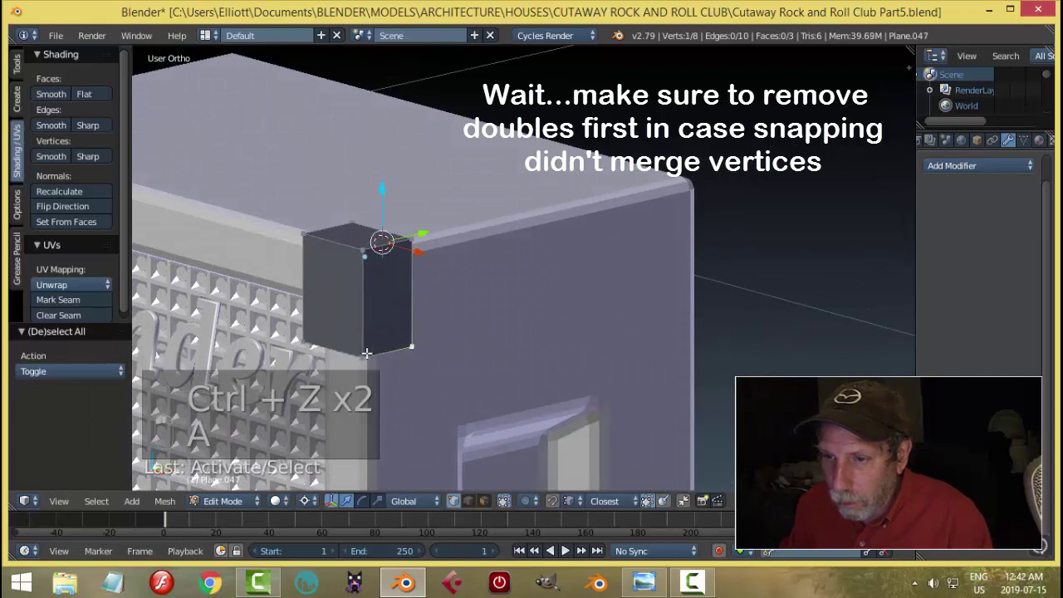
shift+right_click(359, 250)
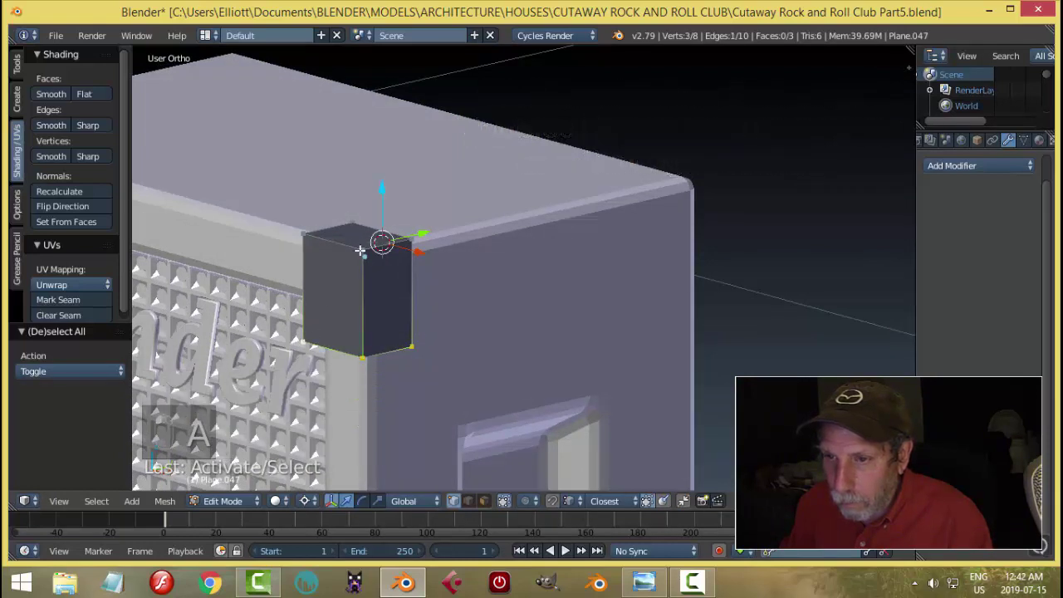
key(g)
click(448, 316)
key(ctrl+z)
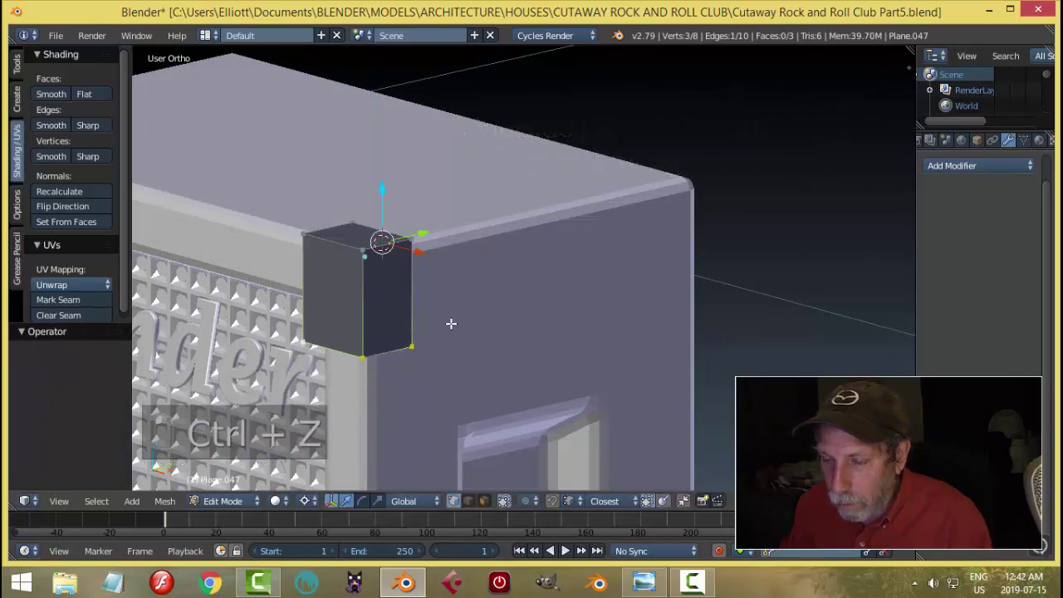
- Select all of the corner piece's vertices, remove doubles, and deselect everything
key(a)
key(a)
key(a)
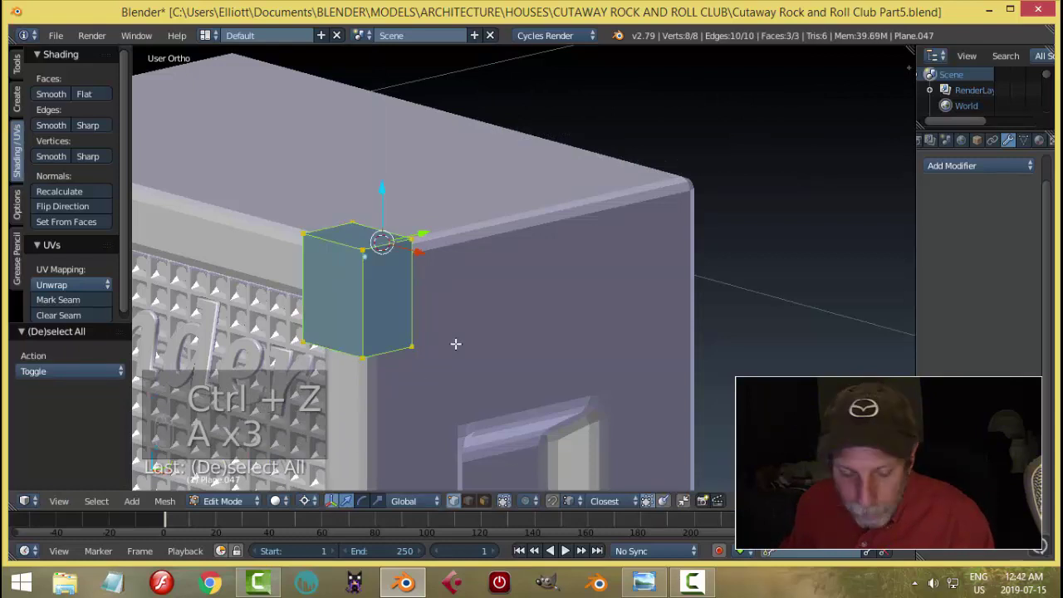
key(w)
click(420, 242)
key(a)
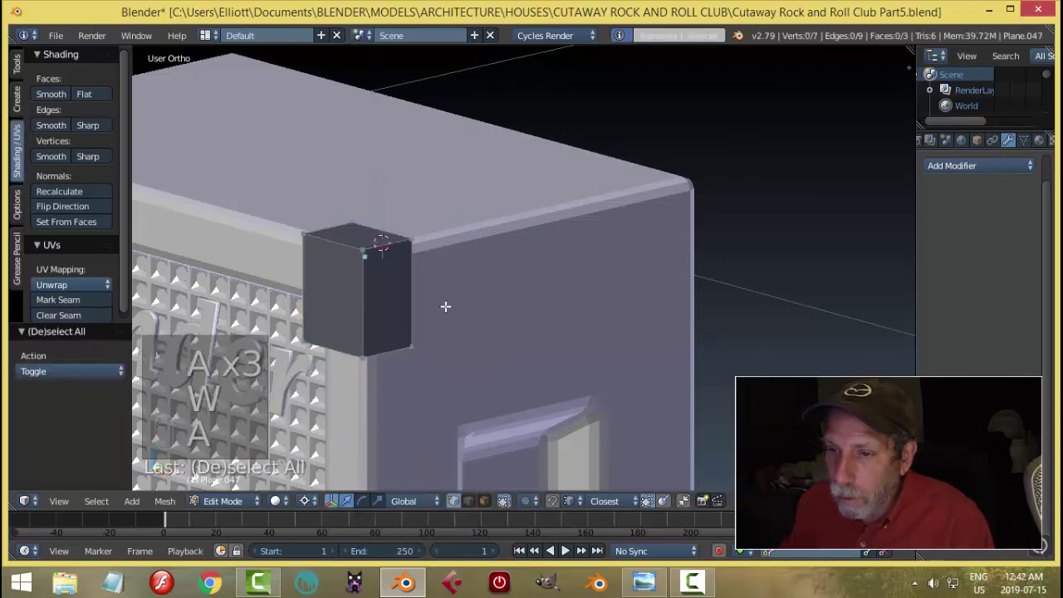
- Select the three lower vertices of the corner piece and raise them along Z to shorten its faces
right_click(413, 343)
shift+right_click(344, 354)
shift+right_click(305, 344)
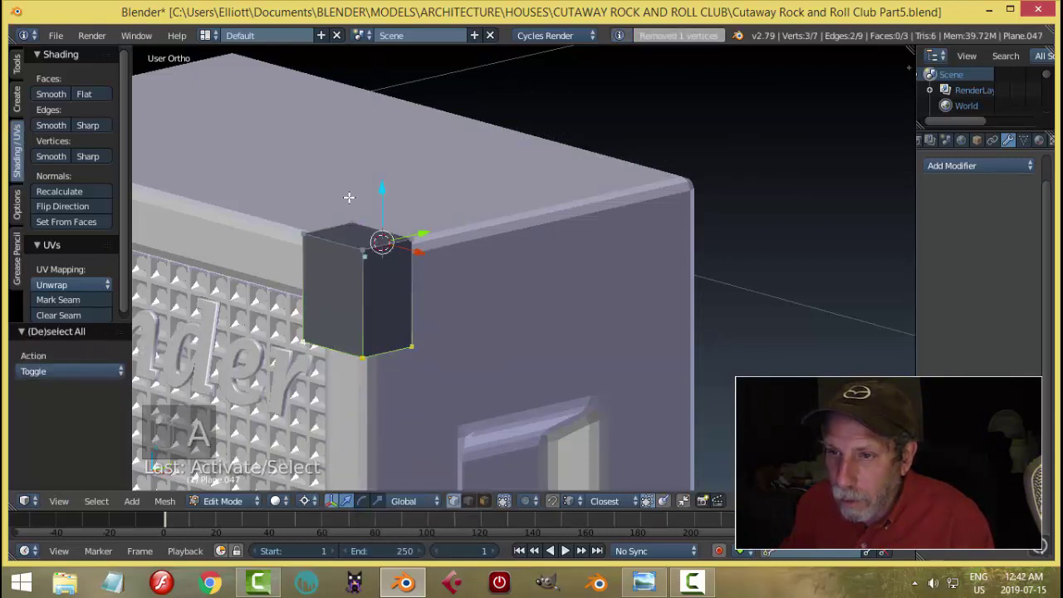
drag(385, 192, 391, 159)
middle_drag(391, 158, 474, 314)
key(a)
key(a)
- In Object Mode, give the corner piece a Solidify modifier with a thickness of -0.002
key(Tab)
right_click(475, 314)
click(980, 165)
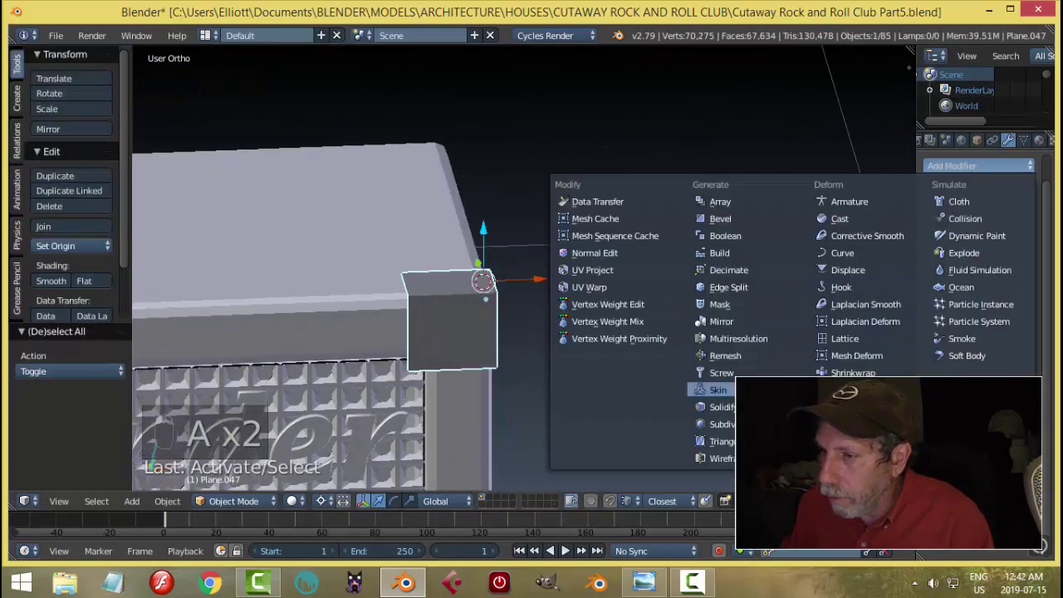
click(721, 407)
middle_drag(721, 407, 715, 309)
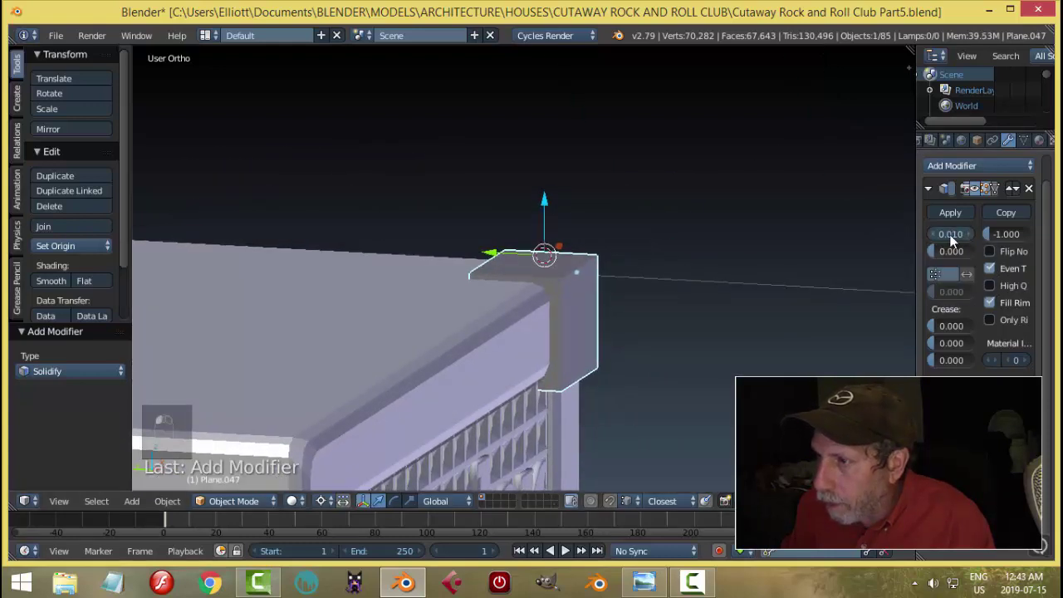
mouse_move(952, 234)
mouse_down()
mouse_move(985, 234)
mouse_move(950, 234)
mouse_up()
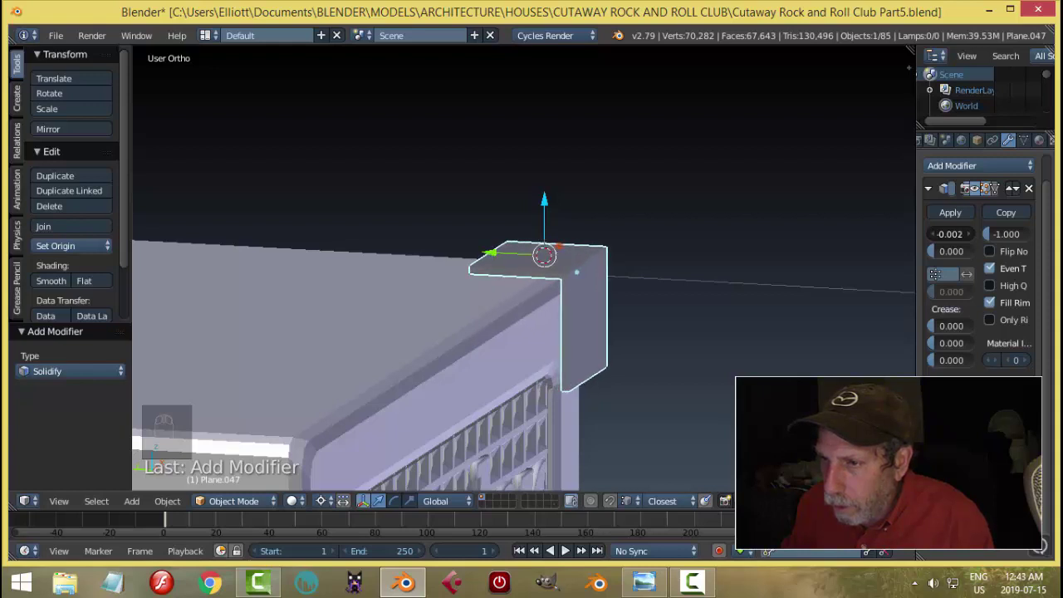
key(a)
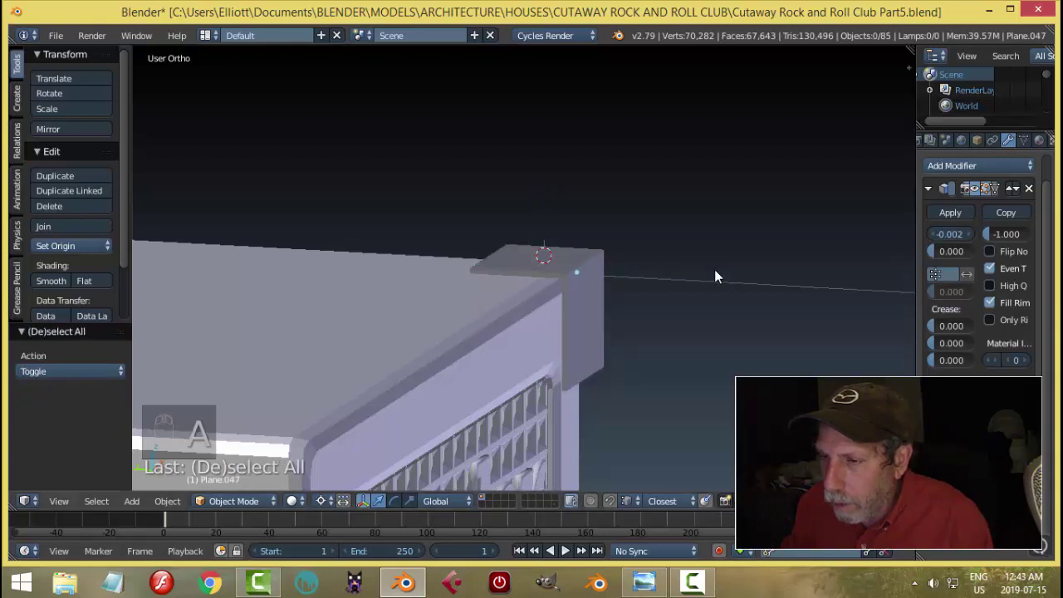
- Apply the Solidify modifier and add a Subdivision Surface modifier to the corner piece
middle_drag(714, 269, 675, 307)
click(941, 217)
click(951, 168)
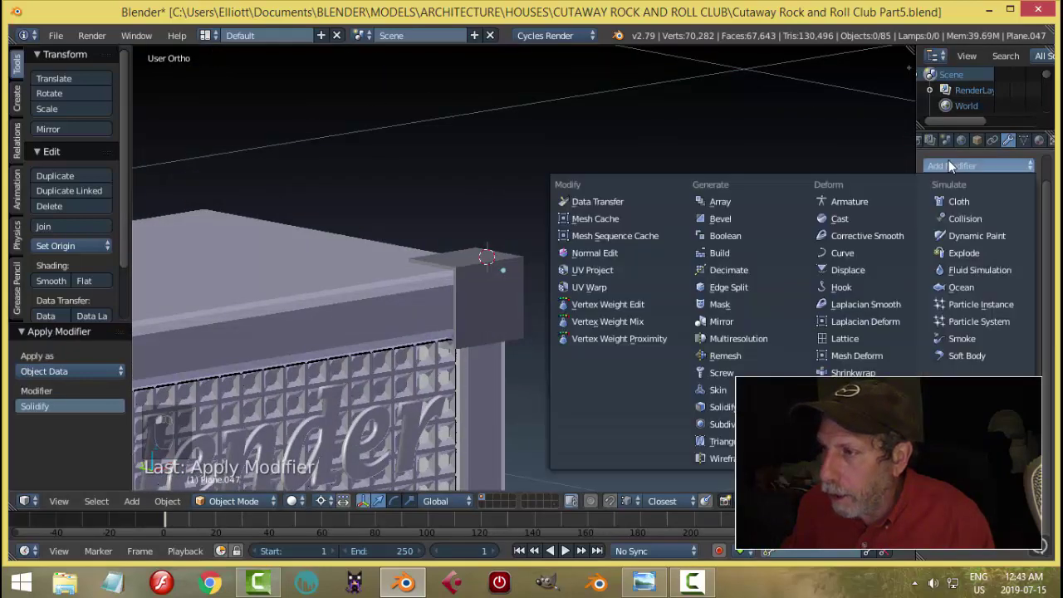
click(720, 424)
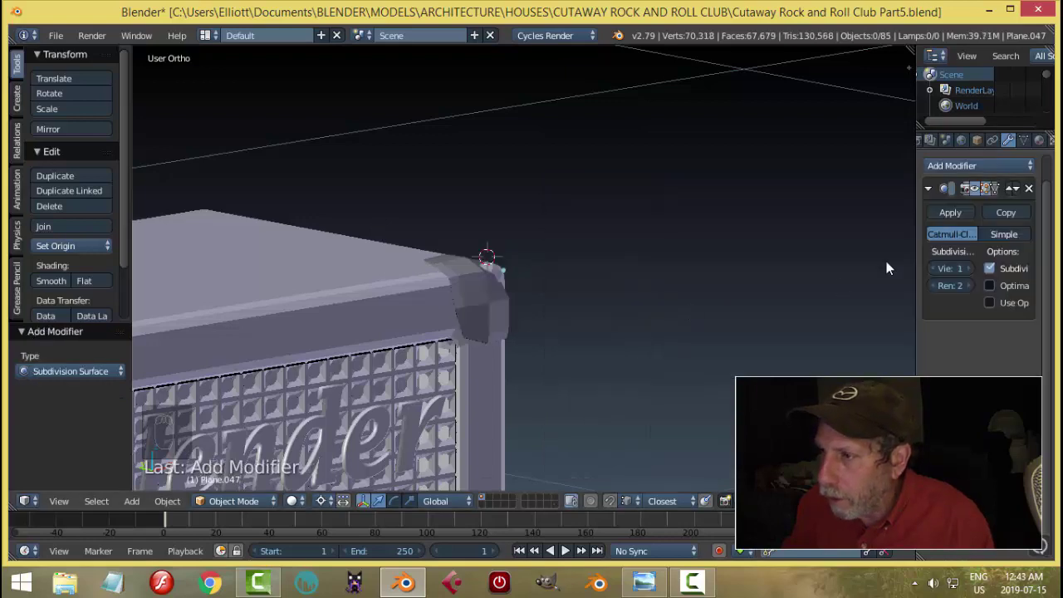
- In Edit Mode, add two loop cuts across the corner piece's front, one near each vertical edge
middle_drag(812, 307, 567, 340)
key(Tab)
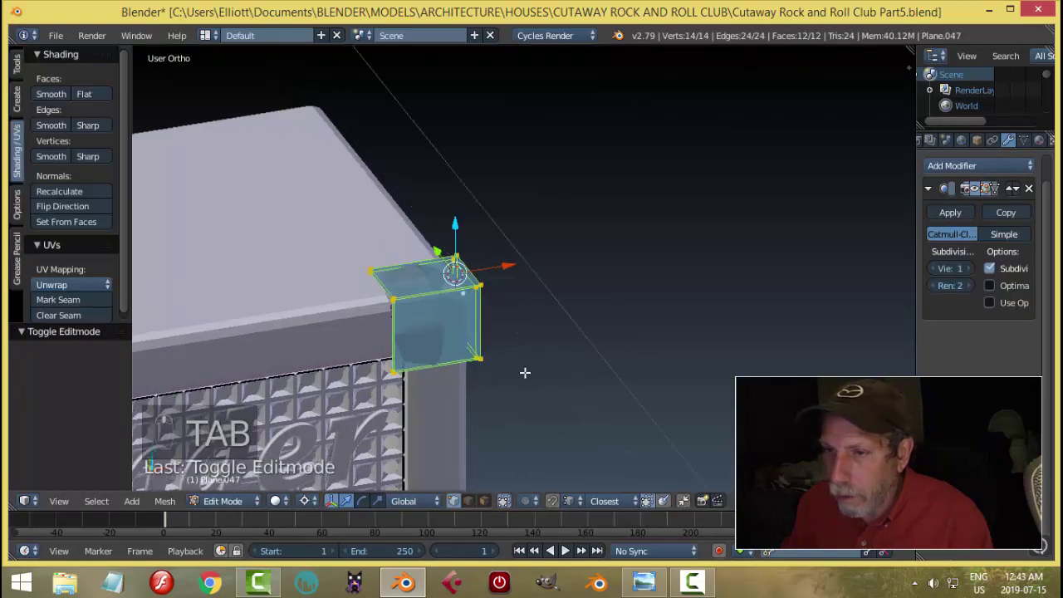
middle_drag(524, 373, 368, 282)
key(ctrl+r)
click(387, 290)
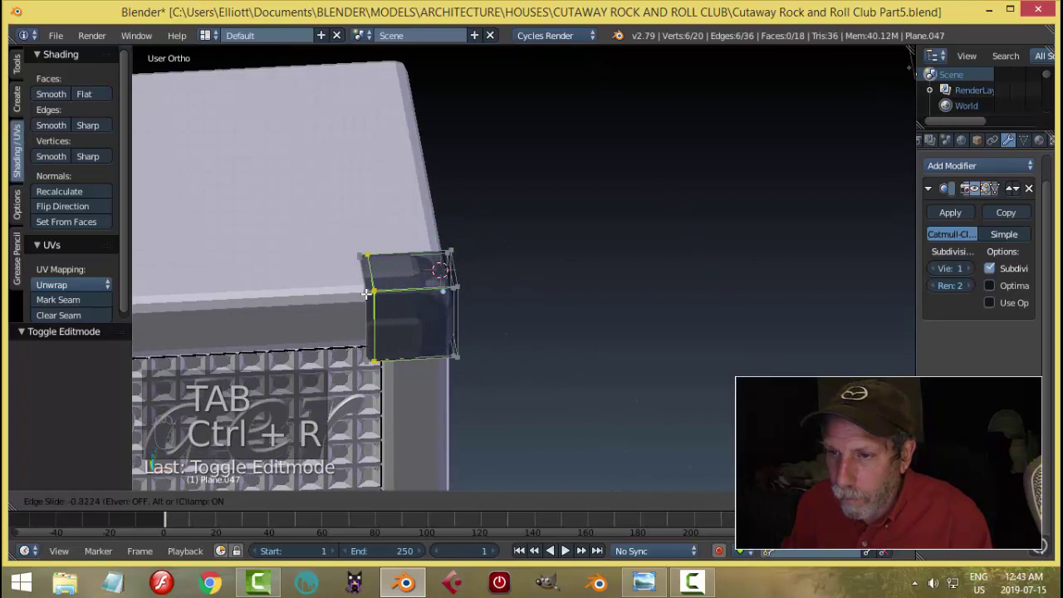
click(382, 290)
key(ctrl+r)
click(428, 290)
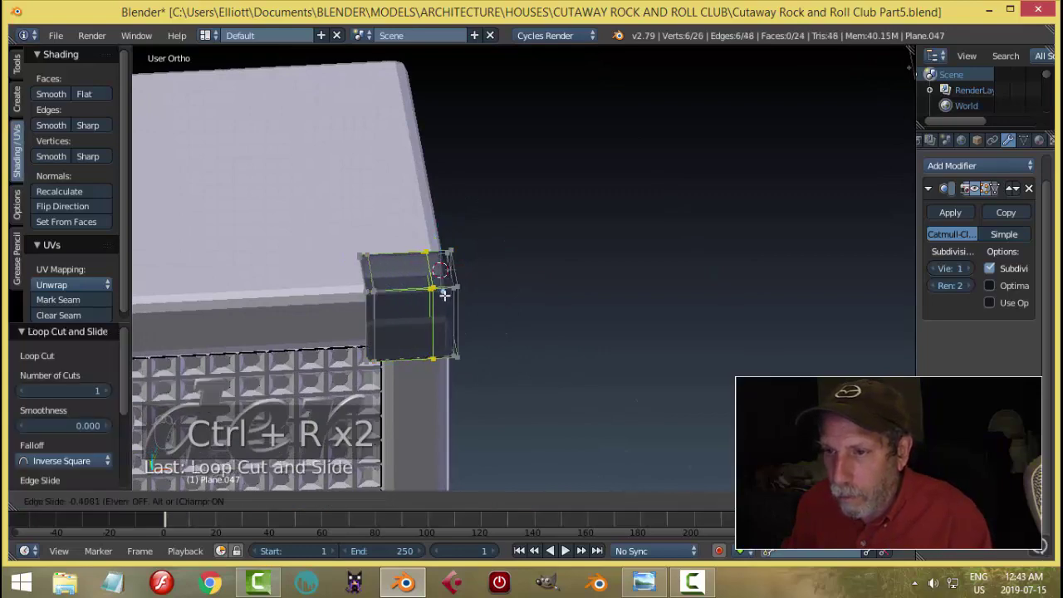
click(450, 296)
- Add three more loop cuts to the corner piece, close to its lower, rear and top edges
middle_drag(540, 320, 423, 271)
key(ctrl+r)
click(468, 277)
click(471, 302)
key(ctrl+r)
click(487, 209)
click(515, 223)
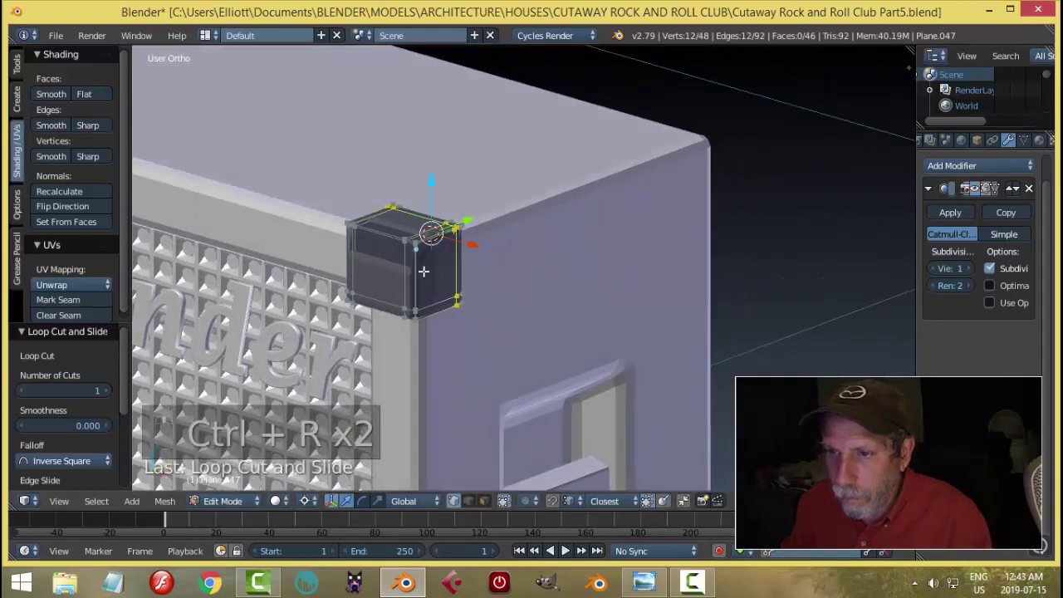
key(ctrl+r)
click(414, 262)
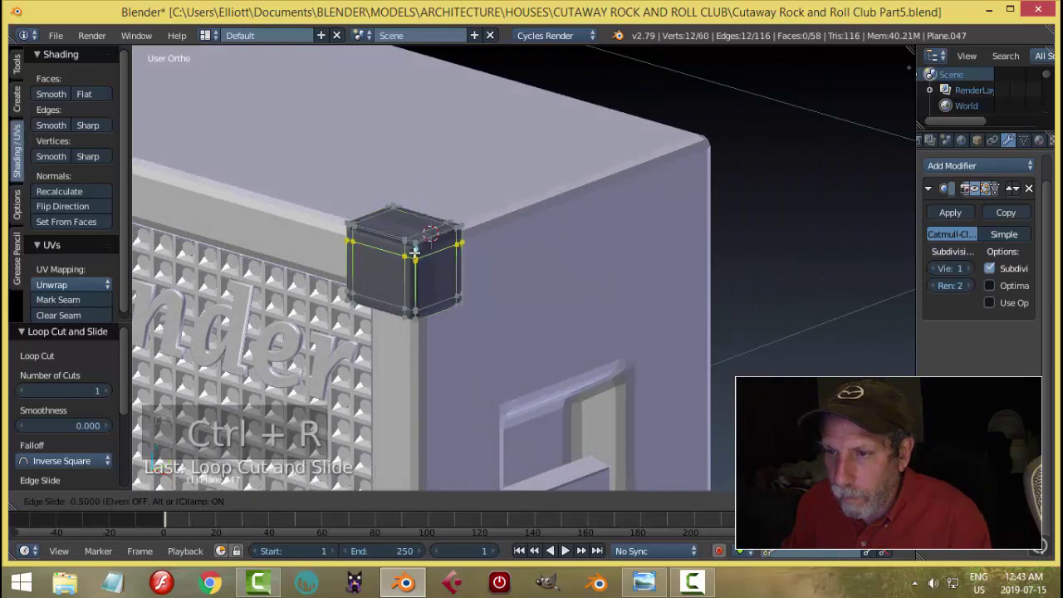
click(414, 249)
- Return to Object Mode, select the corner piece and set its Subdivision Surface view level to 2
key(Tab)
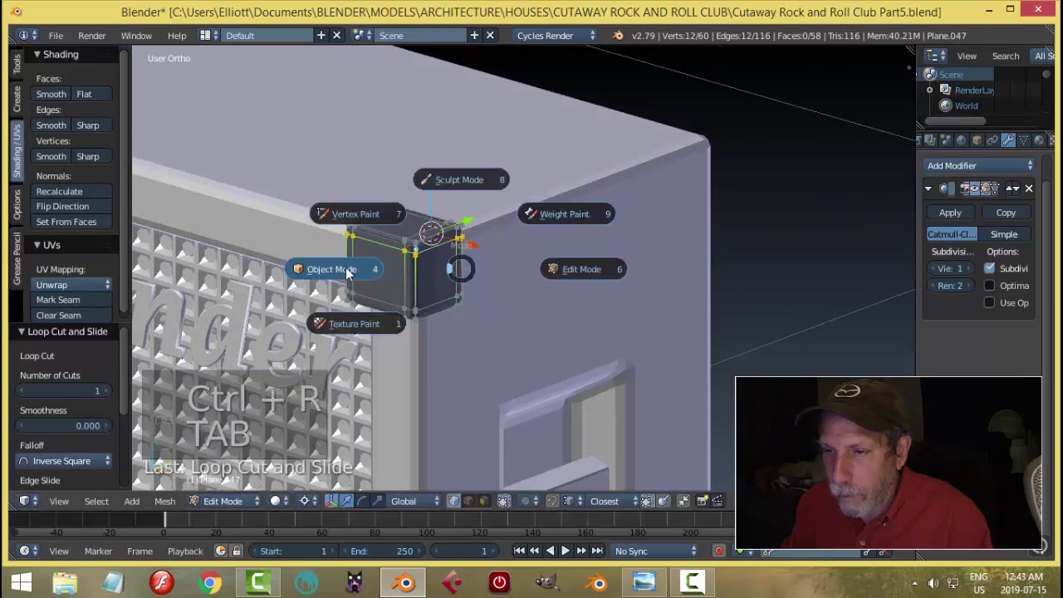
click(344, 269)
middle_drag(441, 285, 441, 242)
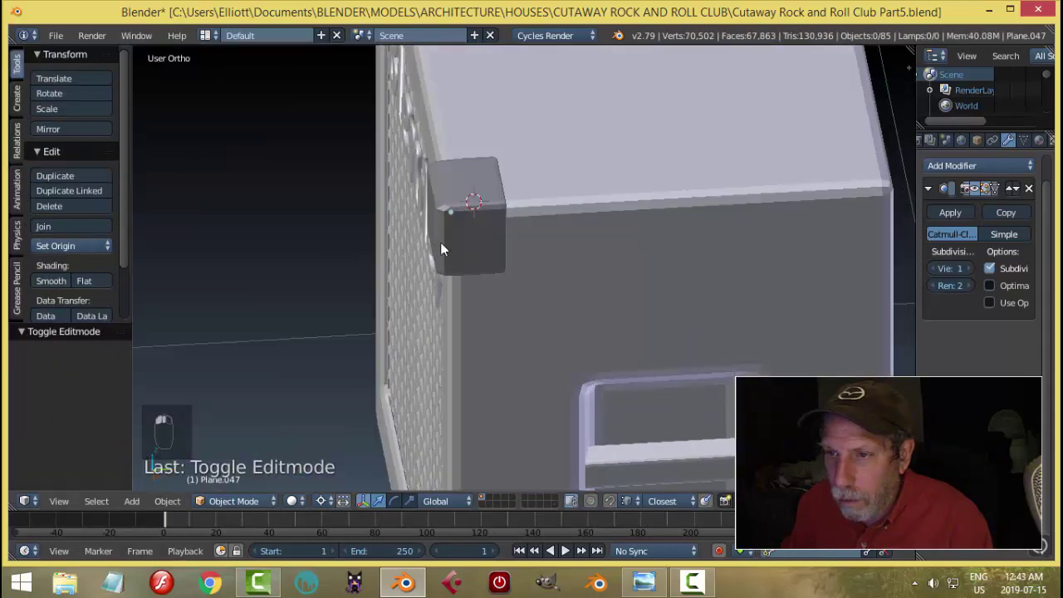
right_click(444, 242)
middle_drag(487, 288, 911, 260)
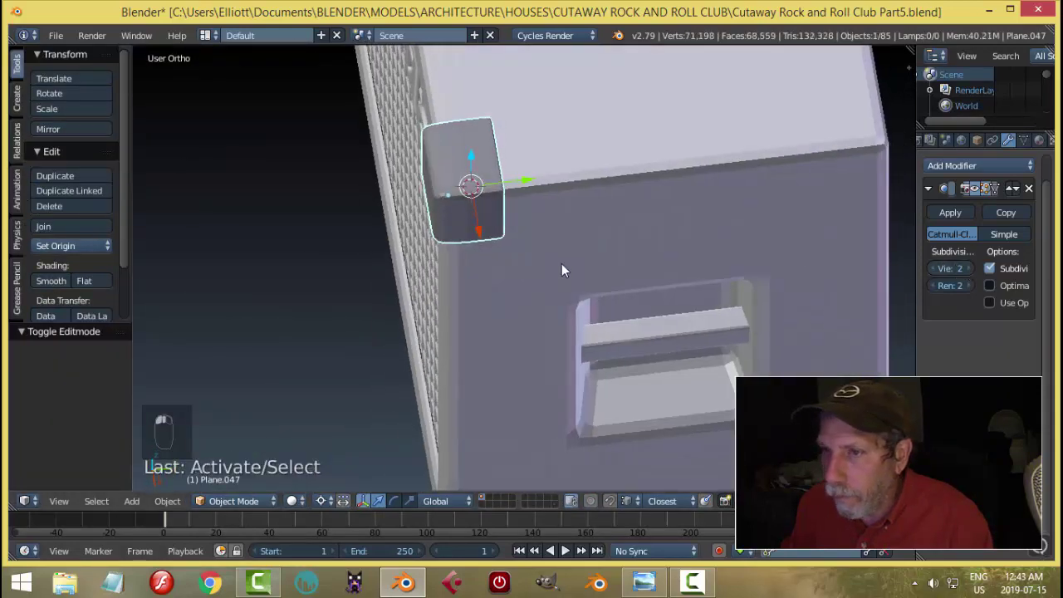
- Enter Edit Mode with face selection and hide the Subdivision Surface effect in the viewport
middle_drag(562, 270, 577, 254)
key(Tab)
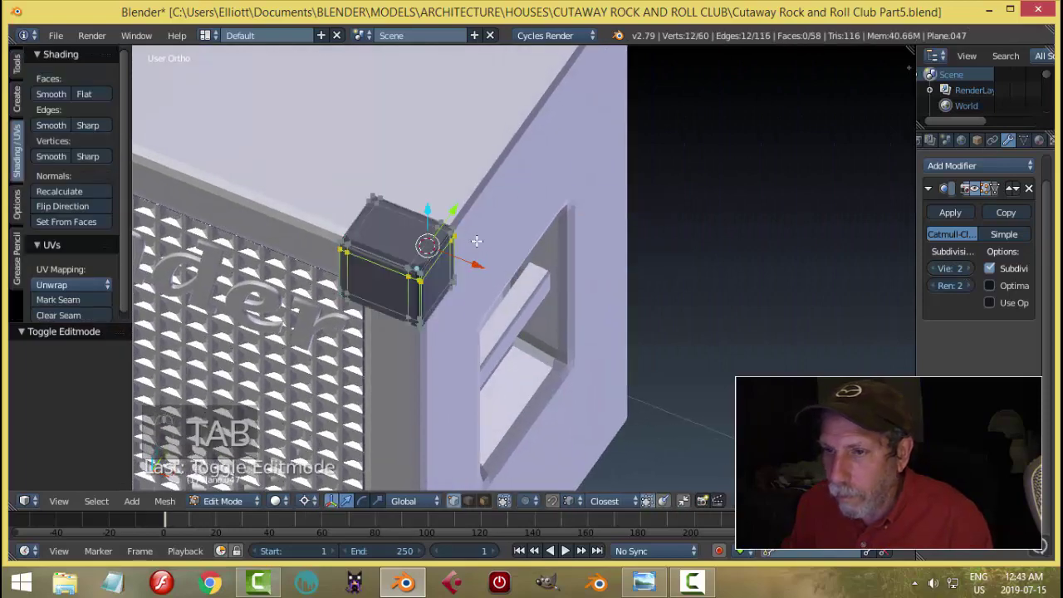
middle_drag(477, 241, 422, 241)
middle_drag(504, 193, 573, 276)
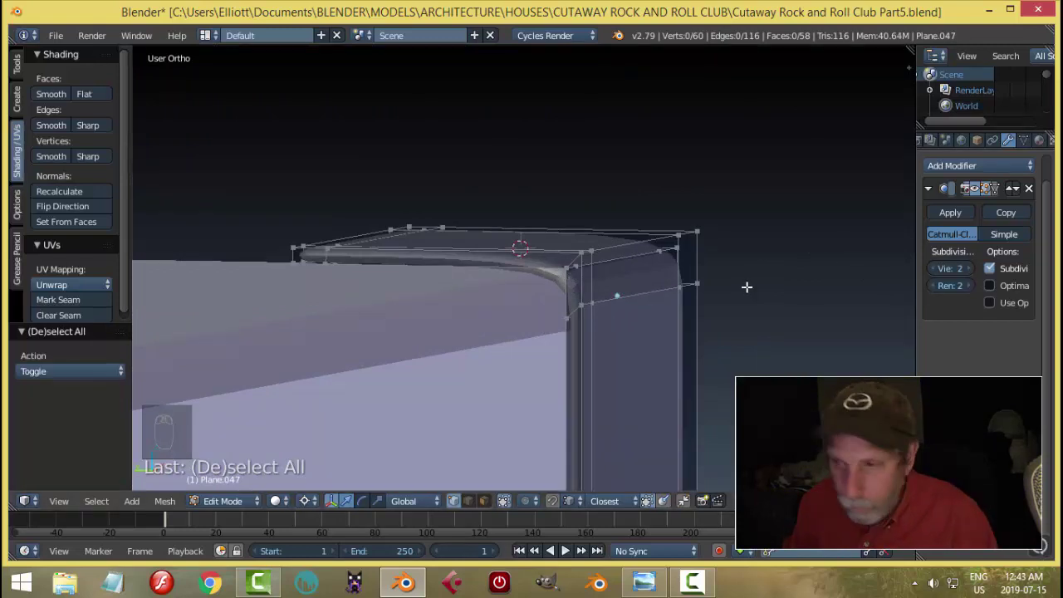
key(ctrl+Tab)
click(699, 320)
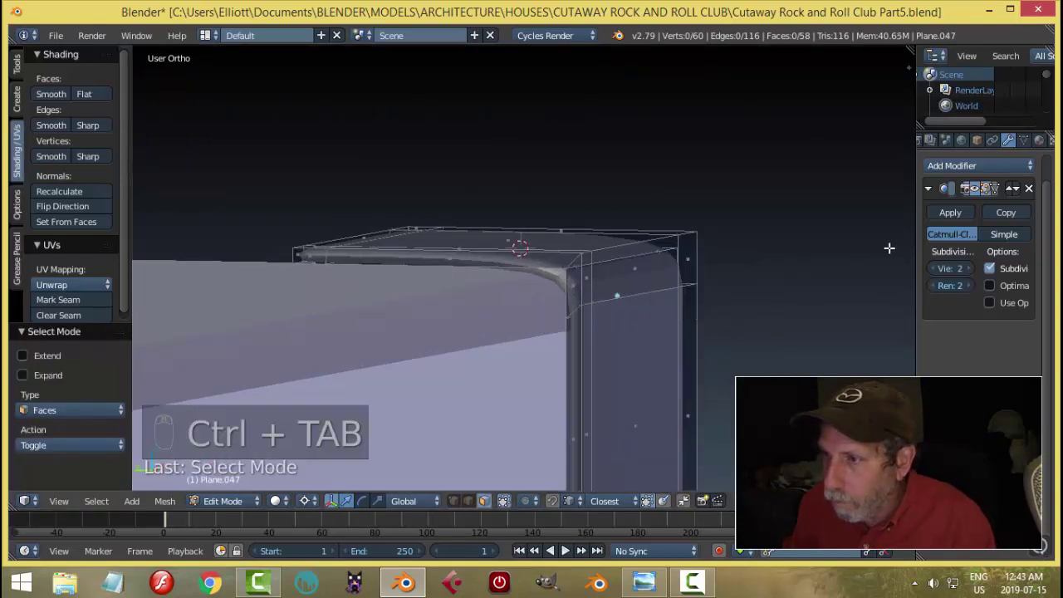
click(983, 191)
middle_drag(607, 282, 624, 289)
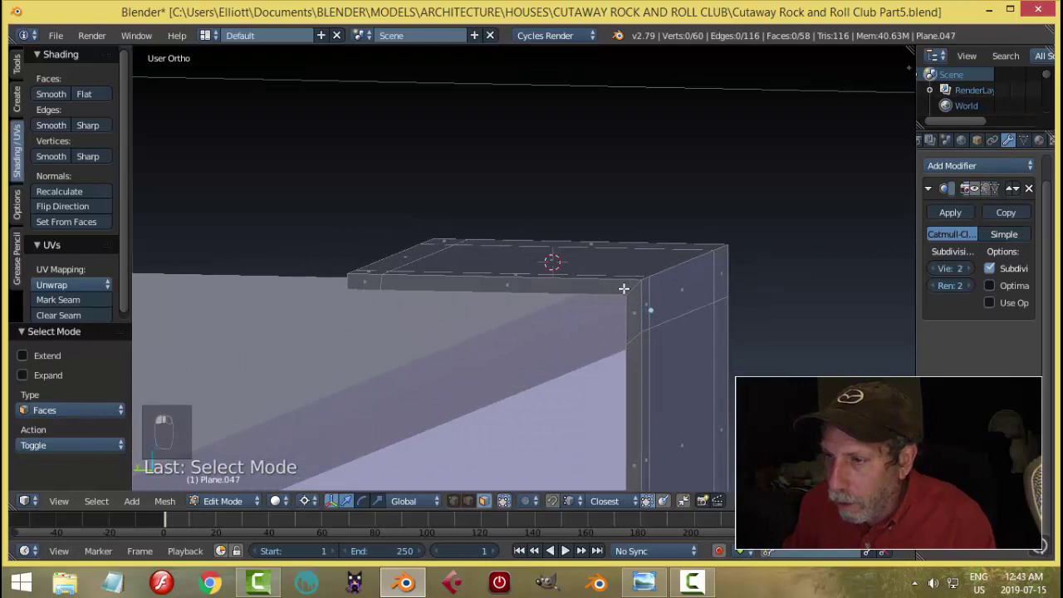
- Add two loop cuts around the corner piece's thin rim, one centred and one centred in the outer half
key(ctrl+r)
click(635, 291)
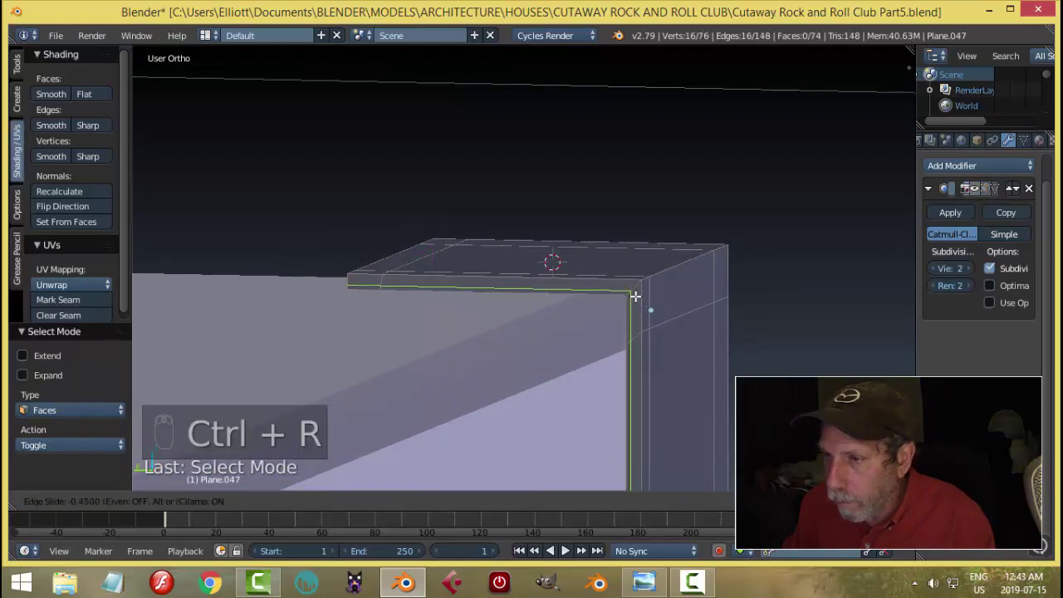
right_click(634, 295)
key(ctrl+r)
click(634, 291)
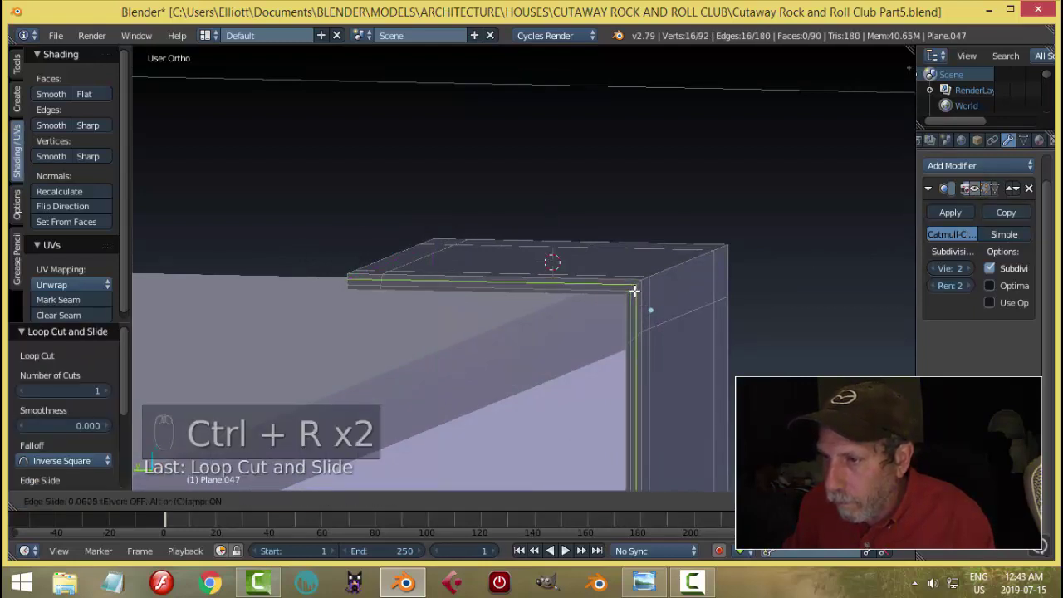
right_click(635, 291)
- Return to Object Mode, show the Subdivision Surface effect in the viewport again, and select the corner piece
key(Tab)
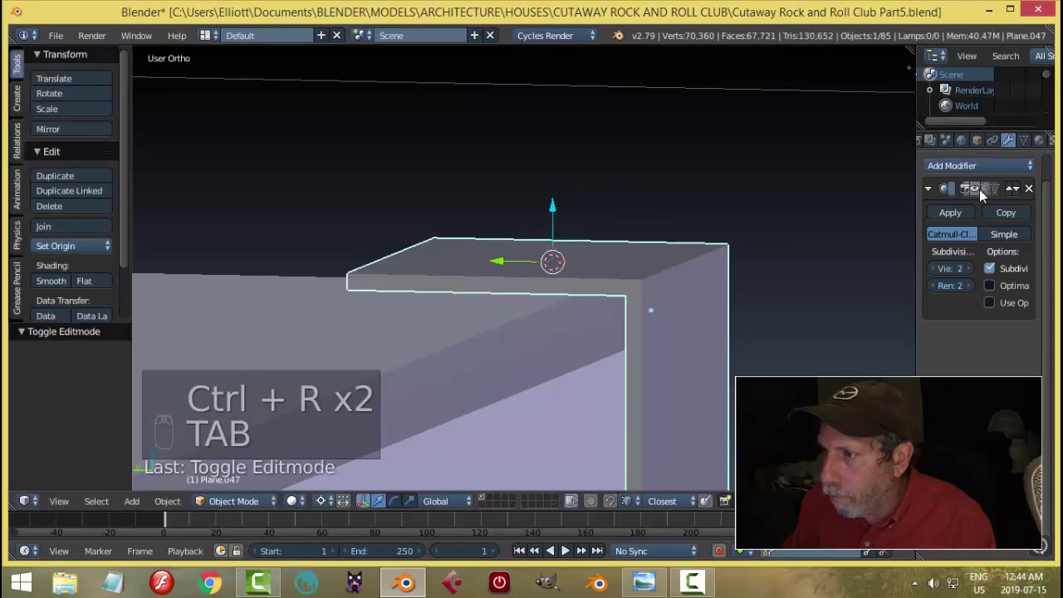
click(979, 189)
key(a)
key(a)
middle_drag(745, 271, 438, 290)
right_click(437, 290)
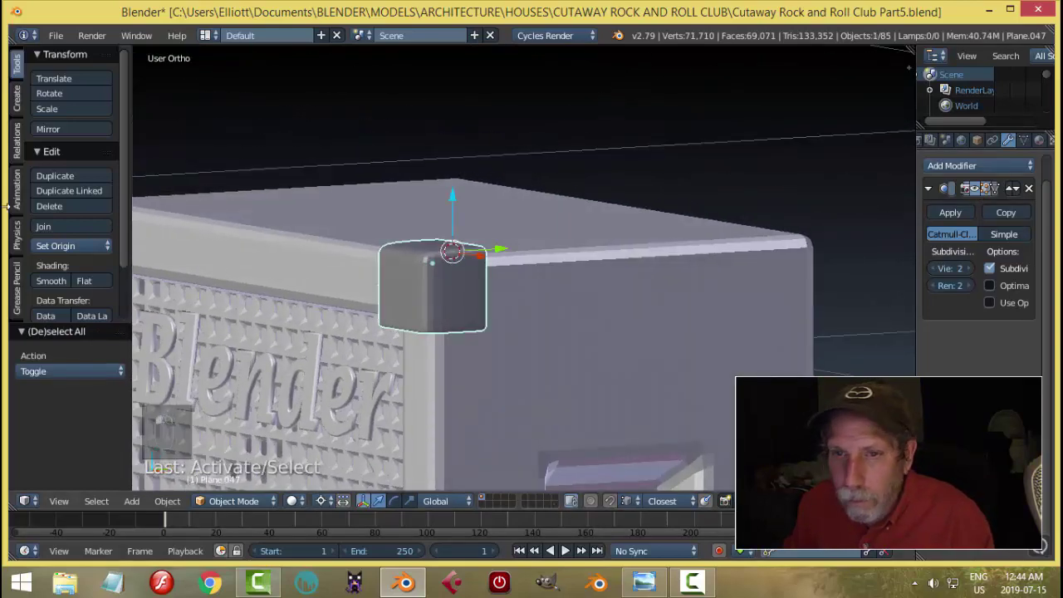
- Shade the corner piece smooth and link the cabinet's material to it
click(52, 281)
shift+right_click(557, 339)
key(ctrl+l)
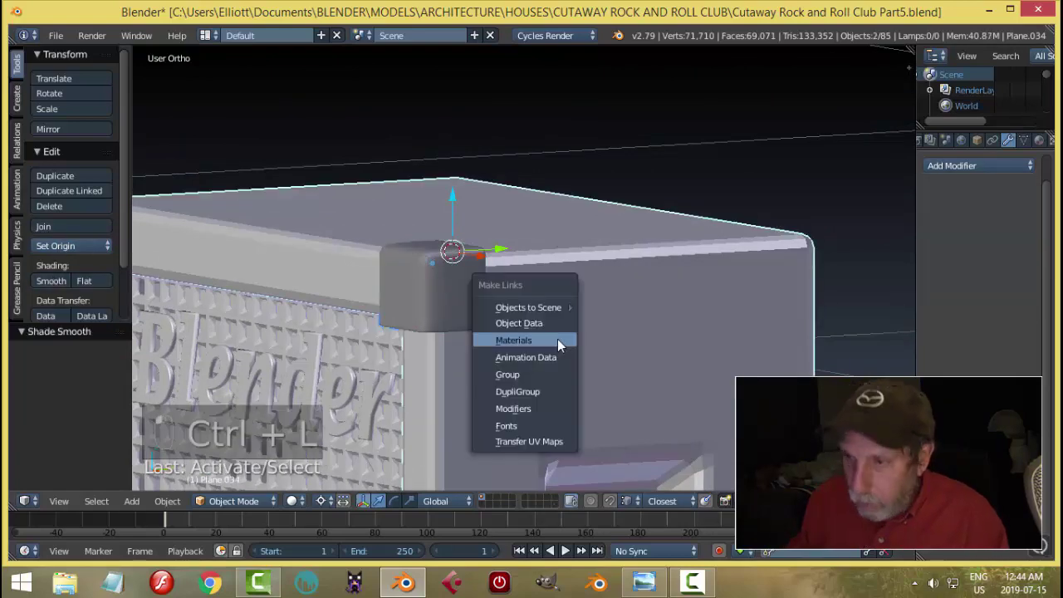
click(558, 341)
key(a)
- Select the corner piece and set up front-view wireframe editing in vertex select mode with nothing selected
scroll(538, 324, down, 5)
middle_drag(535, 322, 439, 315)
scroll(615, 363, up, 5)
right_click(440, 316)
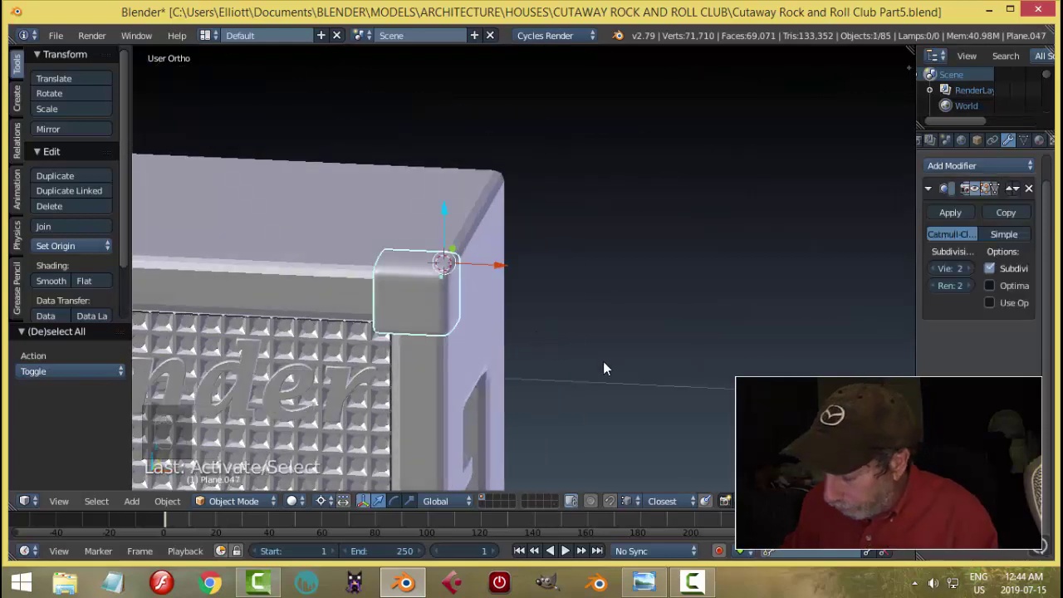
key(KP_1)
key(Tab)
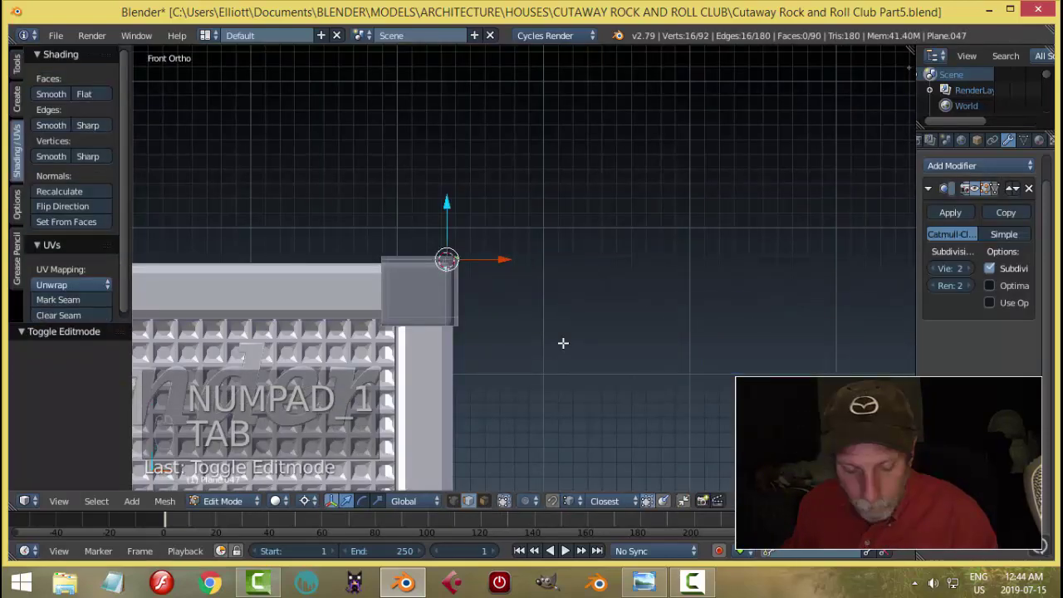
key(z)
click(650, 341)
key(a)
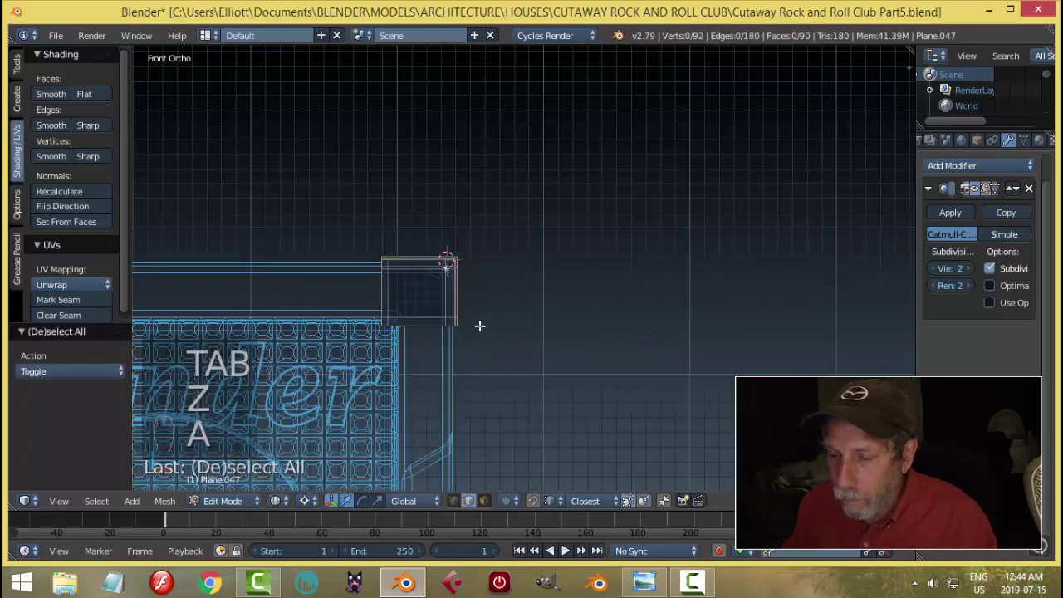
scroll(480, 326, up, 2)
key(ctrl+Tab)
click(473, 296)
shift+middle_drag(255, 205, 381, 171)
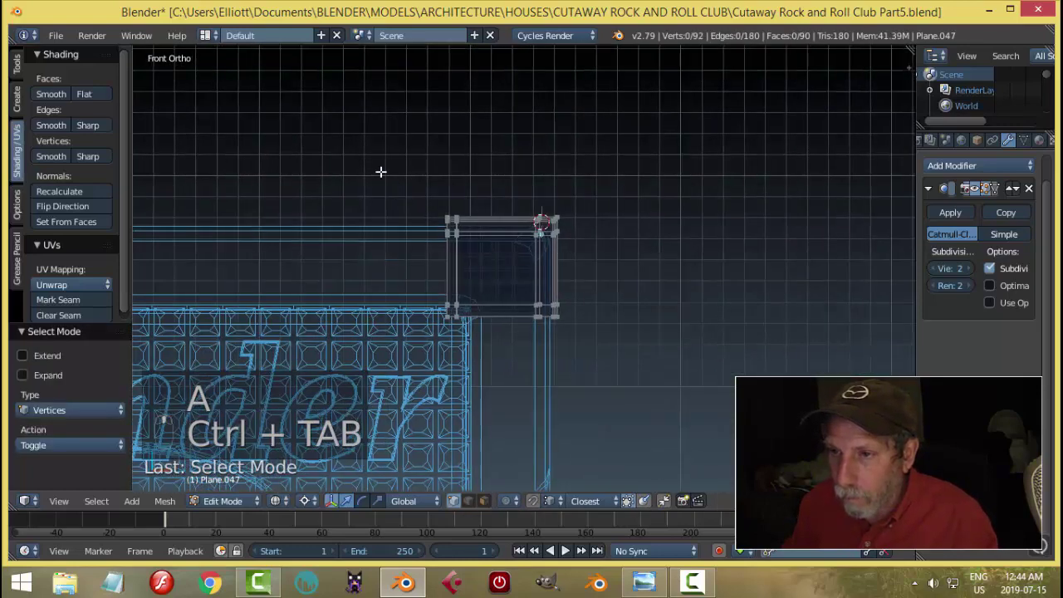
- Shrink the corner piece in front view by moving its grille-side vertices outward along X and raising its lower vertices along Z
key(b)
drag(381, 172, 523, 390)
drag(598, 221, 623, 226)
key(a)
key(b)
drag(618, 356, 398, 284)
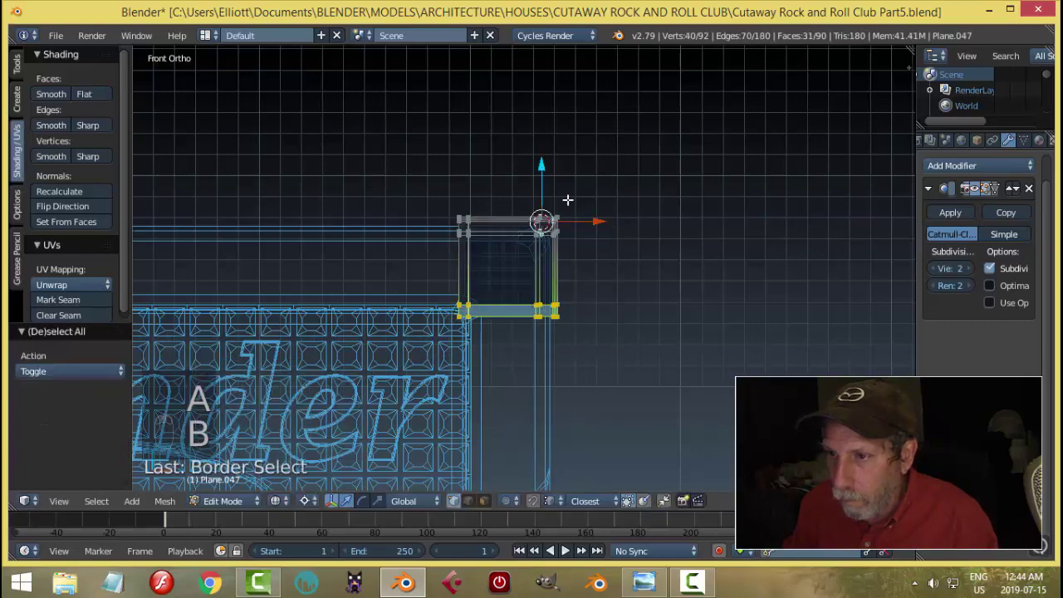
drag(548, 170, 549, 160)
key(a)
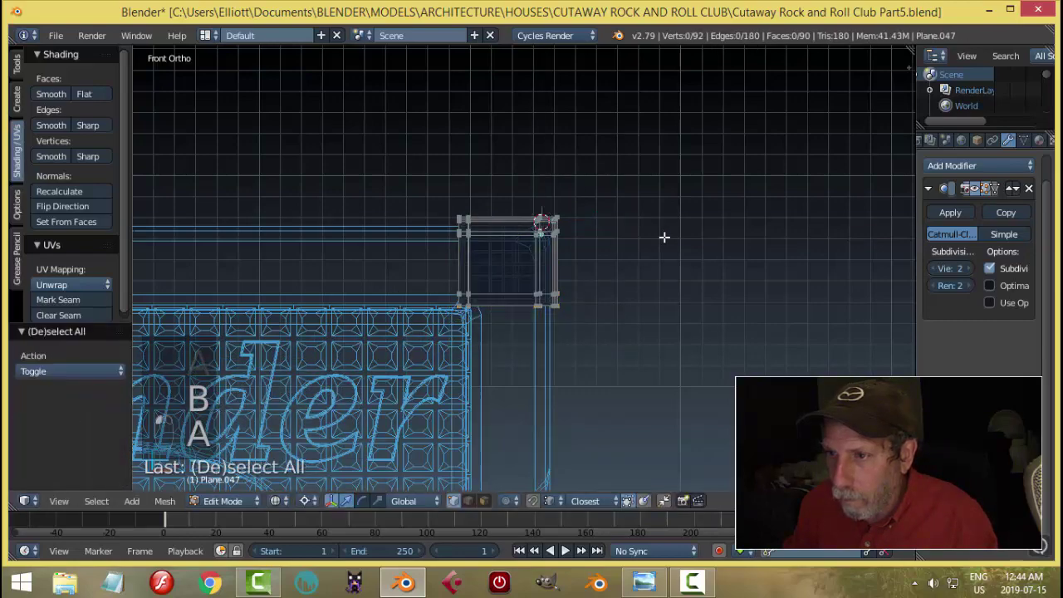
- In right view, shorten the corner piece by moving its rear vertices forward along Y, and raise its lower vertices slightly
middle_drag(662, 235, 504, 272)
key(KP_3)
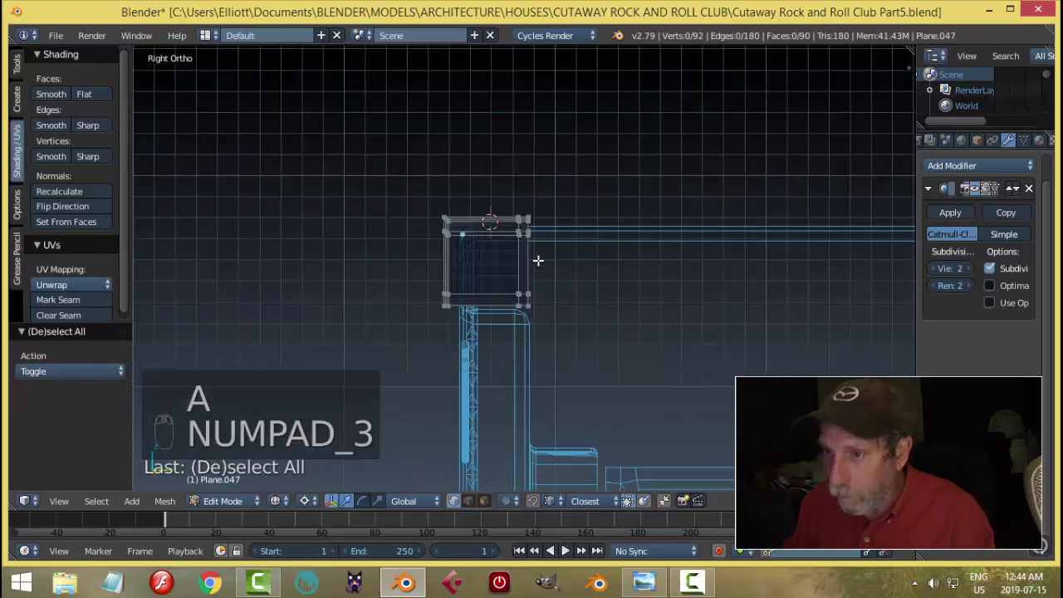
key(b)
drag(503, 199, 582, 320)
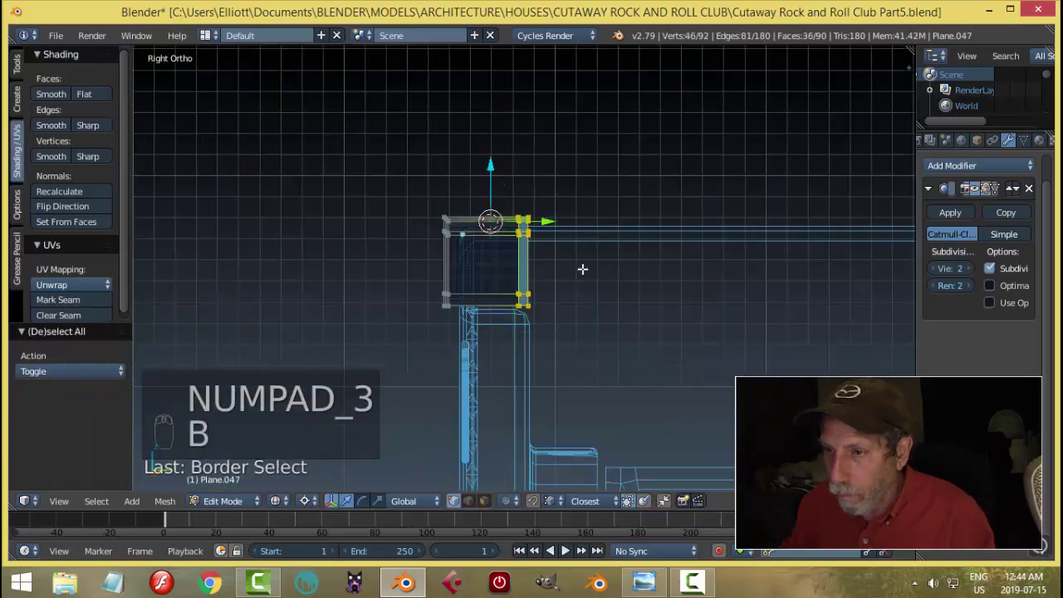
key(a)
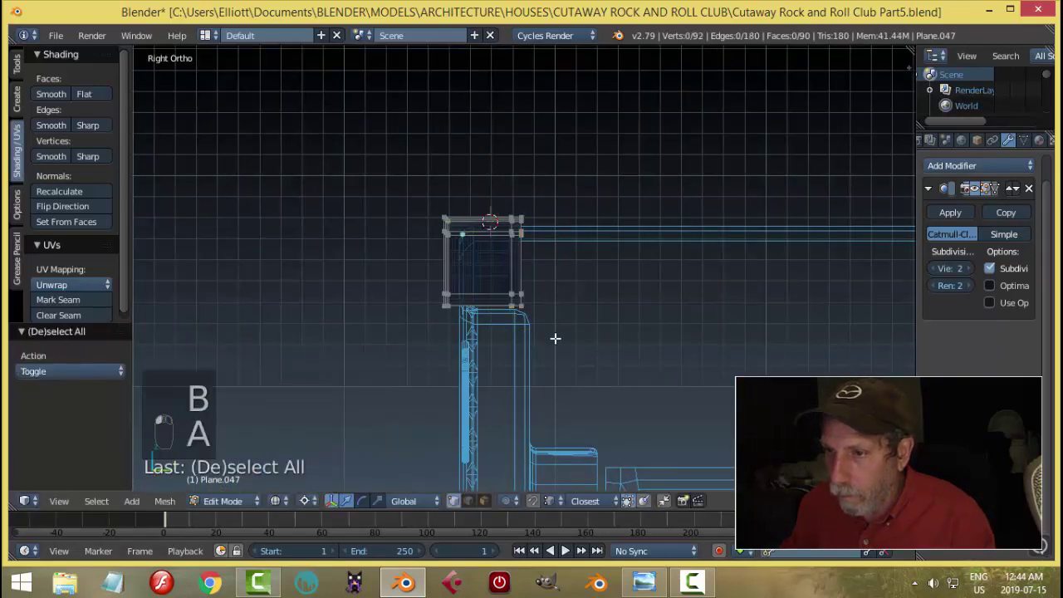
key(b)
drag(595, 347, 404, 277)
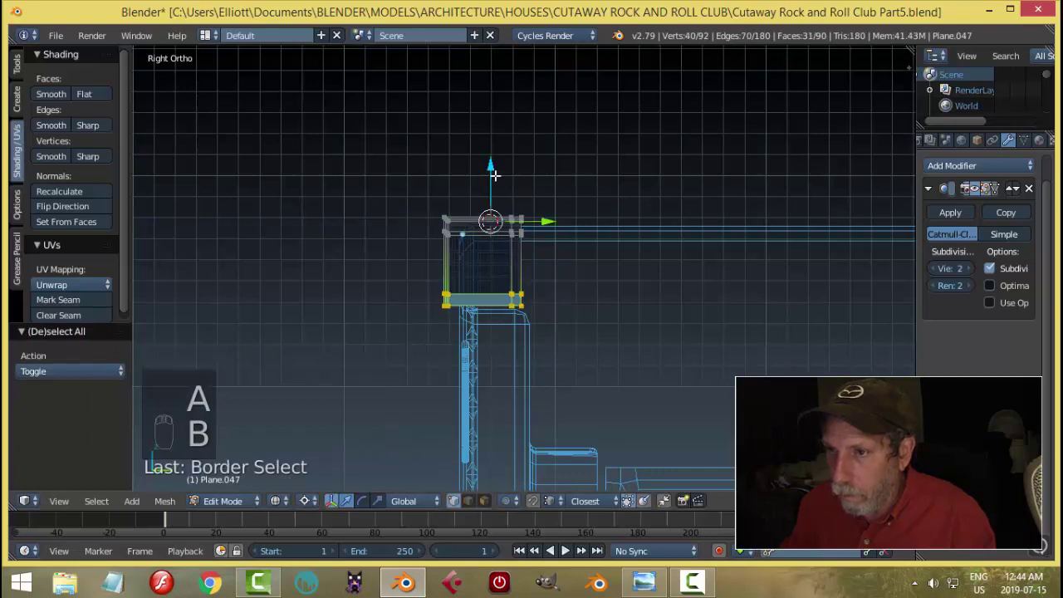
drag(494, 175, 497, 176)
key(a)
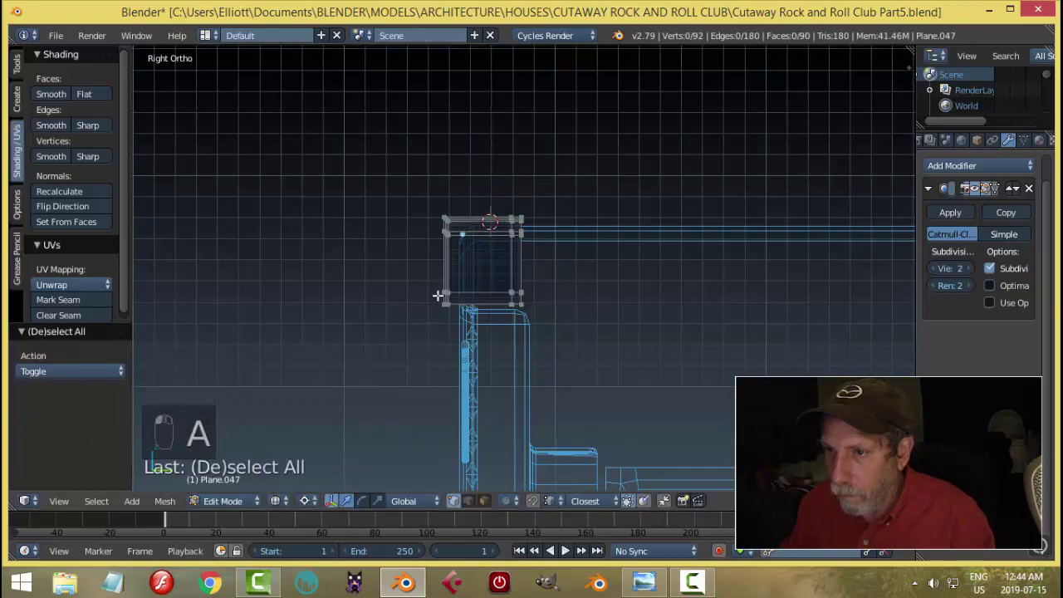
- Return to Object Mode, switch back to solid shading and deselect everything
key(Tab)
click(334, 304)
mouse_move(334, 304)
middle_down()
mouse_move(467, 374)
mouse_move(510, 371)
mouse_move(577, 301)
mouse_move(611, 372)
mouse_move(547, 405)
mouse_move(663, 229)
mouse_move(643, 324)
mouse_move(814, 251)
mouse_move(797, 220)
mouse_move(764, 252)
mouse_move(653, 307)
mouse_move(791, 232)
mouse_move(580, 335)
middle_up()
key(z)
click(512, 456)
key(a)
scroll(576, 329, down, 5)
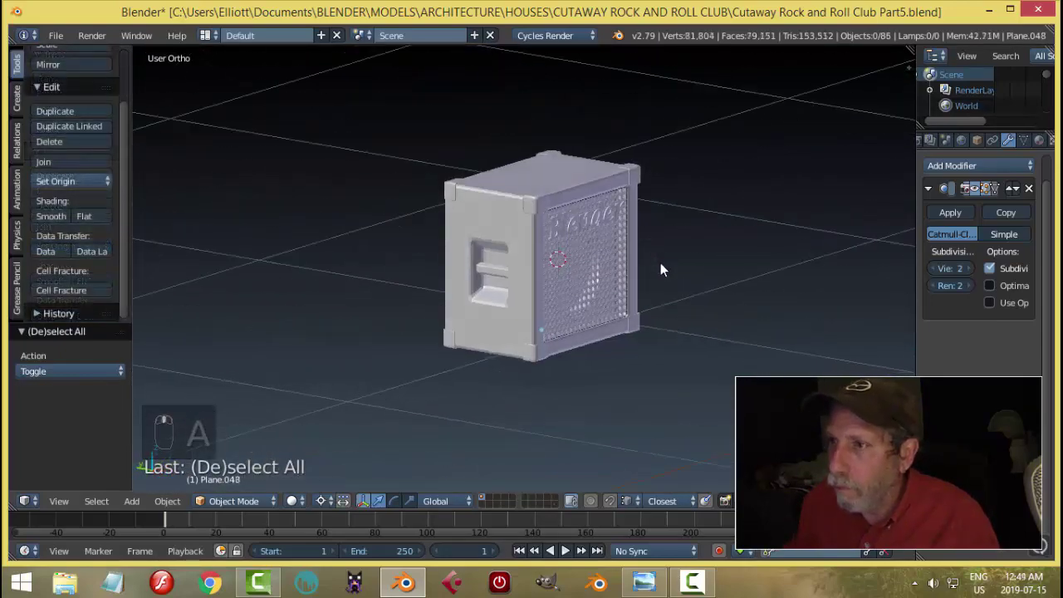
- Set the Subdivision Surface view level to 1 for both the upper and lower sets of corner pieces
scroll(659, 263, up, 4)
middle_drag(658, 264, 626, 218)
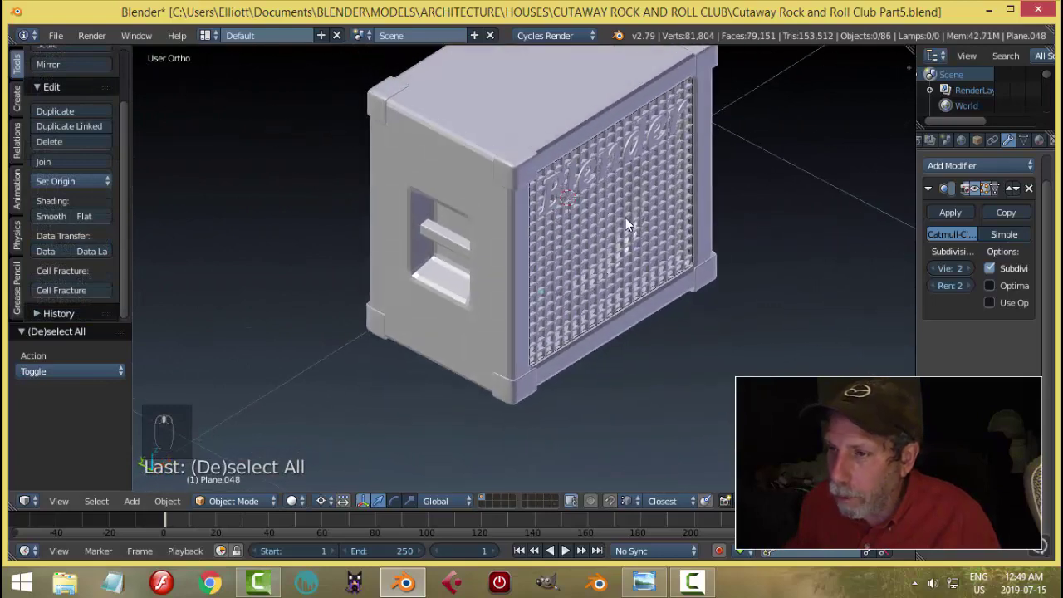
right_click(500, 157)
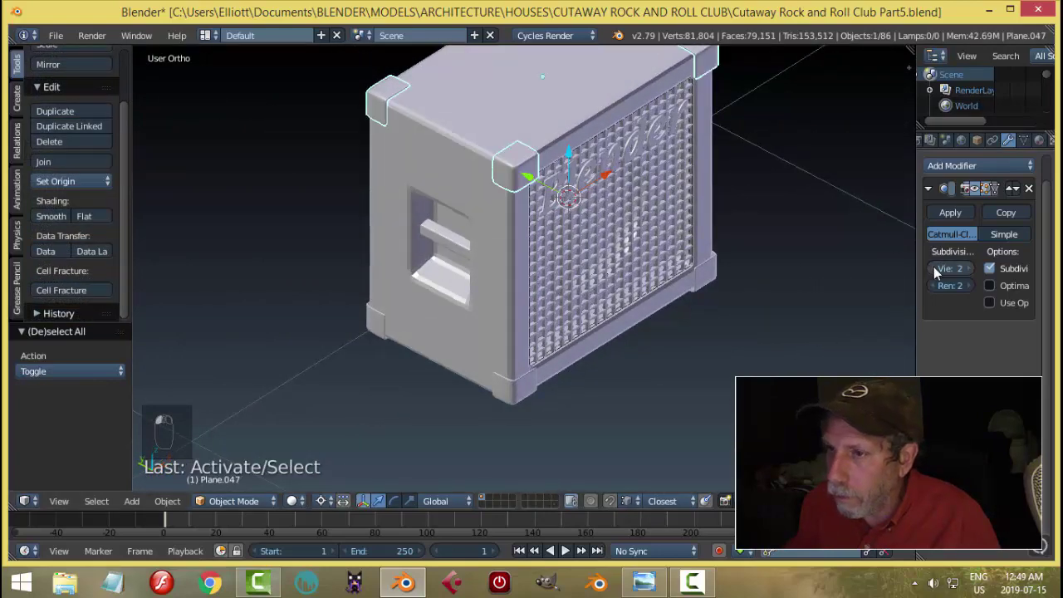
right_click(538, 389)
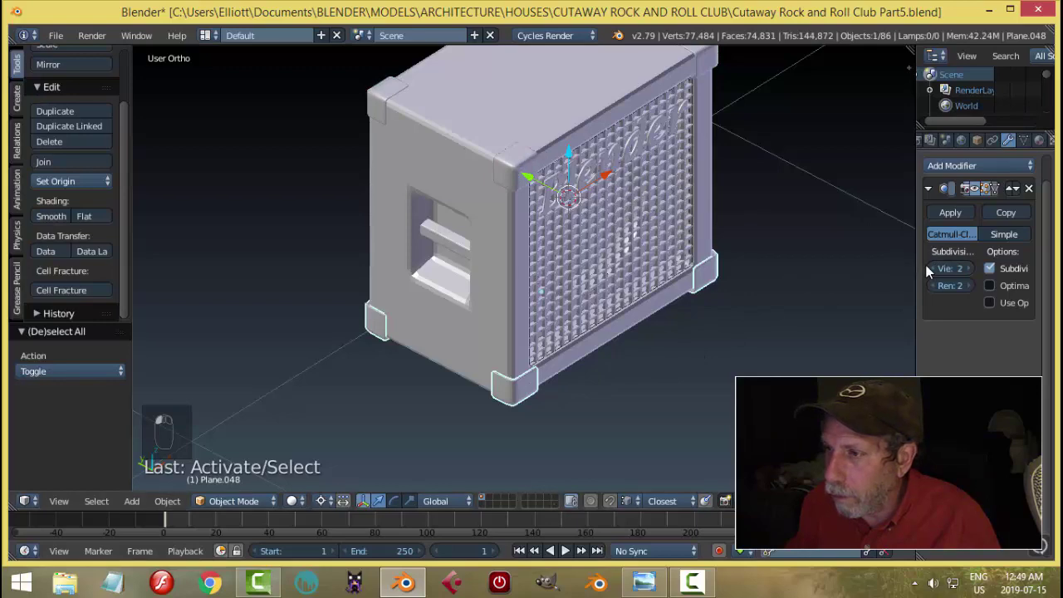
key(a)
scroll(690, 270, down, 4)
middle_drag(712, 265, 587, 202)
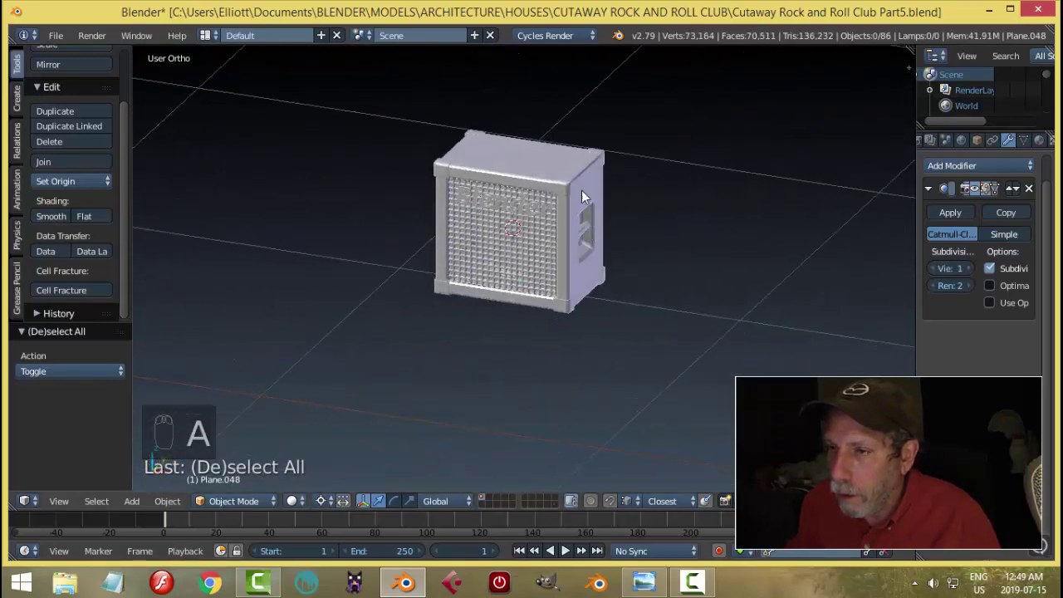
- Hide the Subdivision Surface effect on the upper corner pieces in the viewport and inspect them against the lower ones
right_click(565, 185)
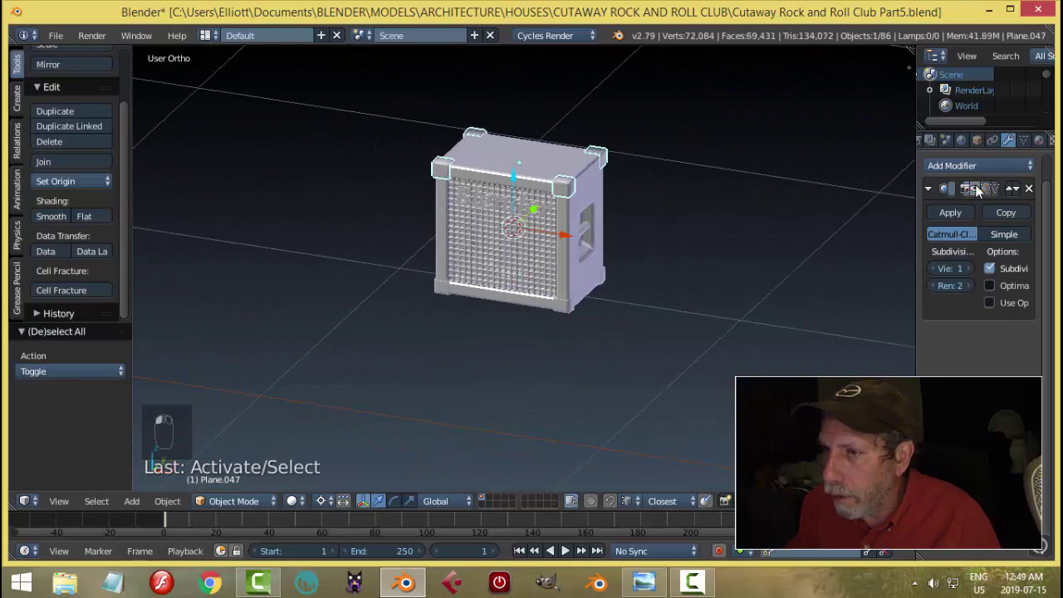
scroll(702, 248, up, 3)
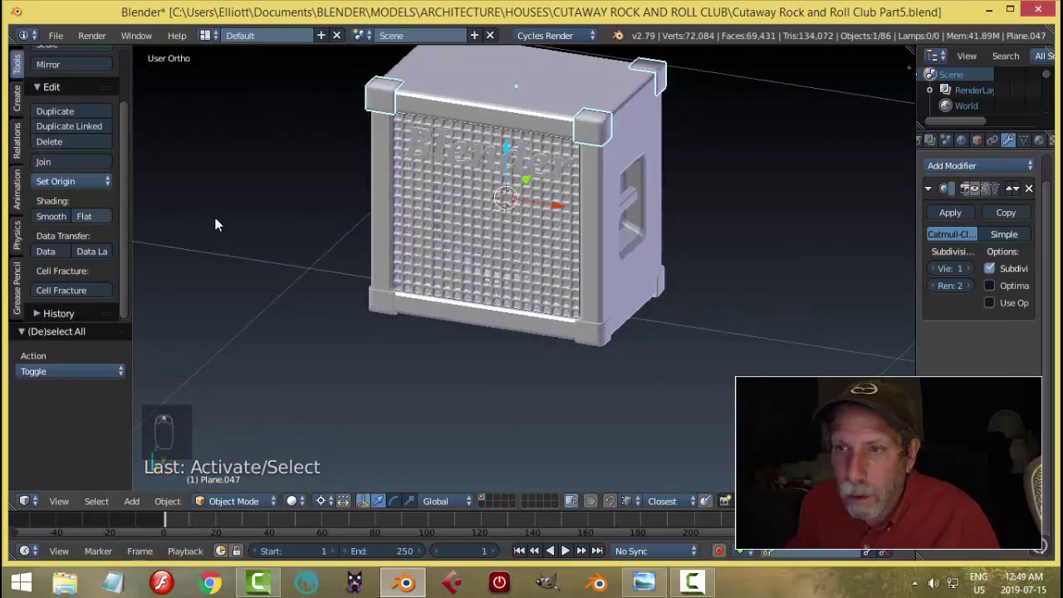
key(a)
scroll(812, 212, down, 3)
middle_drag(753, 207, 604, 266)
scroll(640, 200, up, 4)
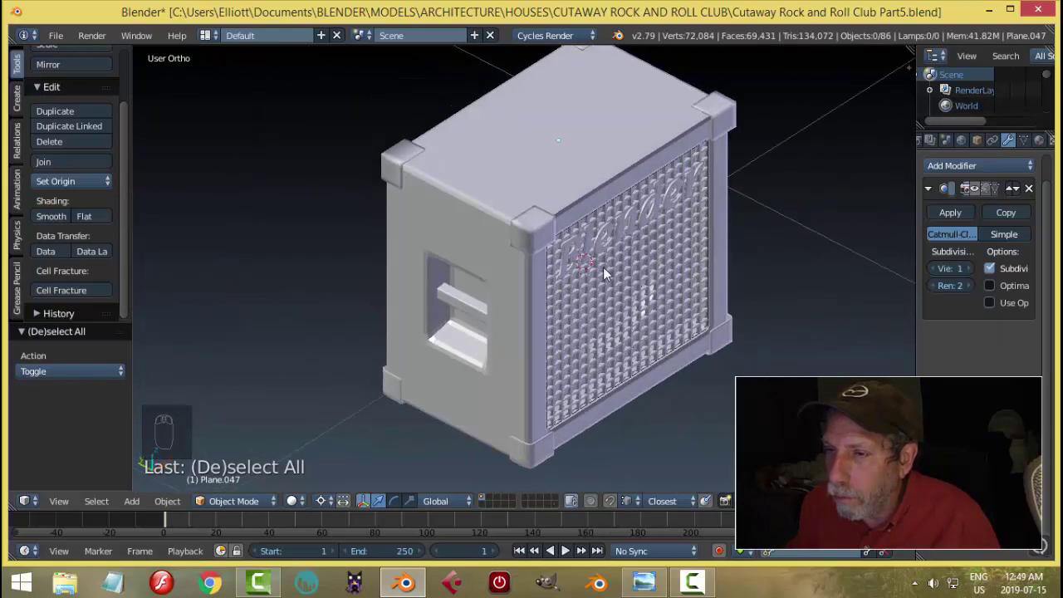
- Try a Bevel modifier on the upper corner pieces and remove it
scroll(508, 231, up, 4)
right_click(318, 102)
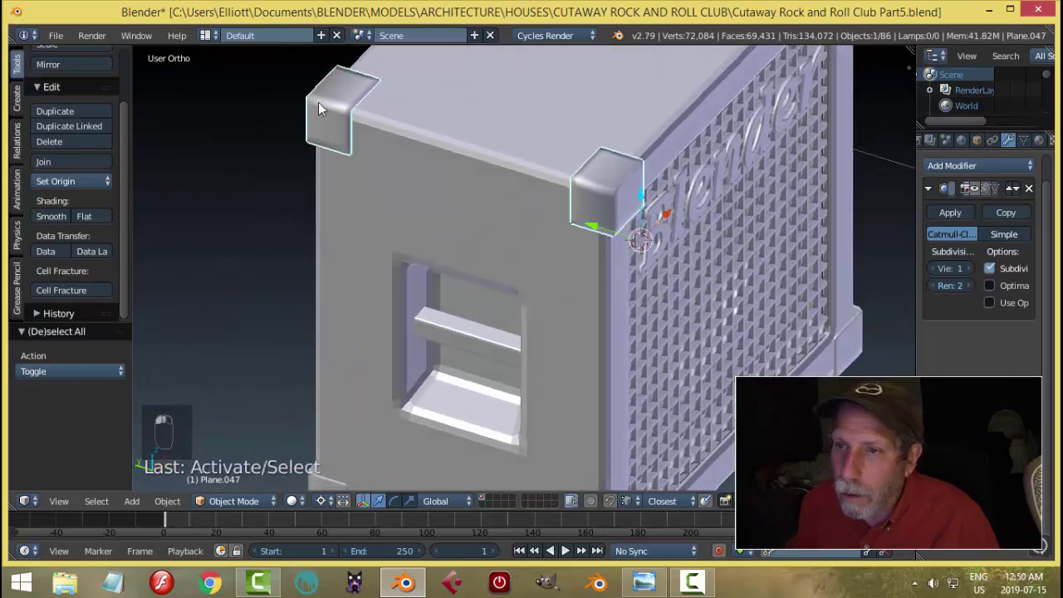
click(979, 168)
click(745, 214)
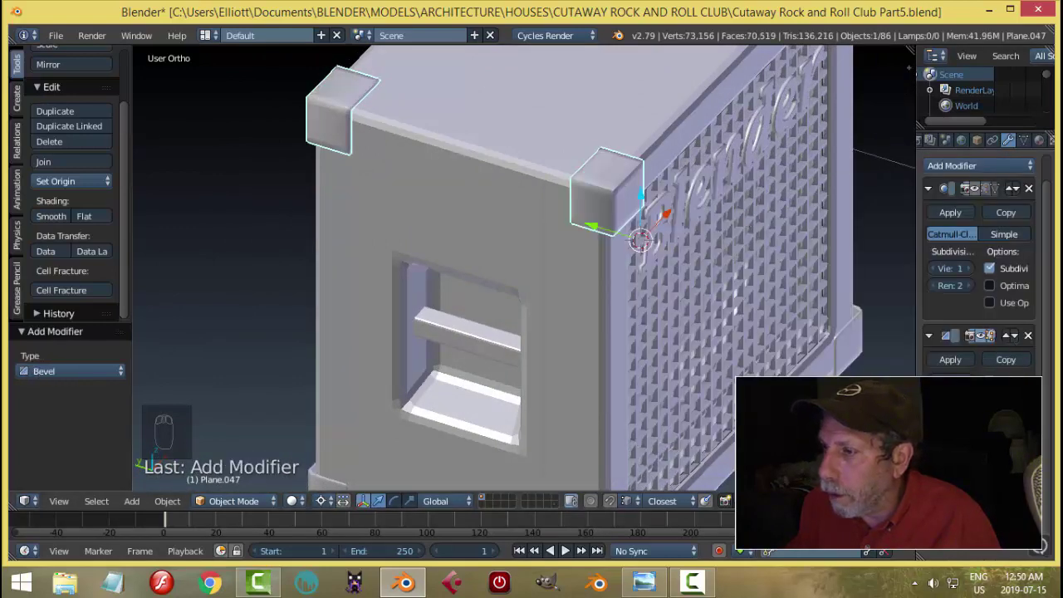
click(1030, 335)
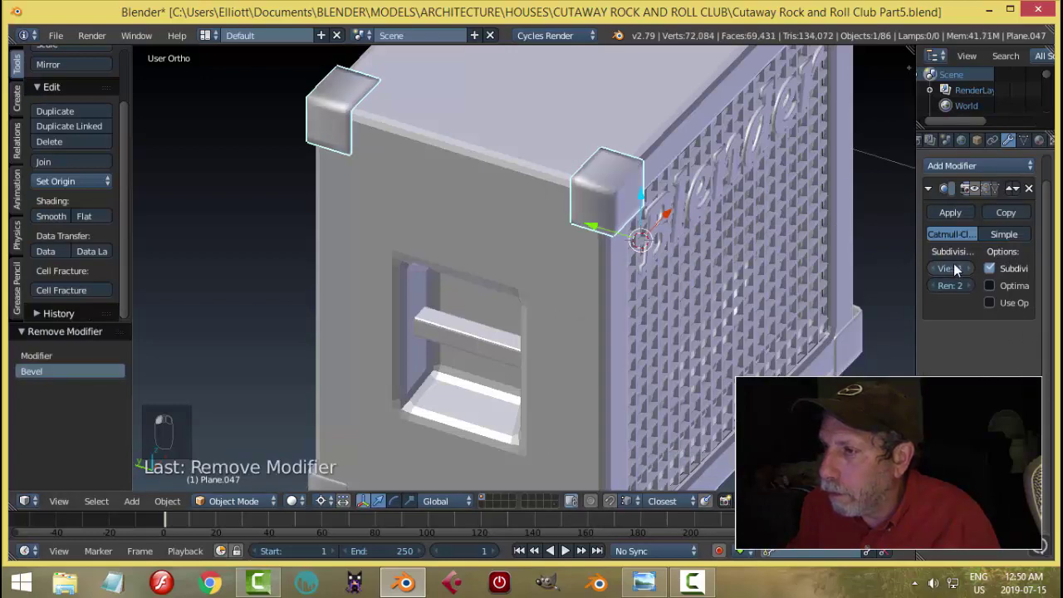
- Show the upper corner pieces' Subdivision Surface effect in the viewport again, deselect everything and save the file
scroll(703, 328, down, 5)
key(a)
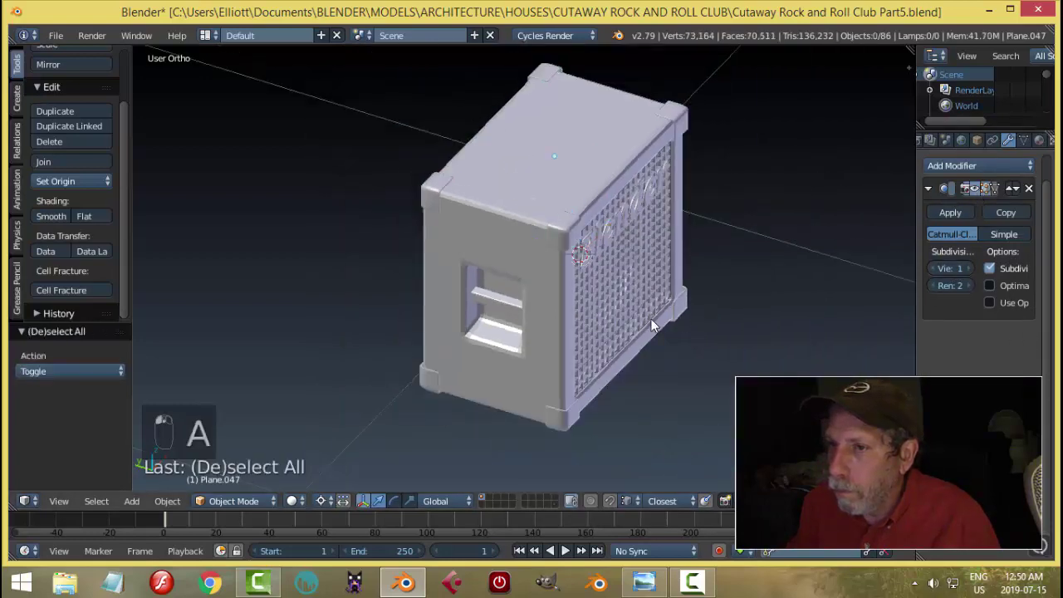
middle_drag(650, 318, 586, 302)
key(ctrl+s)
- Inspect the speaker cabinet from several angles, and switch to Windows Photo Viewer to examine the stage equipment in the rock bar reference image
middle_drag(797, 320, 545, 294)
scroll(708, 312, up, 3)
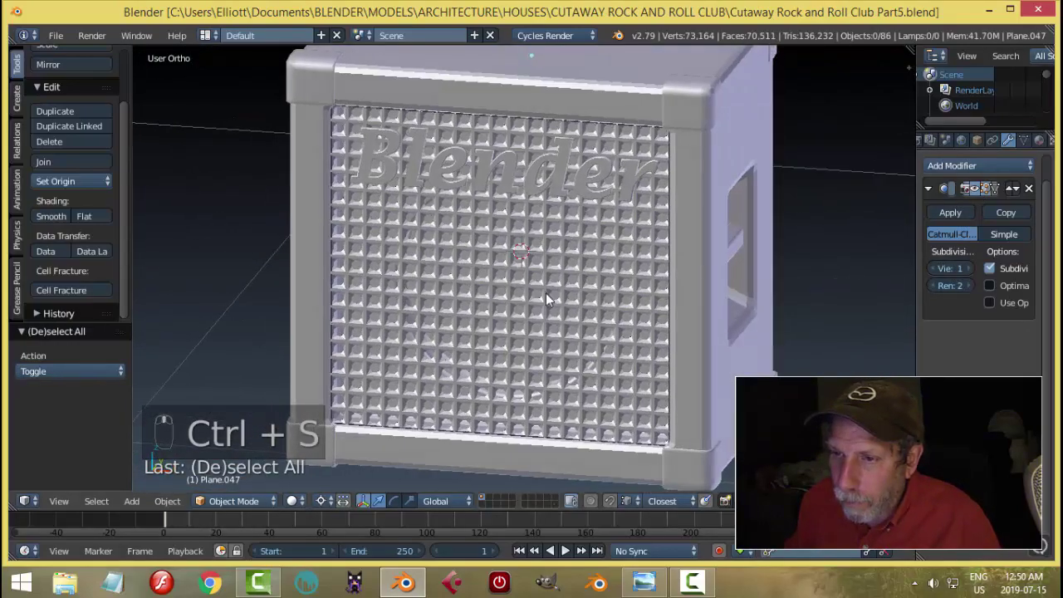
scroll(524, 296, up, 2)
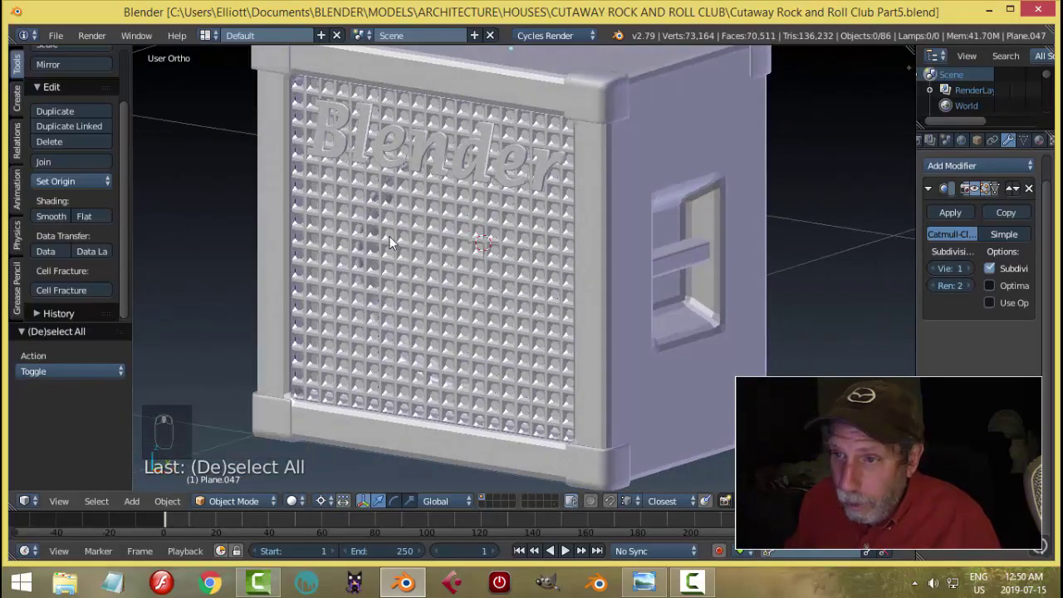
mouse_move(449, 263)
middle_down()
mouse_move(434, 273)
mouse_move(431, 259)
middle_up()
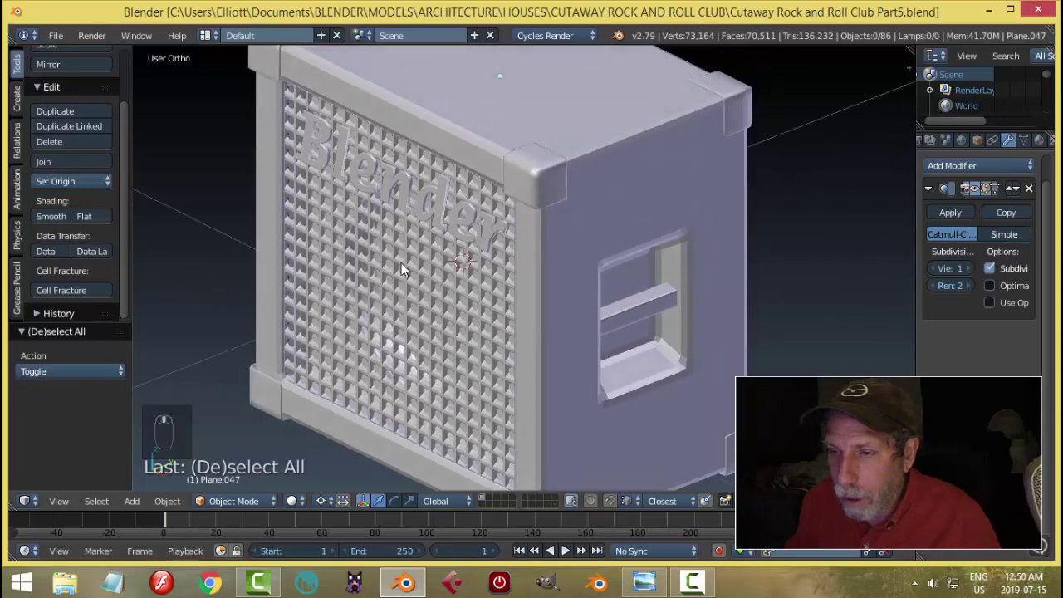
middle_drag(420, 307, 599, 271)
scroll(485, 271, down, 3)
click(645, 582)
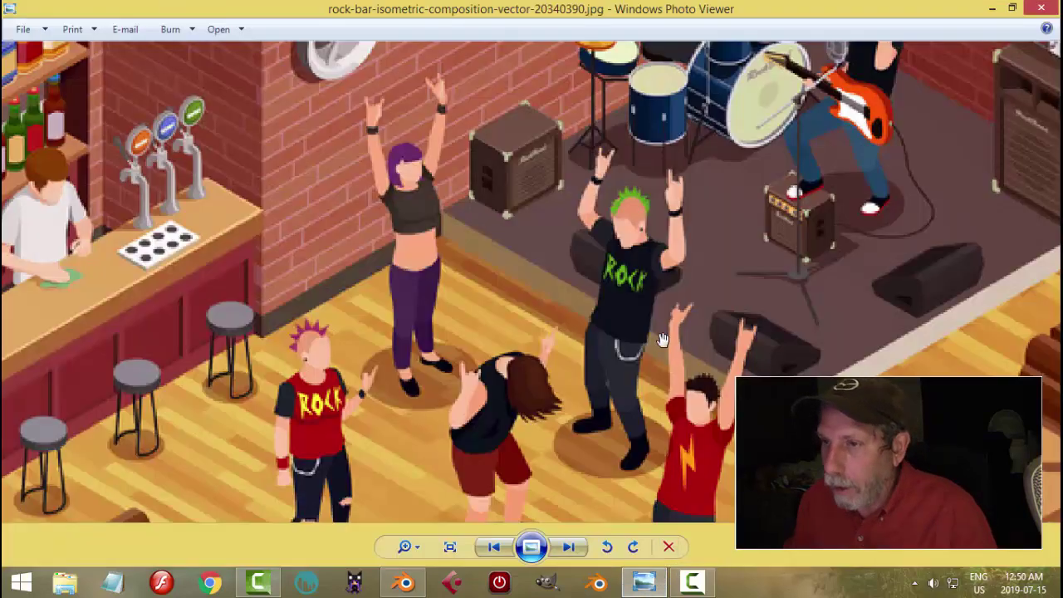
scroll(654, 340, down, 4)
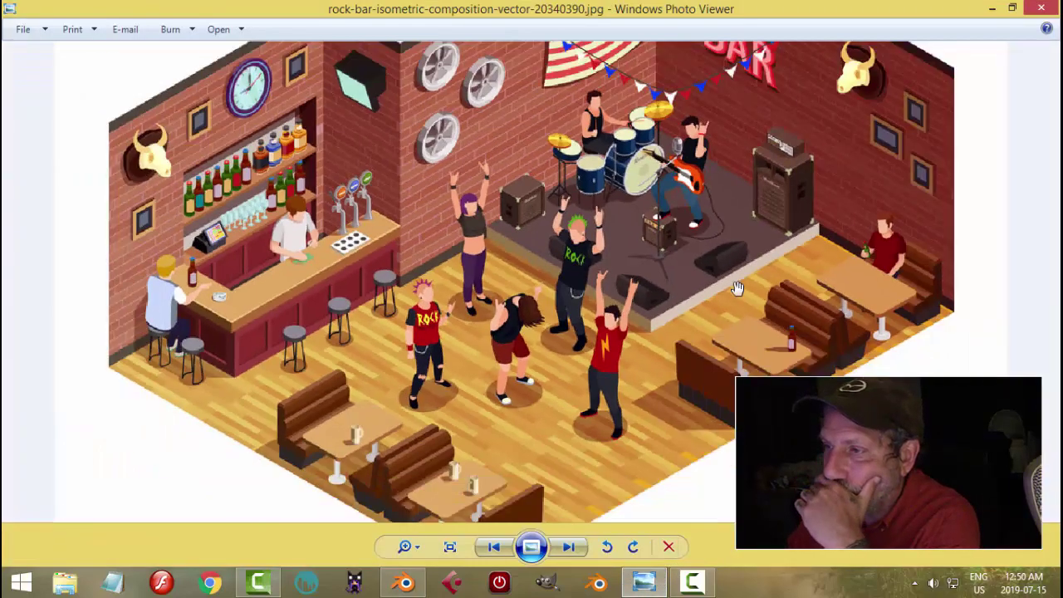
scroll(843, 296, up, 1)
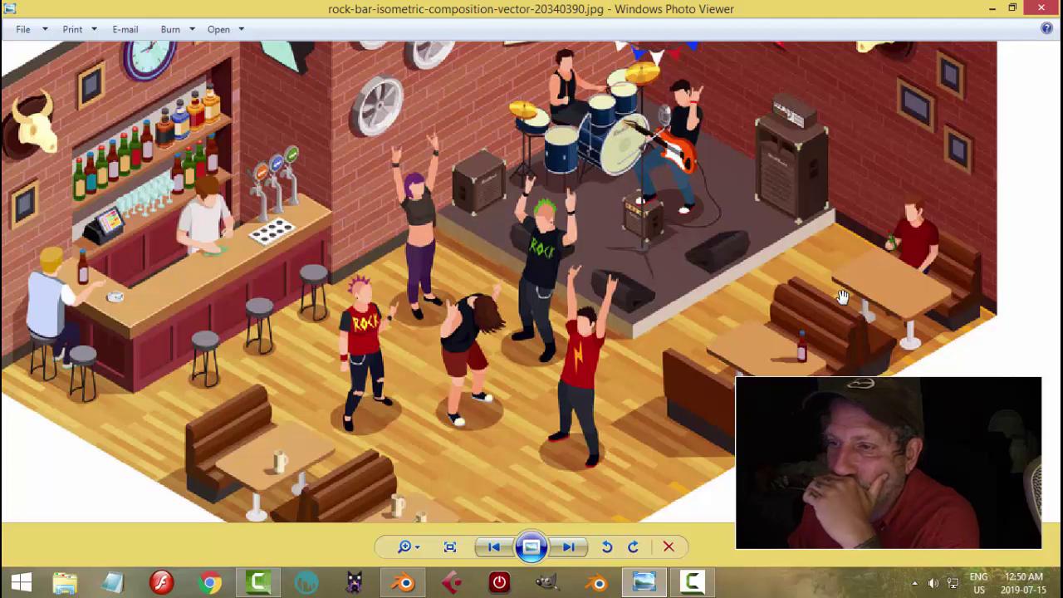